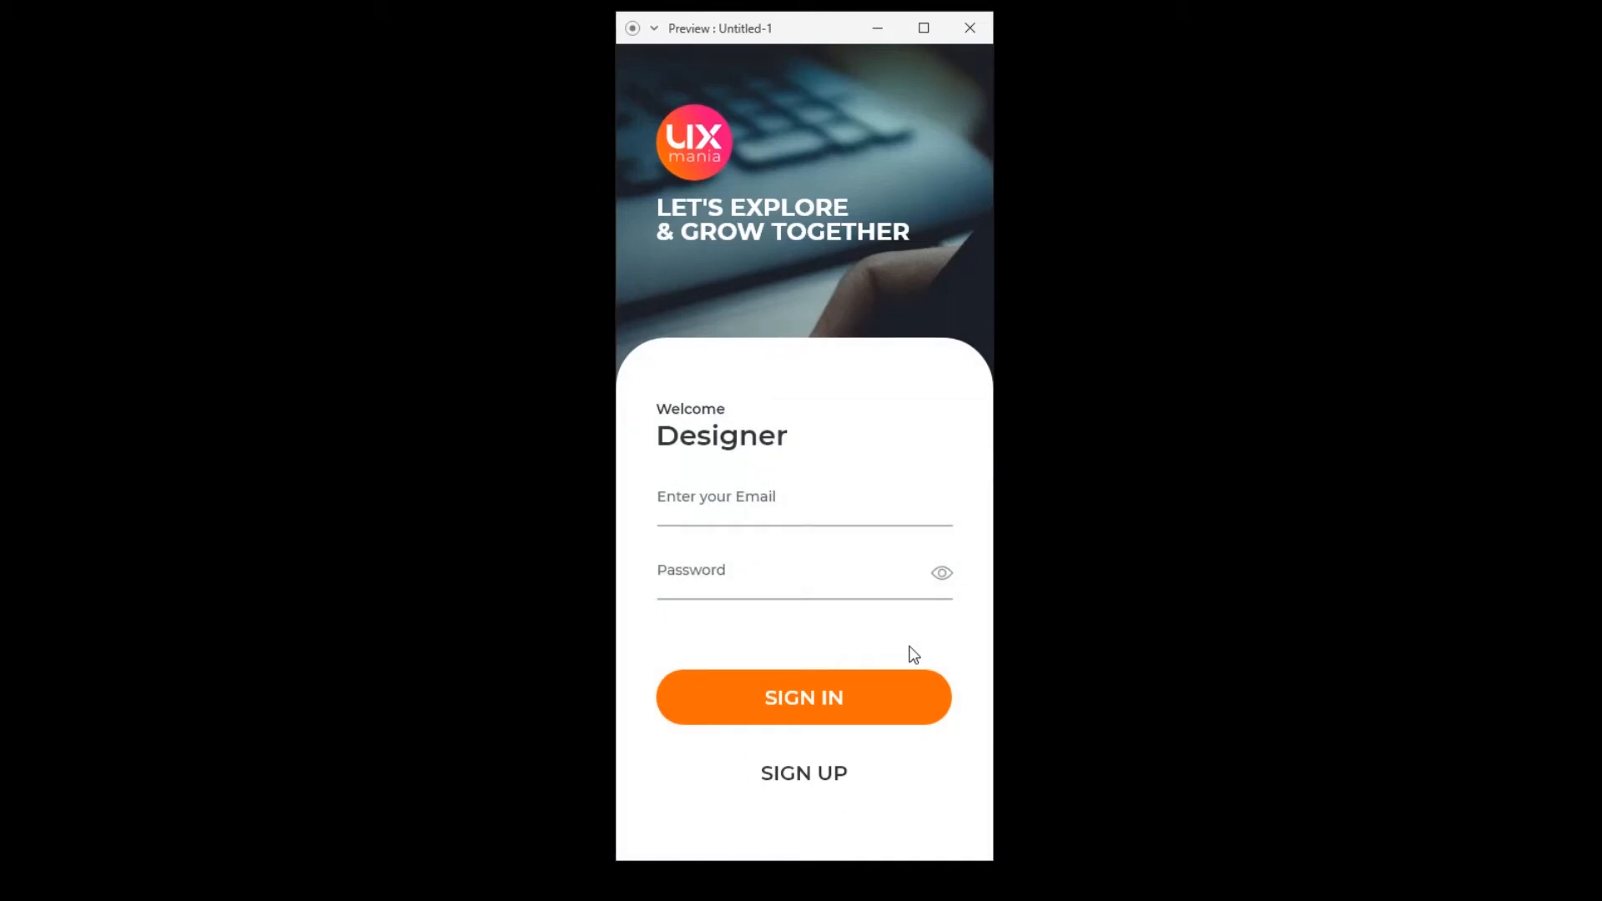
# Test the prototype preview's transitions between the start screen, the Sign In form and the Sign Up form.
pyautogui.click(843, 778)
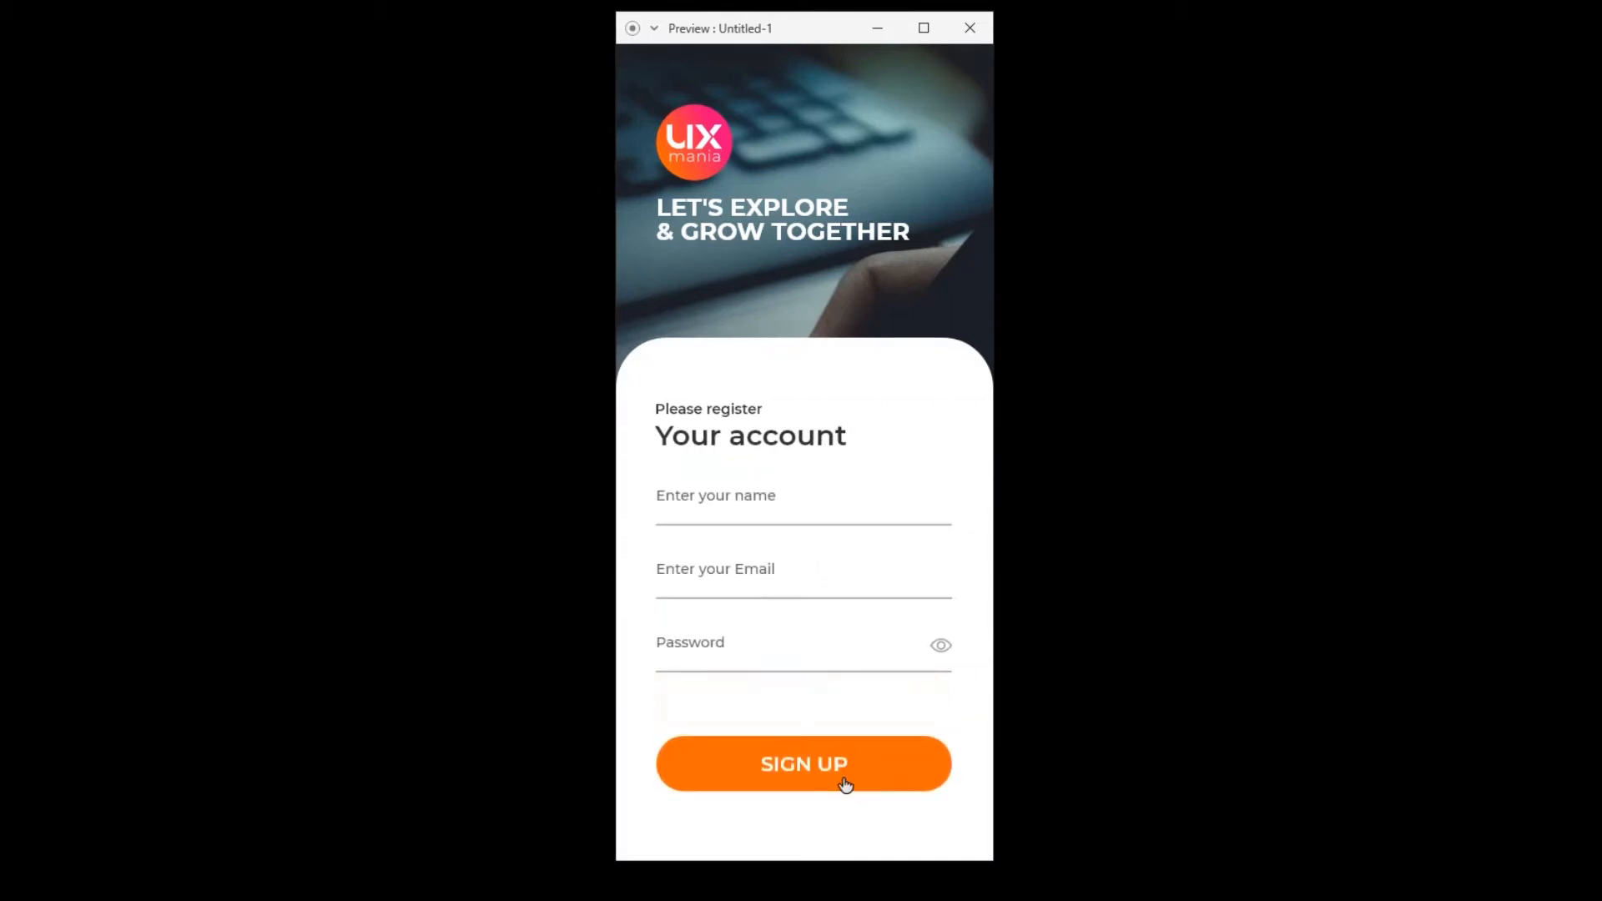
pyautogui.click(843, 778)
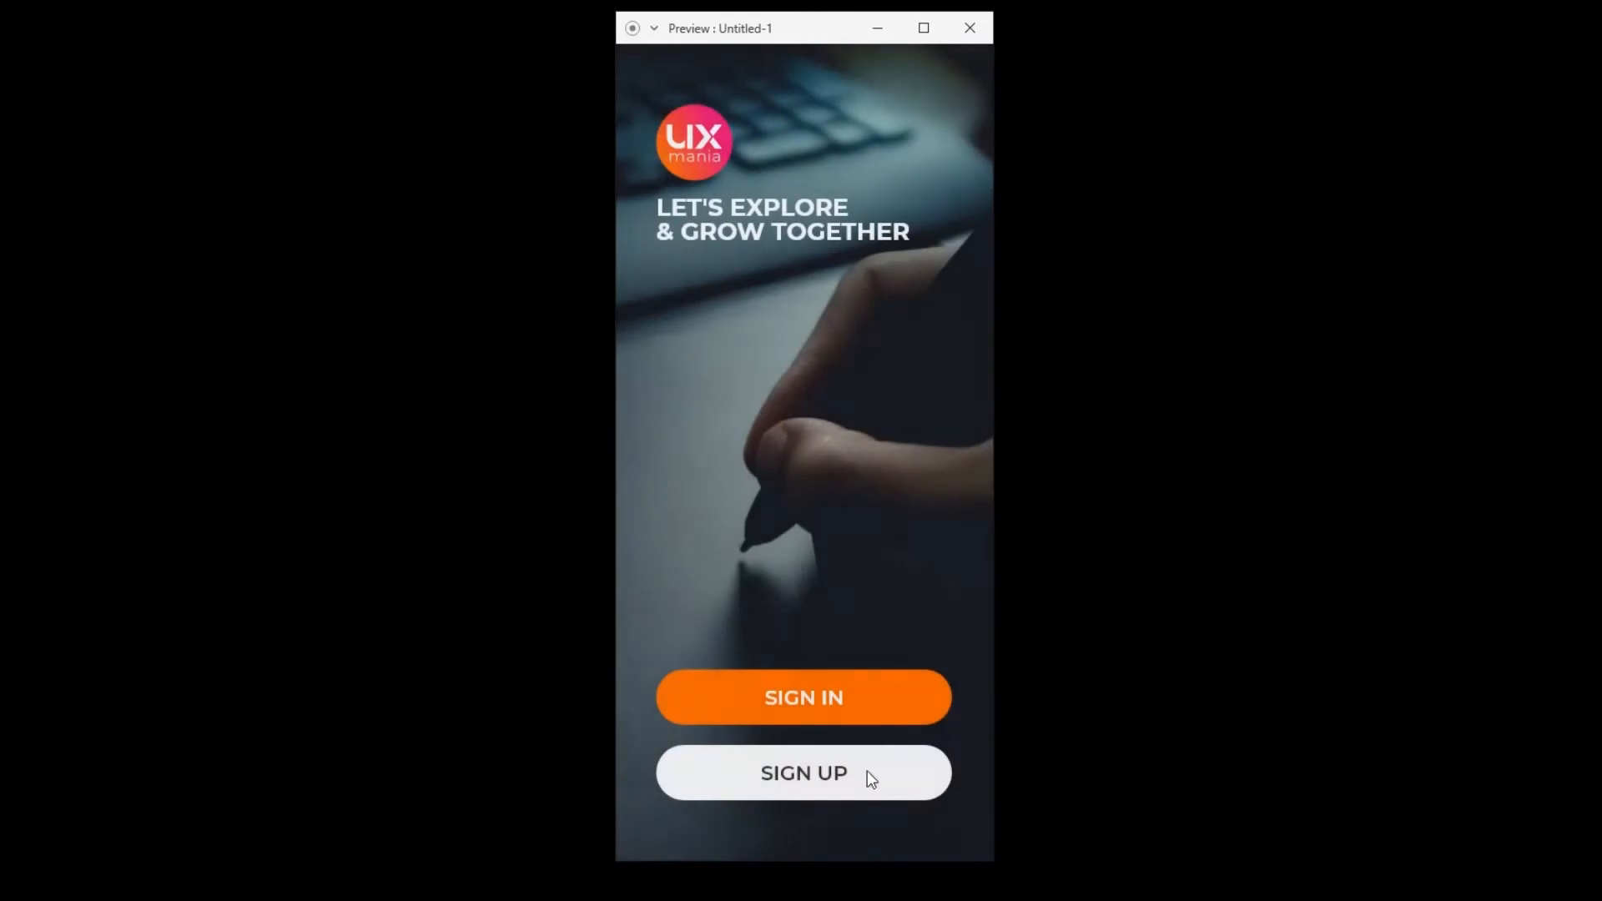
pyautogui.click(919, 700)
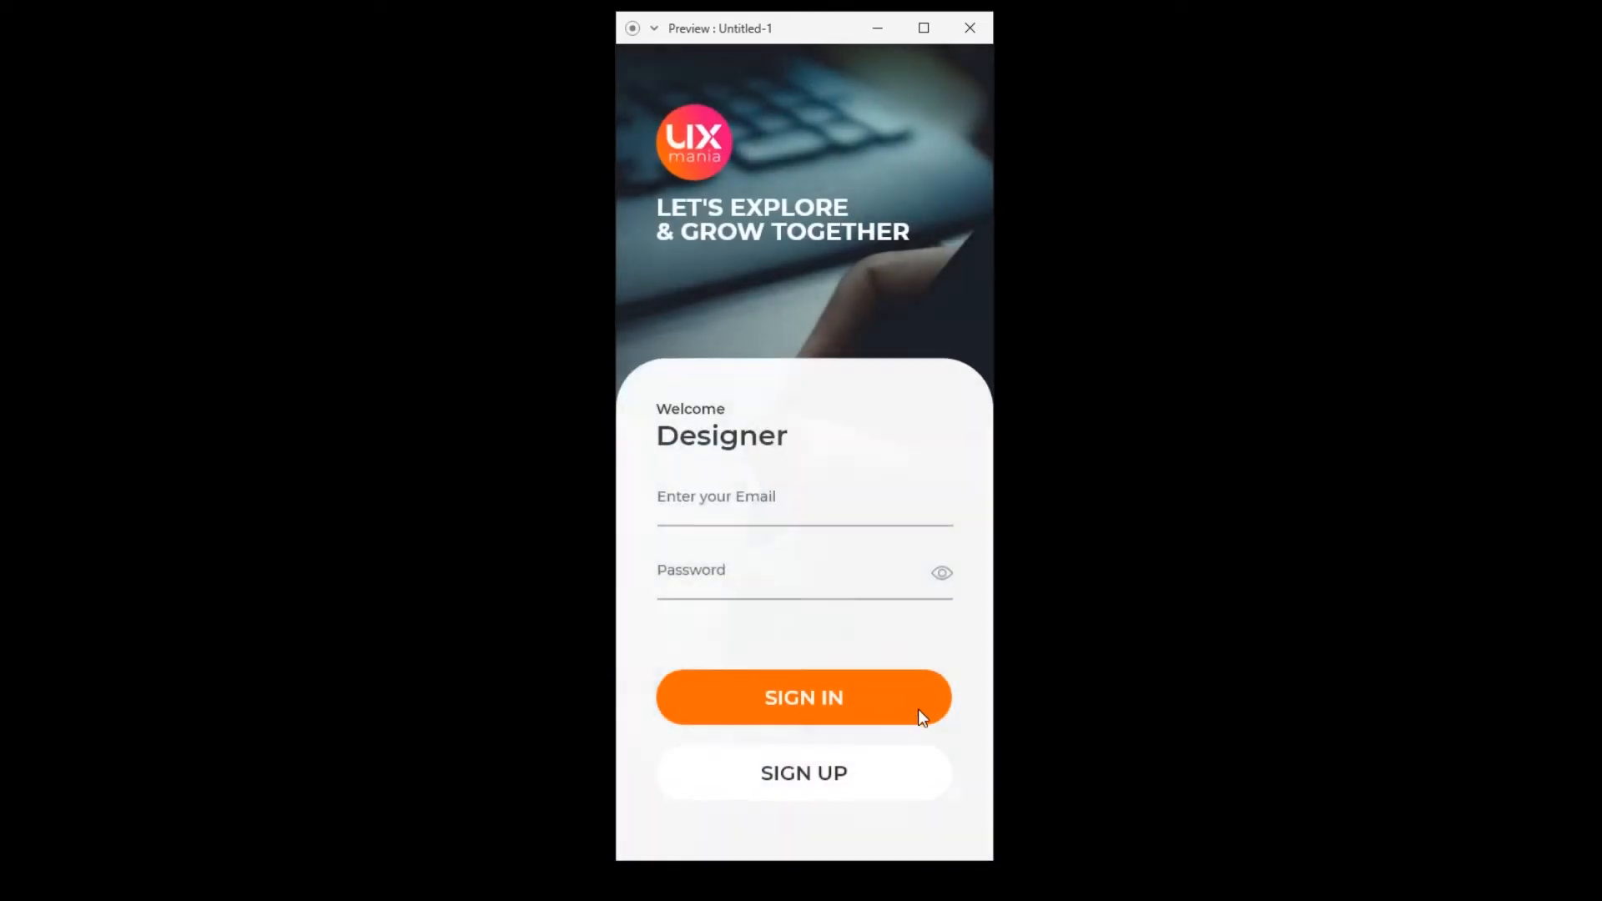
pyautogui.click(844, 774)
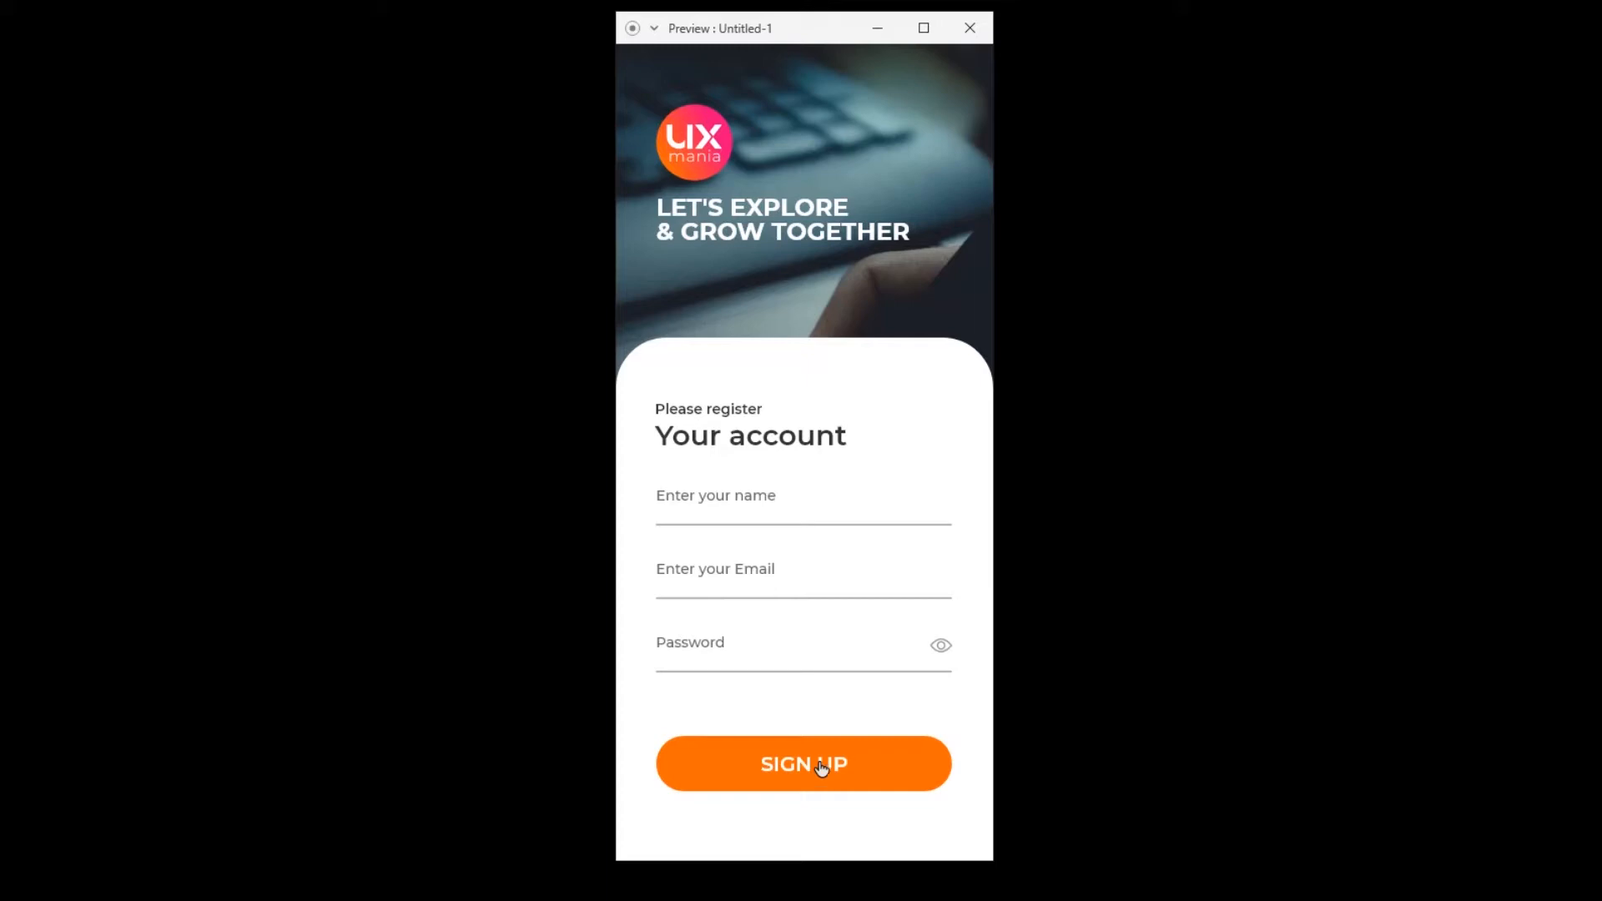
pyautogui.click(821, 767)
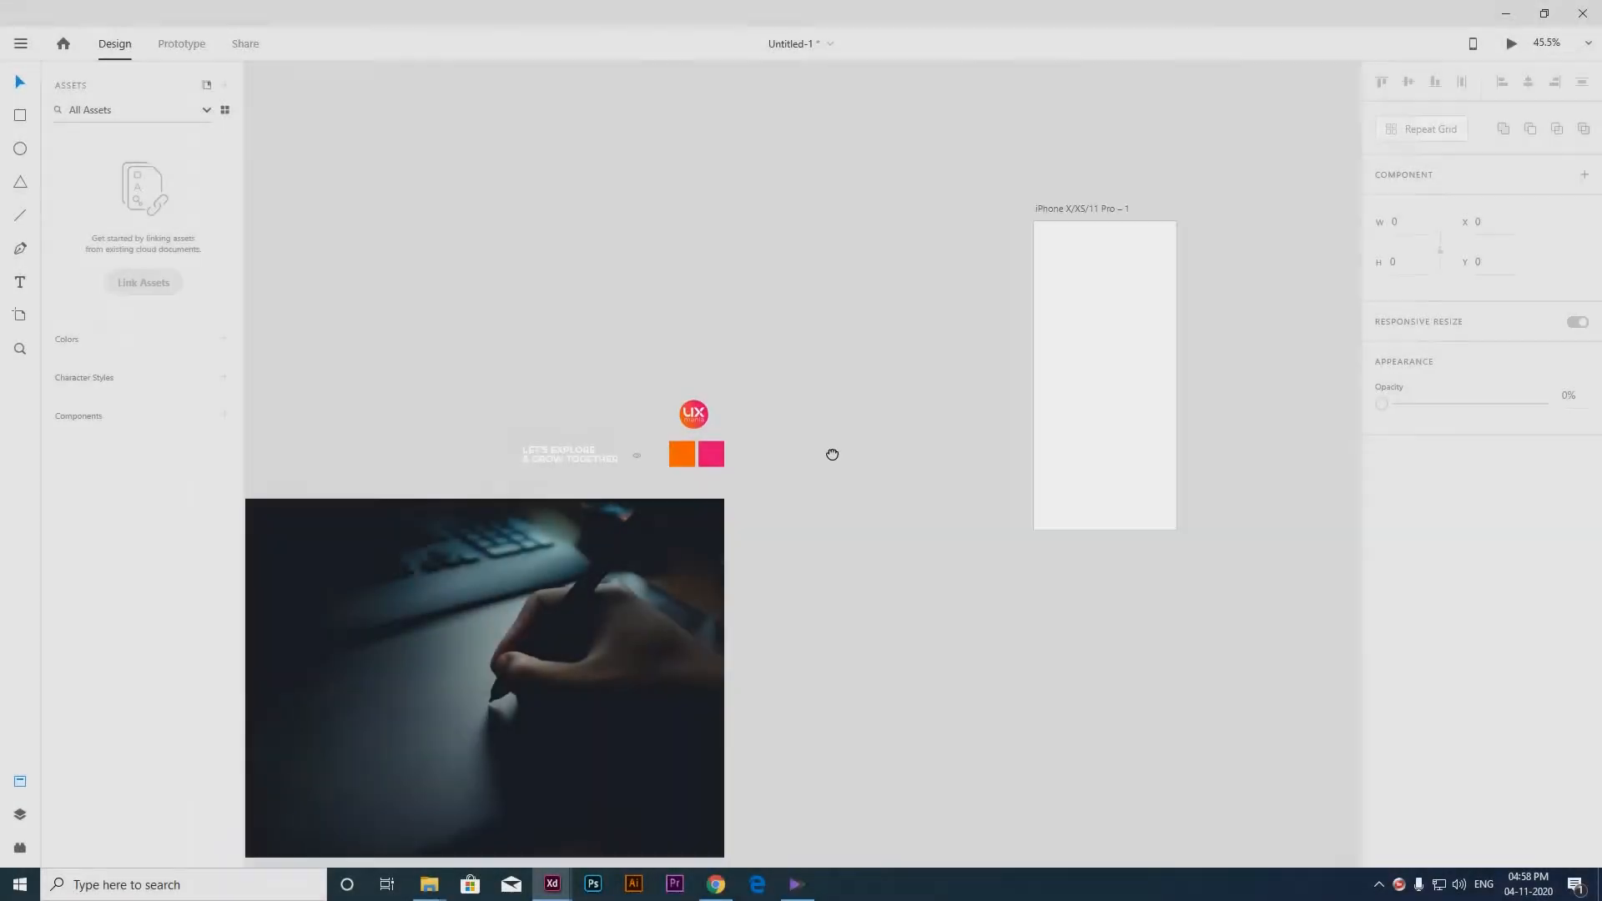
# Move the photo of the hand with the pen onto the iPhone X/XS/11 Pro artboard, at about X -680, Y -31.
pyautogui.moveTo(832, 455); pyautogui.dragTo(769, 459)
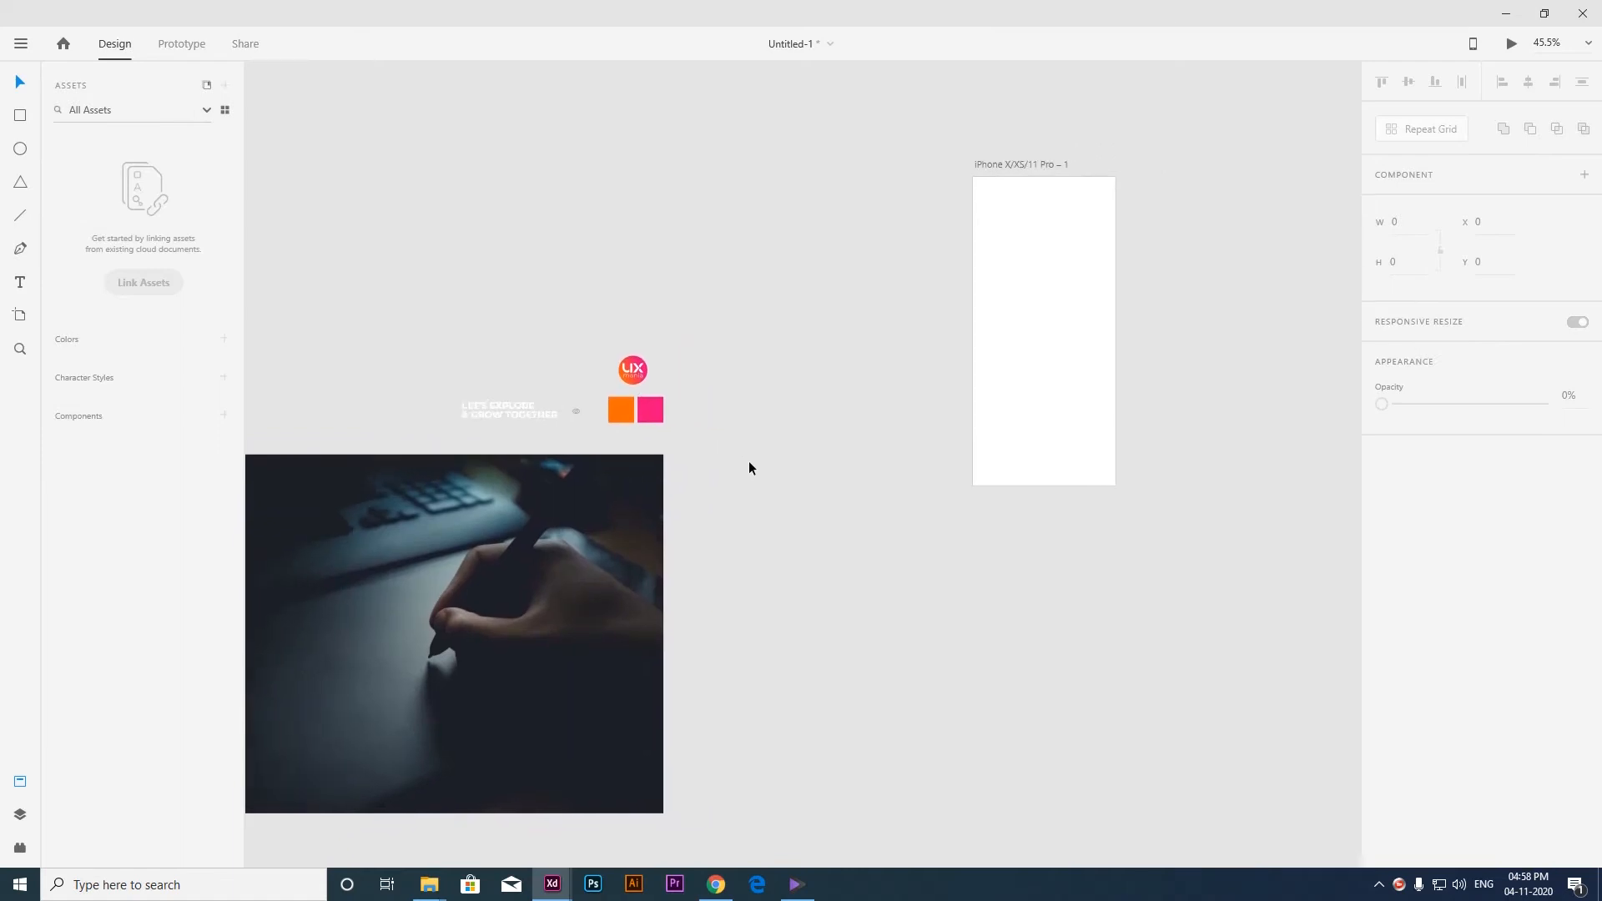
pyautogui.click(532, 579)
pyautogui.moveTo(513, 692); pyautogui.dragTo(1095, 333)
pyautogui.moveTo(1095, 333); pyautogui.dragTo(914, 408)
pyautogui.moveTo(995, 358); pyautogui.dragTo(985, 387)
pyautogui.press('Escape')
pyautogui.click(914, 311)
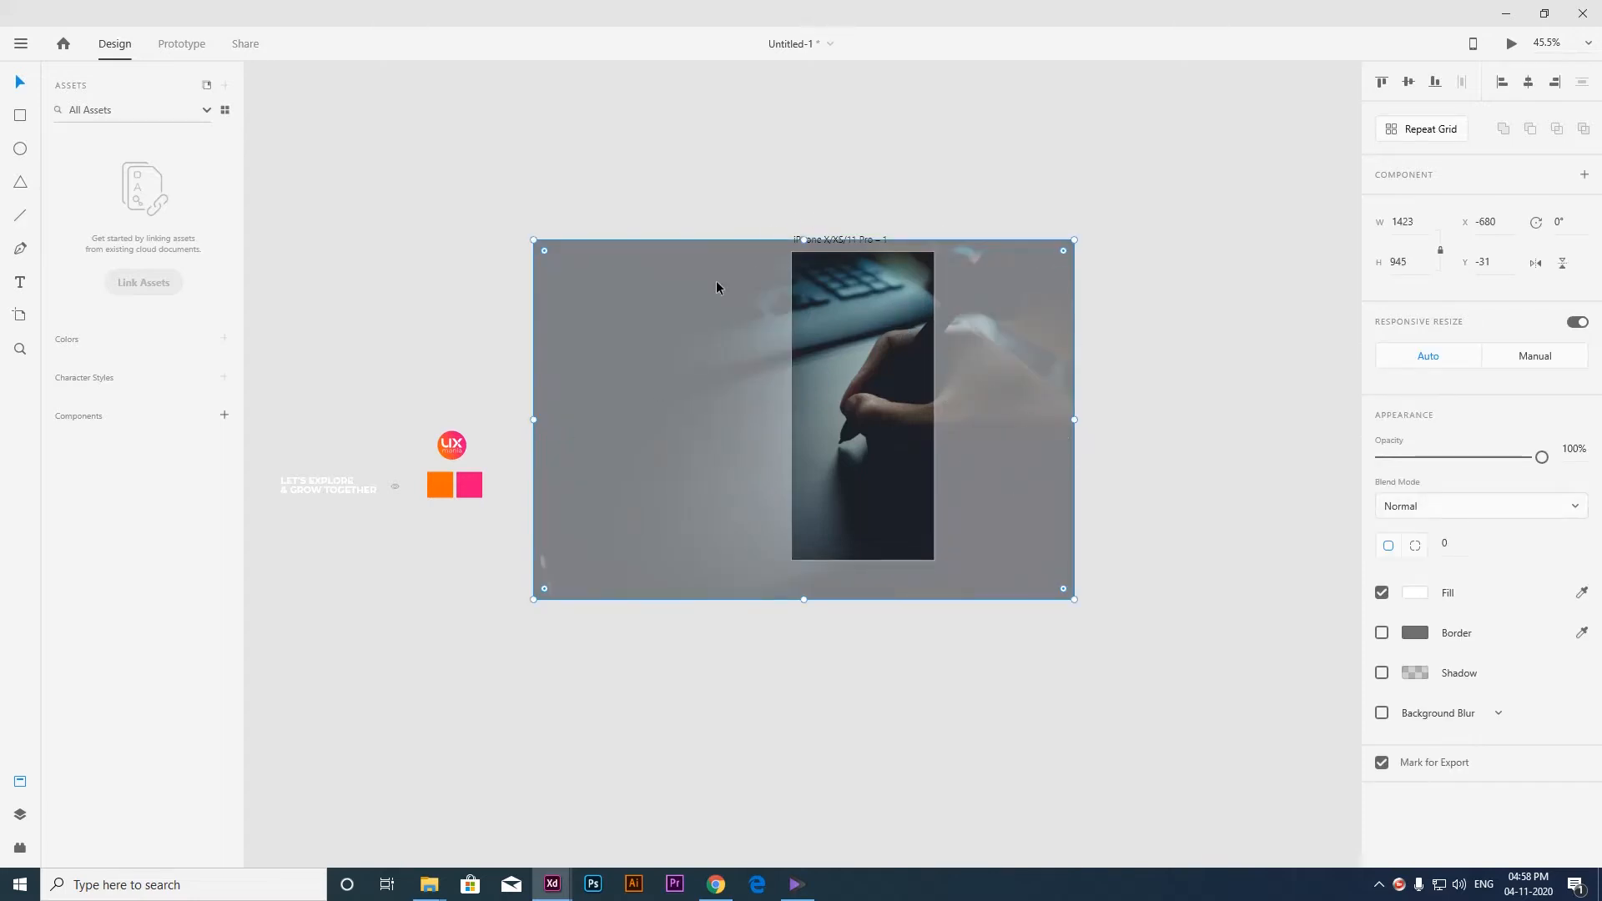
# Draw a 375 × 812 rectangle at X 0, Y 0 that covers the whole iPhone artboard over the photo.
pyautogui.scroll(3, 830, 309)
pyautogui.press('Escape')
pyautogui.click(783, 314)
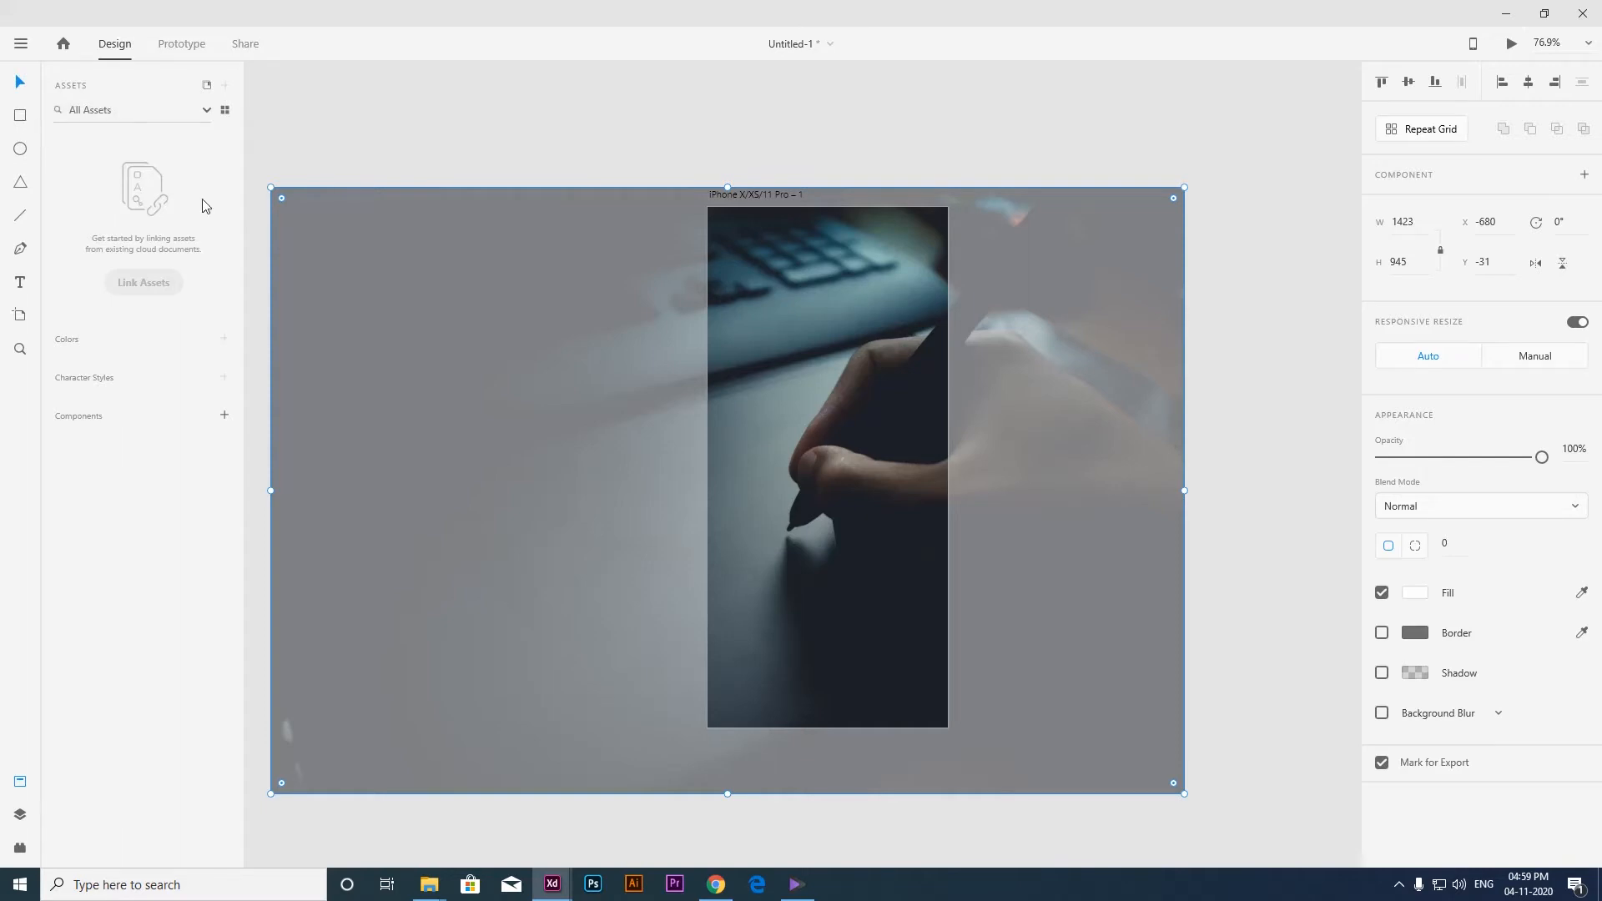
pyautogui.click(753, 137)
pyautogui.click(778, 252)
pyautogui.press('r')
pyautogui.moveTo(728, 226); pyautogui.dragTo(915, 451)
pyautogui.press('v')
pyautogui.moveTo(824, 342); pyautogui.dragTo(815, 334)
pyautogui.moveTo(897, 433); pyautogui.dragTo(950, 728)
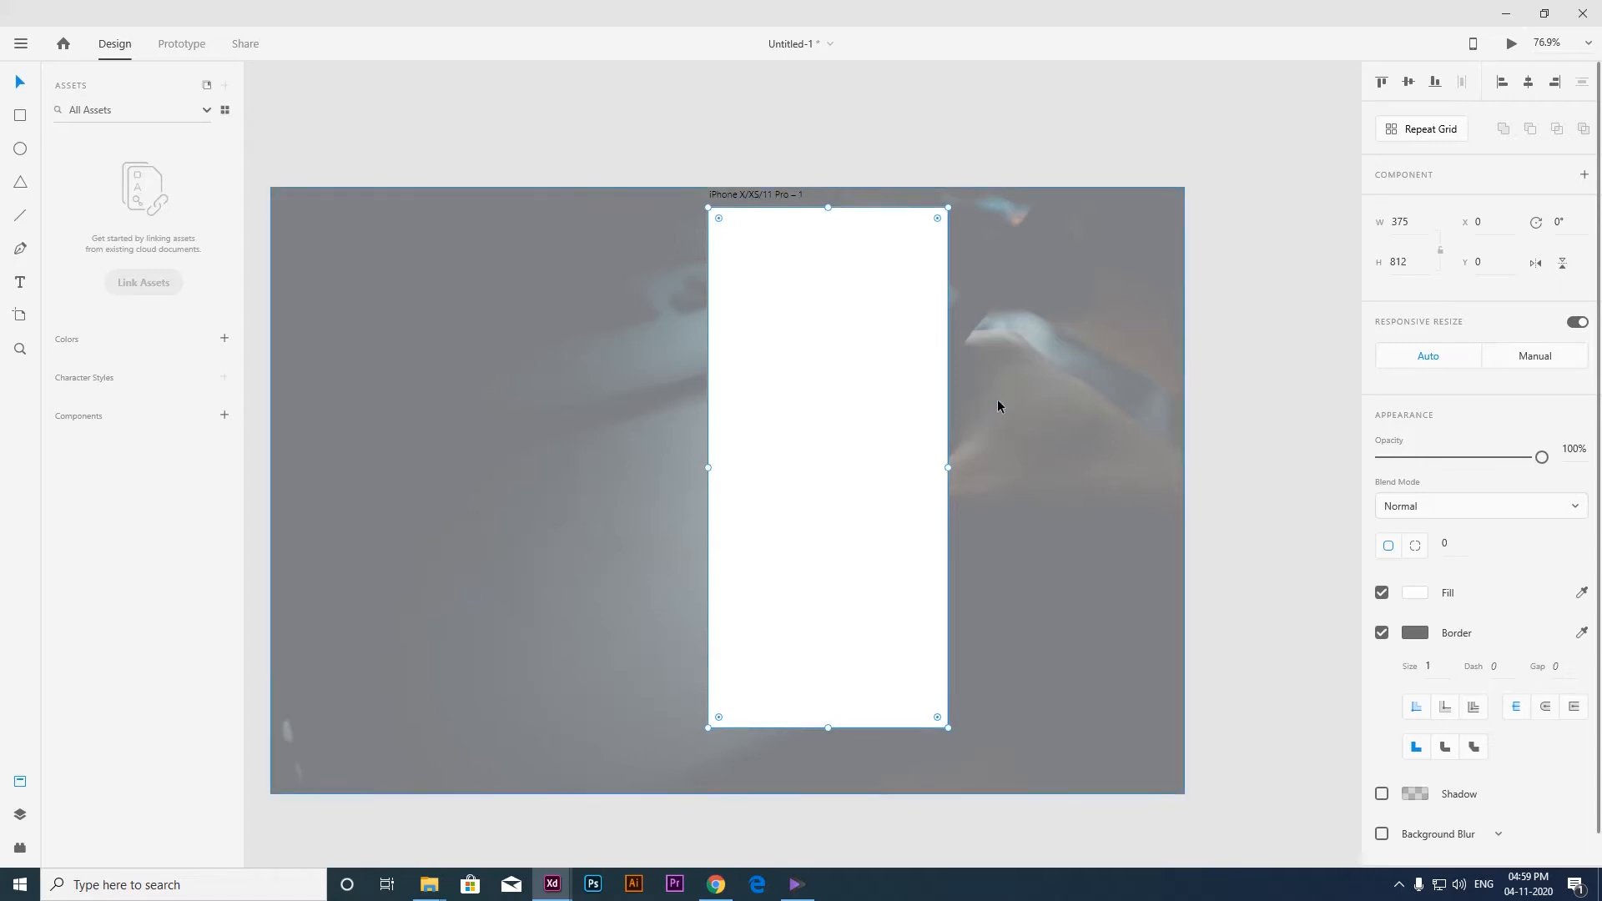
# Mask the photo with the artboard-sized rectangle using Mask with Shape.
pyautogui.keyDown('shift'); pyautogui.click(1034, 394); pyautogui.keyUp('shift')
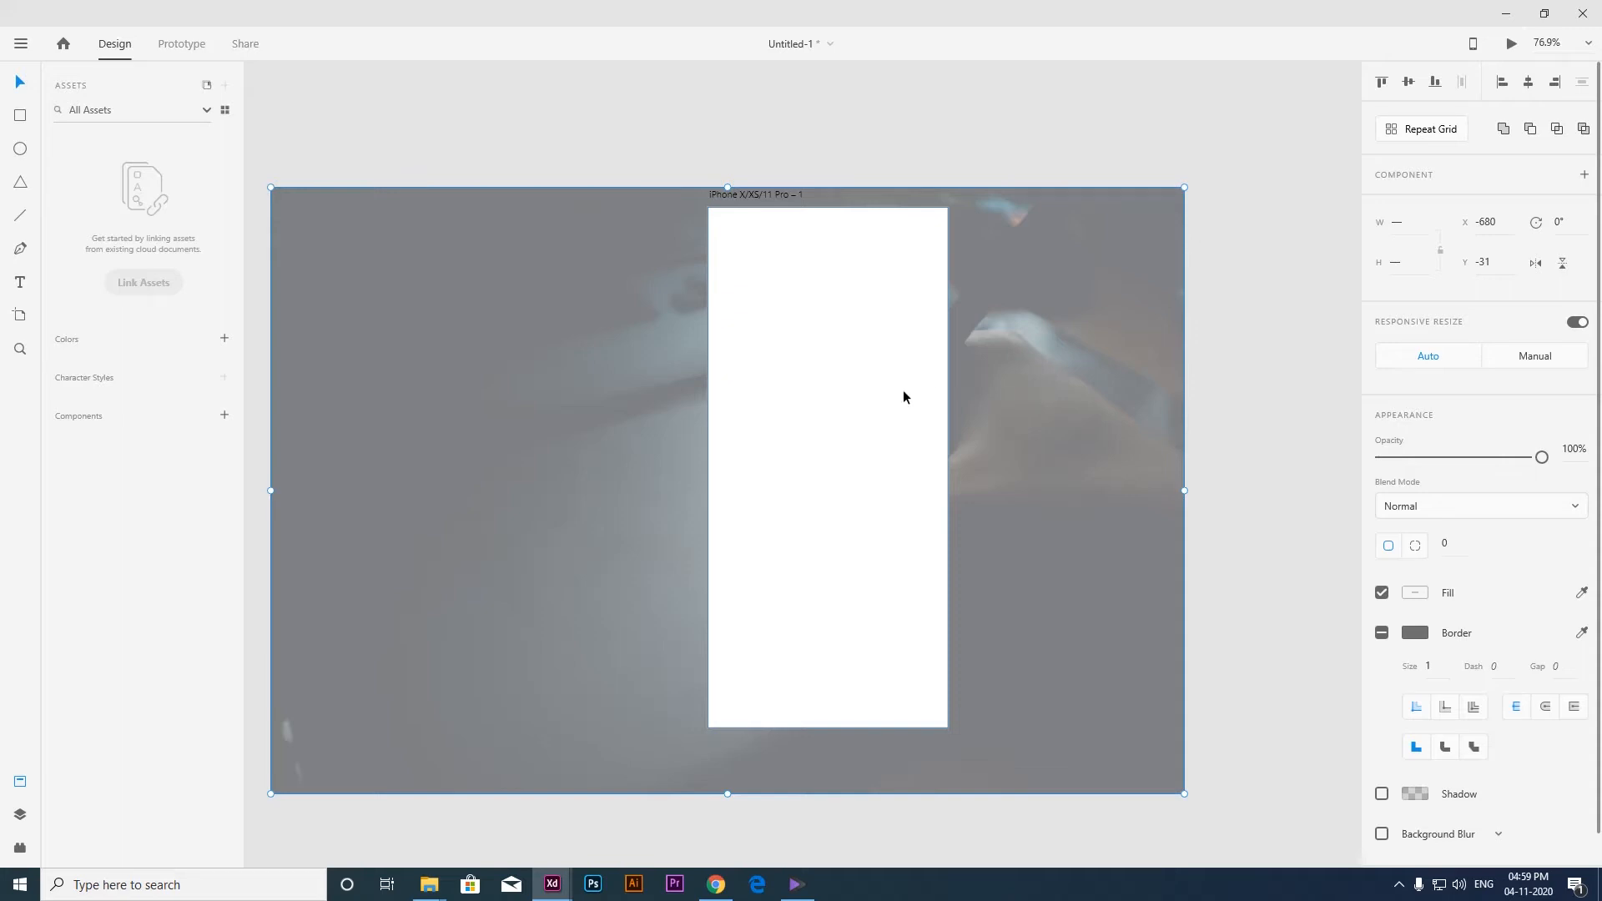
pyautogui.rightClick(815, 368)
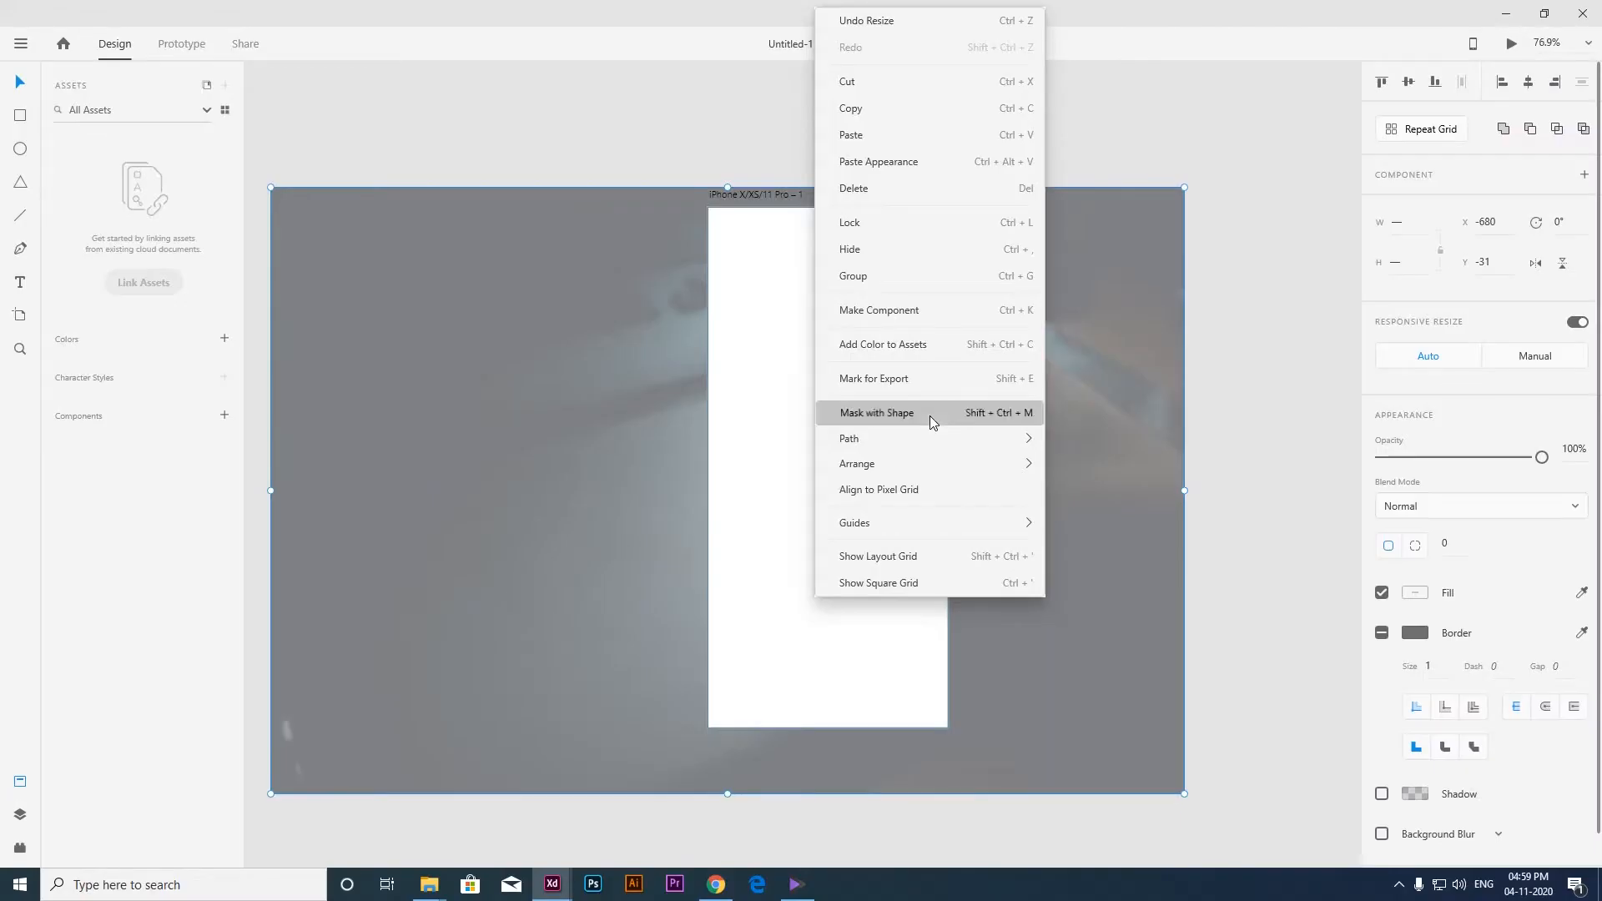
pyautogui.click(1083, 377)
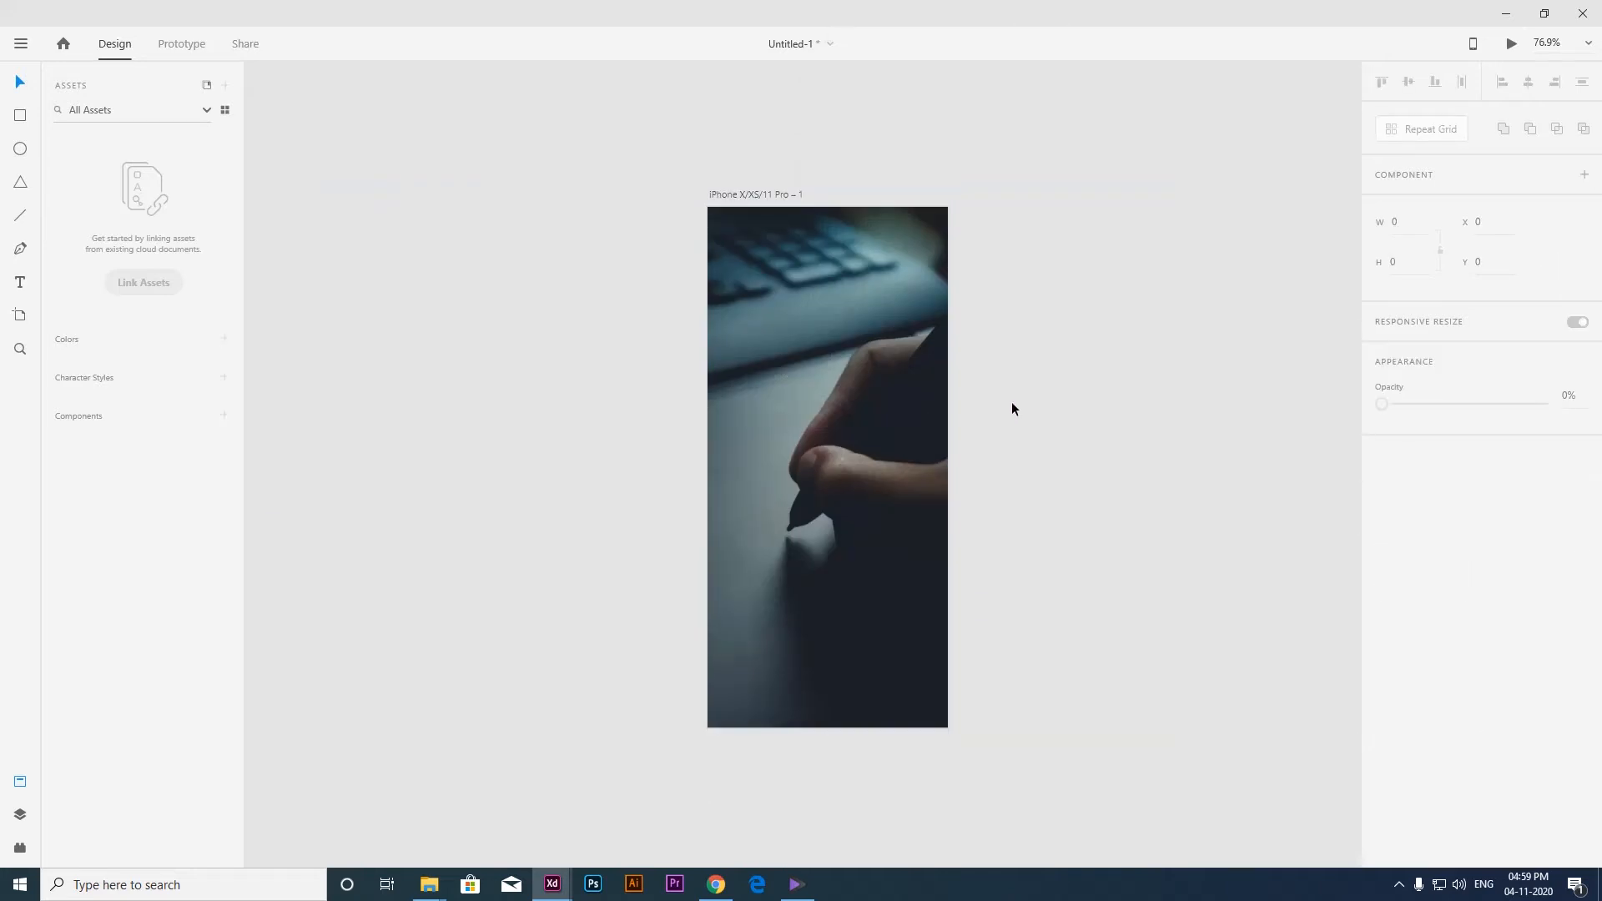
# Turn on a four-column layout grid for the iPhone artboard, with gutter width 10, column width 66 and side margins 40.
pyautogui.scroll(3, 1012, 408)
pyautogui.scroll(-2, 1026, 425)
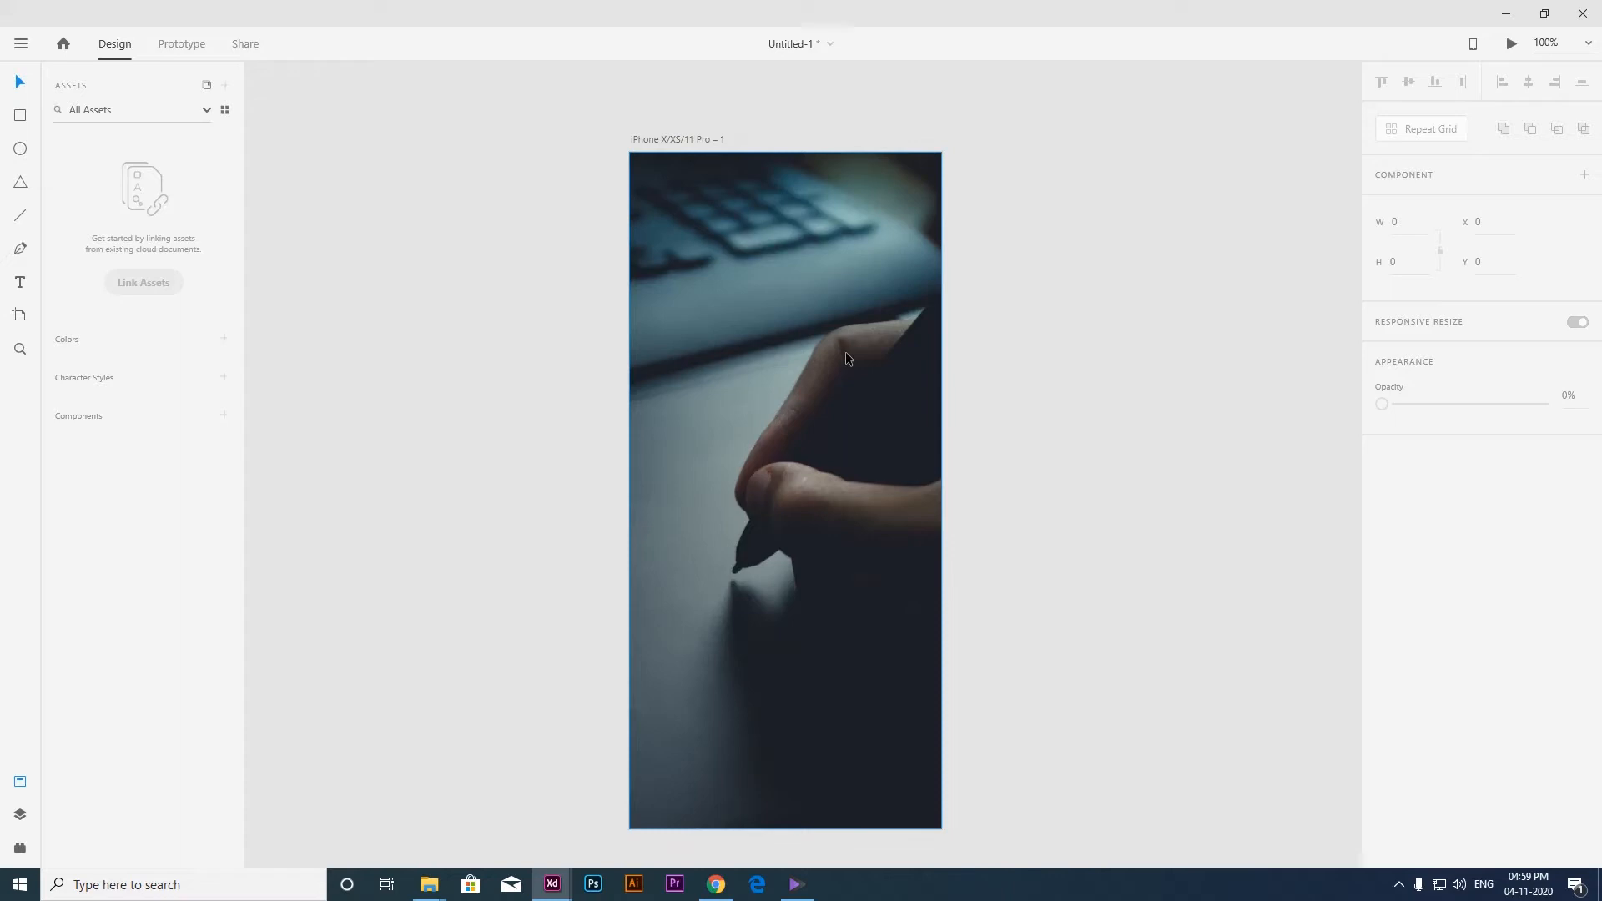
pyautogui.scroll(-1, 845, 353)
pyautogui.click(724, 186)
pyautogui.scroll(1, 768, 262)
pyautogui.click(1382, 622)
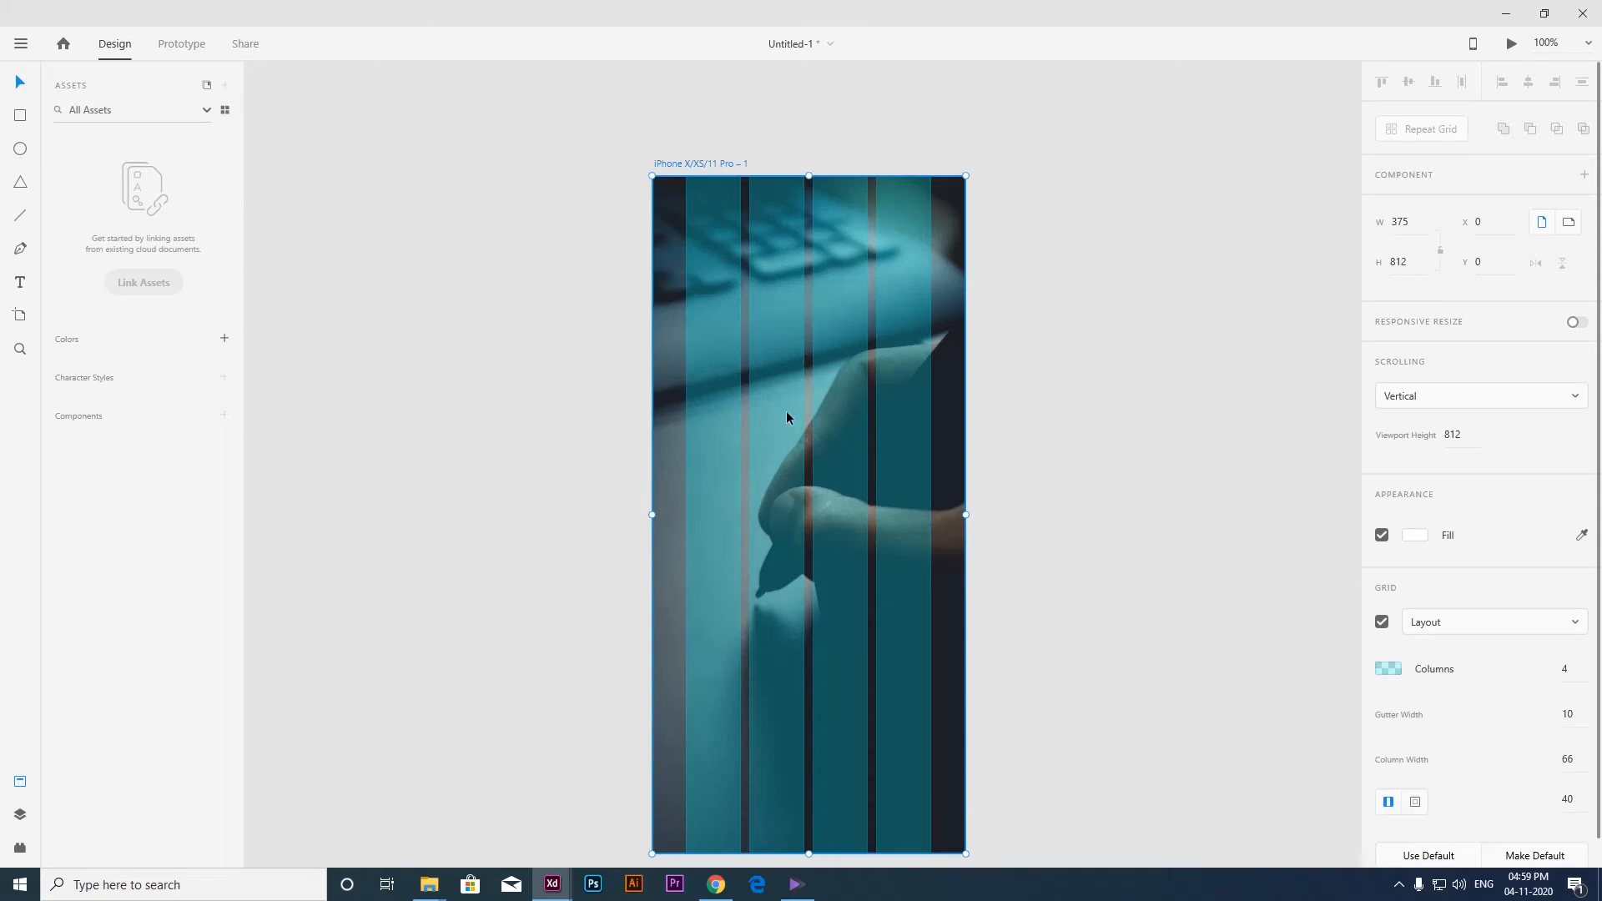
pyautogui.click(1576, 802)
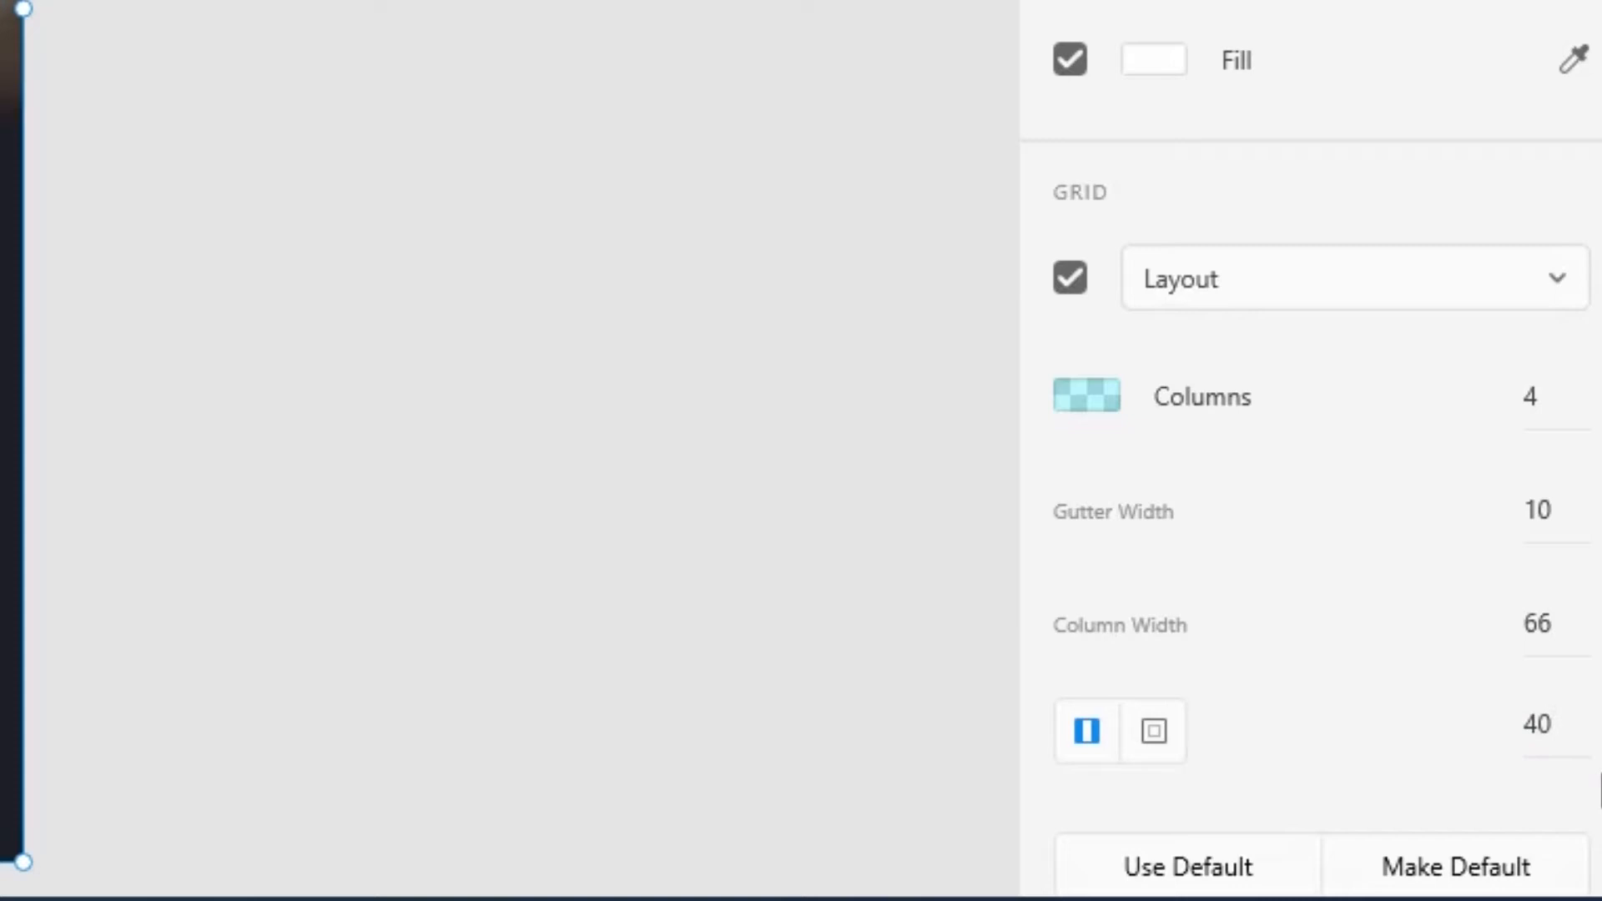
pyautogui.click(740, 391)
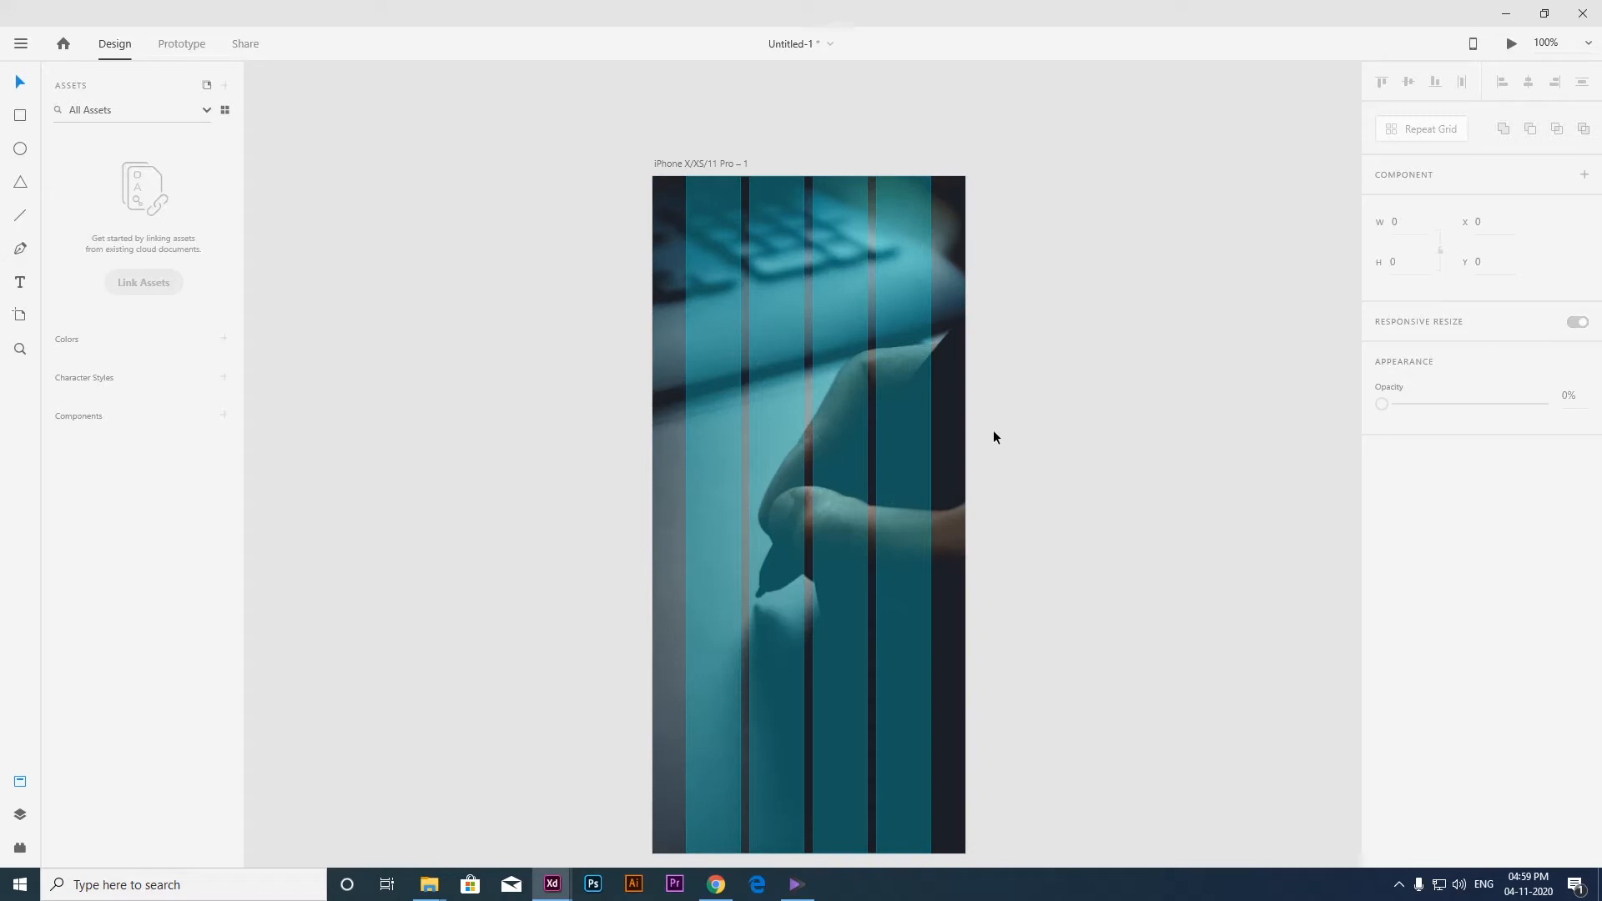
# Bring the UX mania logo onto the artboard, aligned with the first grid column at X 40, Y 50.
pyautogui.moveTo(1007, 476)
pyautogui.mouseDown()
pyautogui.moveTo(1001, 454)
pyautogui.moveTo(1024, 468)
pyautogui.mouseUp()
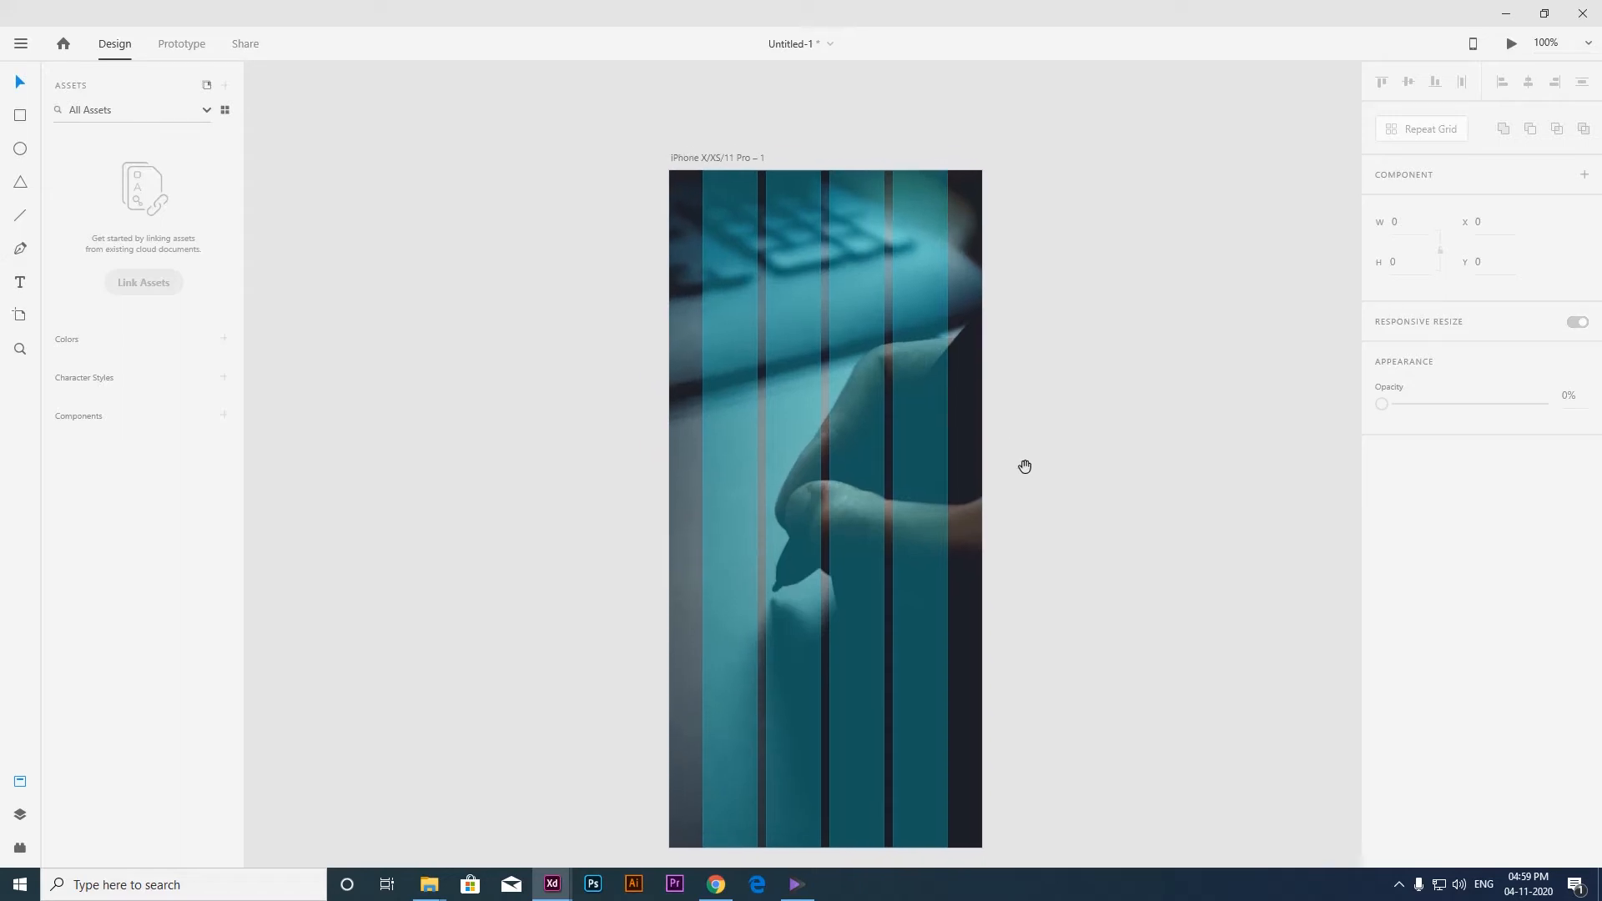
pyautogui.scroll(-4, 898, 480)
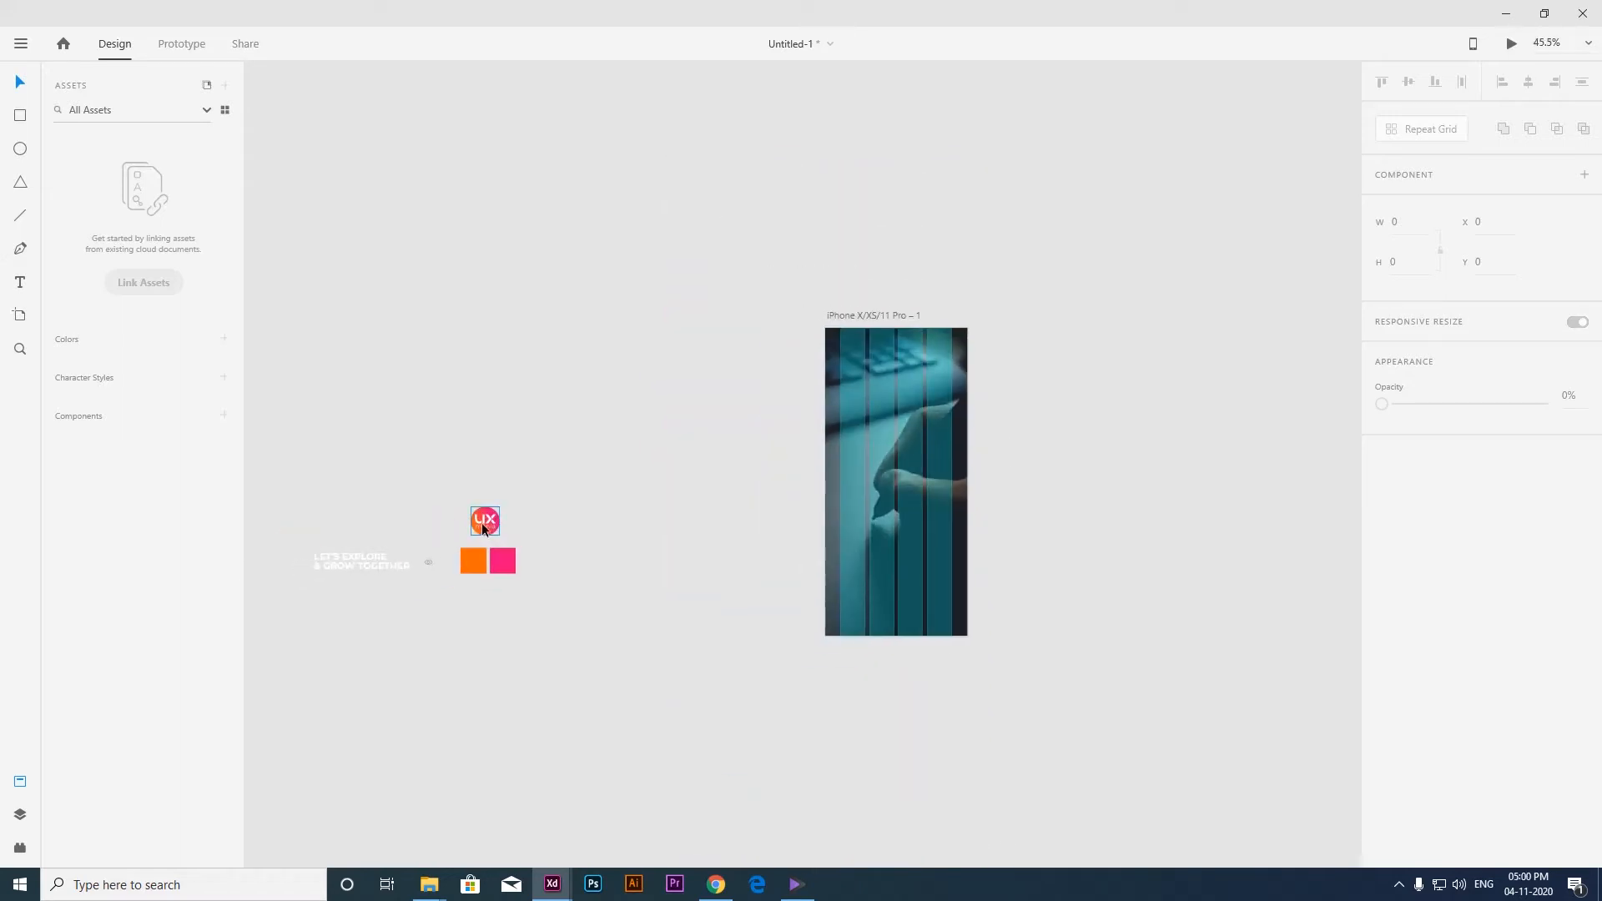
pyautogui.scroll(10, 893, 342)
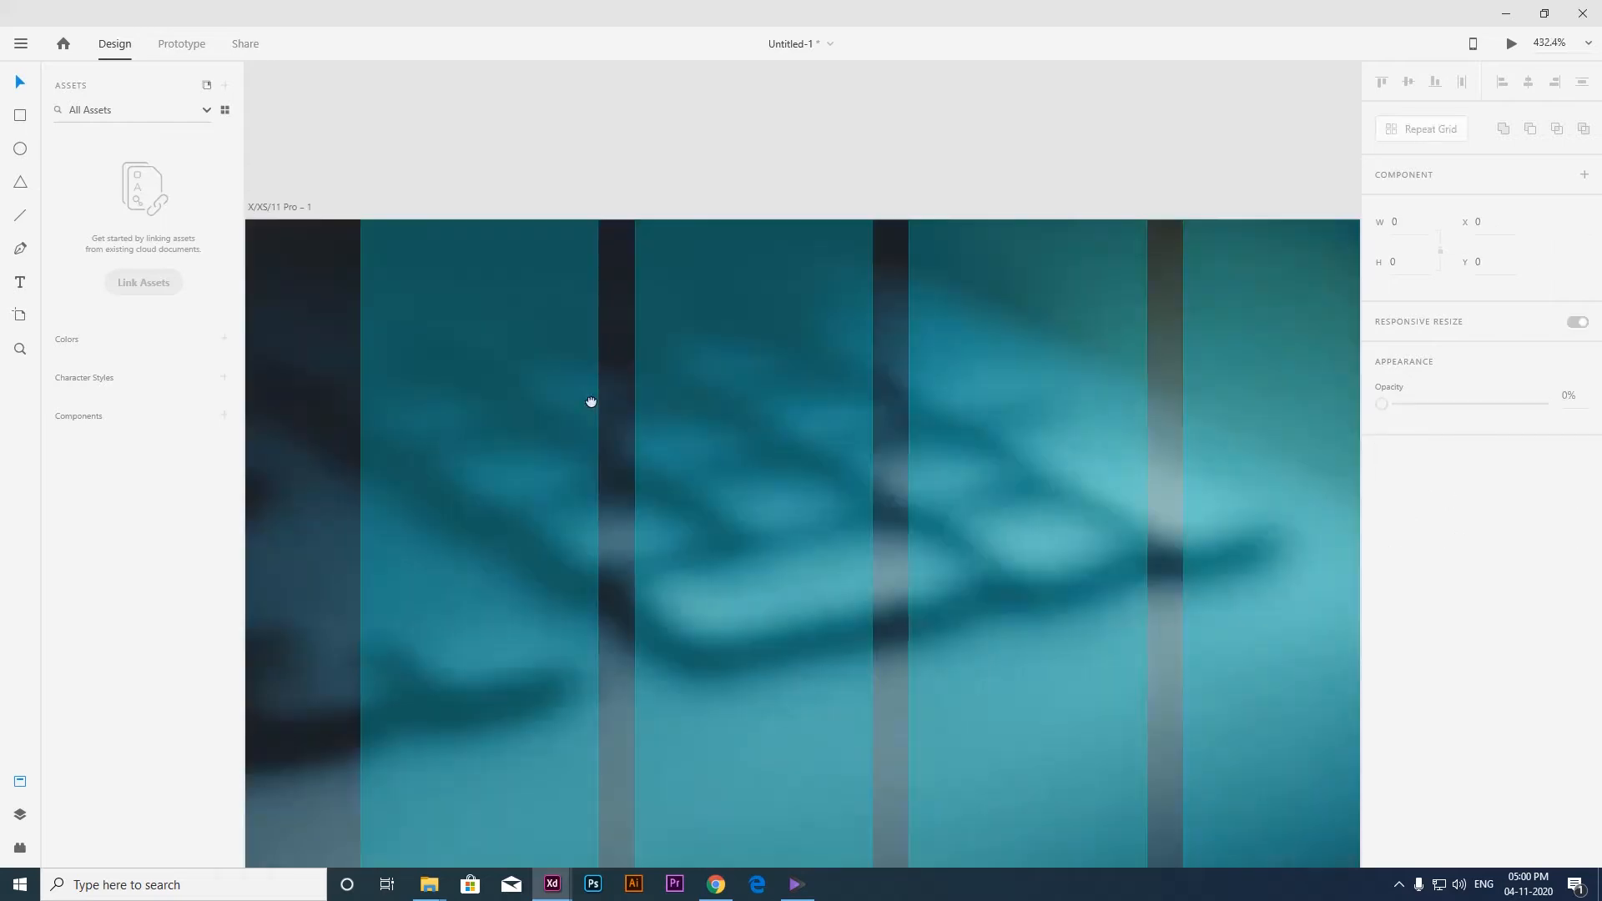
pyautogui.moveTo(590, 403); pyautogui.dragTo(852, 381)
pyautogui.hotkey('ctrl', 'v')
pyautogui.moveTo(834, 459); pyautogui.dragTo(786, 536)
pyautogui.scroll(-3, 744, 527)
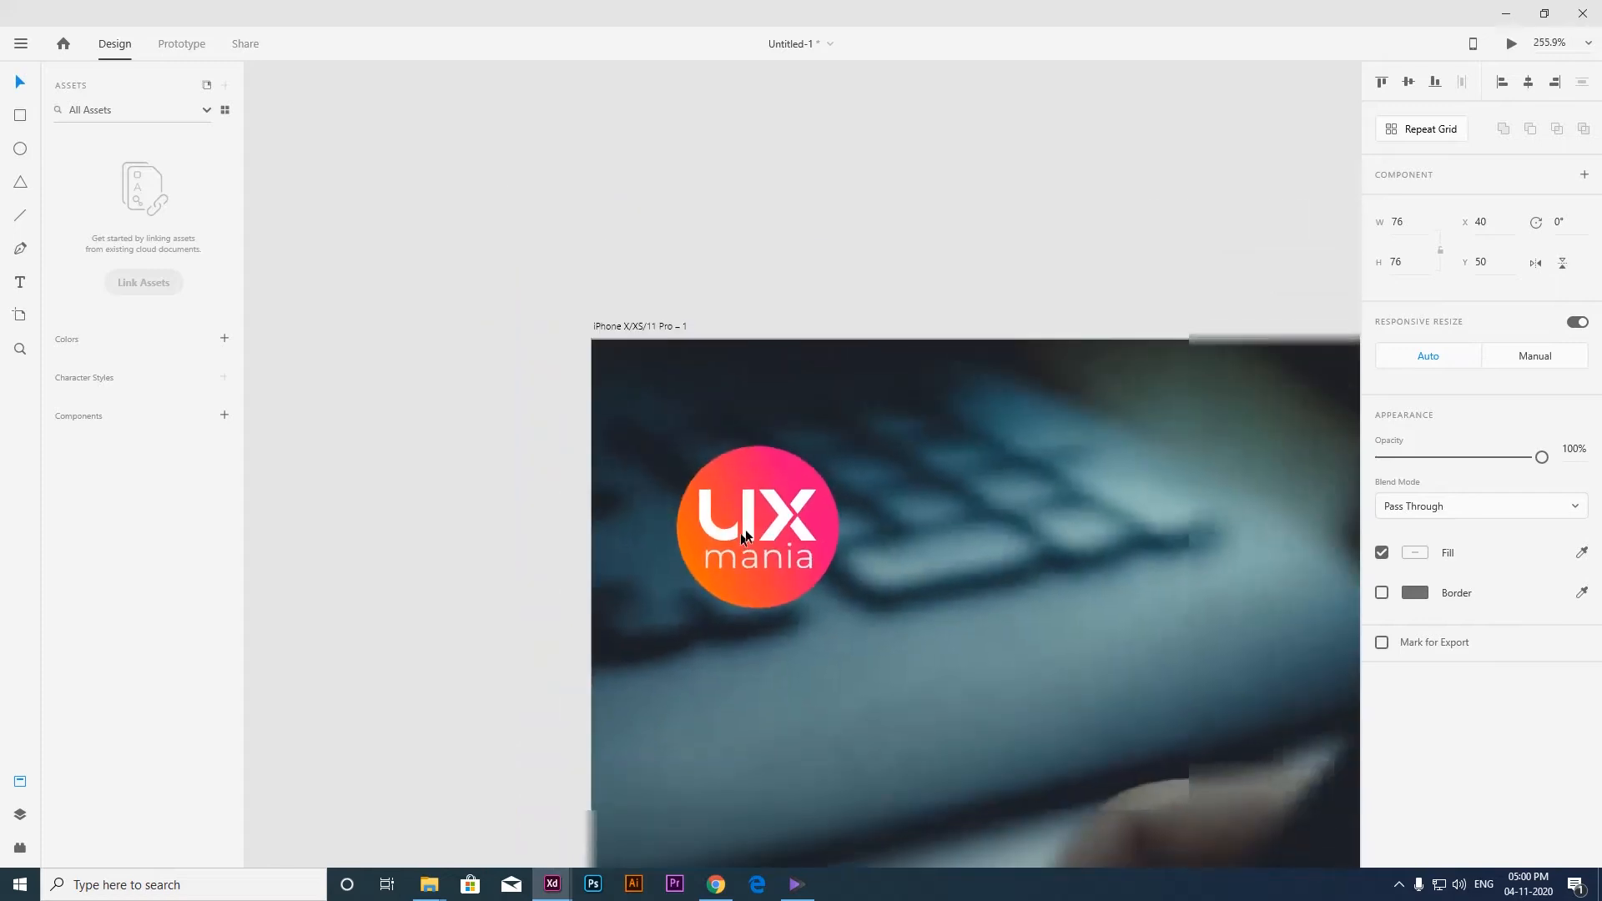
# Align the logo with the artboard's top edge and shift it down in increments of 10 to Y 60.
pyautogui.moveTo(731, 510); pyautogui.dragTo(750, 430)
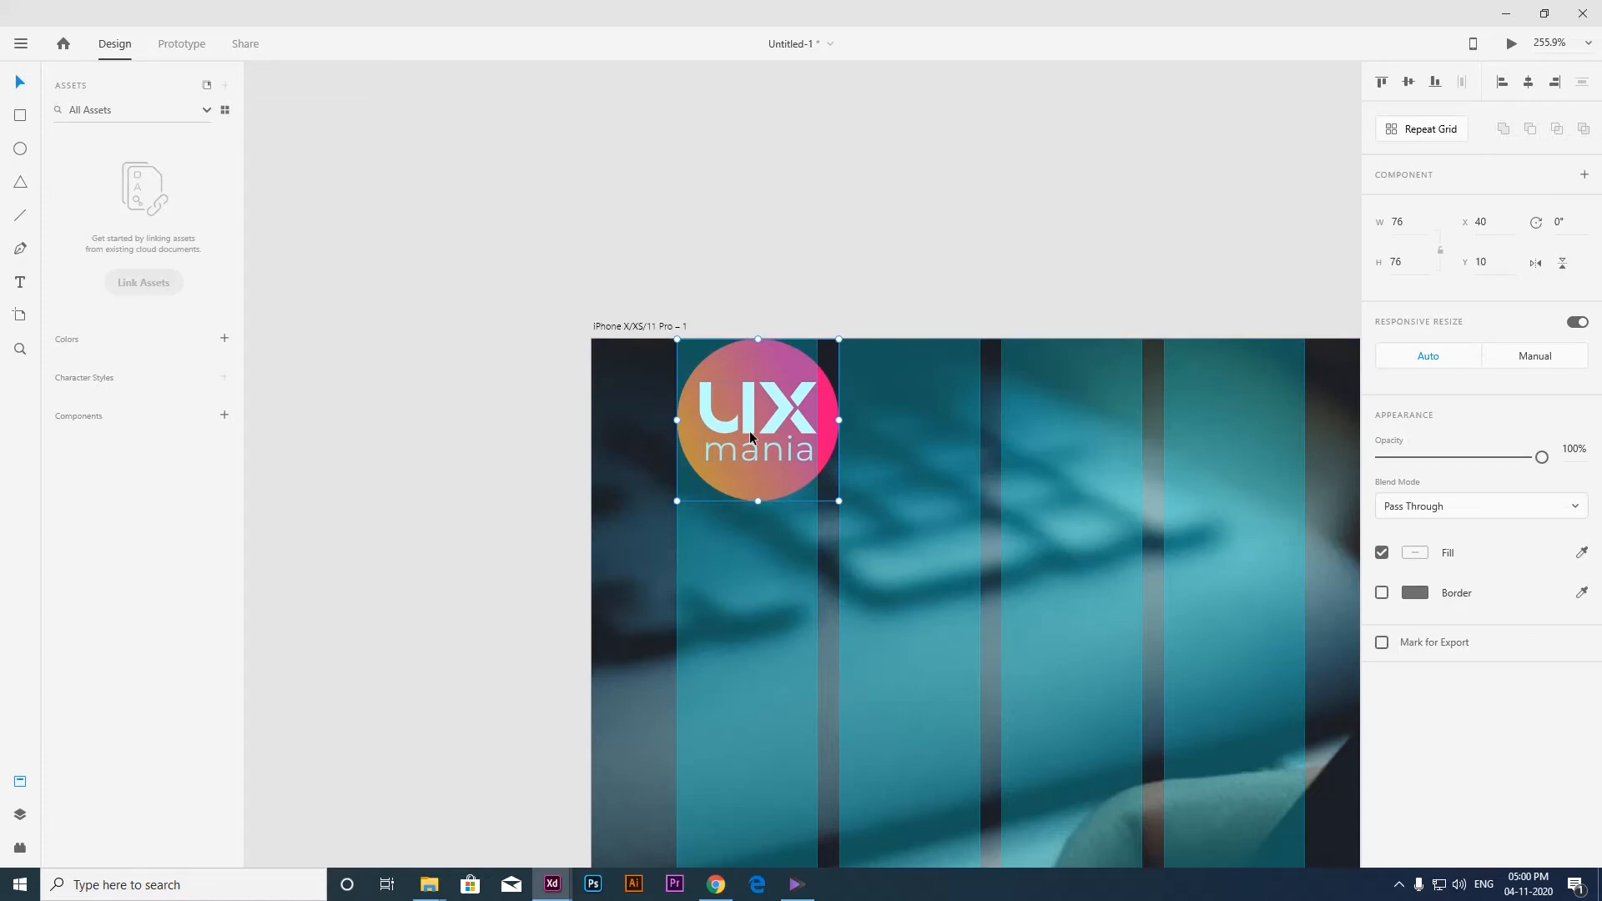
pyautogui.hotkey('shift', 'Down')
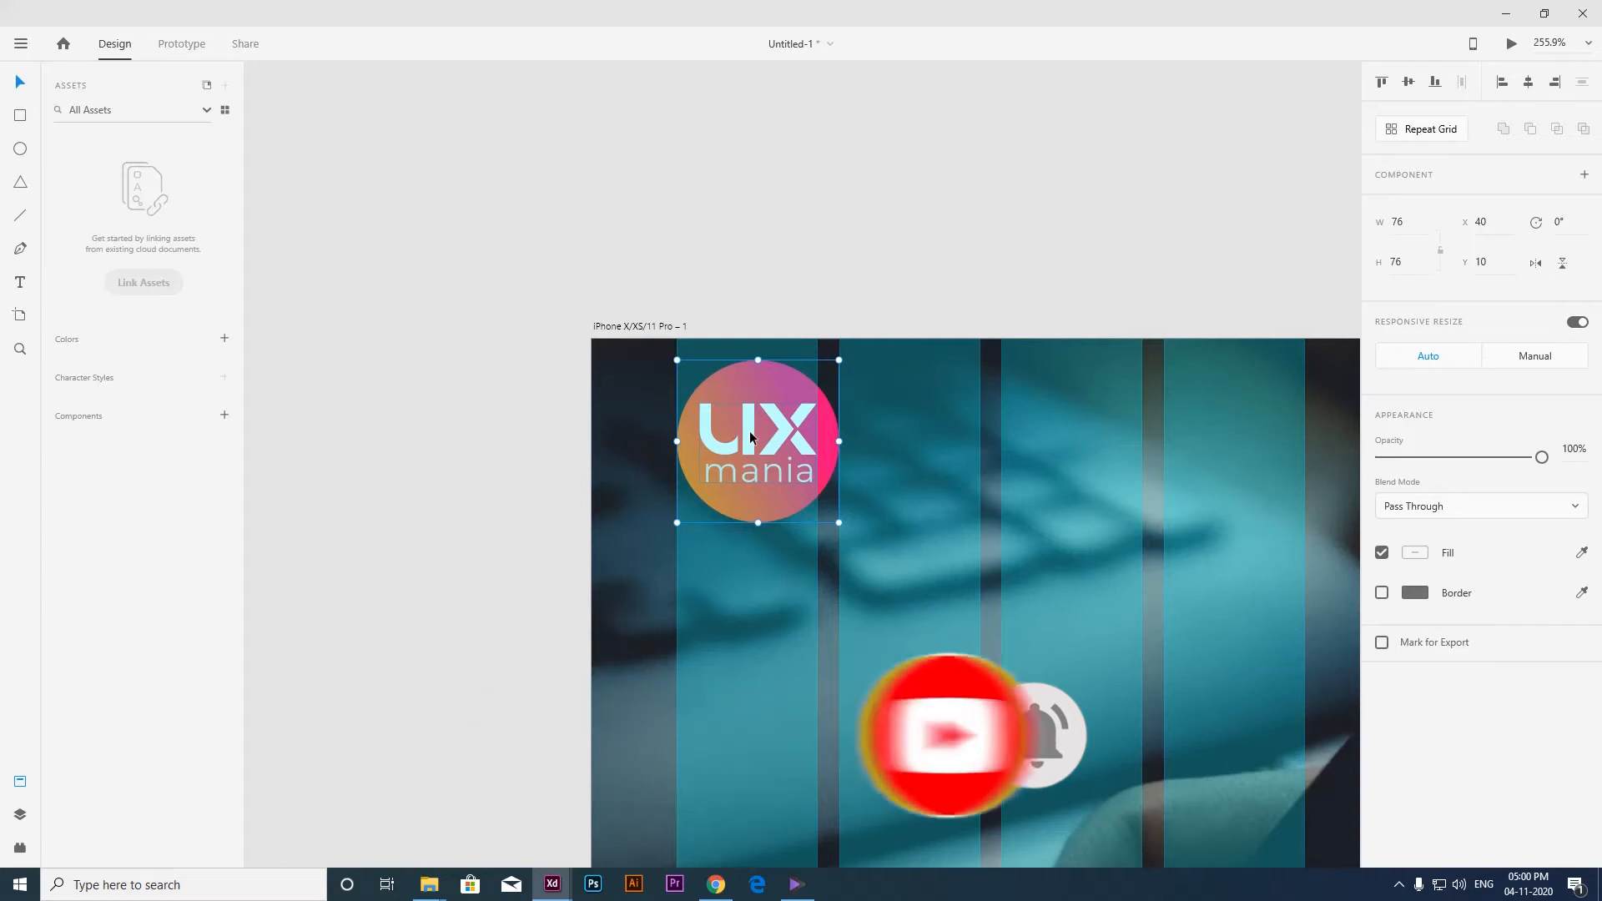
pyautogui.hotkey('shift', 'Down')
pyautogui.hotkey('shift', 'Down')
pyautogui.hotkey('shift', 'Down')
pyautogui.hotkey('shift', 'Down')
pyautogui.hotkey('shift', 'Down')
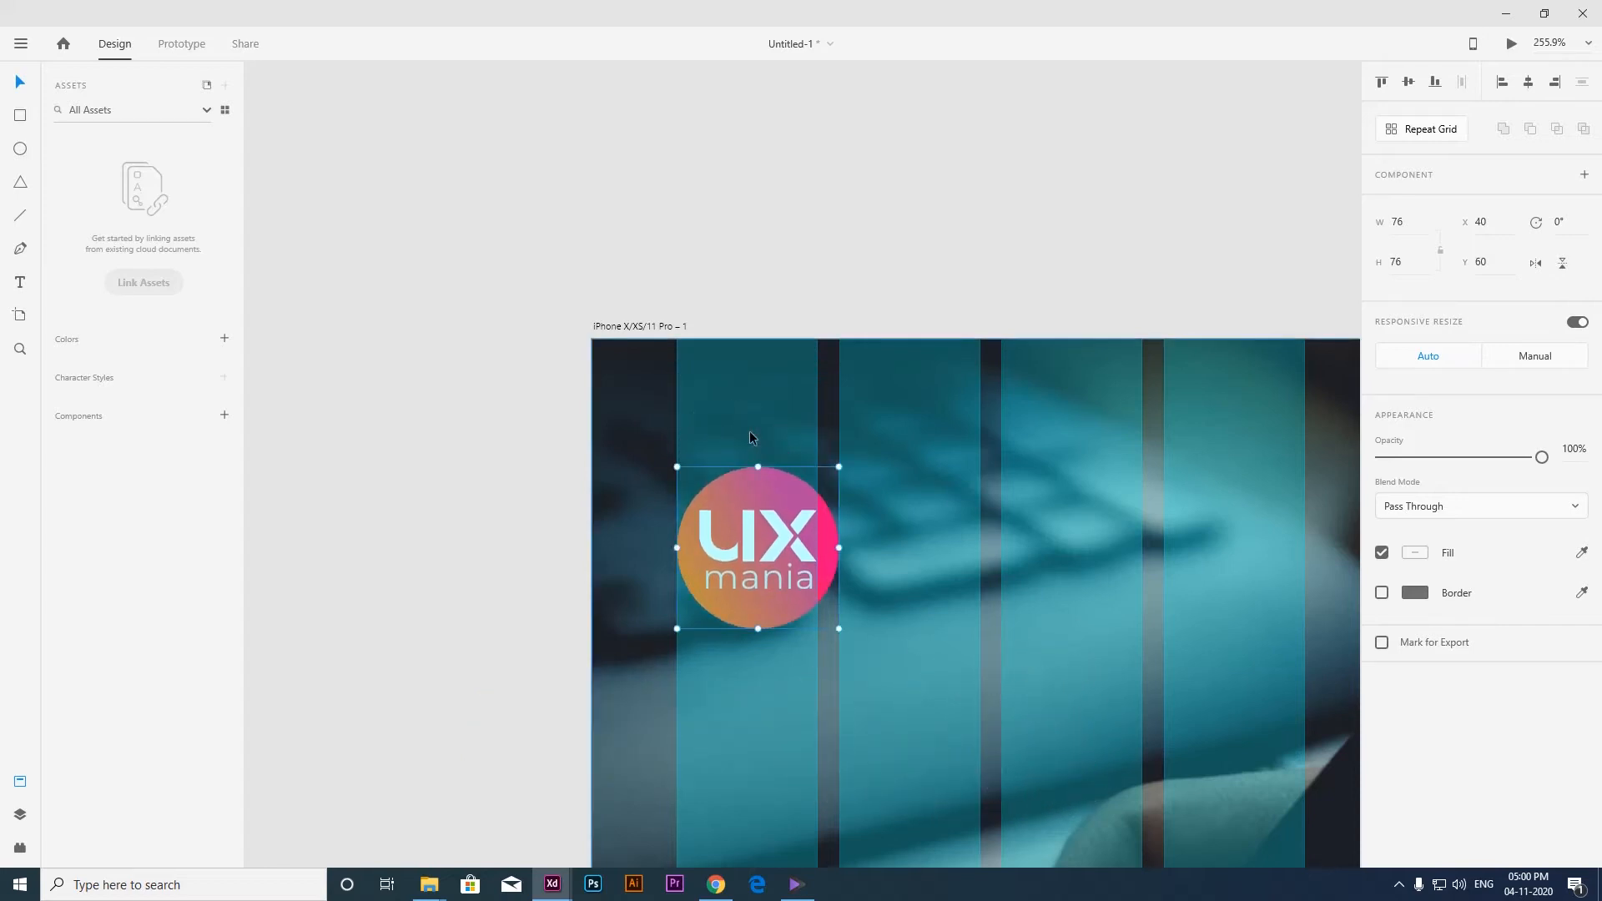
# Place the "LET'S EXPLORE & GROW TOGETHER" text below the logo, aligned with its left edge at X 40, Y 148.
pyautogui.scroll(-5, 750, 431)
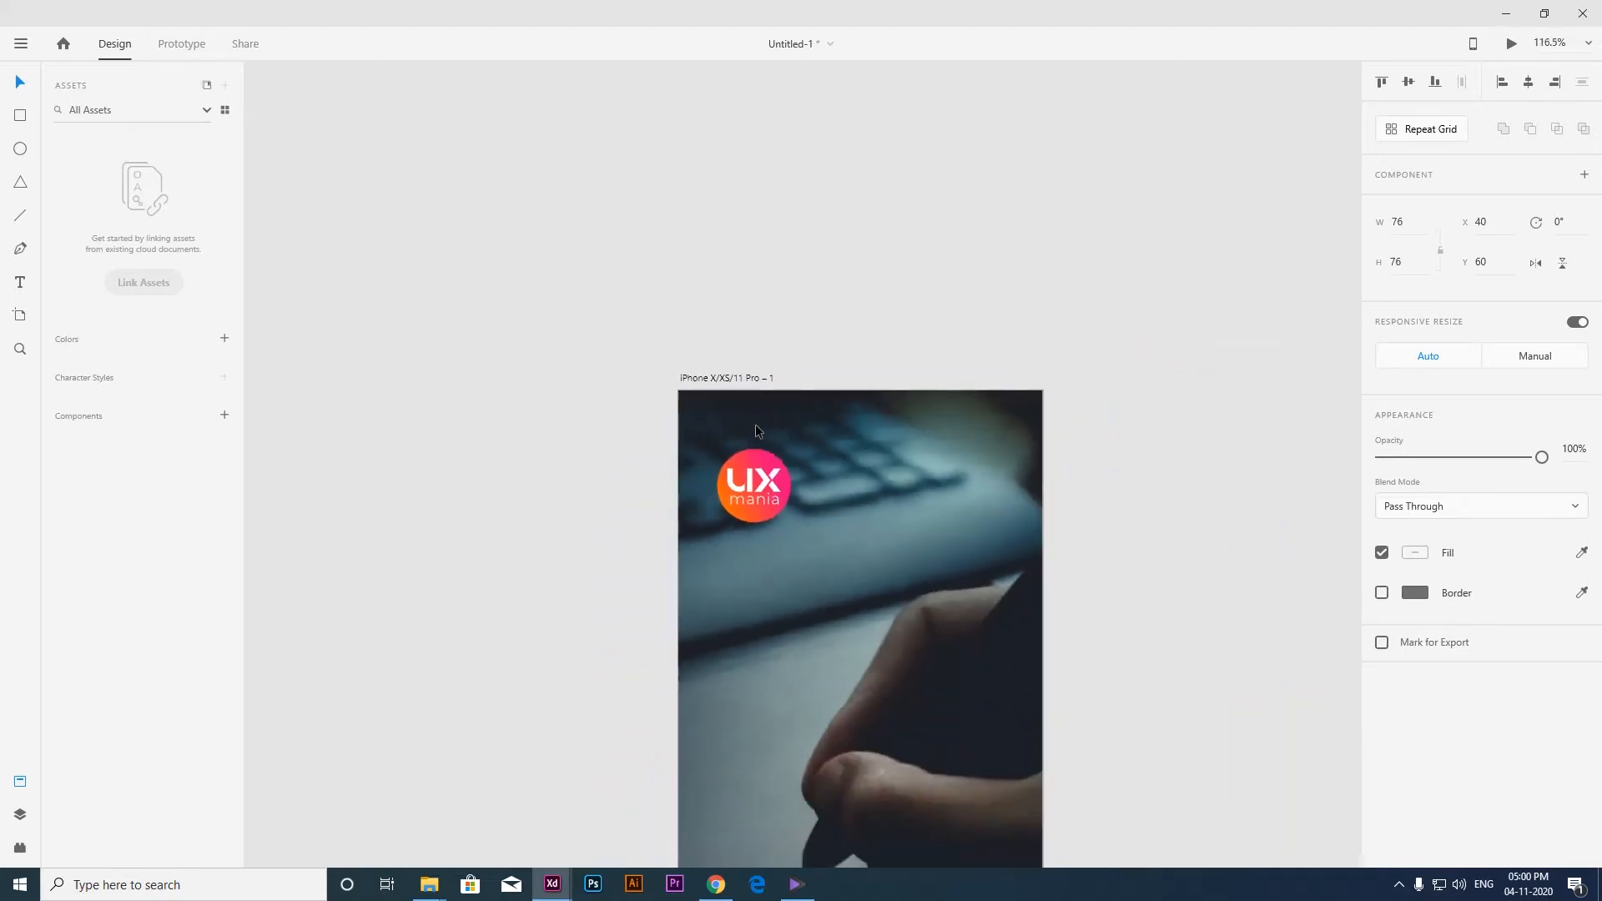
pyautogui.click(743, 314)
pyautogui.scroll(-6, 666, 551)
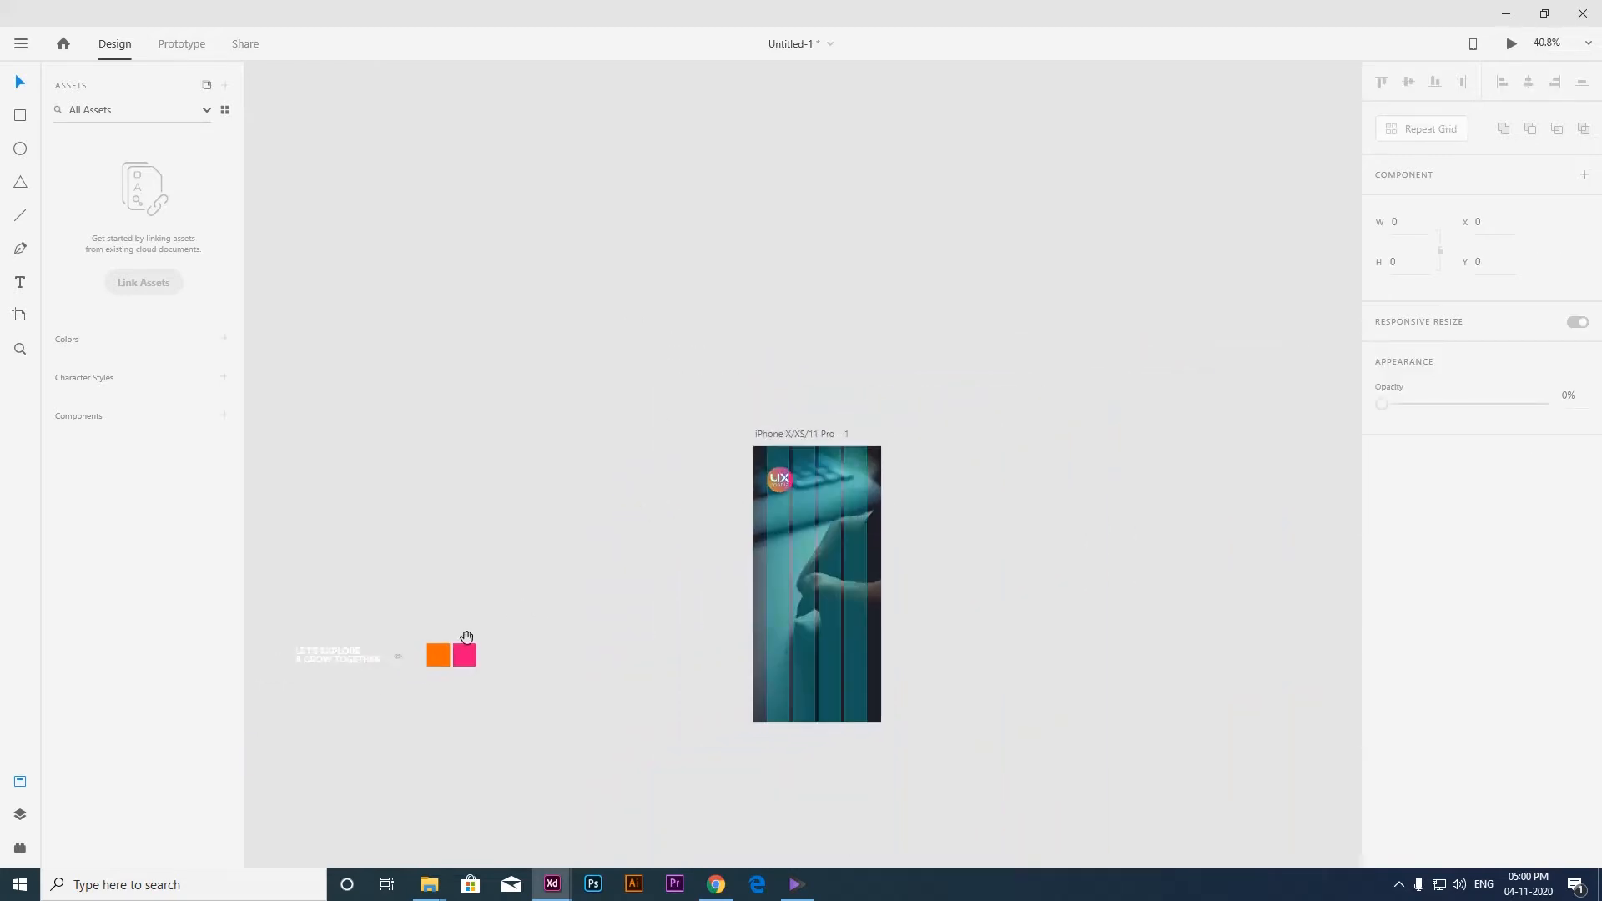
pyautogui.moveTo(313, 653); pyautogui.dragTo(798, 510)
pyautogui.scroll(12, 789, 505)
pyautogui.moveTo(589, 504); pyautogui.dragTo(577, 509)
# Draw a button rectangle about 294 wide across the four grid columns in the lower artboard and set its height to 55.
pyautogui.scroll(-3, 576, 510)
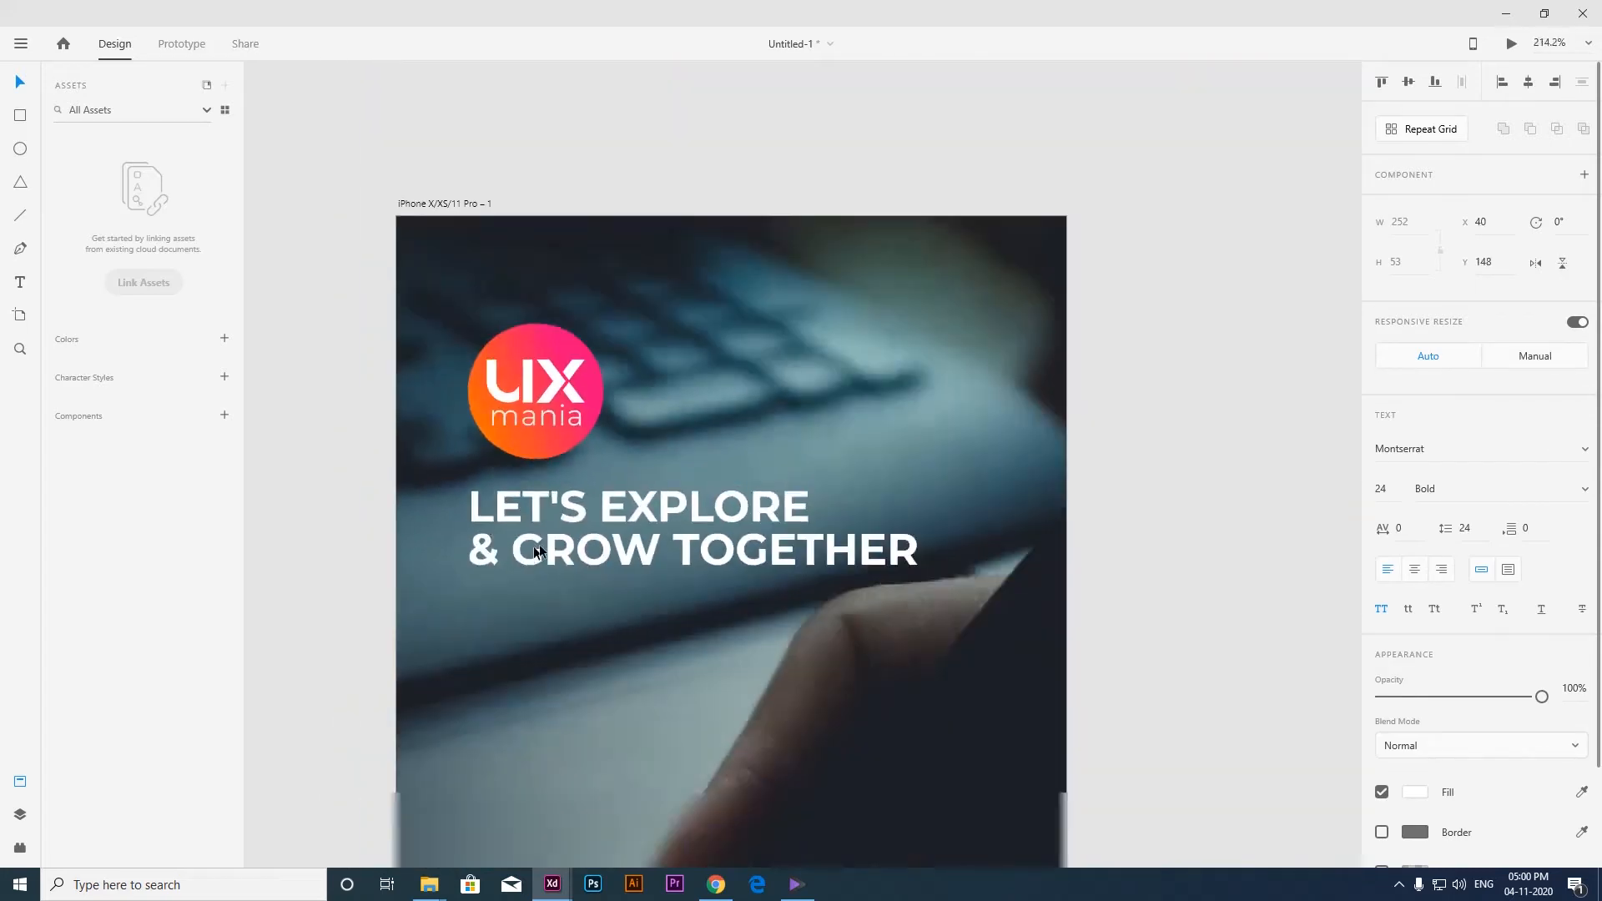
pyautogui.scroll(-2, 553, 533)
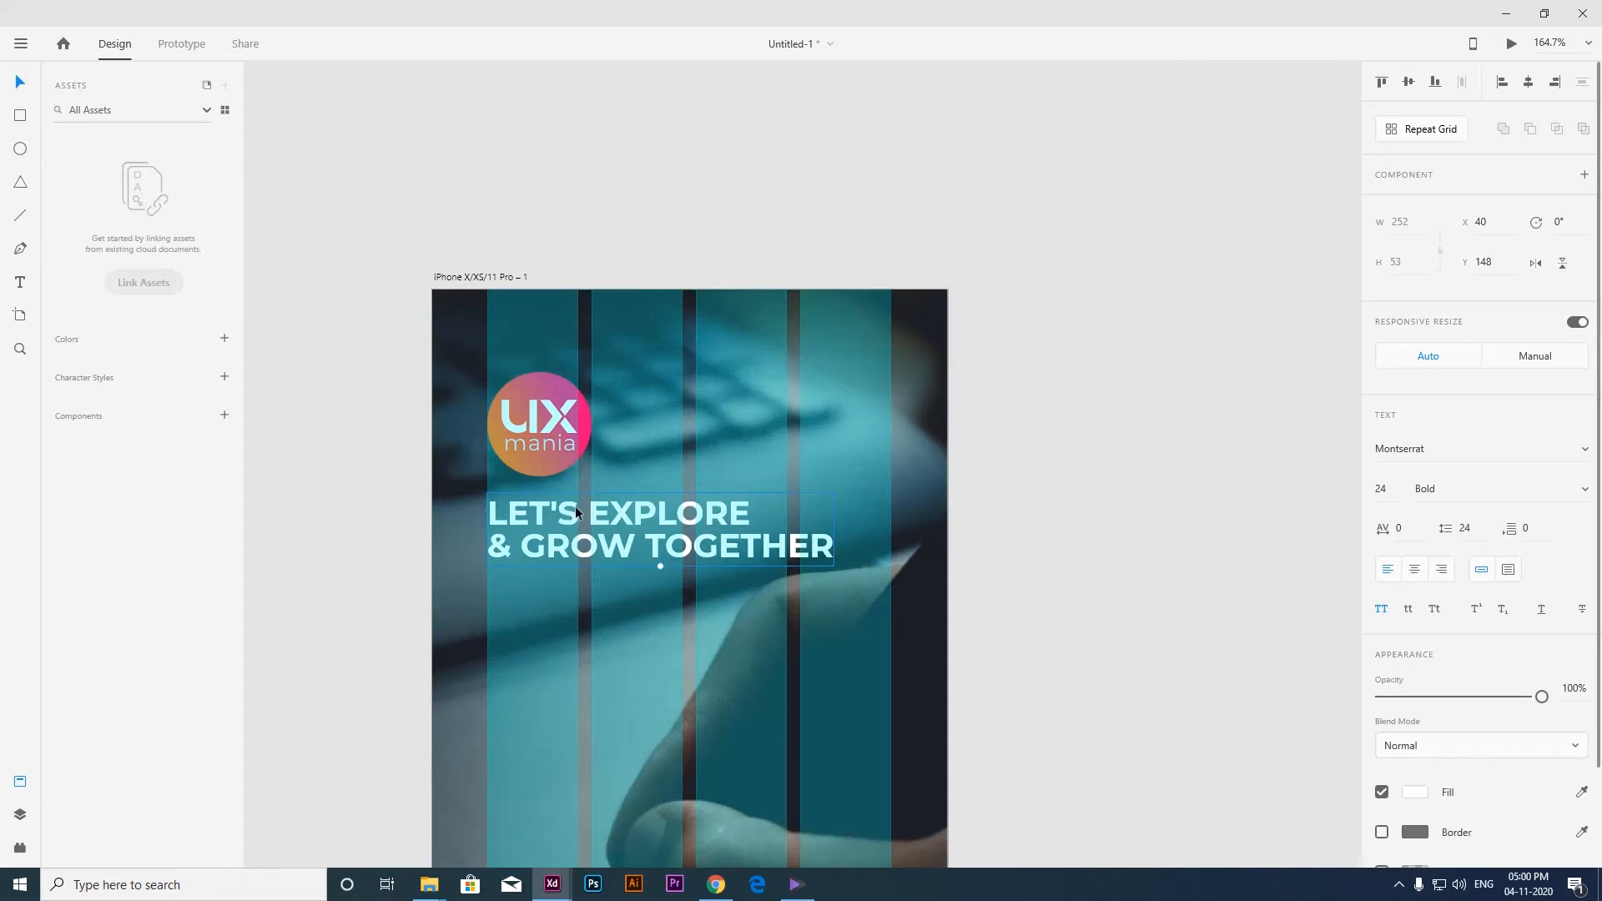
pyautogui.scroll(-2, 544, 494)
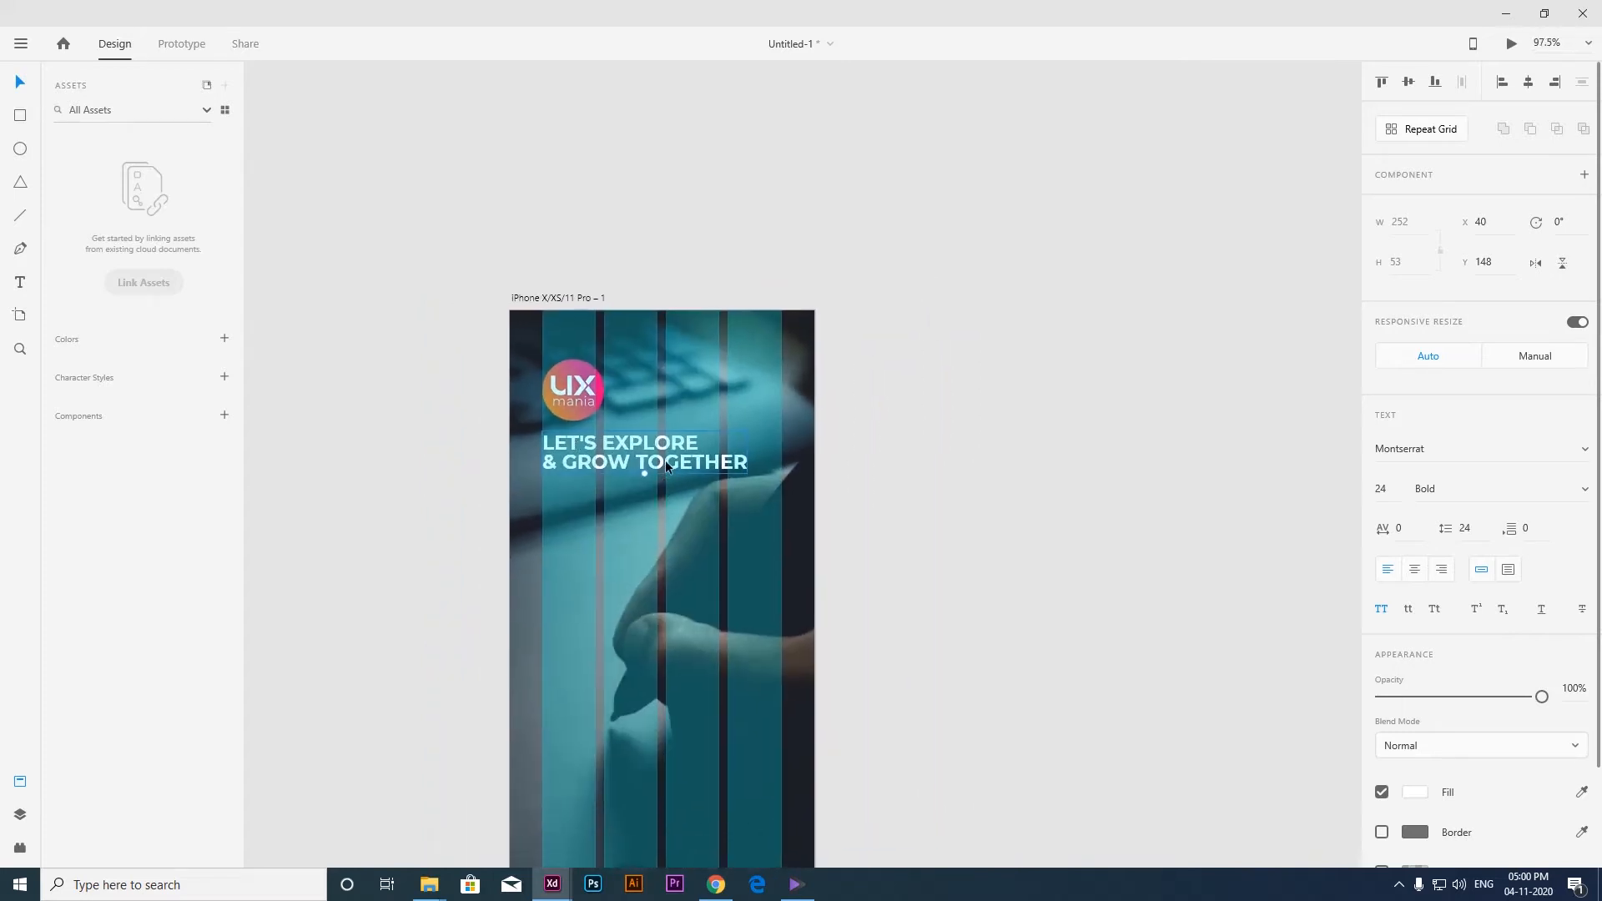
pyautogui.scroll(-3, 664, 459)
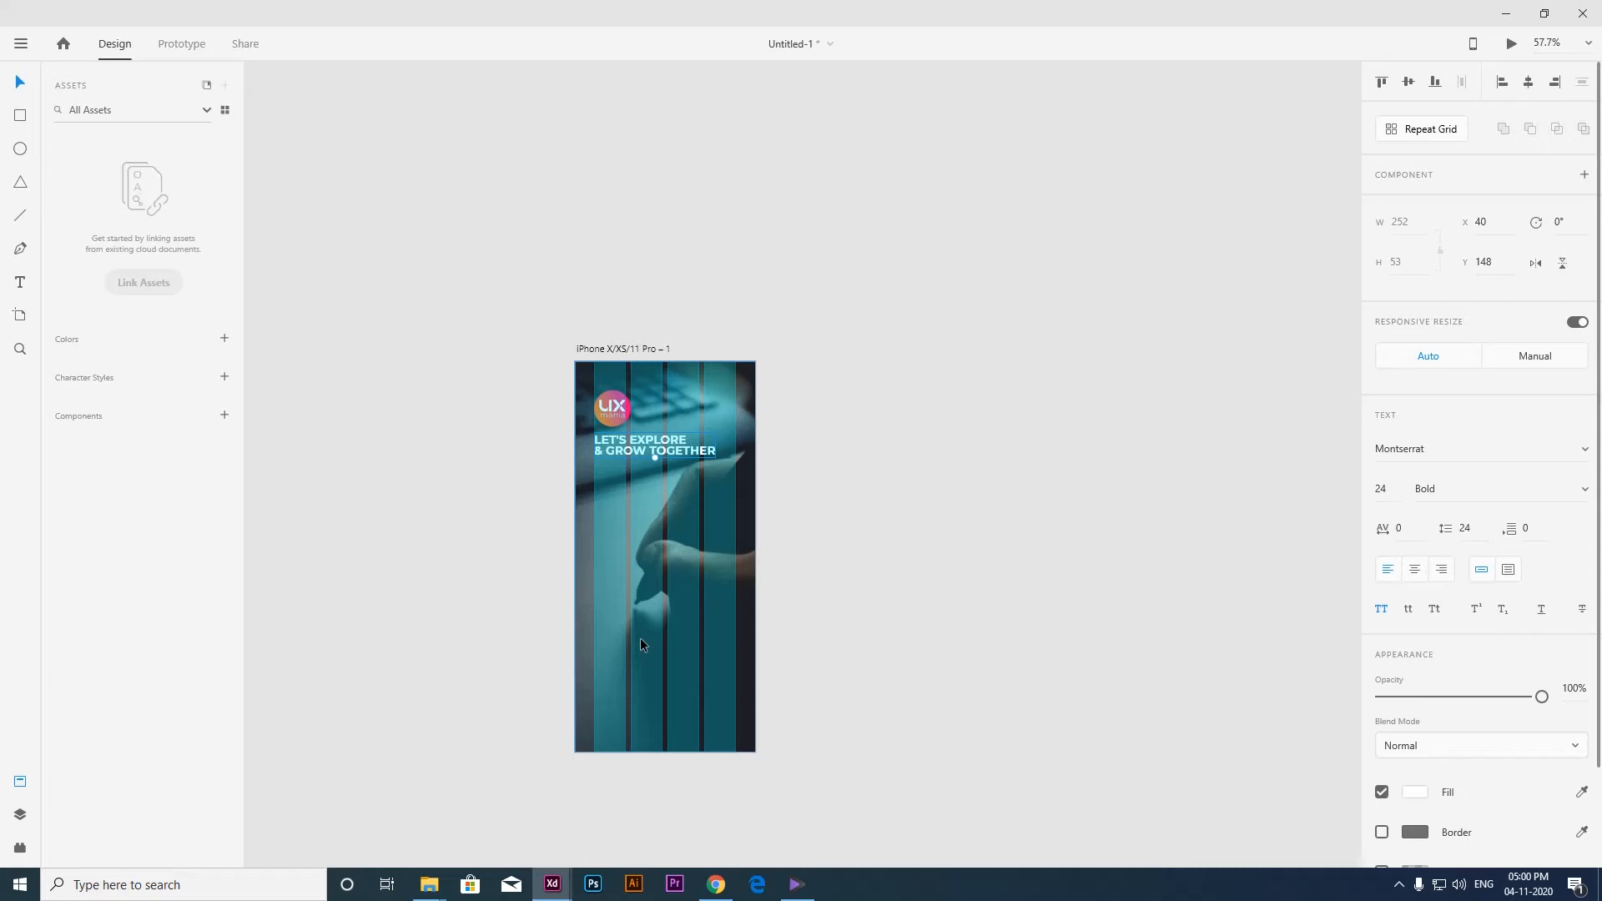
pyautogui.press('r')
pyautogui.moveTo(594, 639); pyautogui.dragTo(738, 669)
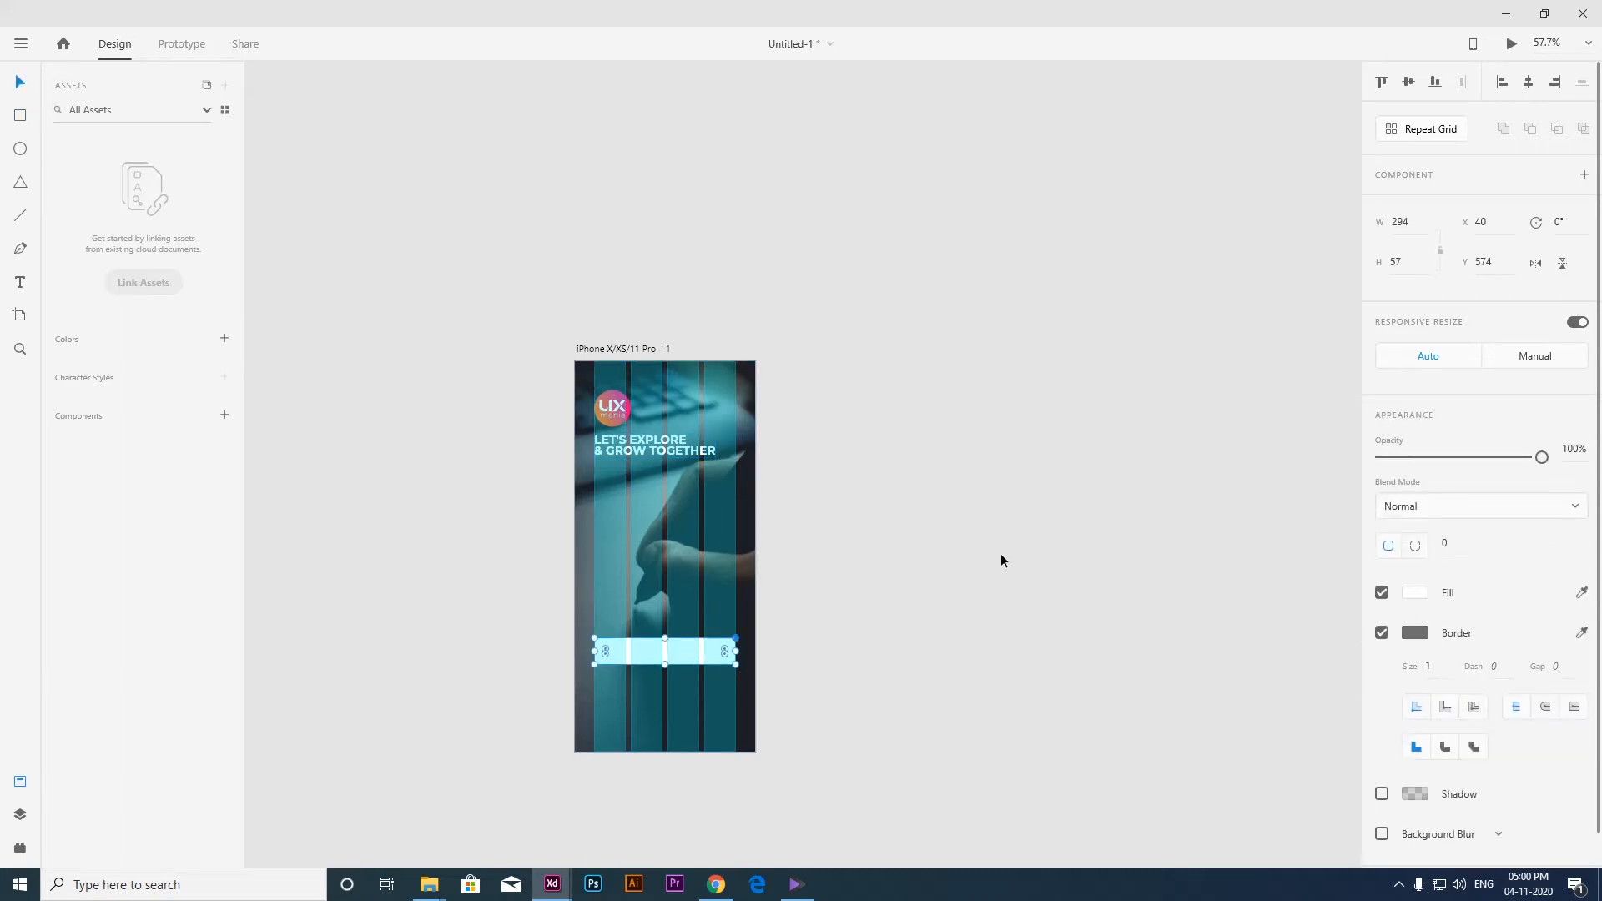
pyautogui.click(1409, 262)
pyautogui.write('55')
pyautogui.press('Return')
# Round the button rectangle's corners fully into a pill shape with a radius of 28.
pyautogui.scroll(8, 571, 714)
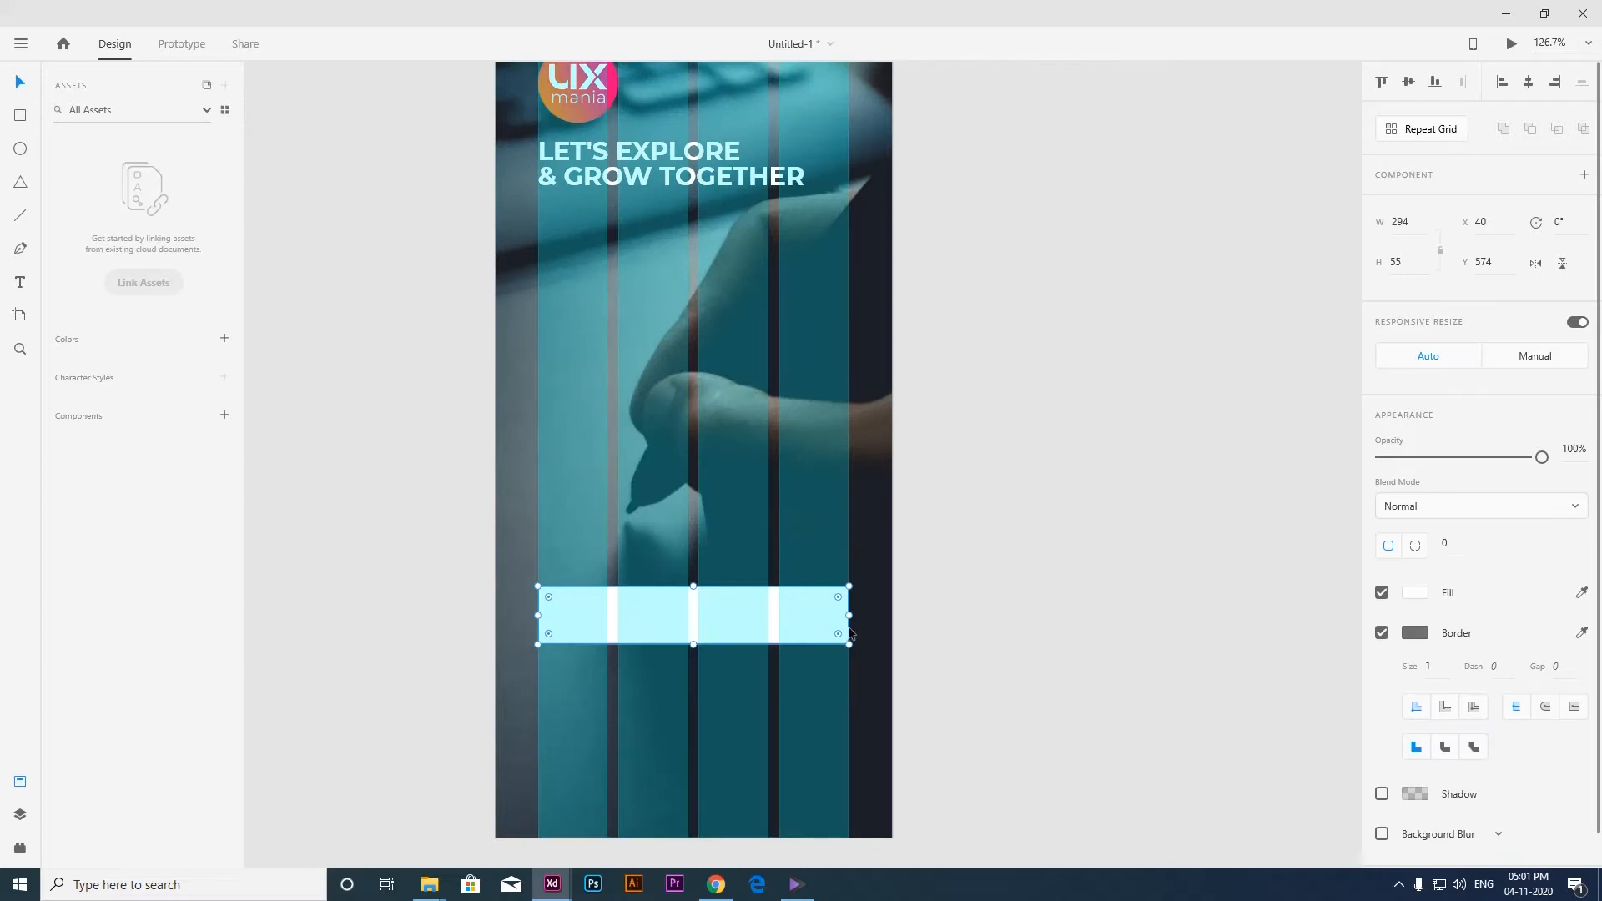
pyautogui.scroll(3, 734, 628)
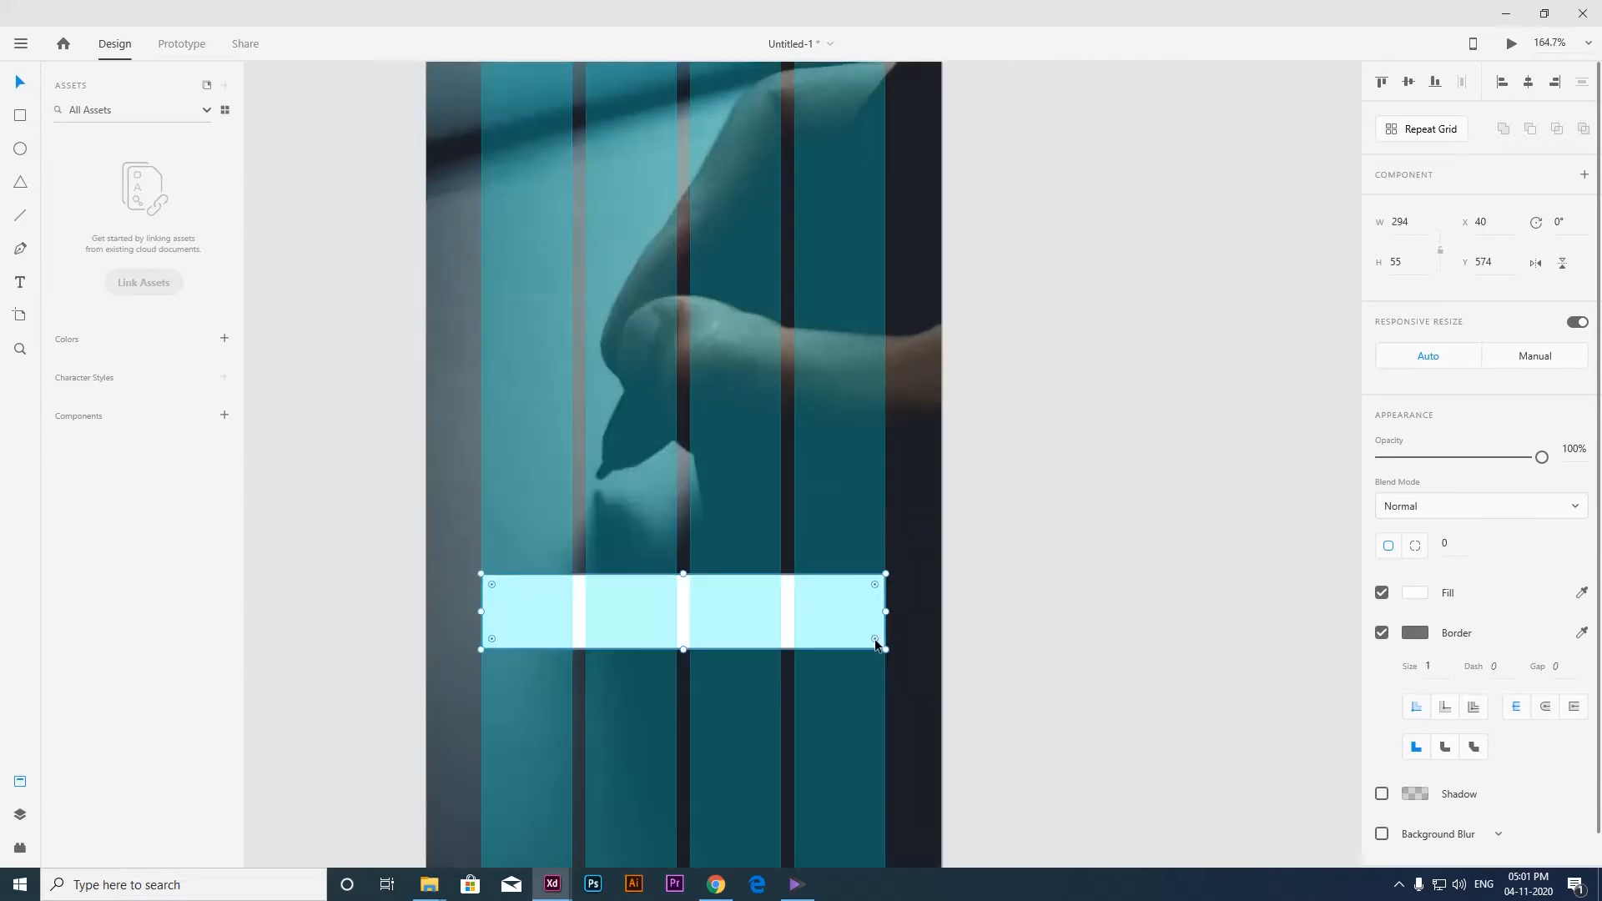
pyautogui.moveTo(870, 635); pyautogui.dragTo(726, 618)
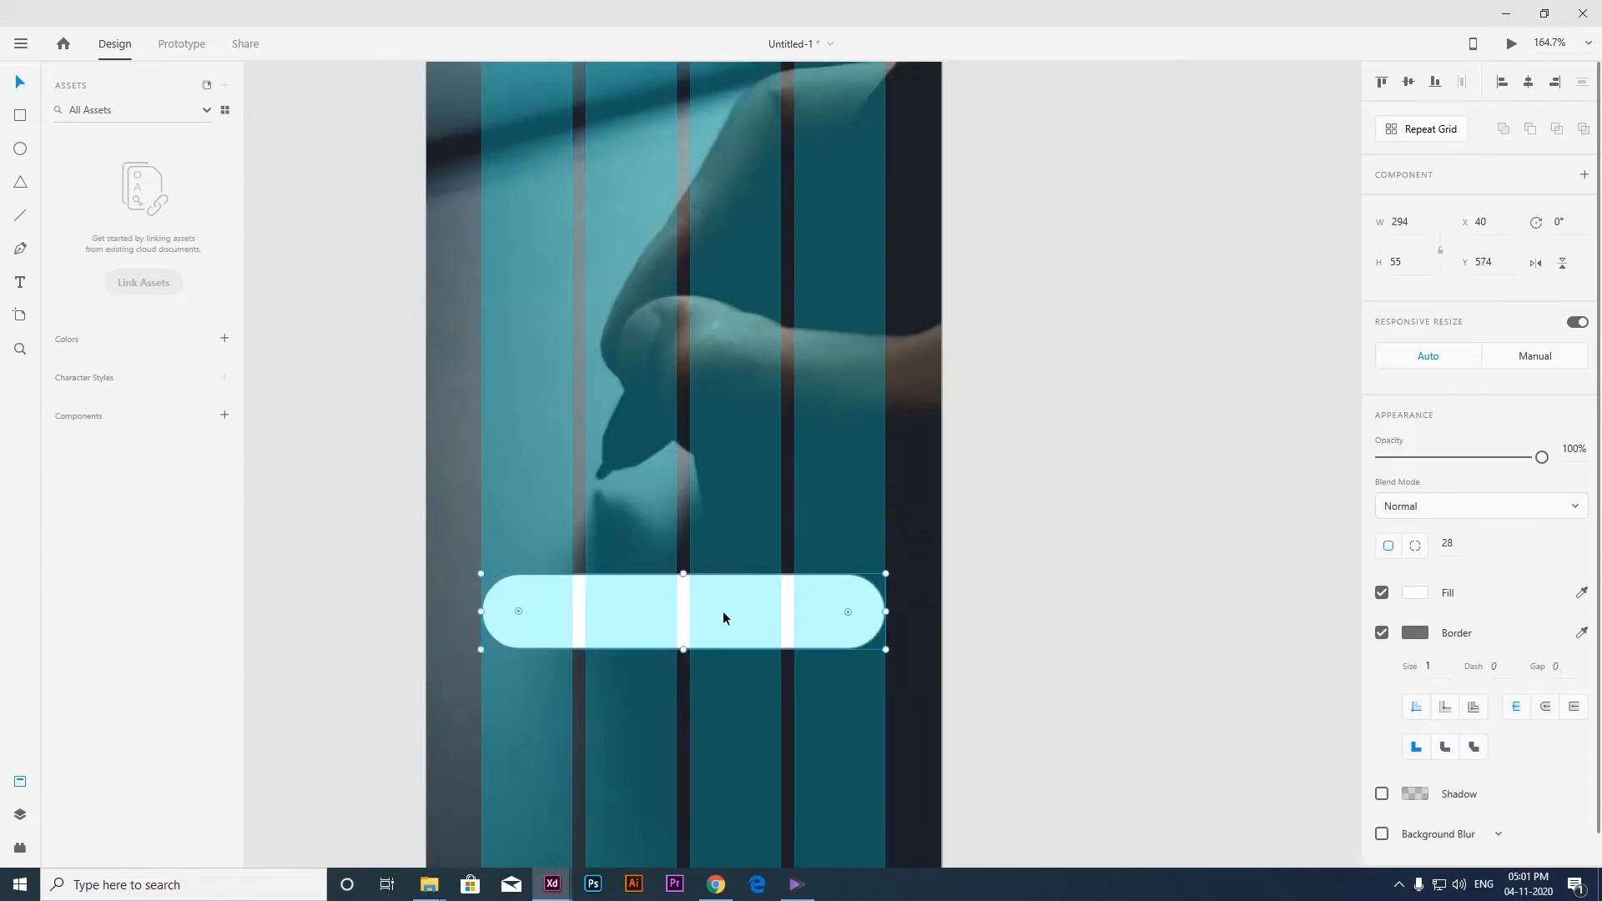
pyautogui.scroll(-3, 995, 611)
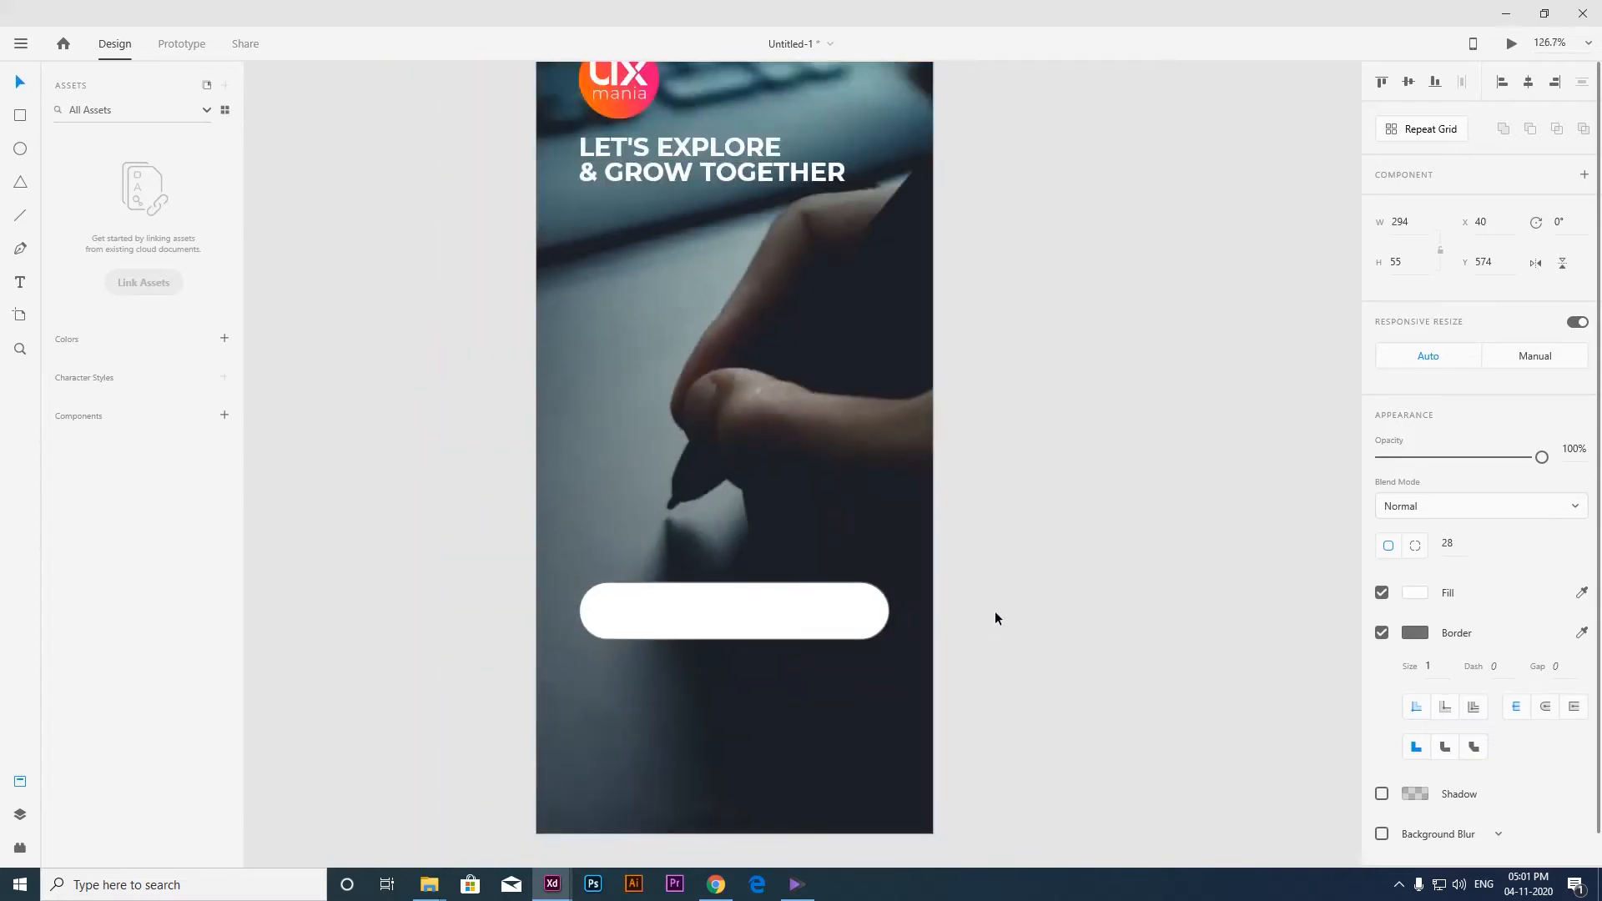
pyautogui.scroll(-4, 986, 623)
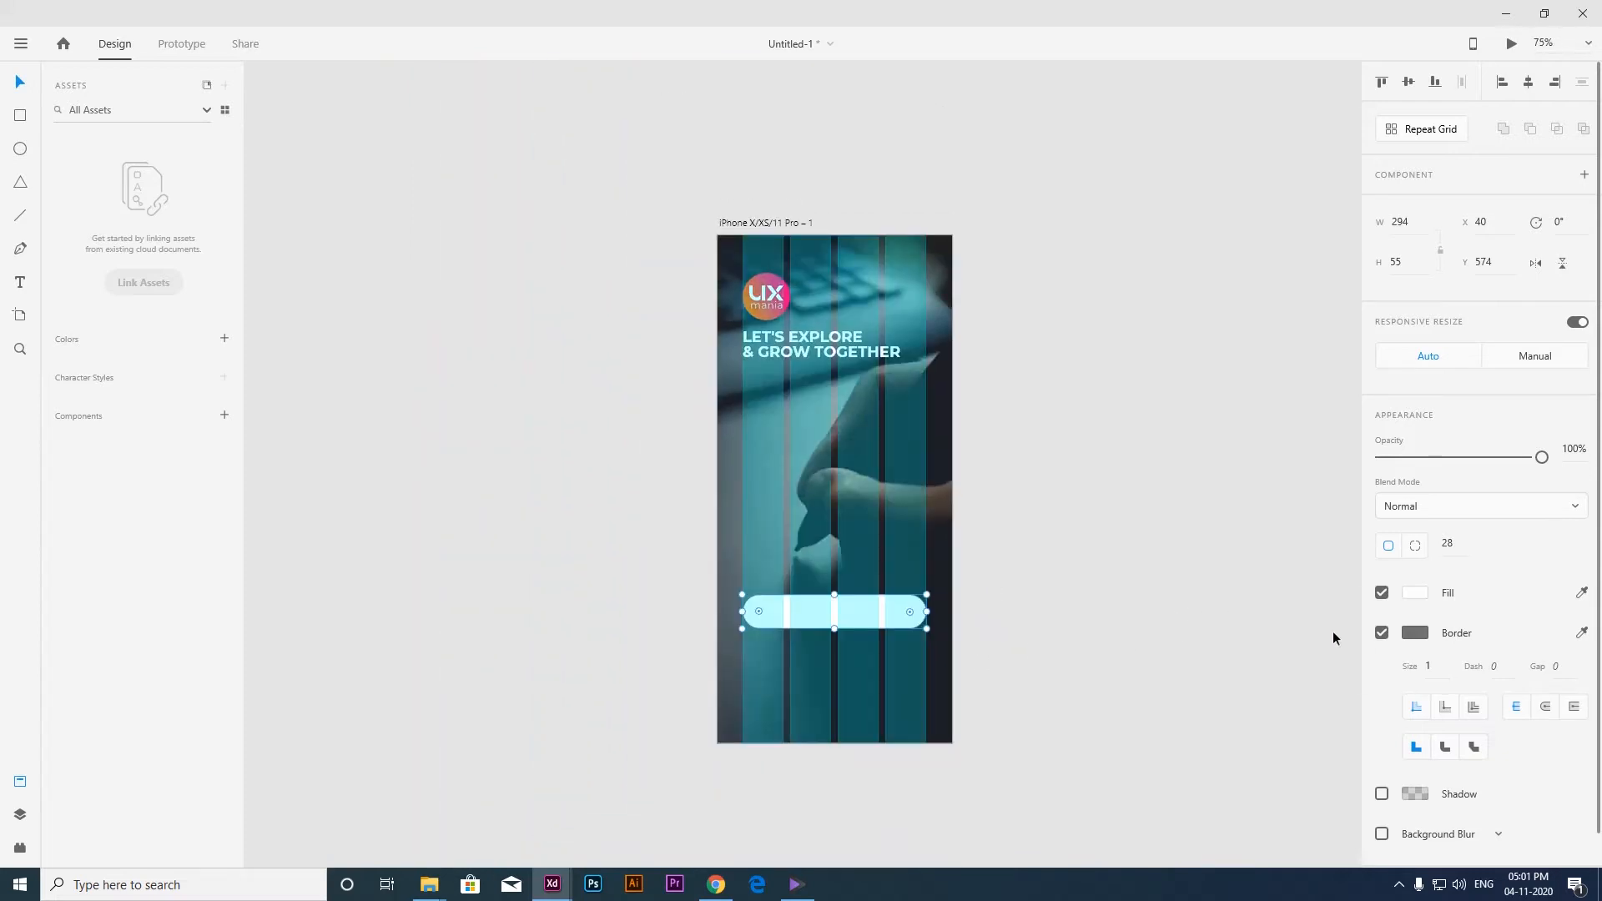
# Remove the pill button's border and fill it with the orange sampled from the swatch beside the artboard.
pyautogui.click(1383, 633)
pyautogui.scroll(7, 939, 624)
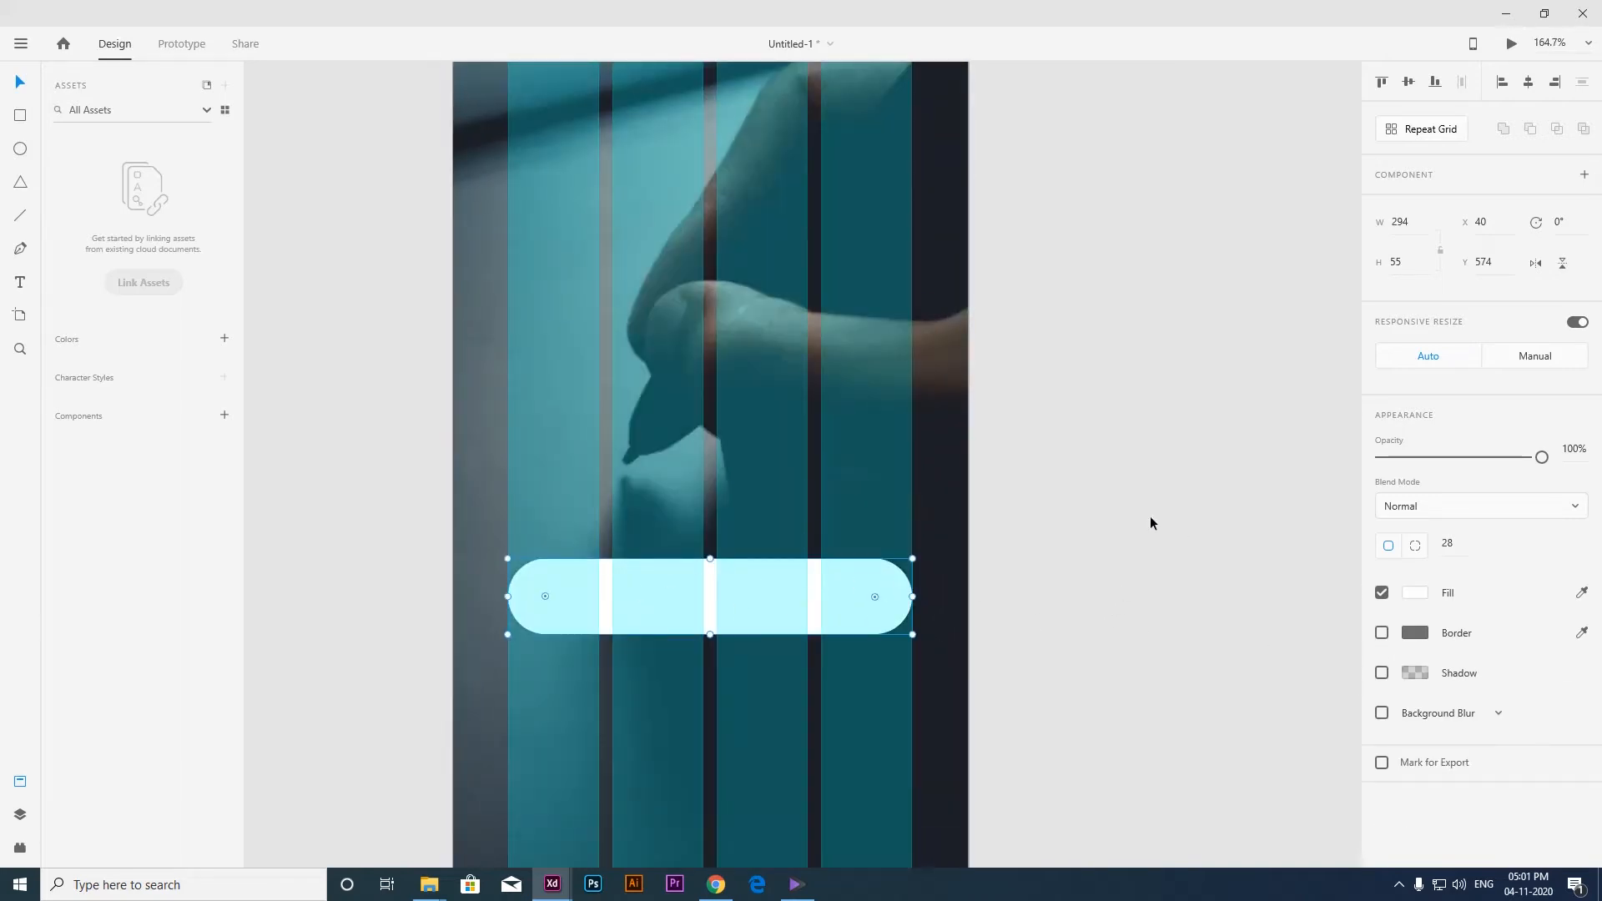
pyautogui.scroll(-8, 1150, 523)
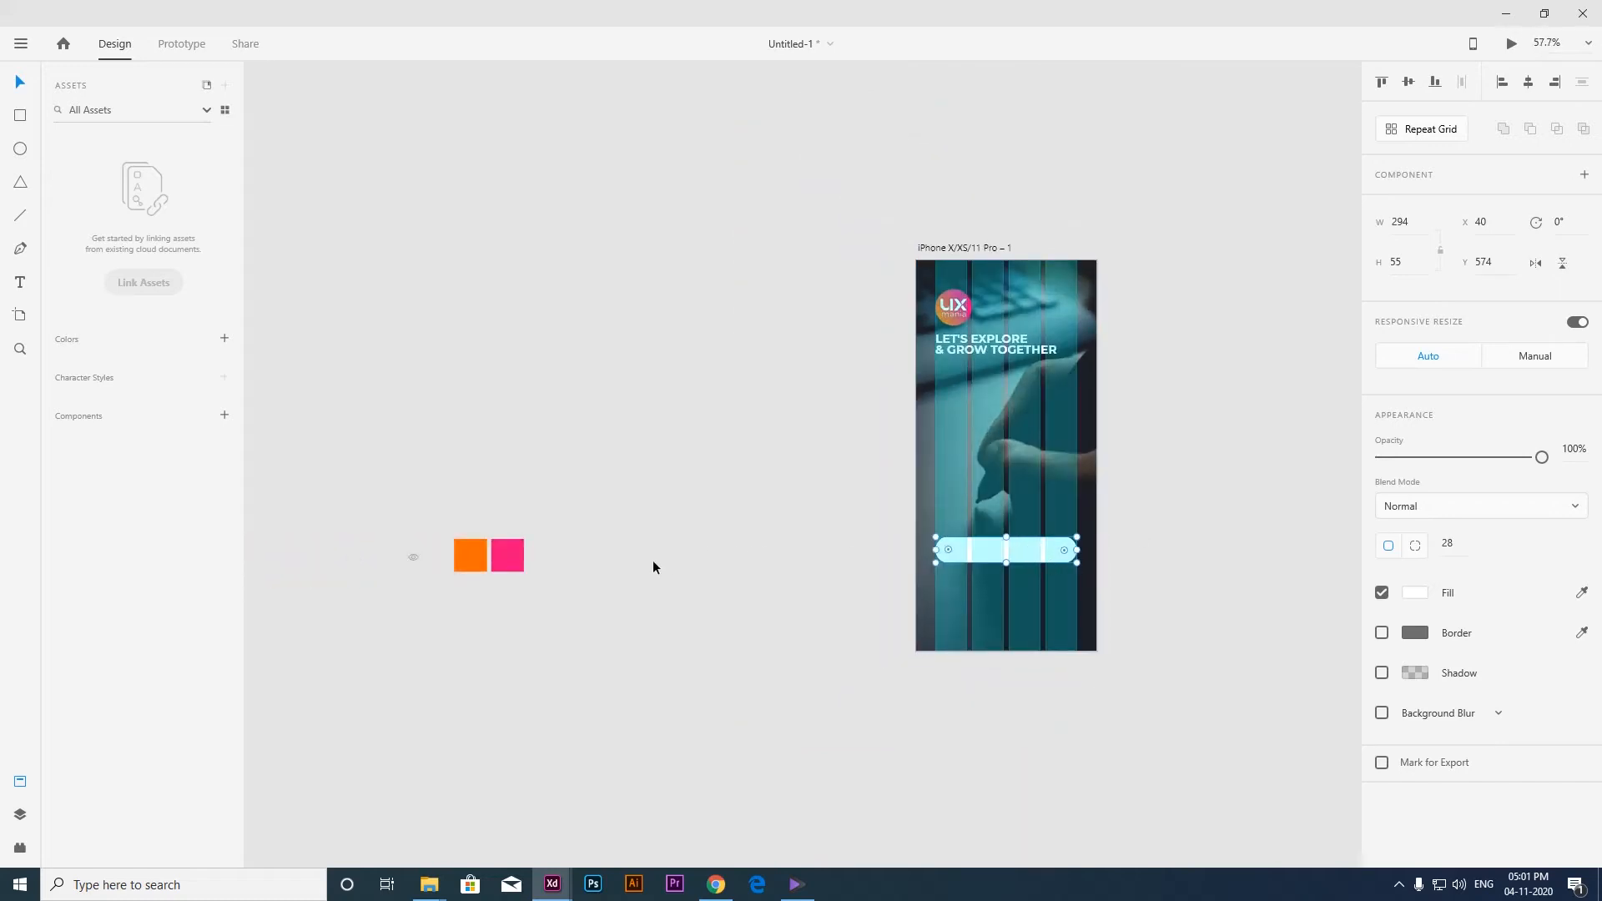
pyautogui.press('i')
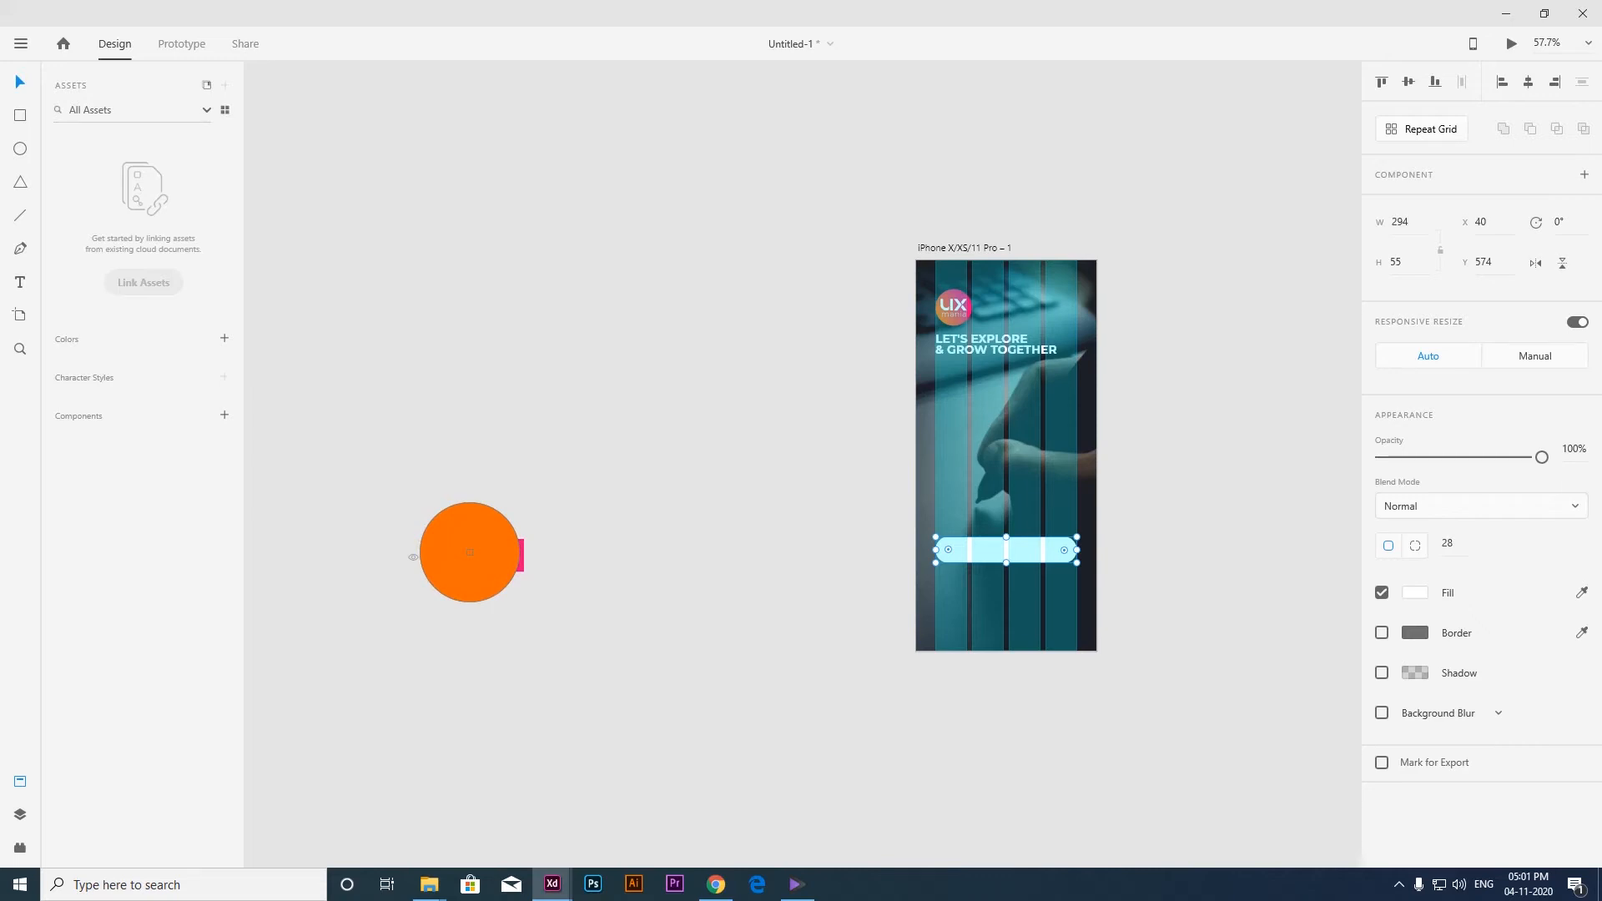
pyautogui.click(470, 553)
# Add the text "SIGN IN" on the orange button.
pyautogui.hotkey('ctrl', '3')
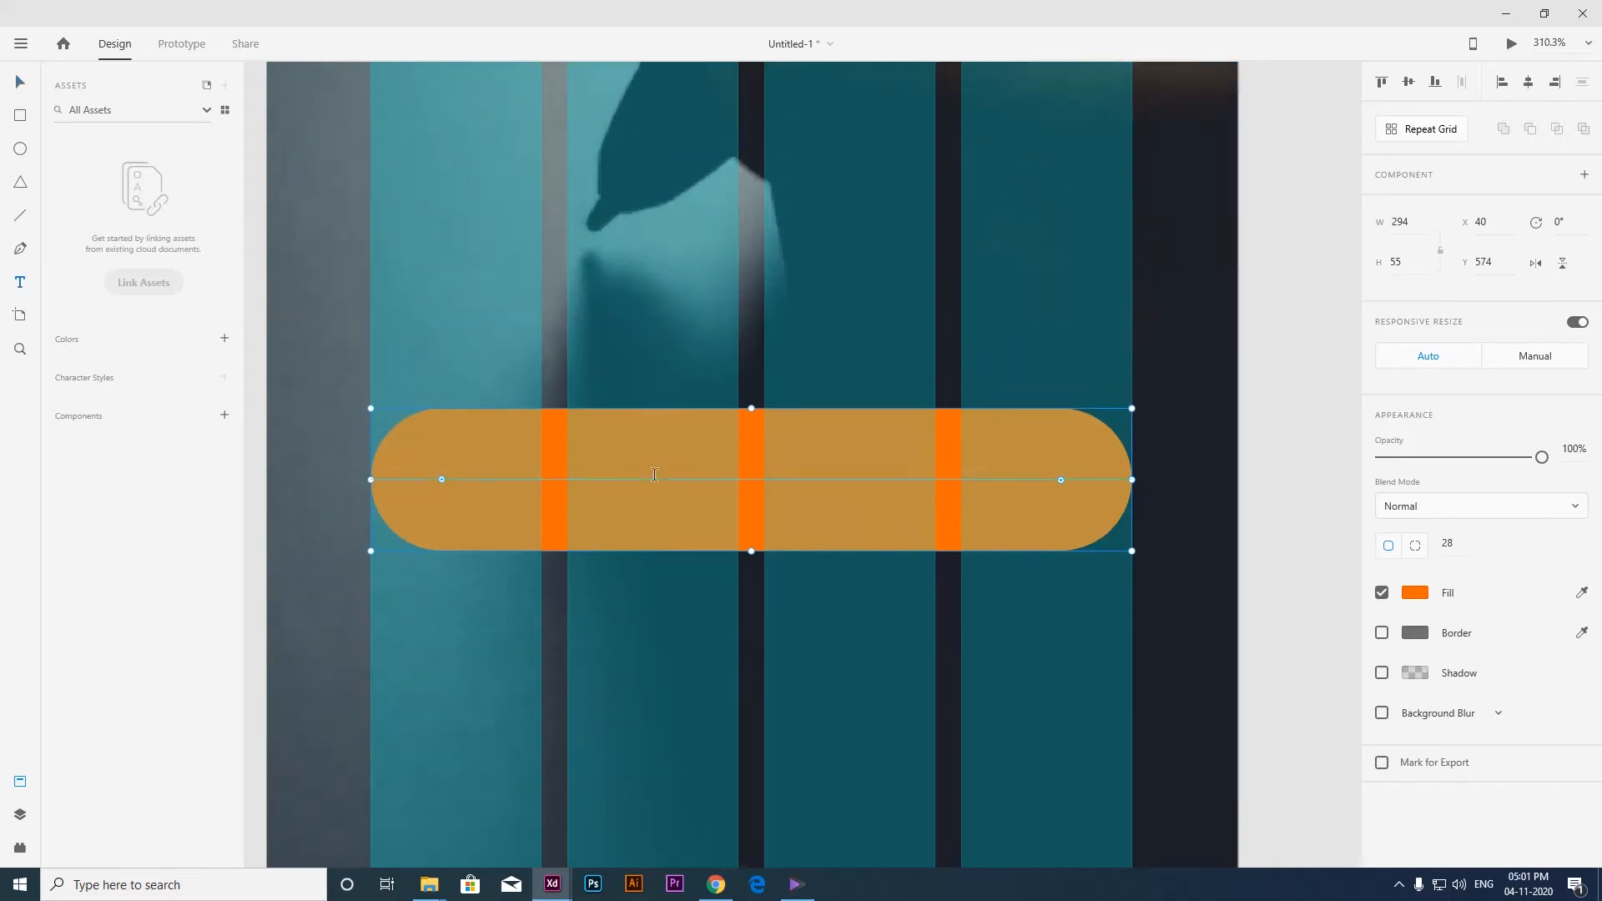
pyautogui.click(654, 476)
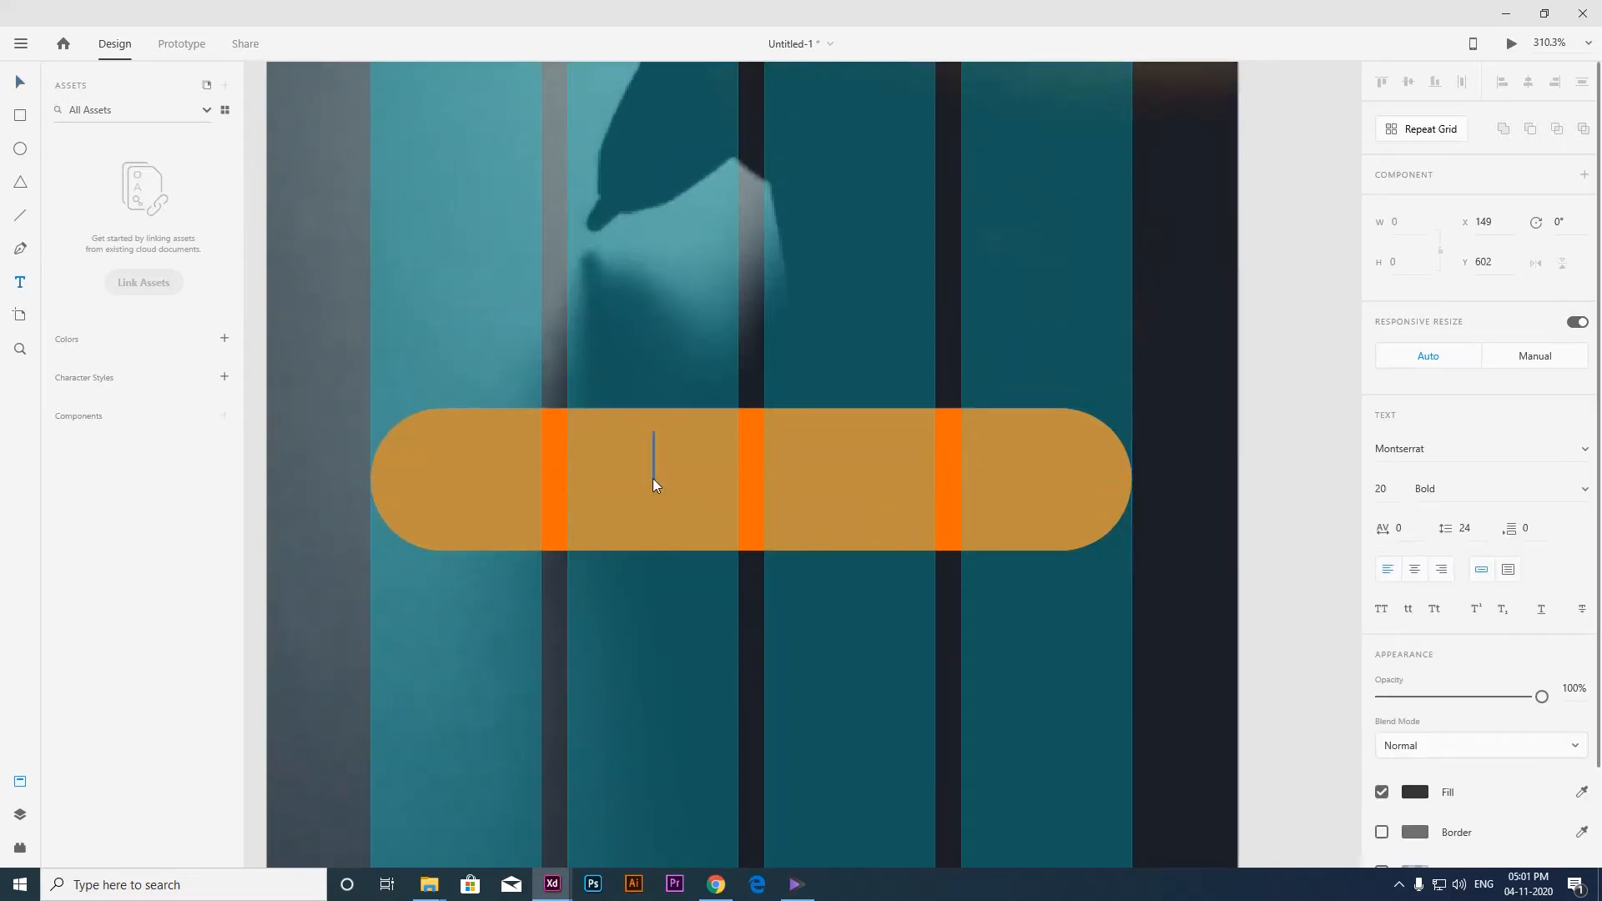
pyautogui.write('SIGN IN')
pyautogui.press('Escape')
pyautogui.hotkey('ctrl', '0')
pyautogui.scroll(-1, 766, 586)
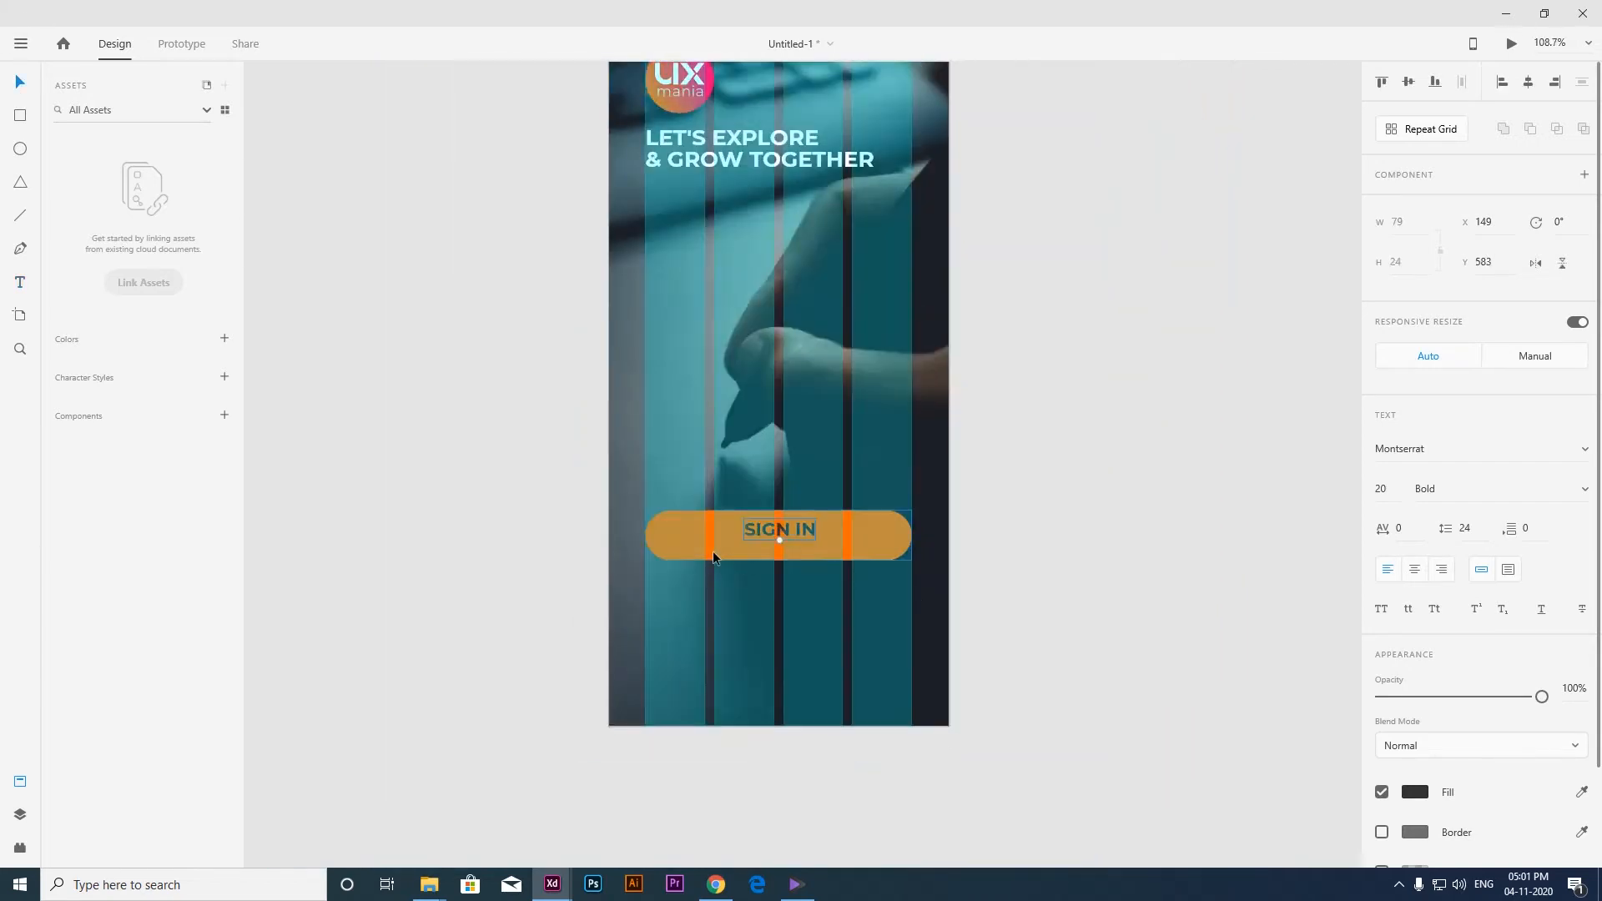
# Center the SIGN IN text on the orange button at X 148, Y 590 and make it white.
pyautogui.moveTo(772, 527)
pyautogui.mouseDown()
pyautogui.moveTo(743, 535)
pyautogui.moveTo(787, 535)
pyautogui.moveTo(774, 535)
pyautogui.mouseUp()
pyautogui.click(1415, 792)
pyautogui.moveTo(1252, 701); pyautogui.dragTo(597, 471)
pyautogui.click(1039, 541)
pyautogui.click(780, 536)
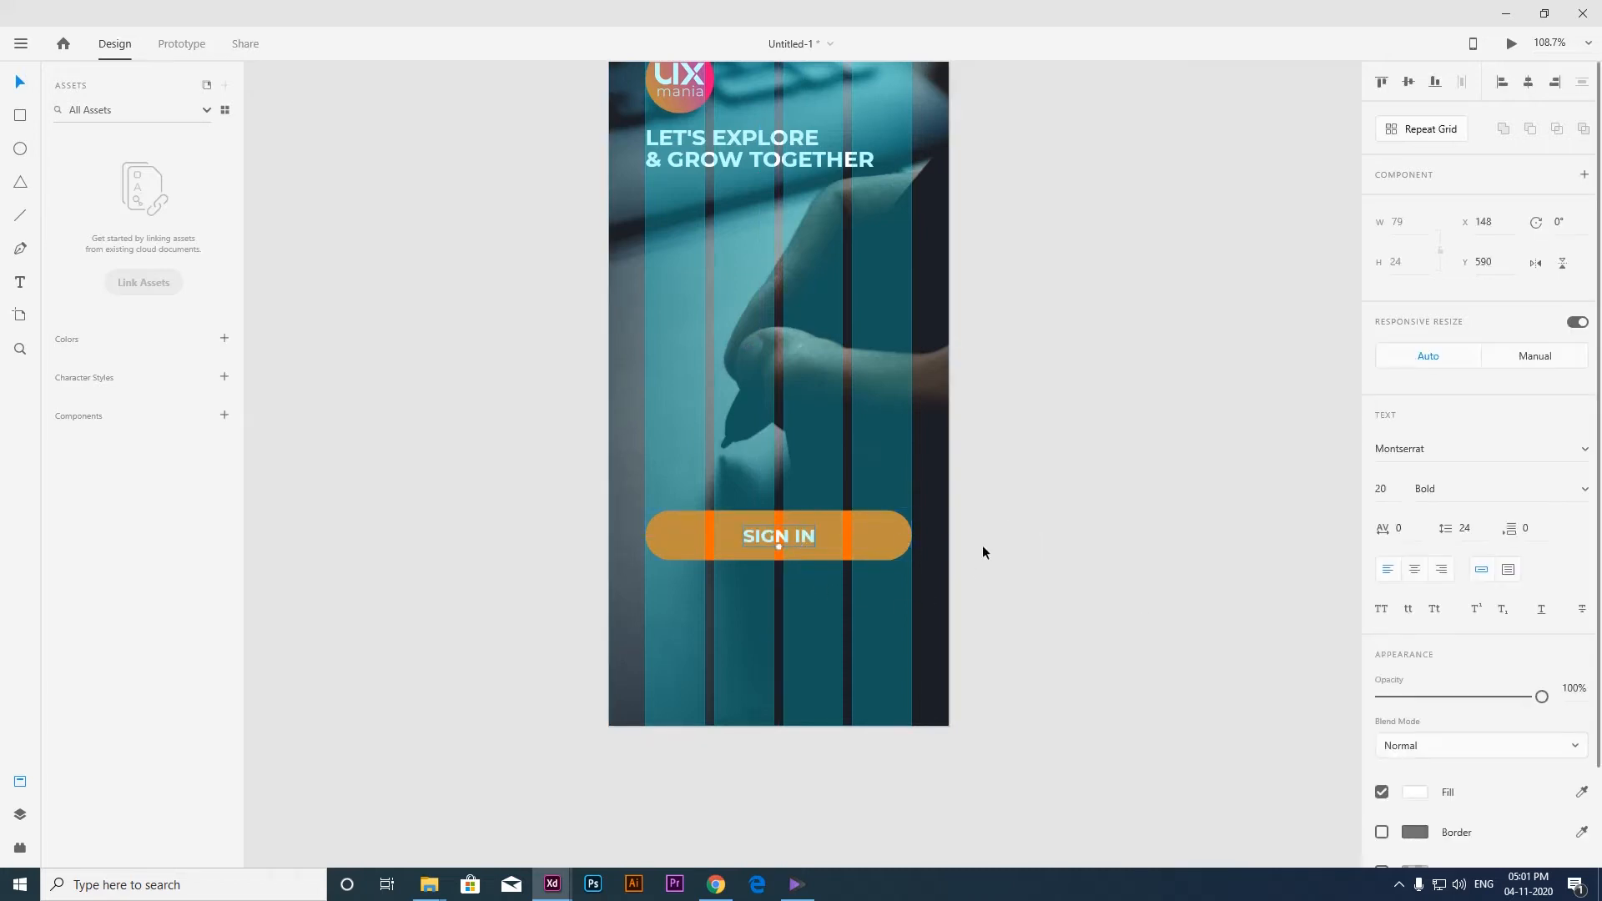
# Change the SIGN IN text's weight to SemiBold and group the text with the orange button.
pyautogui.click(1587, 494)
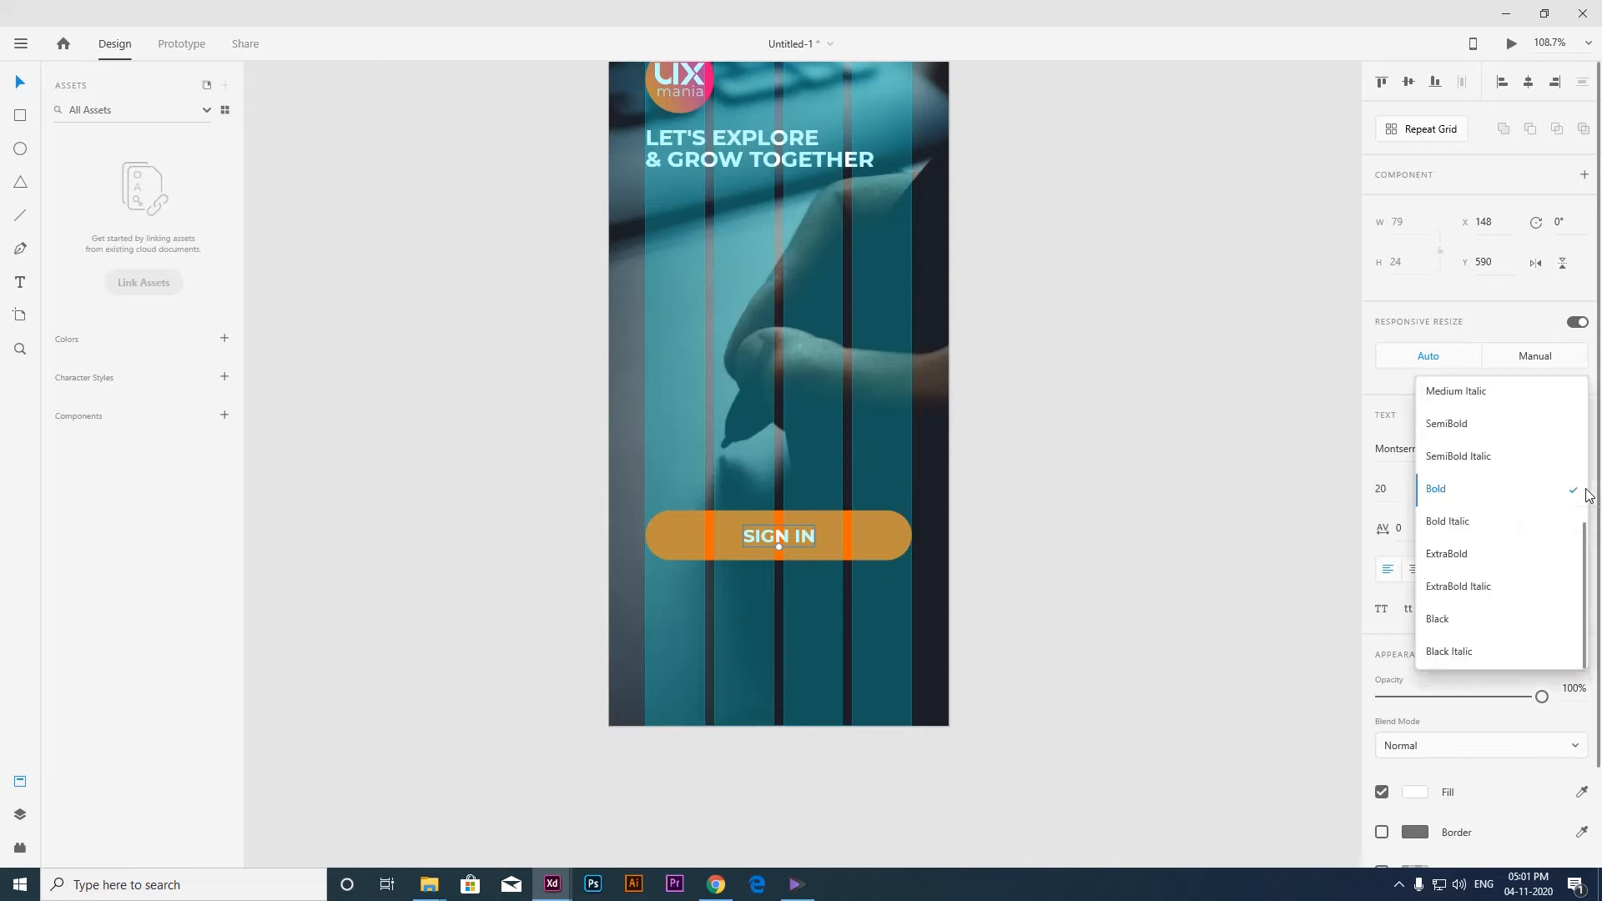
pyautogui.click(1488, 427)
pyautogui.click(760, 565)
pyautogui.click(759, 535)
pyautogui.keyDown('shift'); pyautogui.click(873, 538); pyautogui.keyUp('shift')
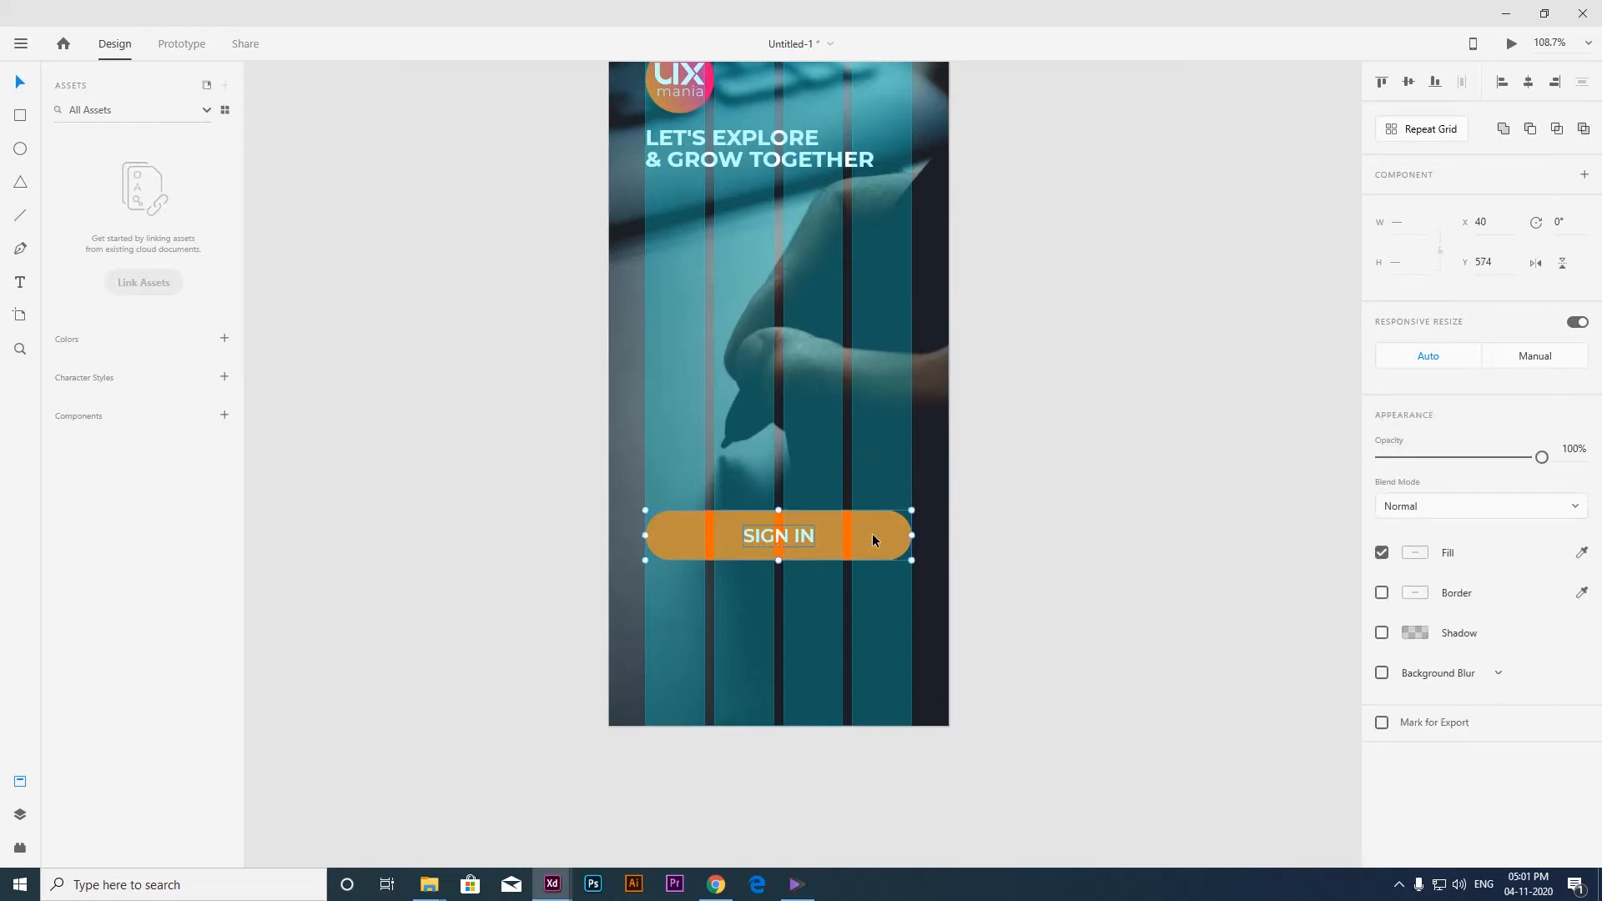
pyautogui.hotkey('ctrl', 'g')
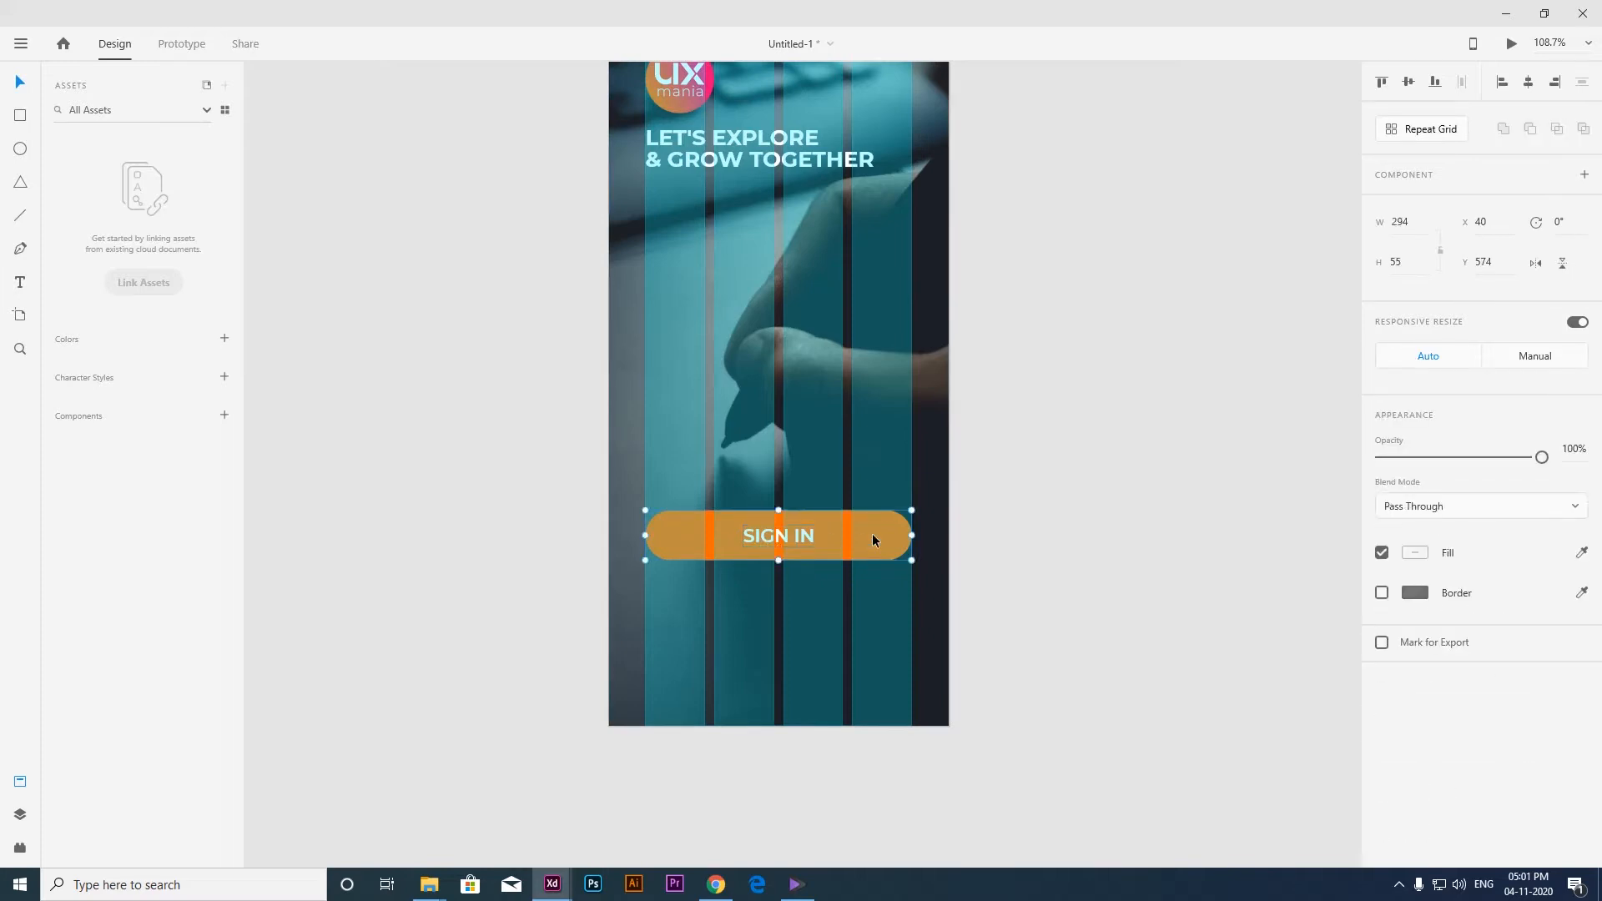
# Duplicate the SIGN IN button directly below the original and shift the copy down in increments of 10 to Y 649.
pyautogui.moveTo(879, 586); pyautogui.dragTo(925, 553)
pyautogui.moveTo(895, 501); pyautogui.dragTo(899, 546)
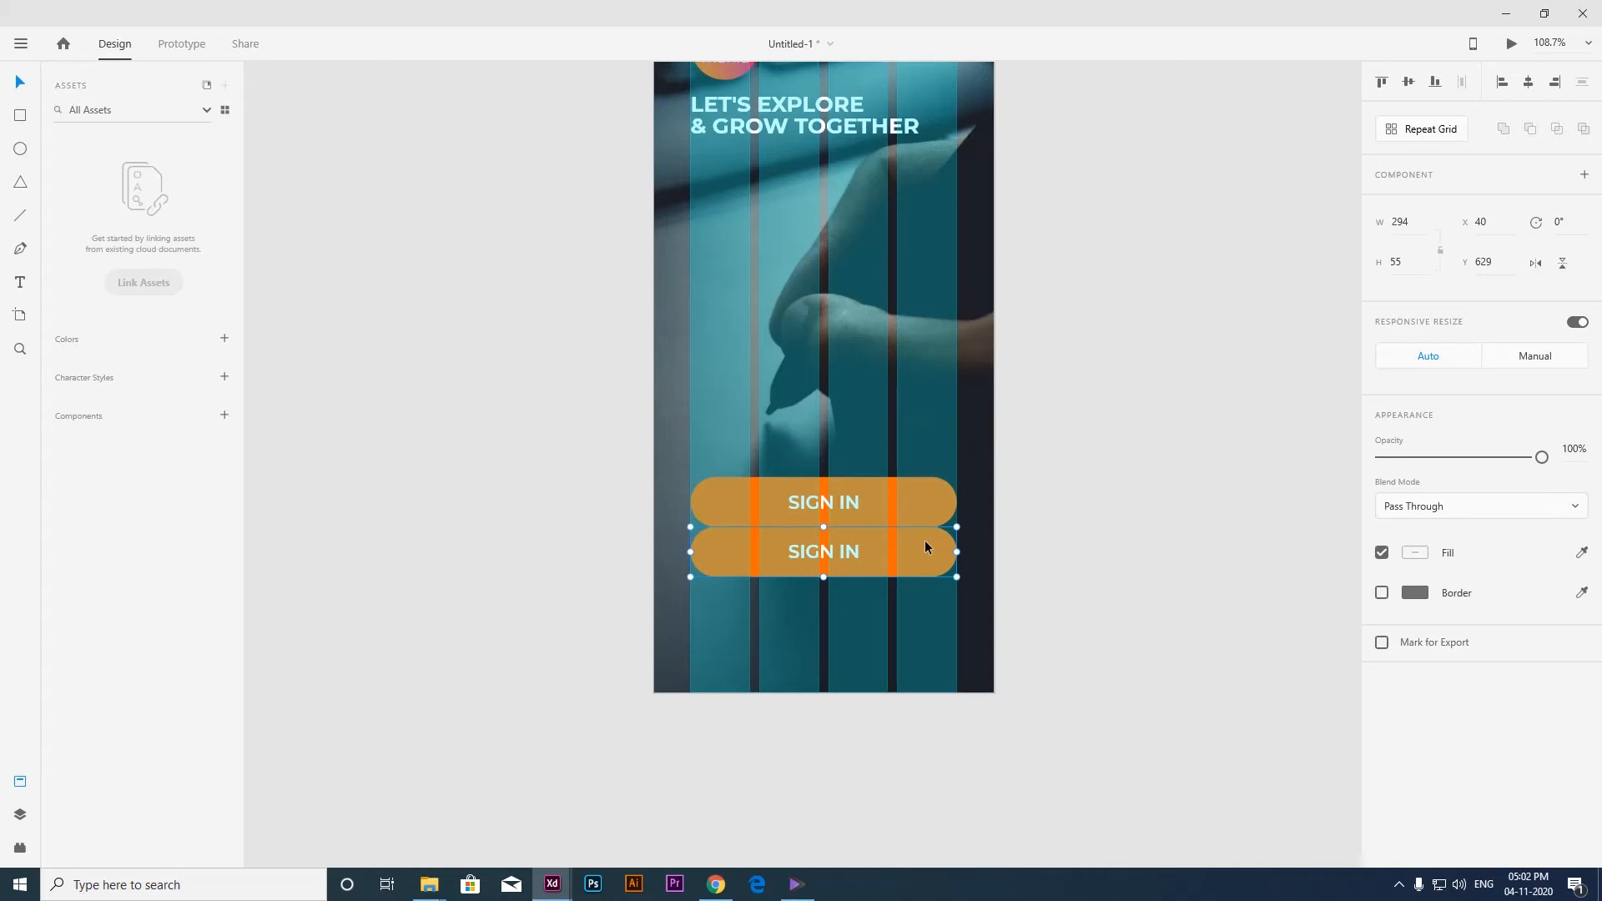
pyautogui.hotkey('shift', 'Down')
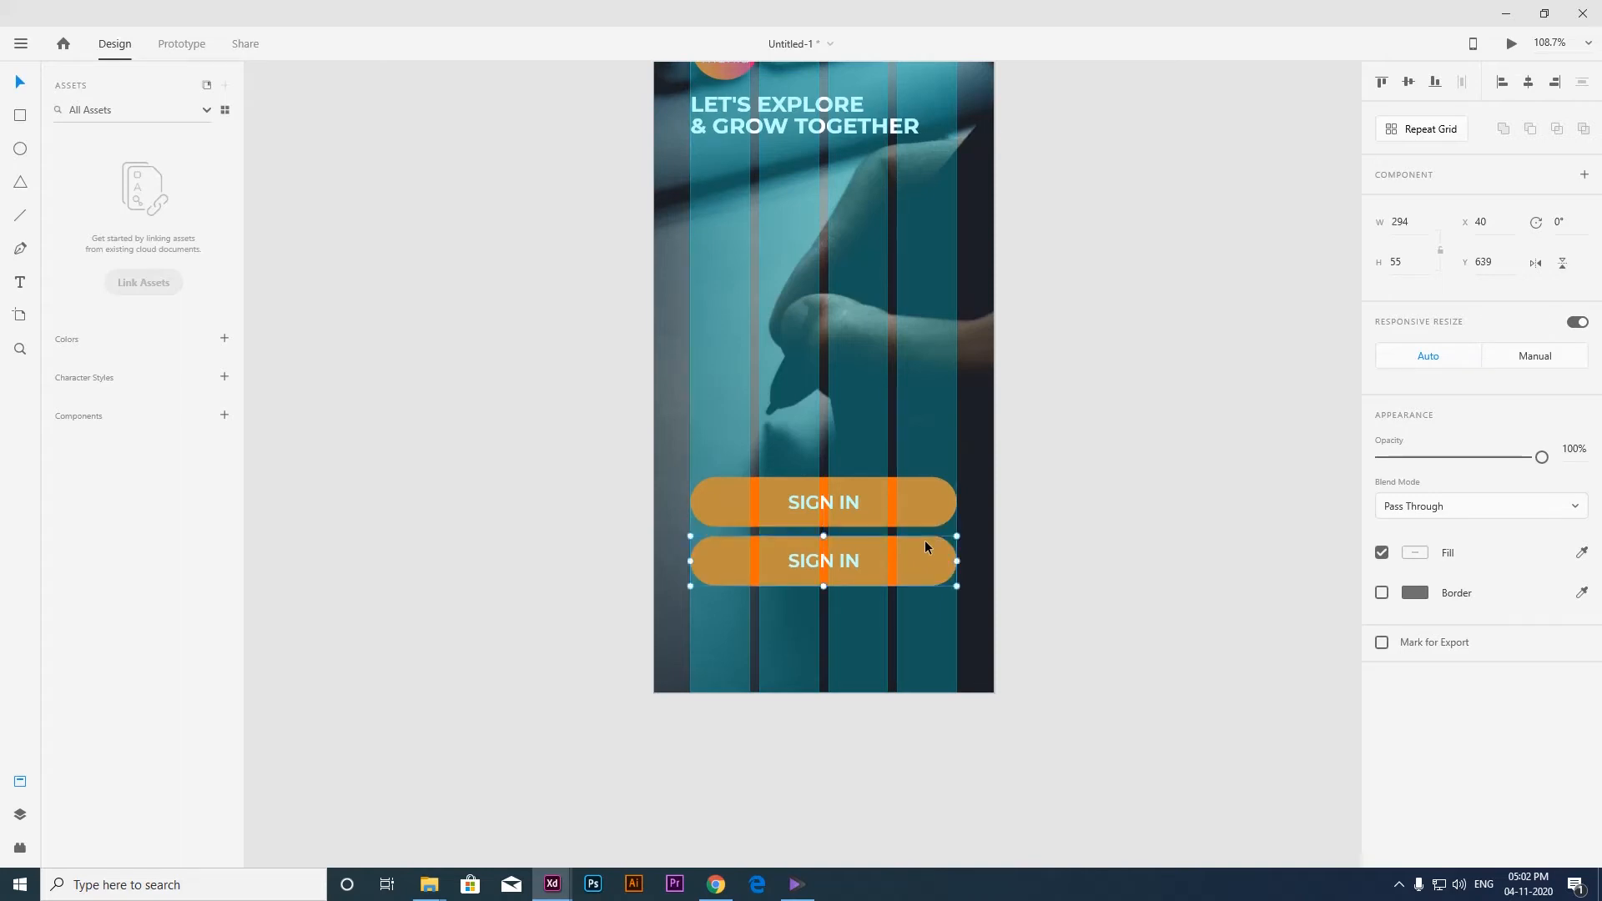
pyautogui.hotkey('shift', 'Down')
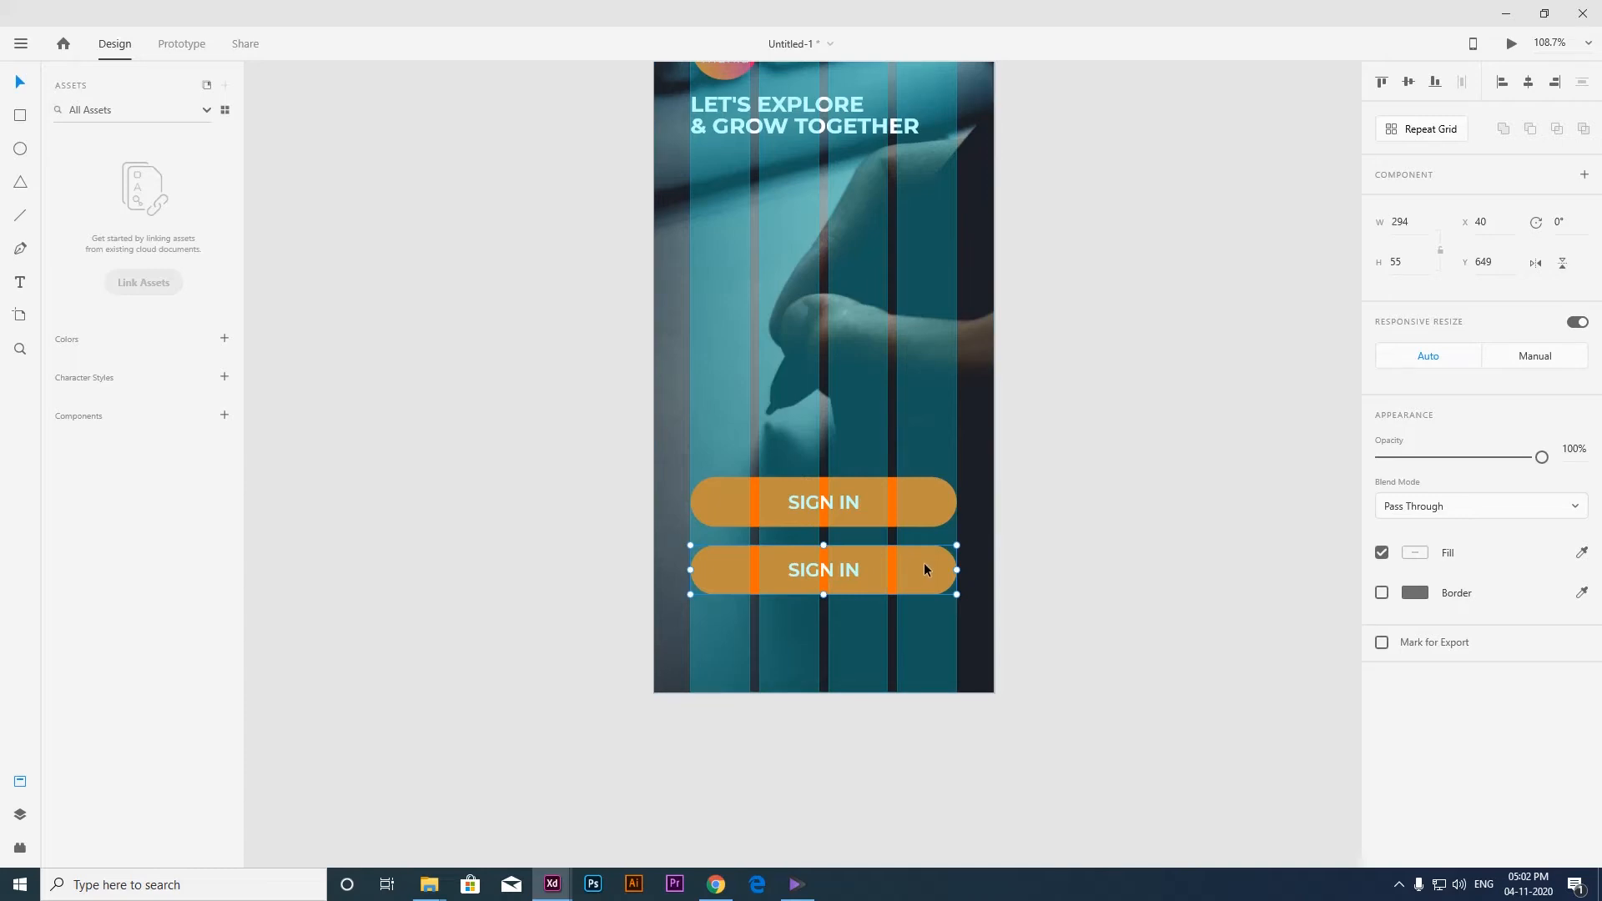
# Fill the lower button's pill shape with white, #FFFFFF.
pyautogui.doubleClick(928, 568)
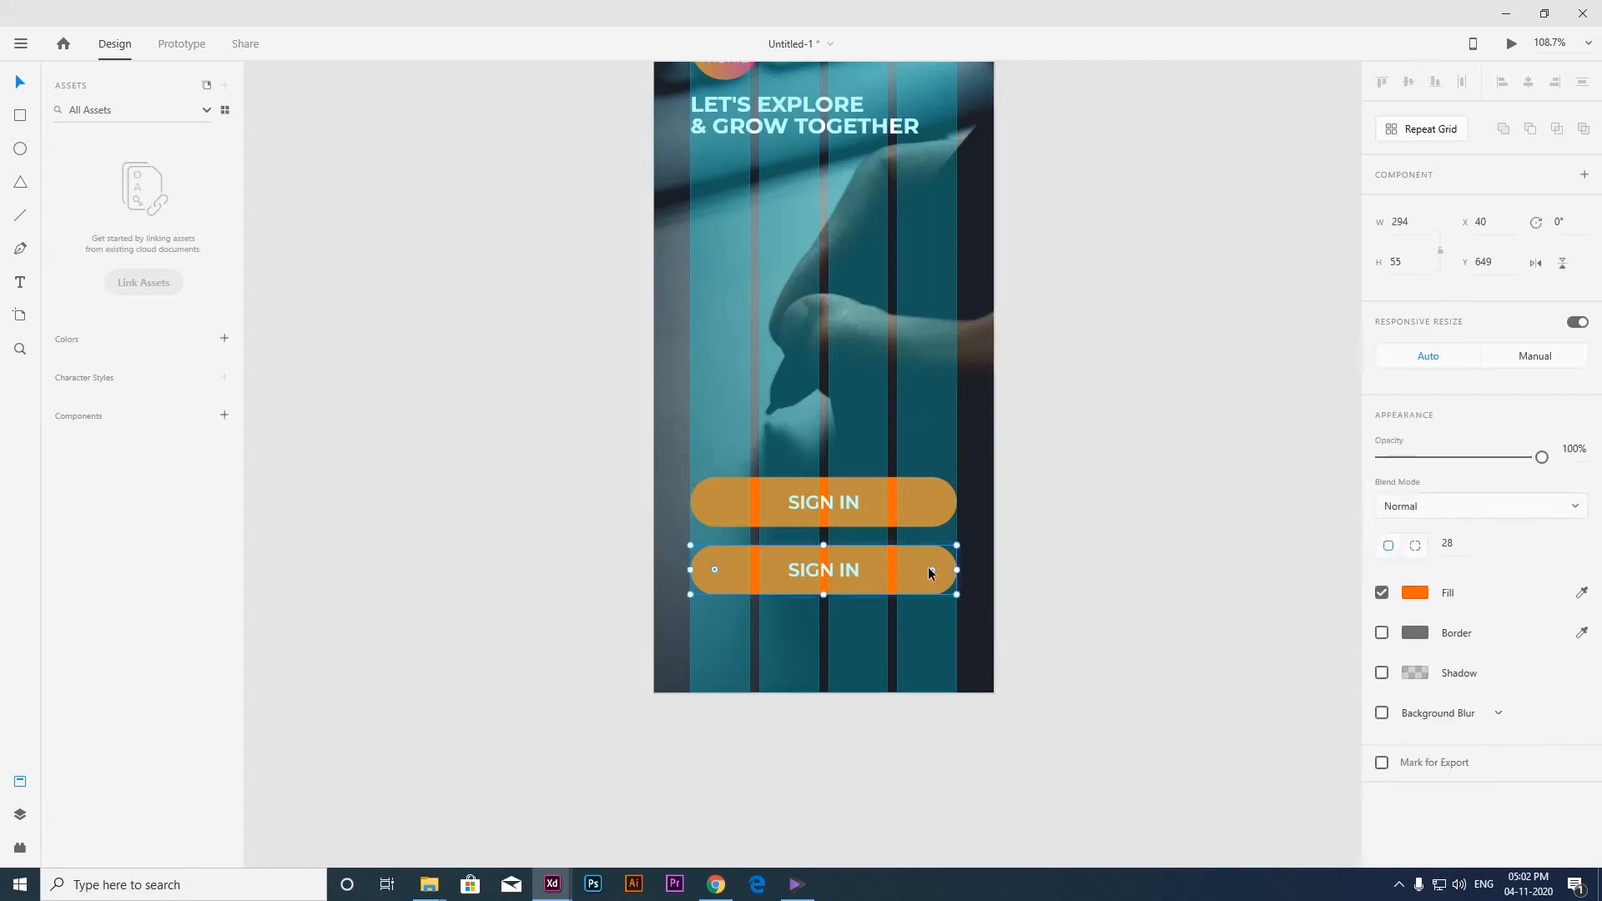
pyautogui.click(1422, 594)
pyautogui.moveTo(1240, 576); pyautogui.dragTo(1156, 486)
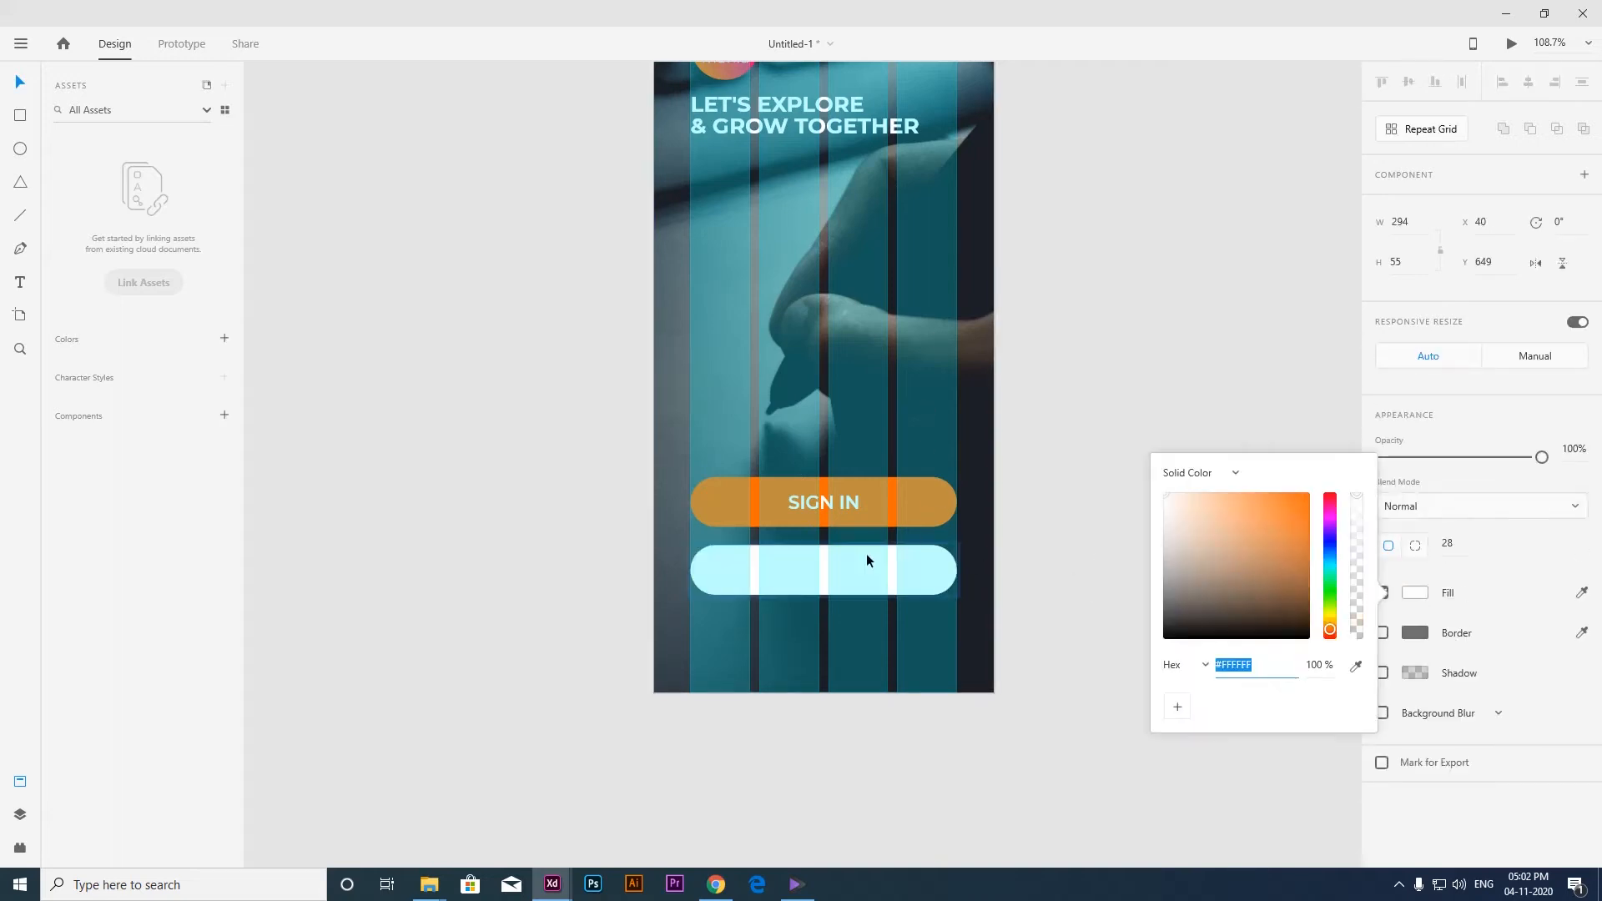
# Set the lower button's text colour to dark grey, #333333.
pyautogui.click(816, 569)
pyautogui.doubleClick(816, 569)
pyautogui.hotkey('ctrl', 'a')
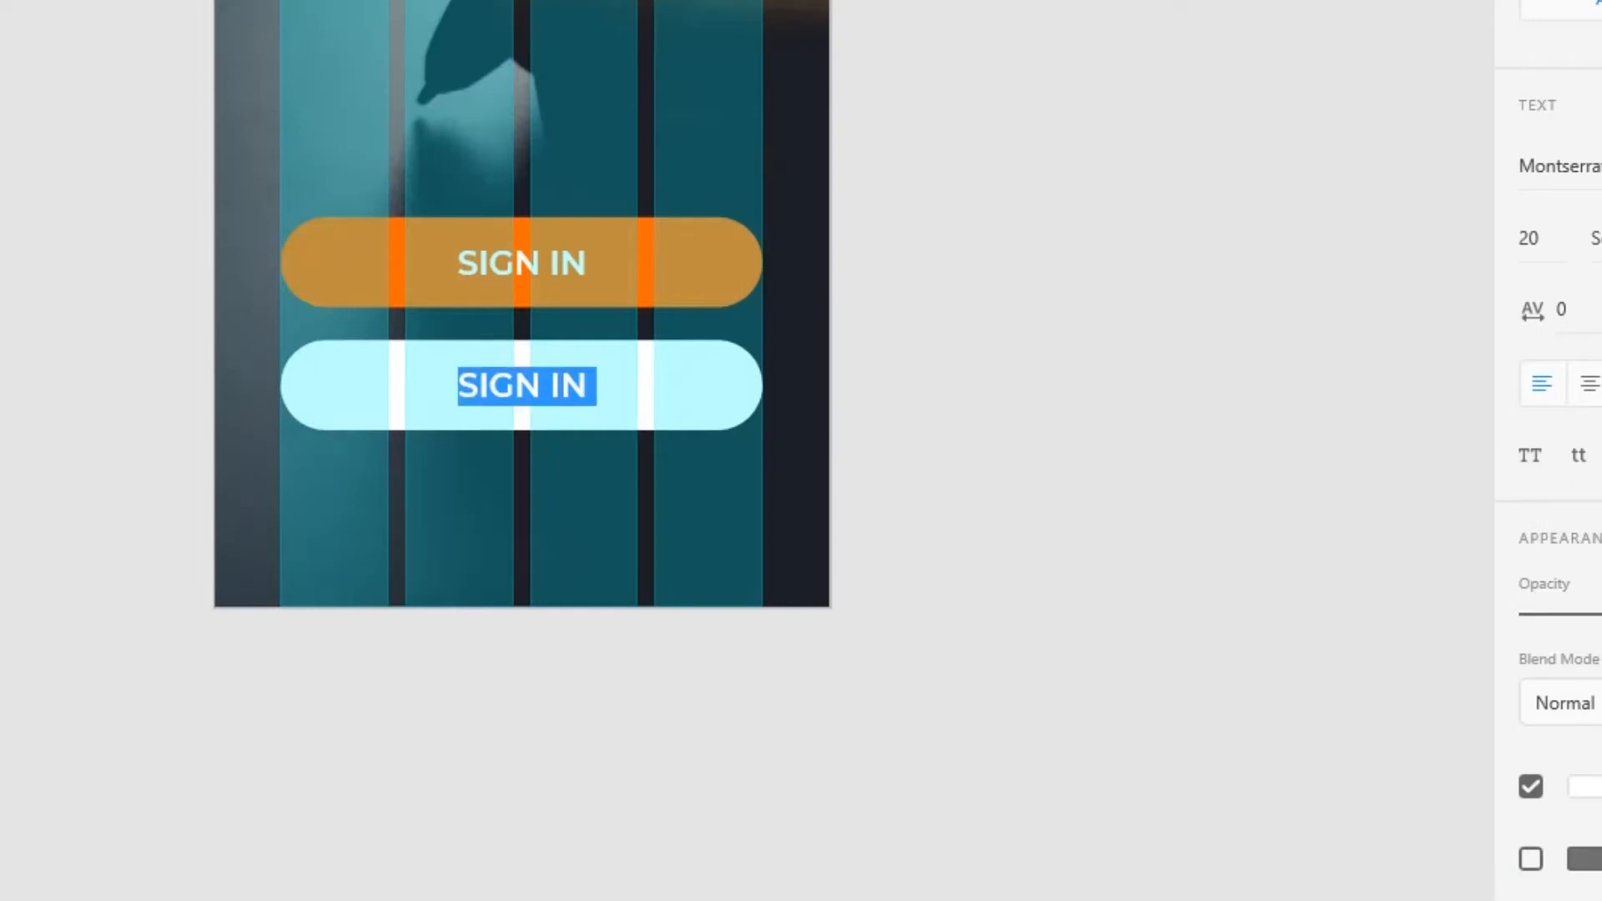
pyautogui.click(1416, 793)
pyautogui.write('333333')
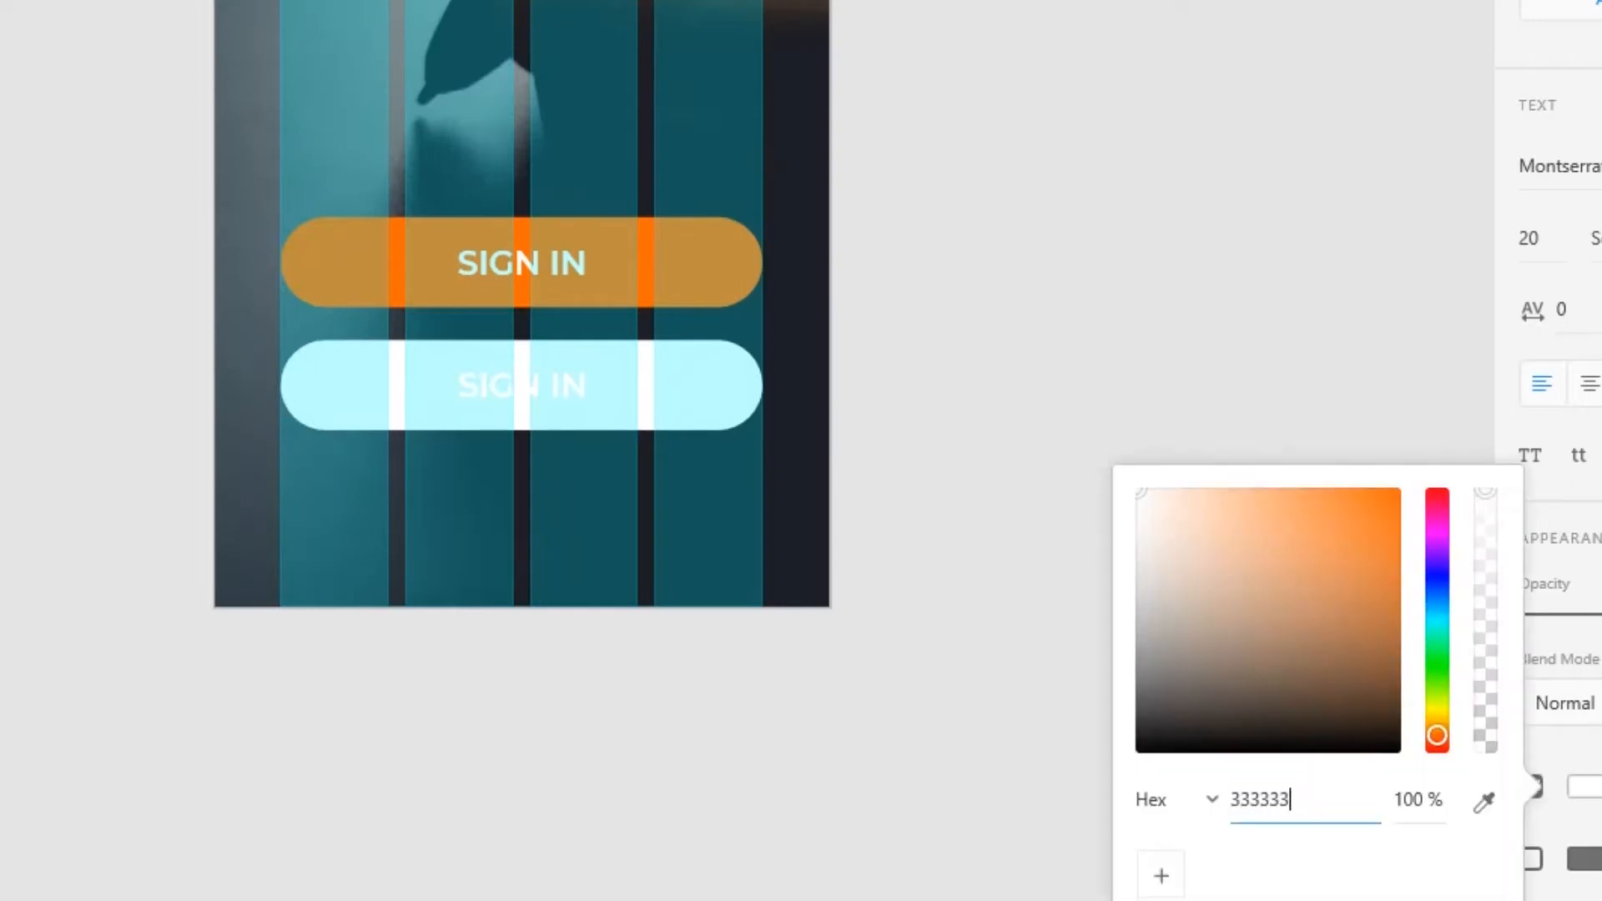
pyautogui.press('Return')
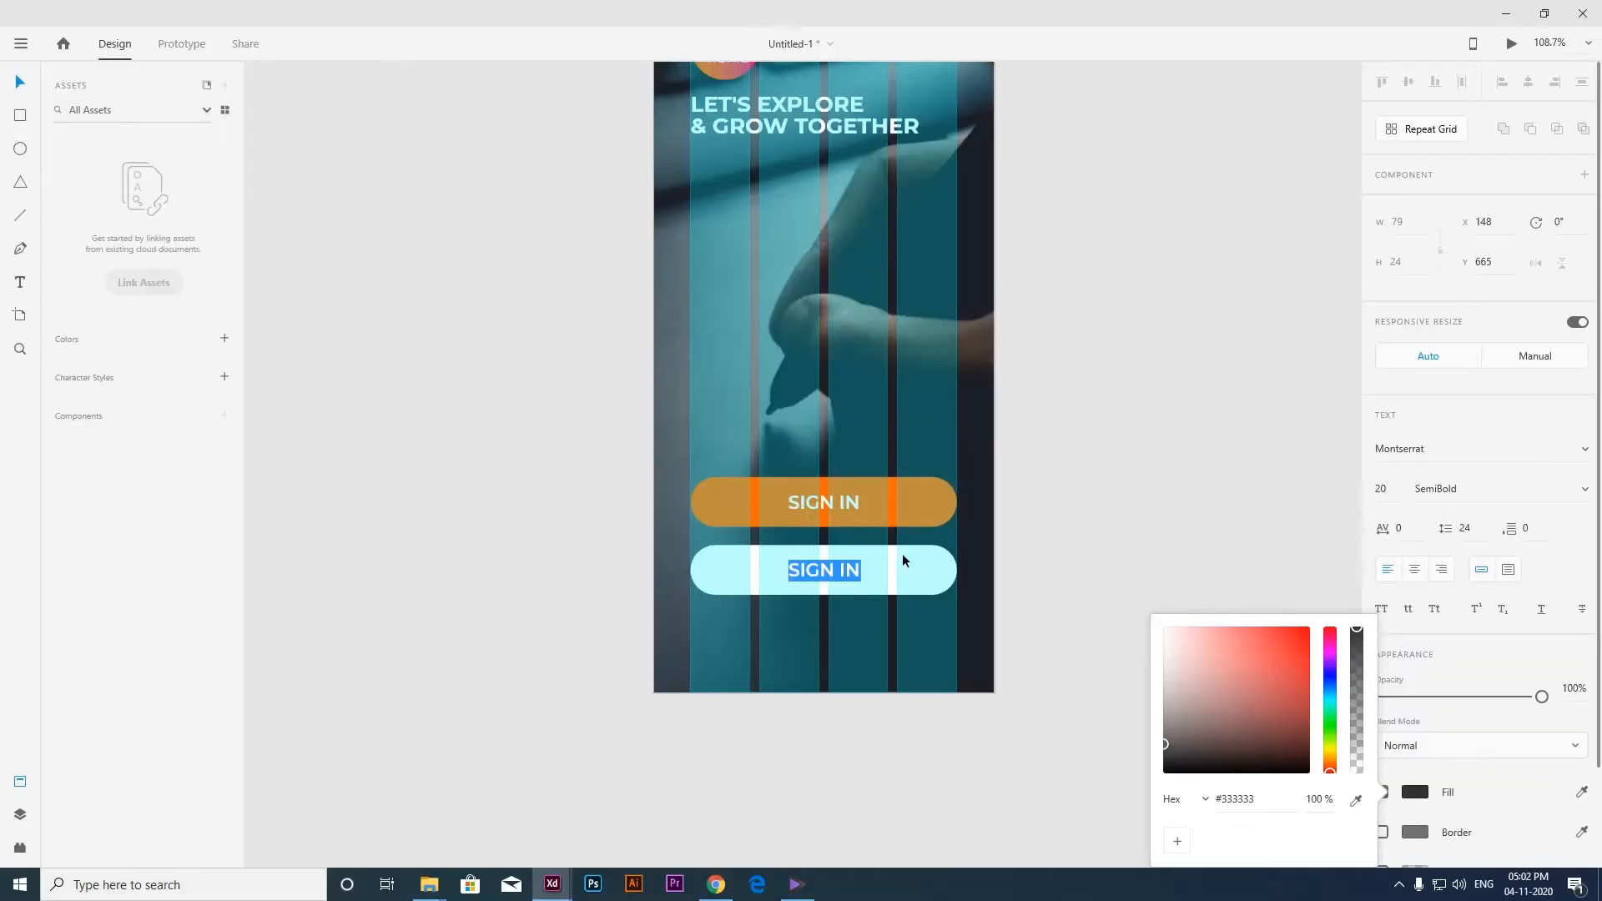
pyautogui.click(657, 362)
pyautogui.click(957, 384)
# Change the white button's label to "SIGN UP".
pyautogui.scroll(5, 853, 571)
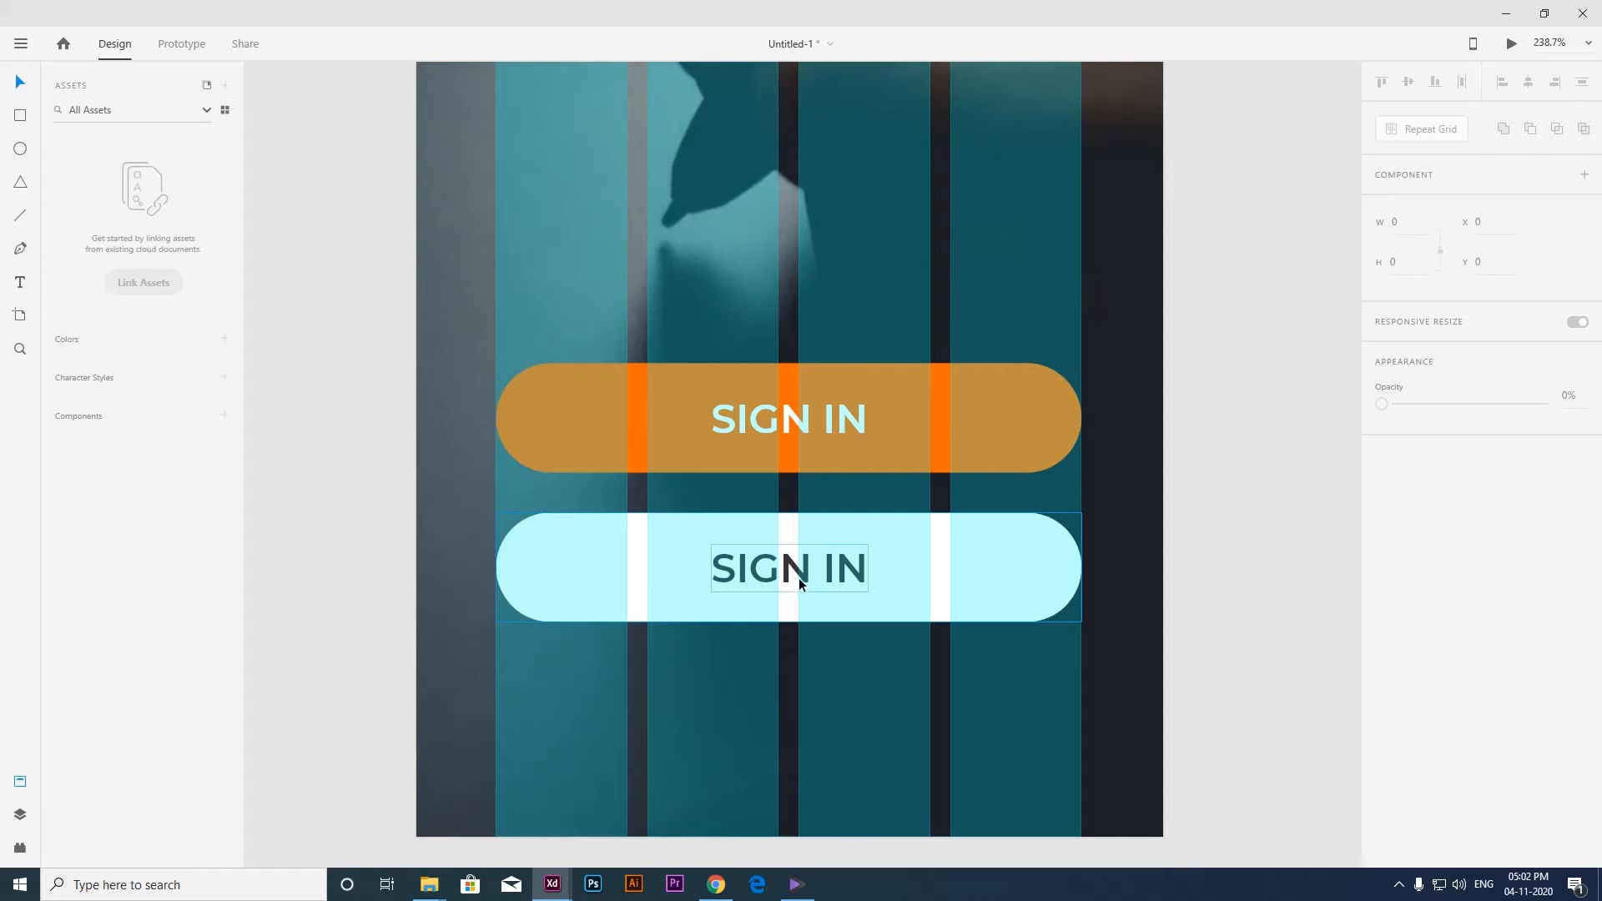
pyautogui.moveTo(822, 592); pyautogui.dragTo(776, 570)
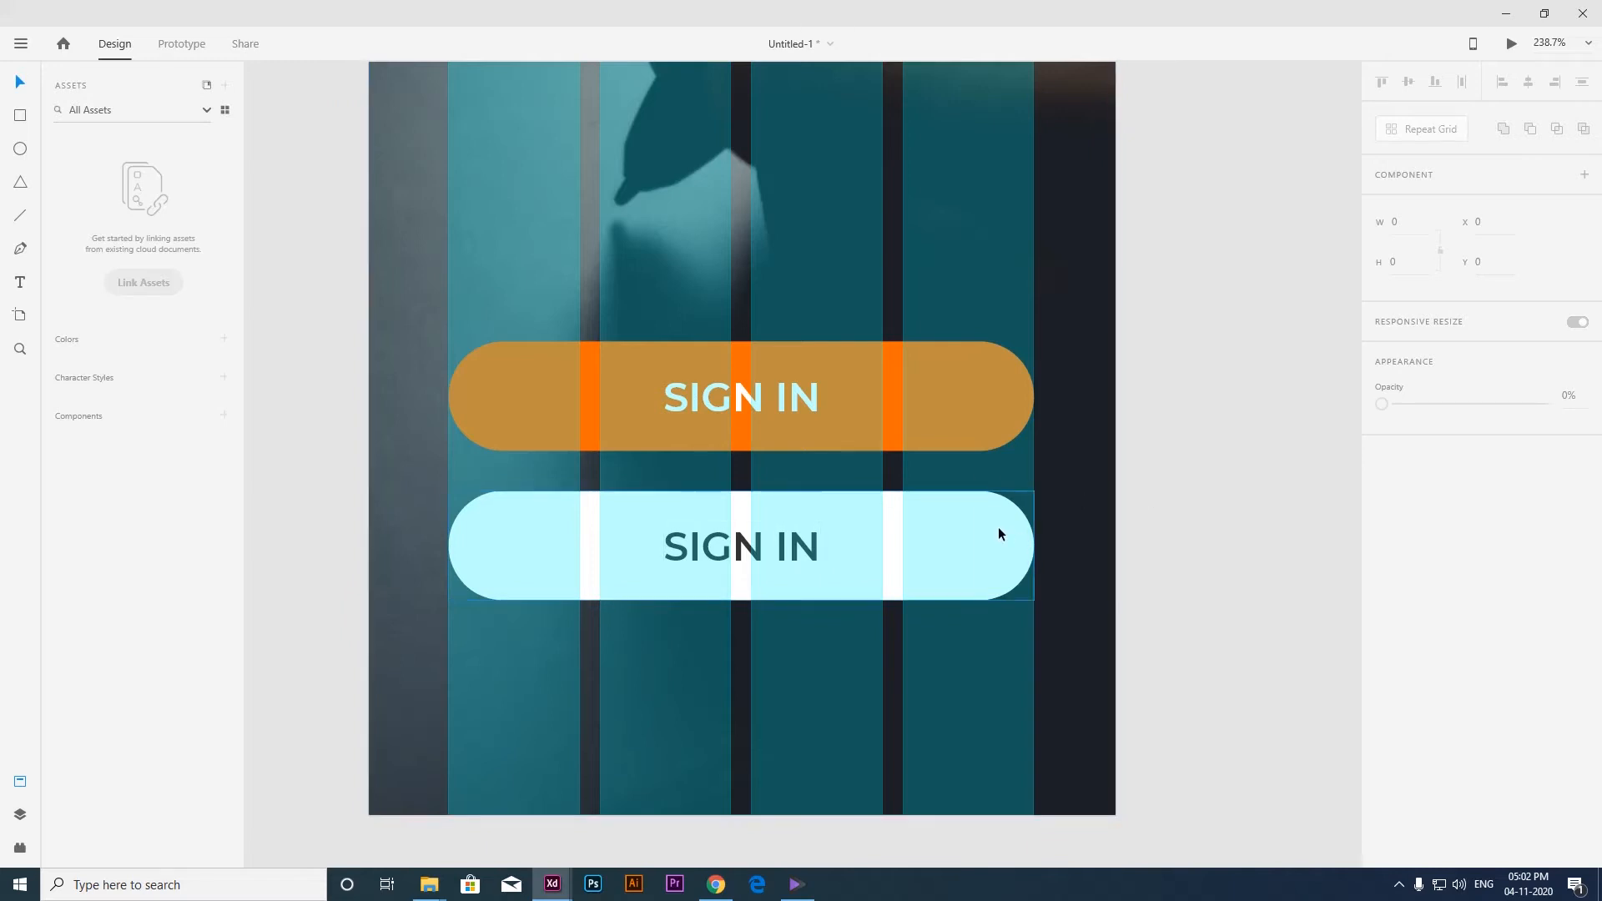
pyautogui.click(826, 543)
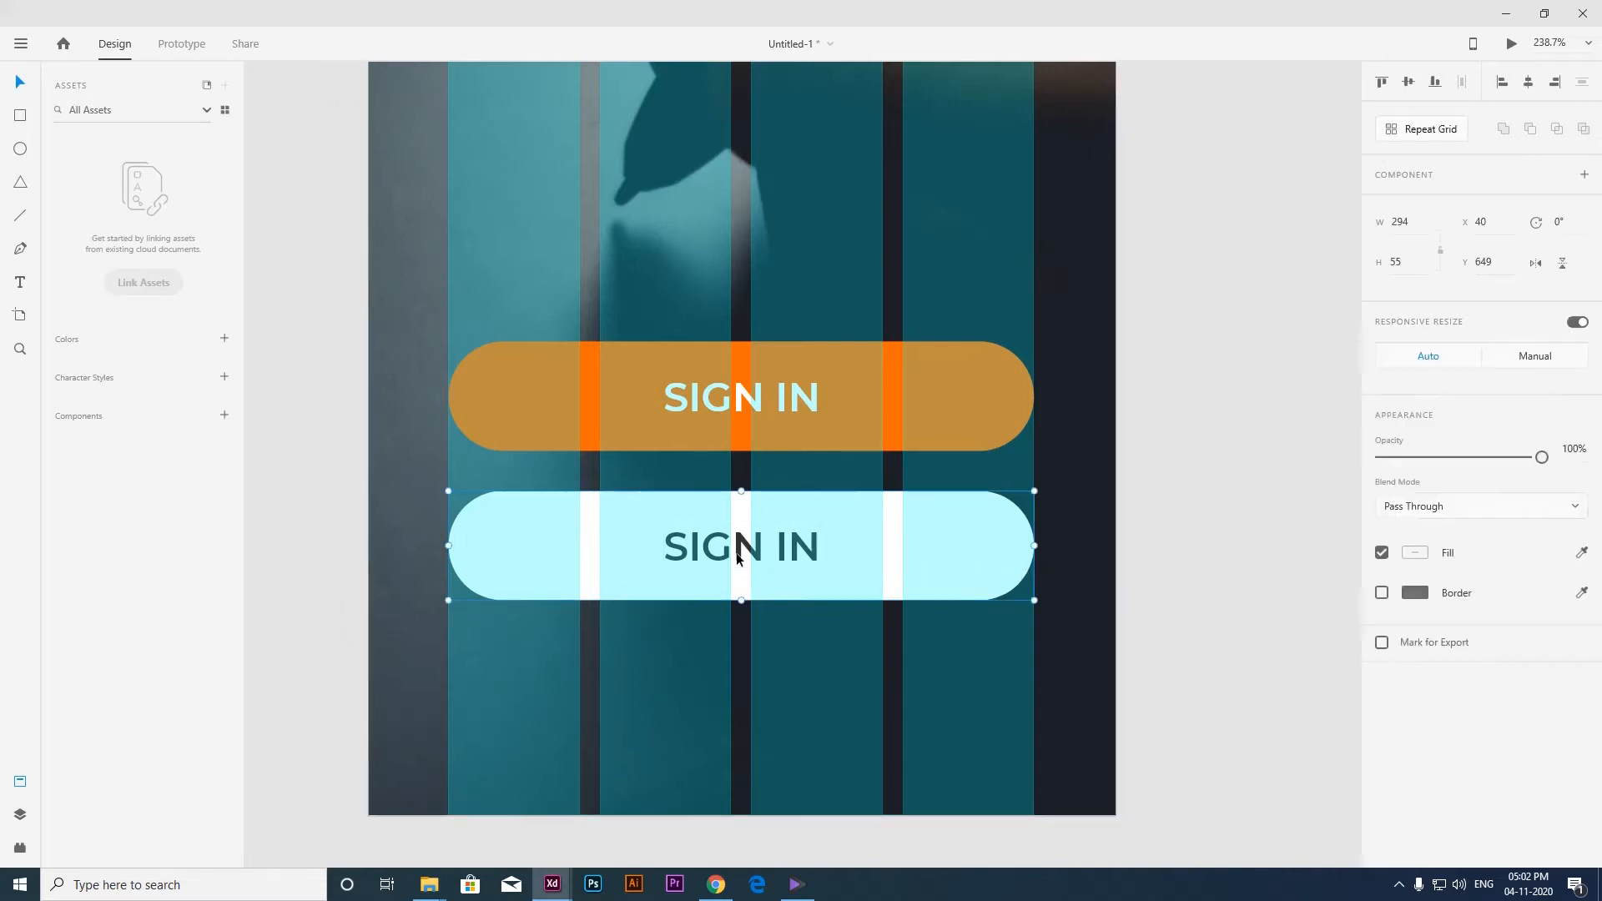
pyautogui.doubleClick(803, 551)
pyautogui.doubleClick(799, 551)
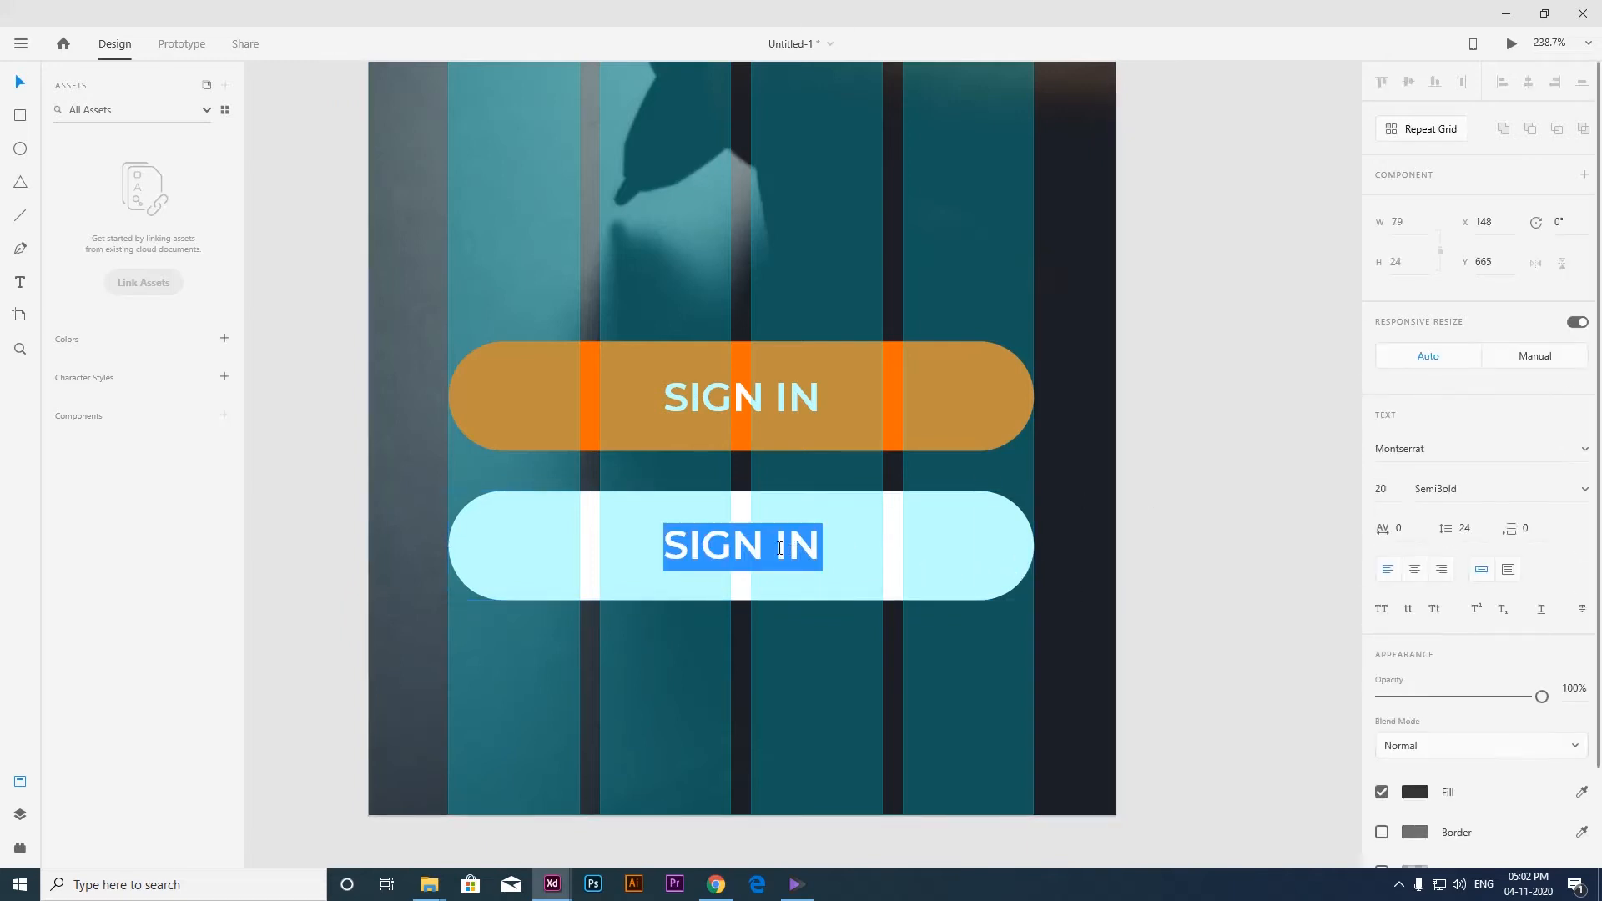
pyautogui.doubleClick(780, 548)
pyautogui.write('UP')
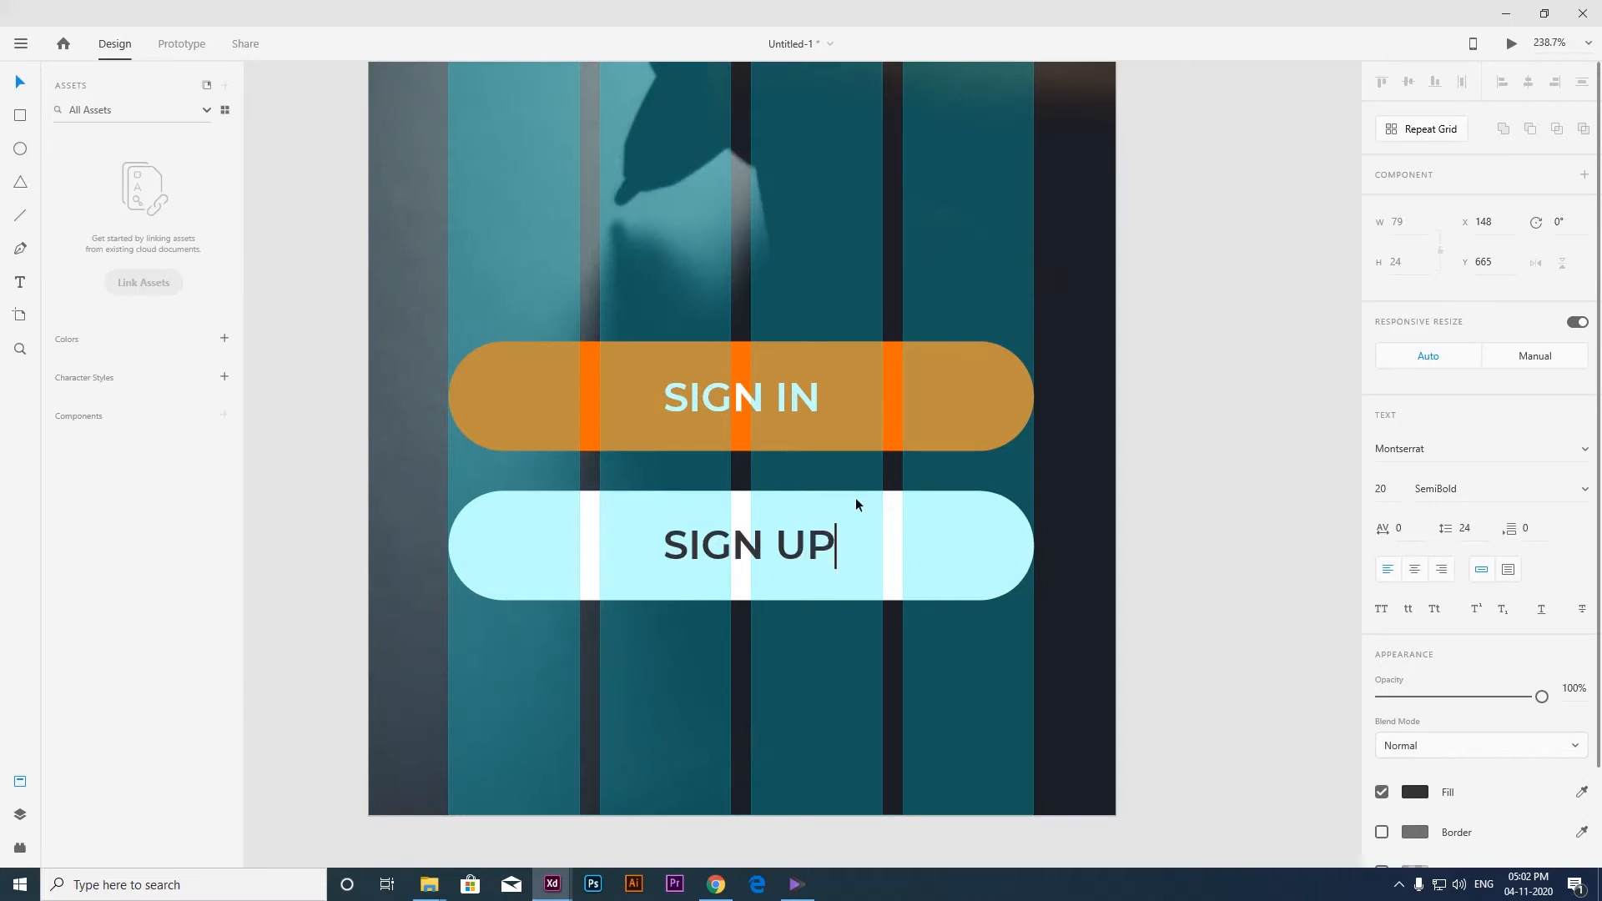
# Center the SIGN UP text horizontally on the white button.
pyautogui.click(17, 79)
pyautogui.keyDown('shift'); pyautogui.click(884, 539); pyautogui.keyUp('shift')
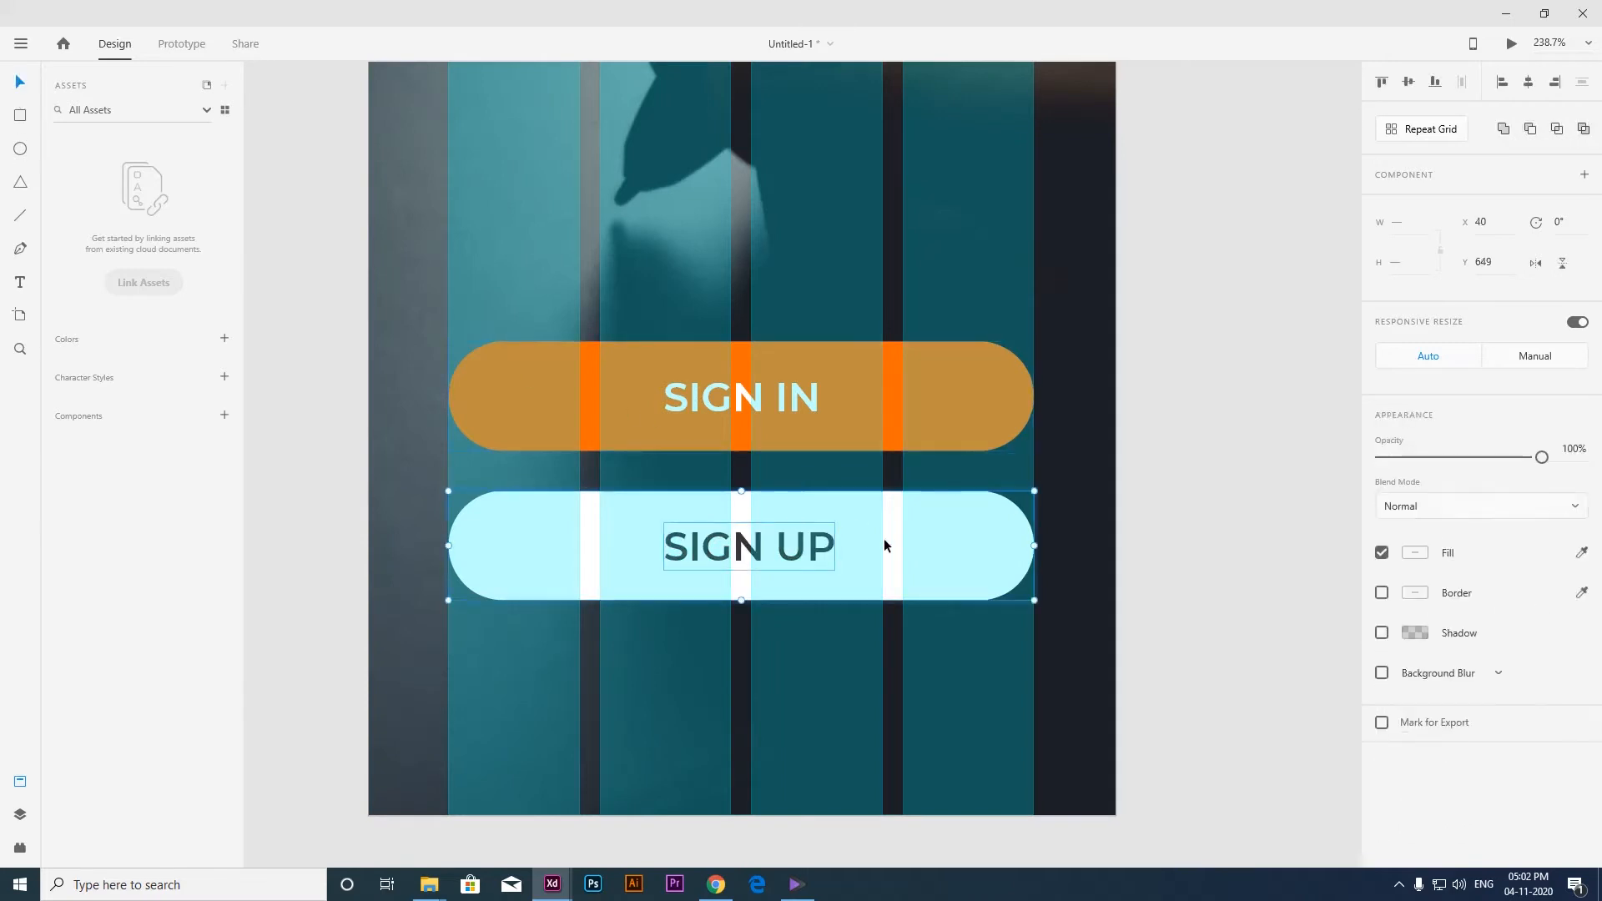
pyautogui.hotkey('shift', 'c')
# Move both buttons to the artboard's bottom edge and shift them up in increments of 10 to Y 622.
pyautogui.scroll(-3, 784, 551)
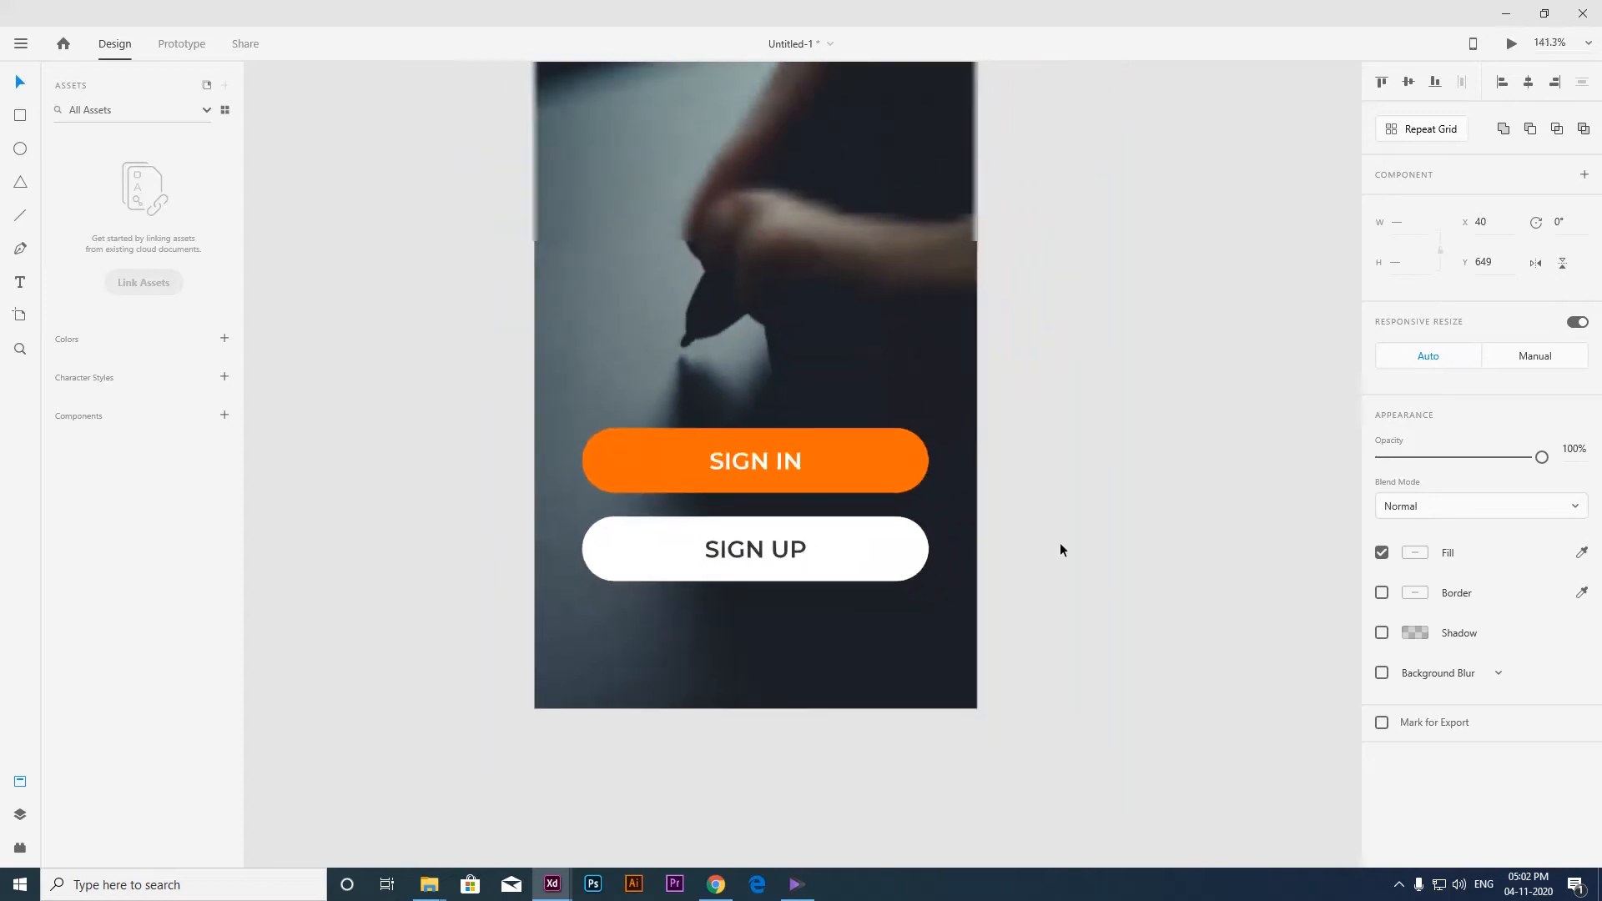
pyautogui.scroll(-3, 773, 466)
pyautogui.click(790, 524)
pyautogui.keyDown('shift'); pyautogui.click(766, 469); pyautogui.keyUp('shift')
pyautogui.moveTo(766, 469); pyautogui.dragTo(781, 577)
pyautogui.press('space')
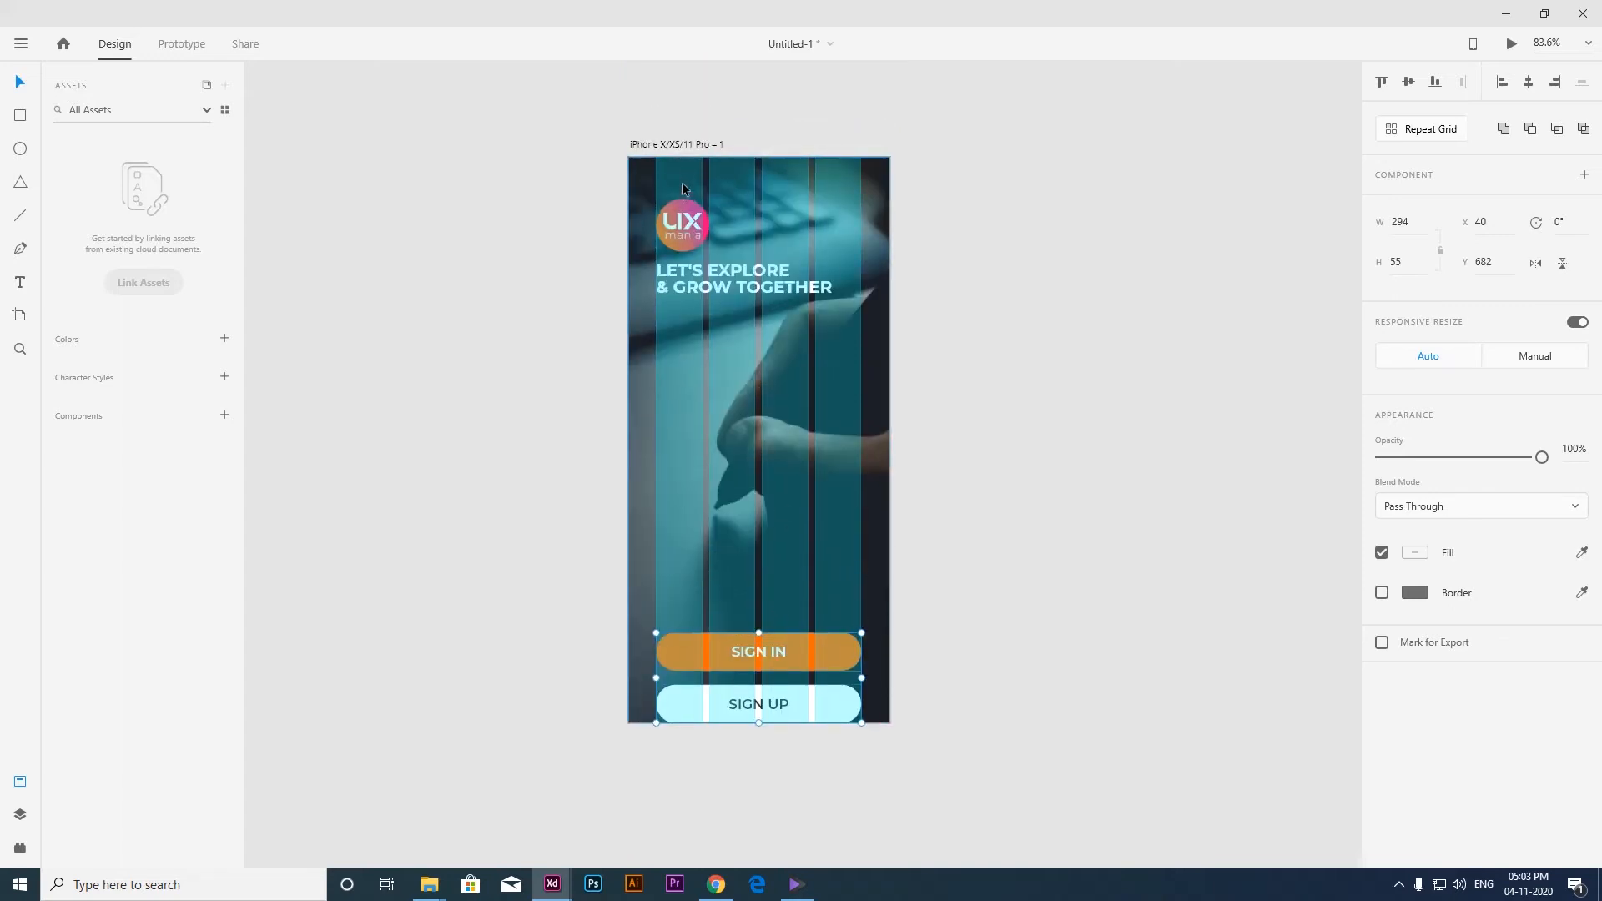
pyautogui.scroll(2, 682, 186)
pyautogui.scroll(-2, 703, 253)
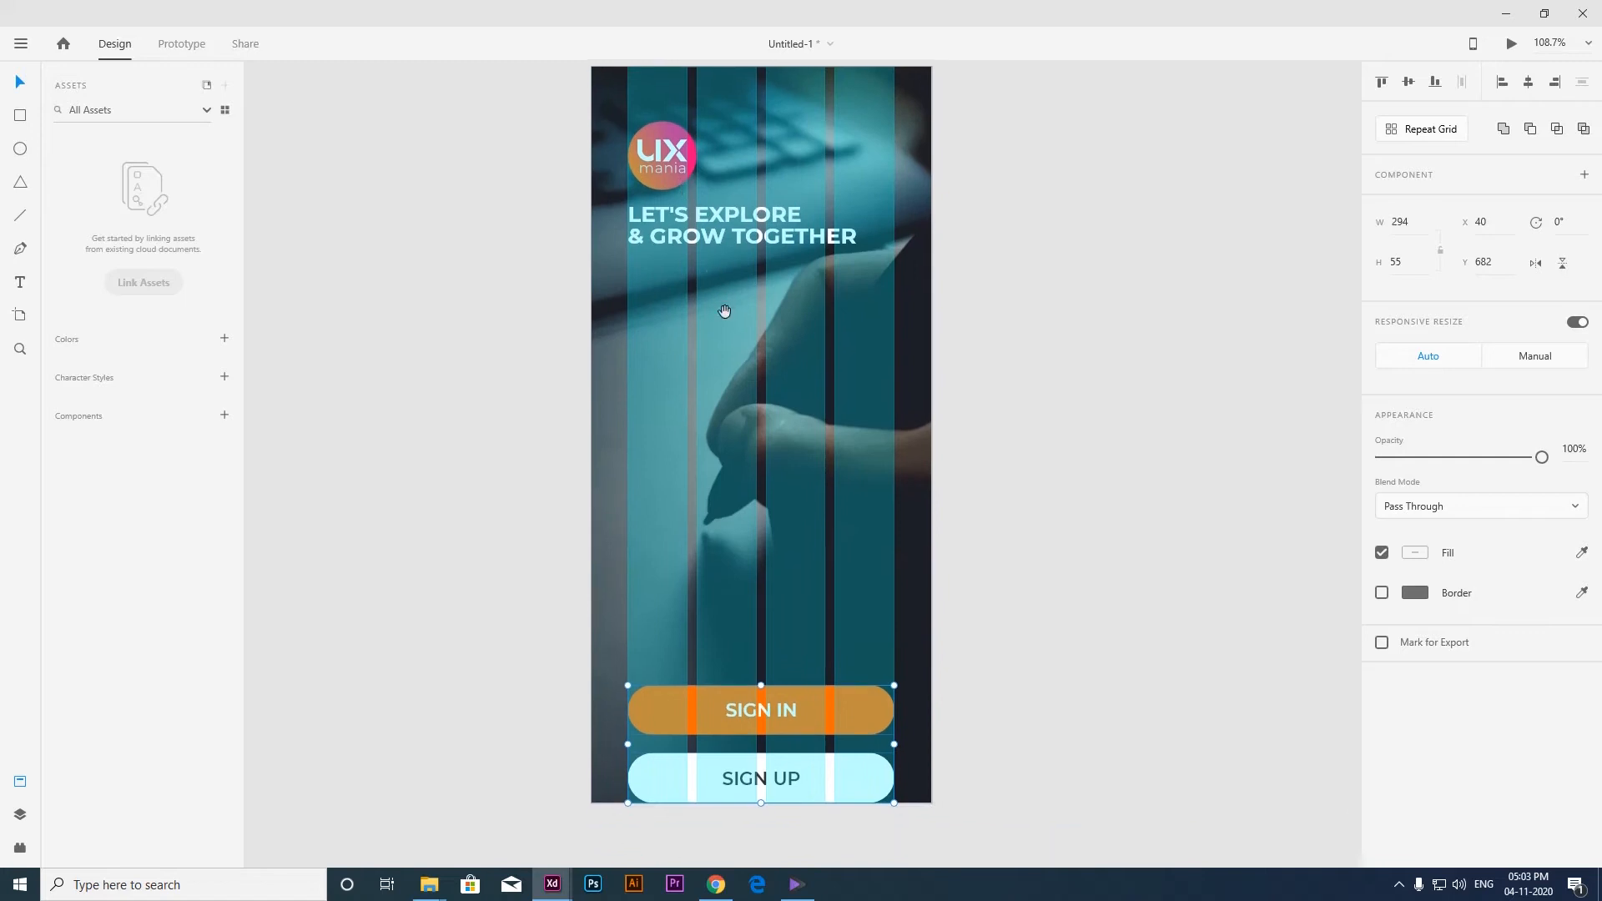
pyautogui.hotkey('shift', 'Up')
pyautogui.hotkey('shift', 'Up')
pyautogui.hotkey('shift', 'Up')
pyautogui.hotkey('shift', 'Up')
pyautogui.hotkey('shift', 'Up')
pyautogui.hotkey('shift', 'Up')
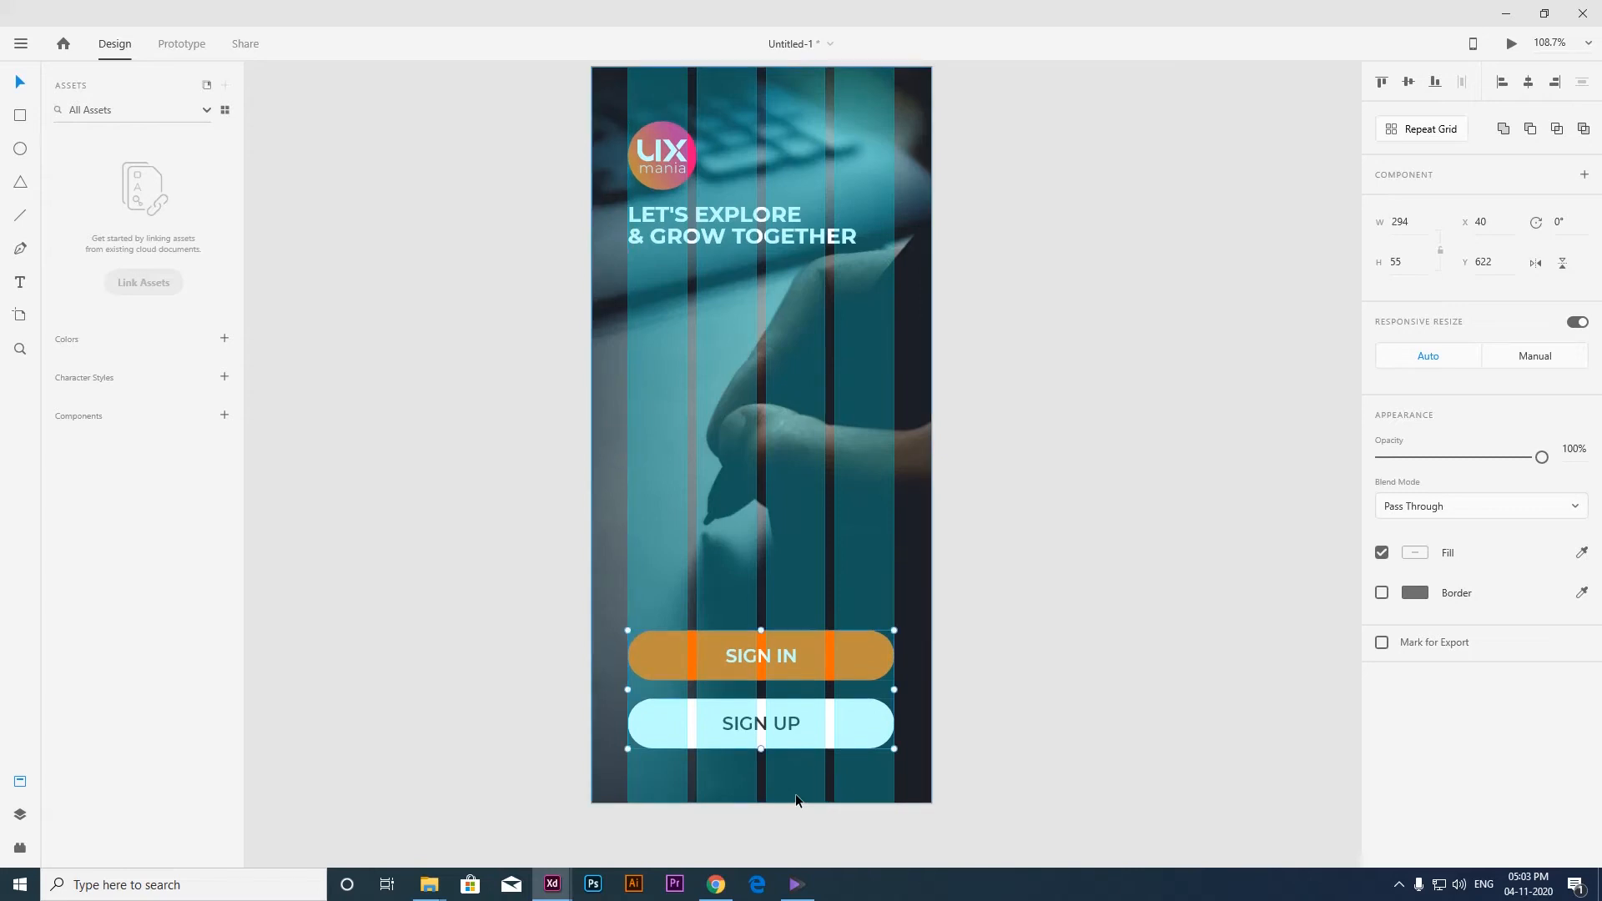
# Hide the artboard's layout grid.
pyautogui.click(984, 676)
pyautogui.hotkey('ctrl', 'shift', "'")
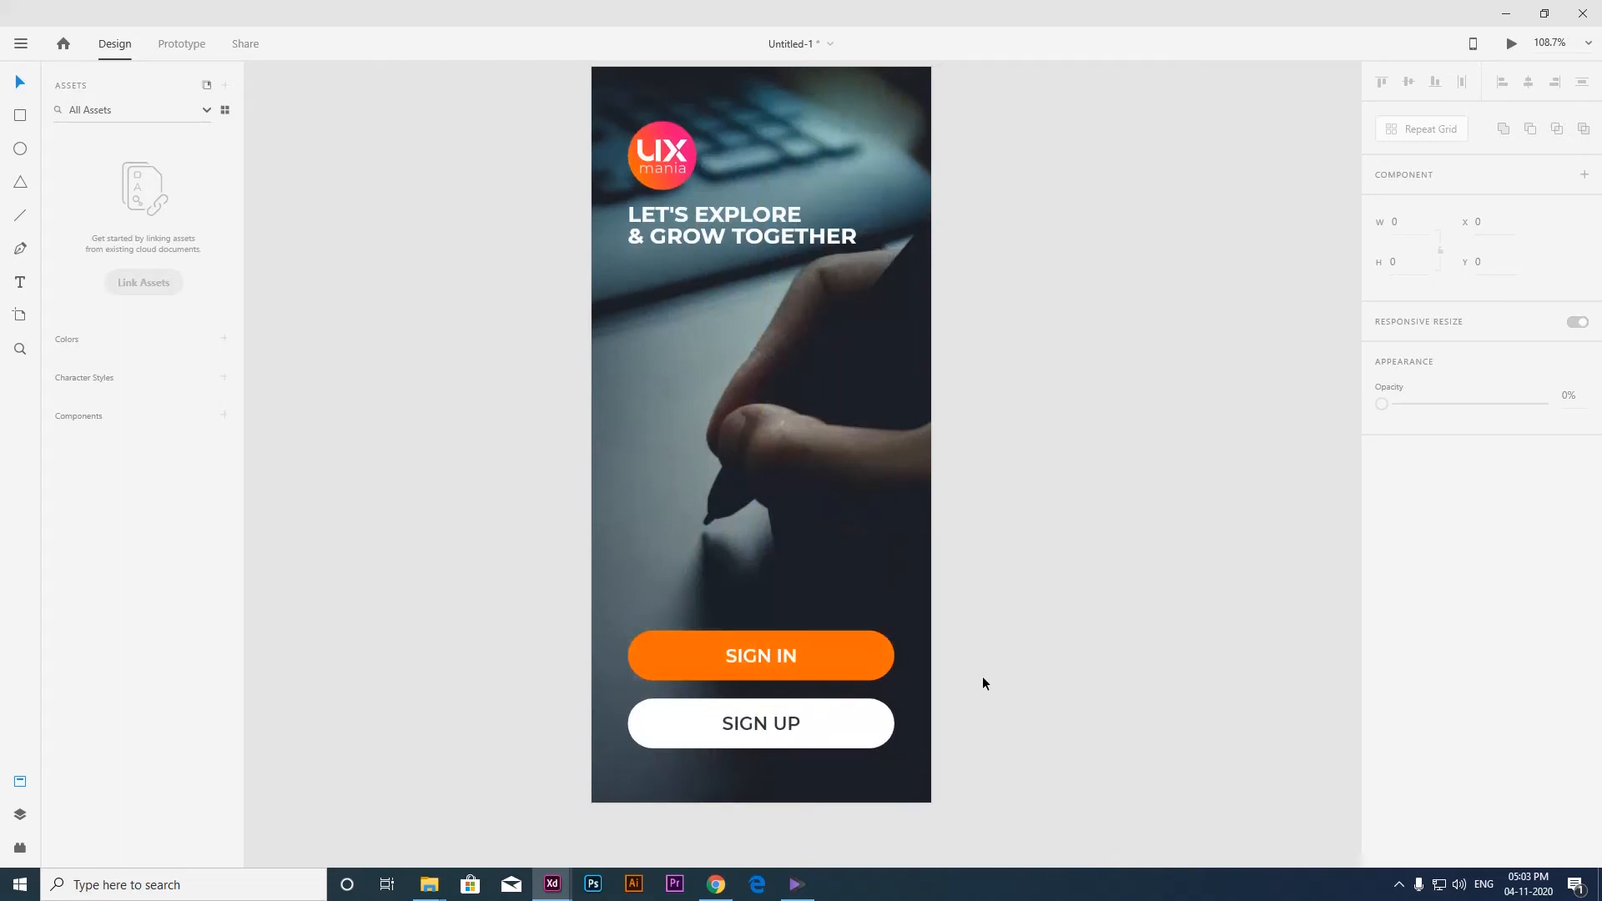
pyautogui.moveTo(990, 673); pyautogui.dragTo(972, 695)
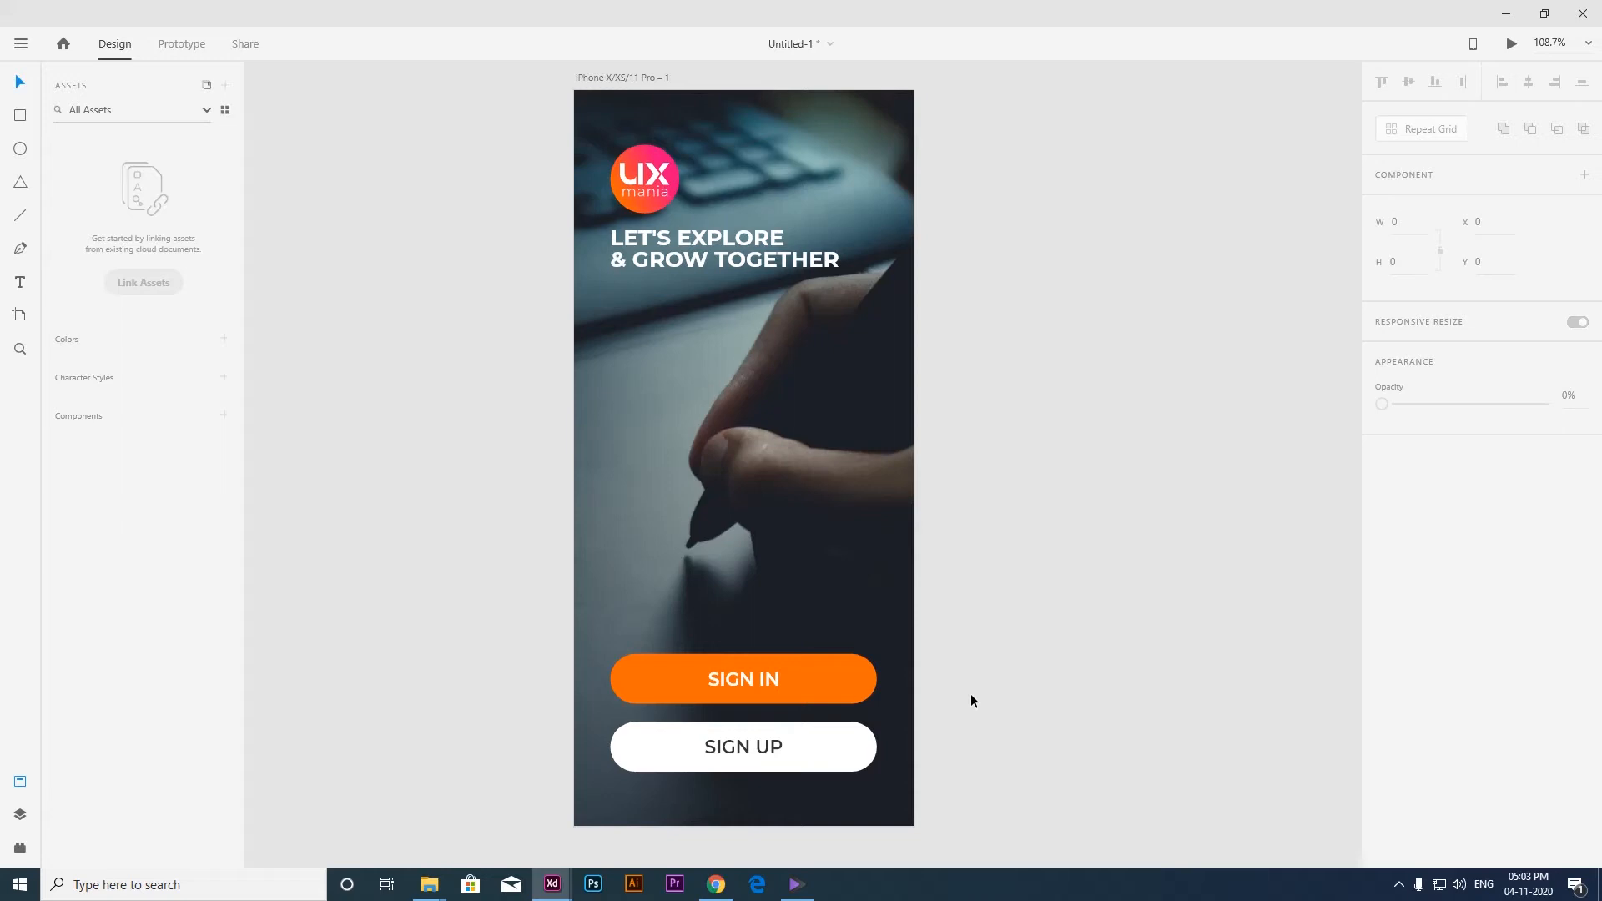
pyautogui.hotkey('shift', '1')
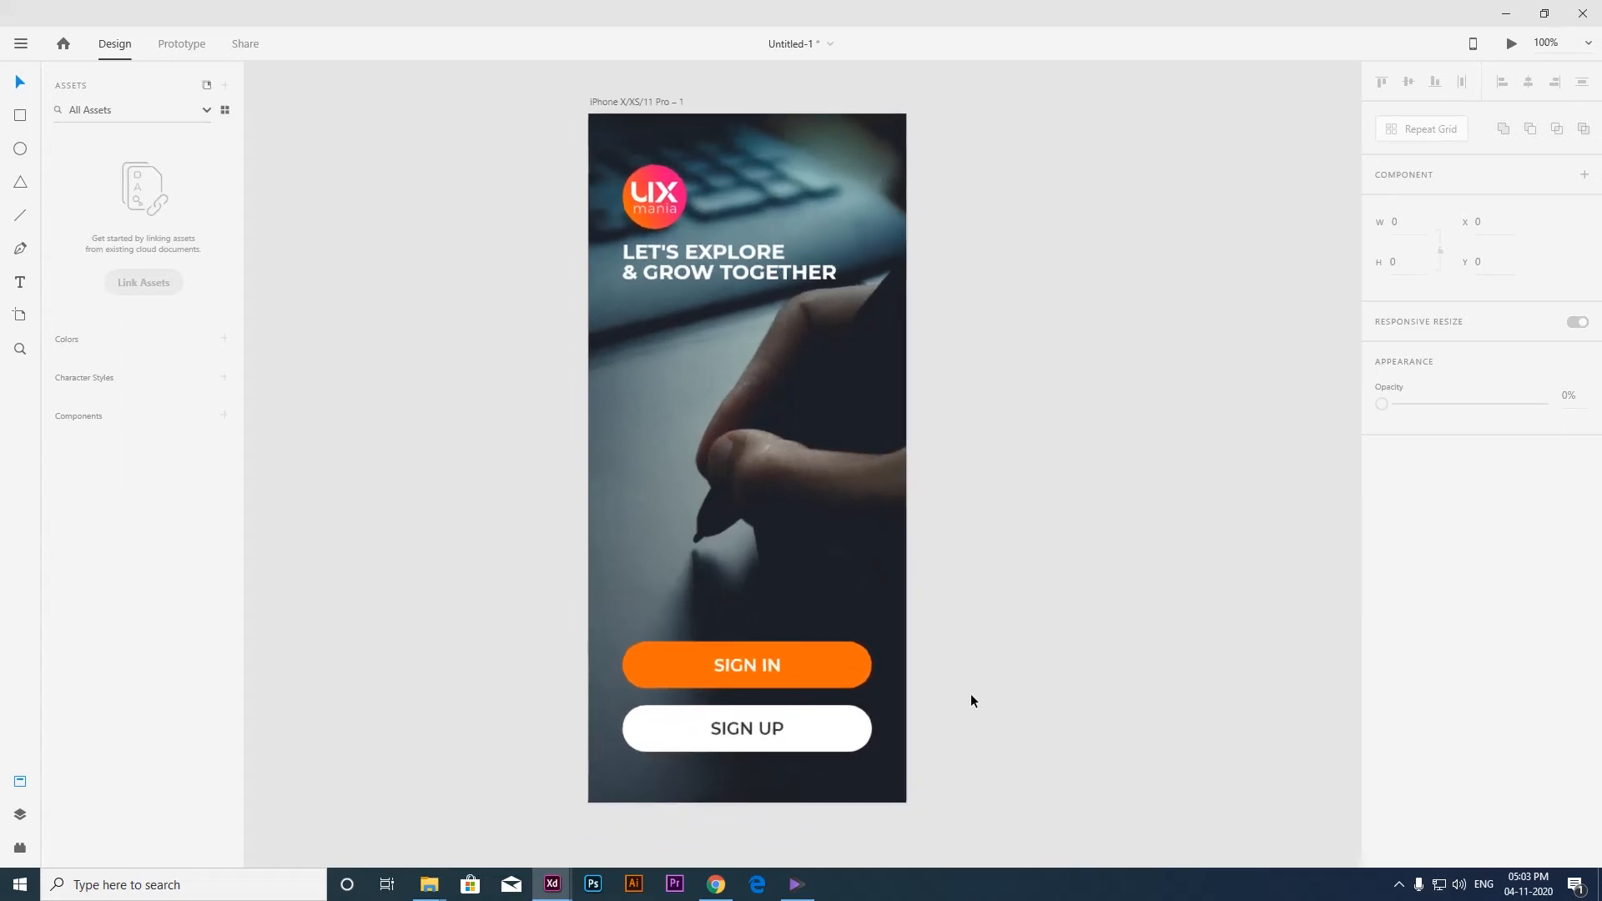
# Rename the start screen artboard as 01.
pyautogui.moveTo(832, 669); pyautogui.dragTo(722, 688)
pyautogui.doubleClick(620, 299)
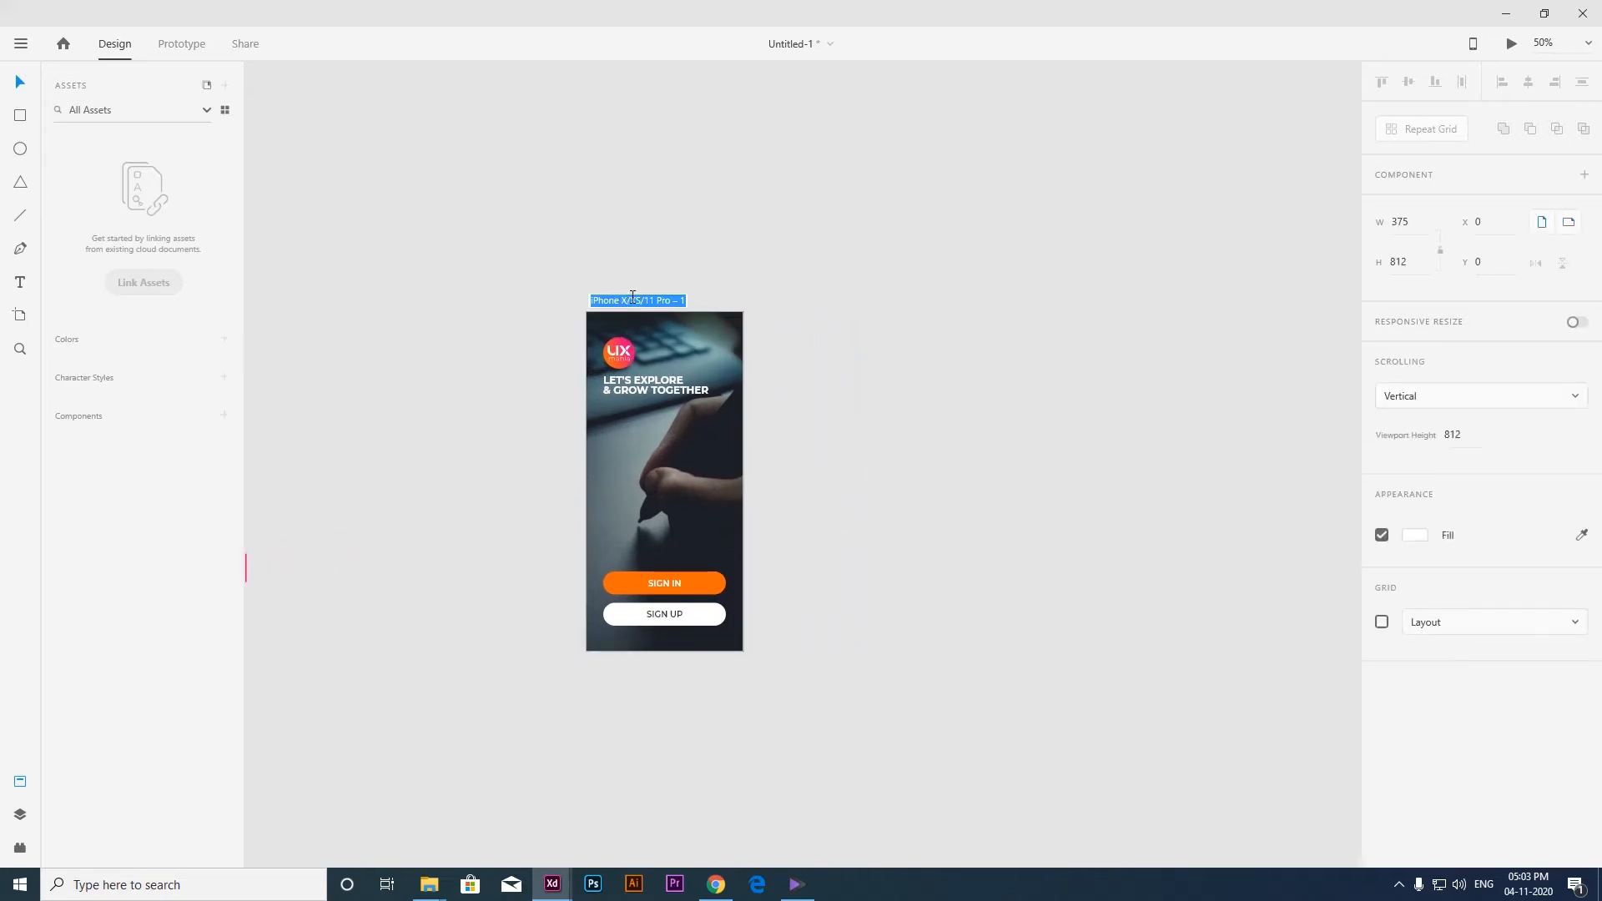
pyautogui.write('01')
pyautogui.press('Return')
pyautogui.click(658, 290)
# Duplicate artboard 01 and rename the copy as 02.
pyautogui.click(593, 299)
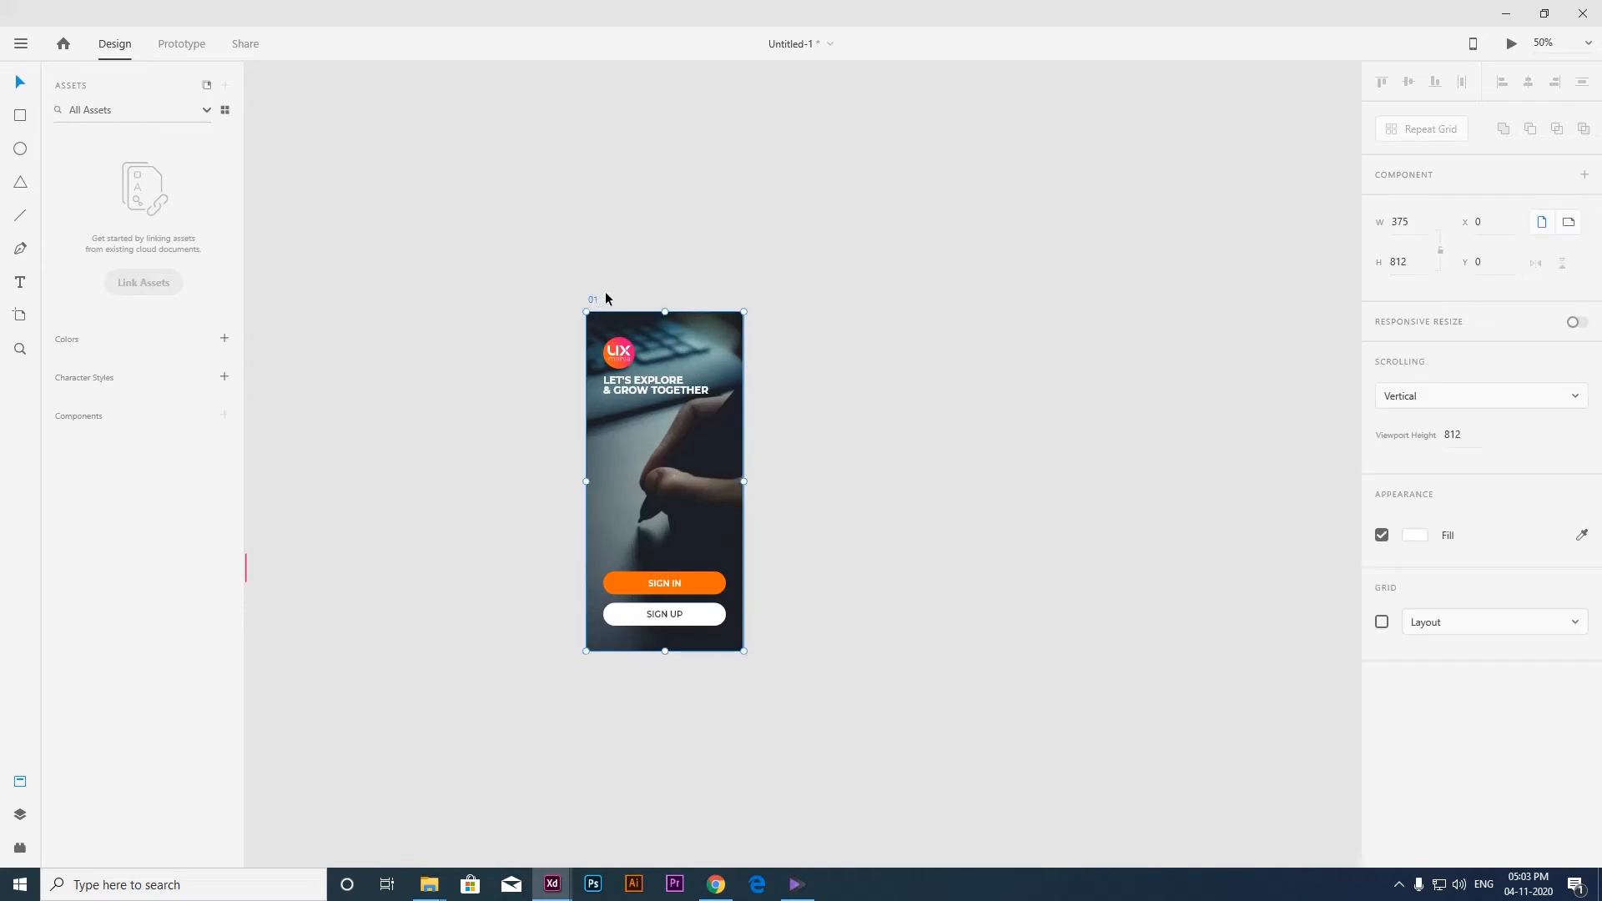
pyautogui.hotkey('ctrl', 'd')
pyautogui.doubleClick(788, 299)
pyautogui.write('02')
pyautogui.press('Return')
pyautogui.click(840, 277)
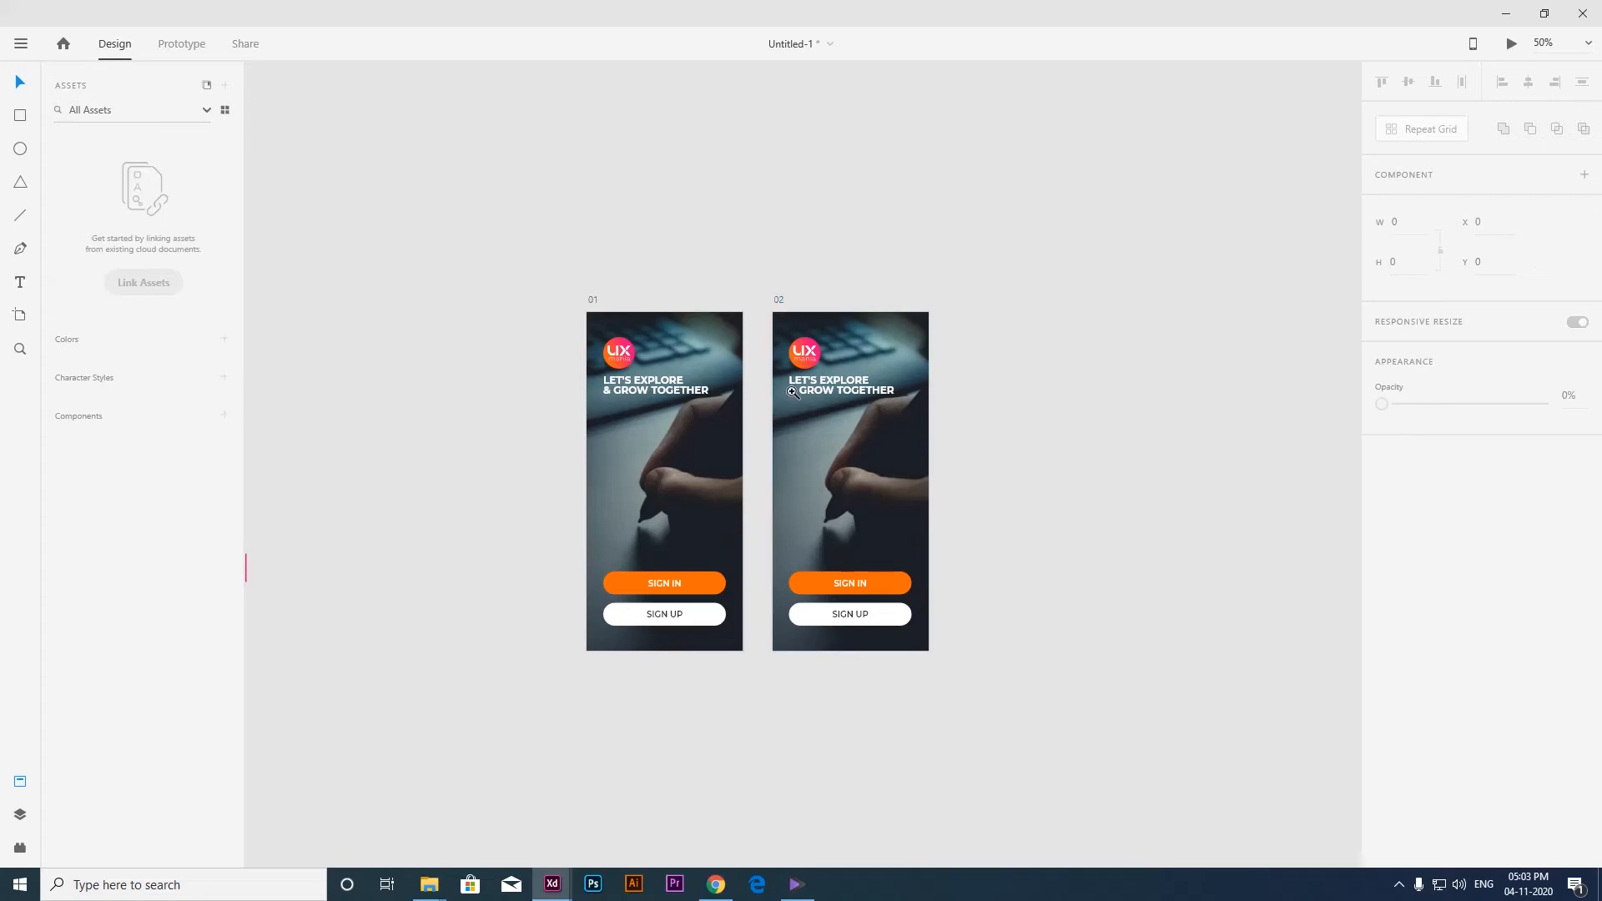
pyautogui.keyDown('ctrl'); pyautogui.click(794, 392); pyautogui.keyUp('ctrl')
pyautogui.moveTo(743, 422); pyautogui.dragTo(725, 399)
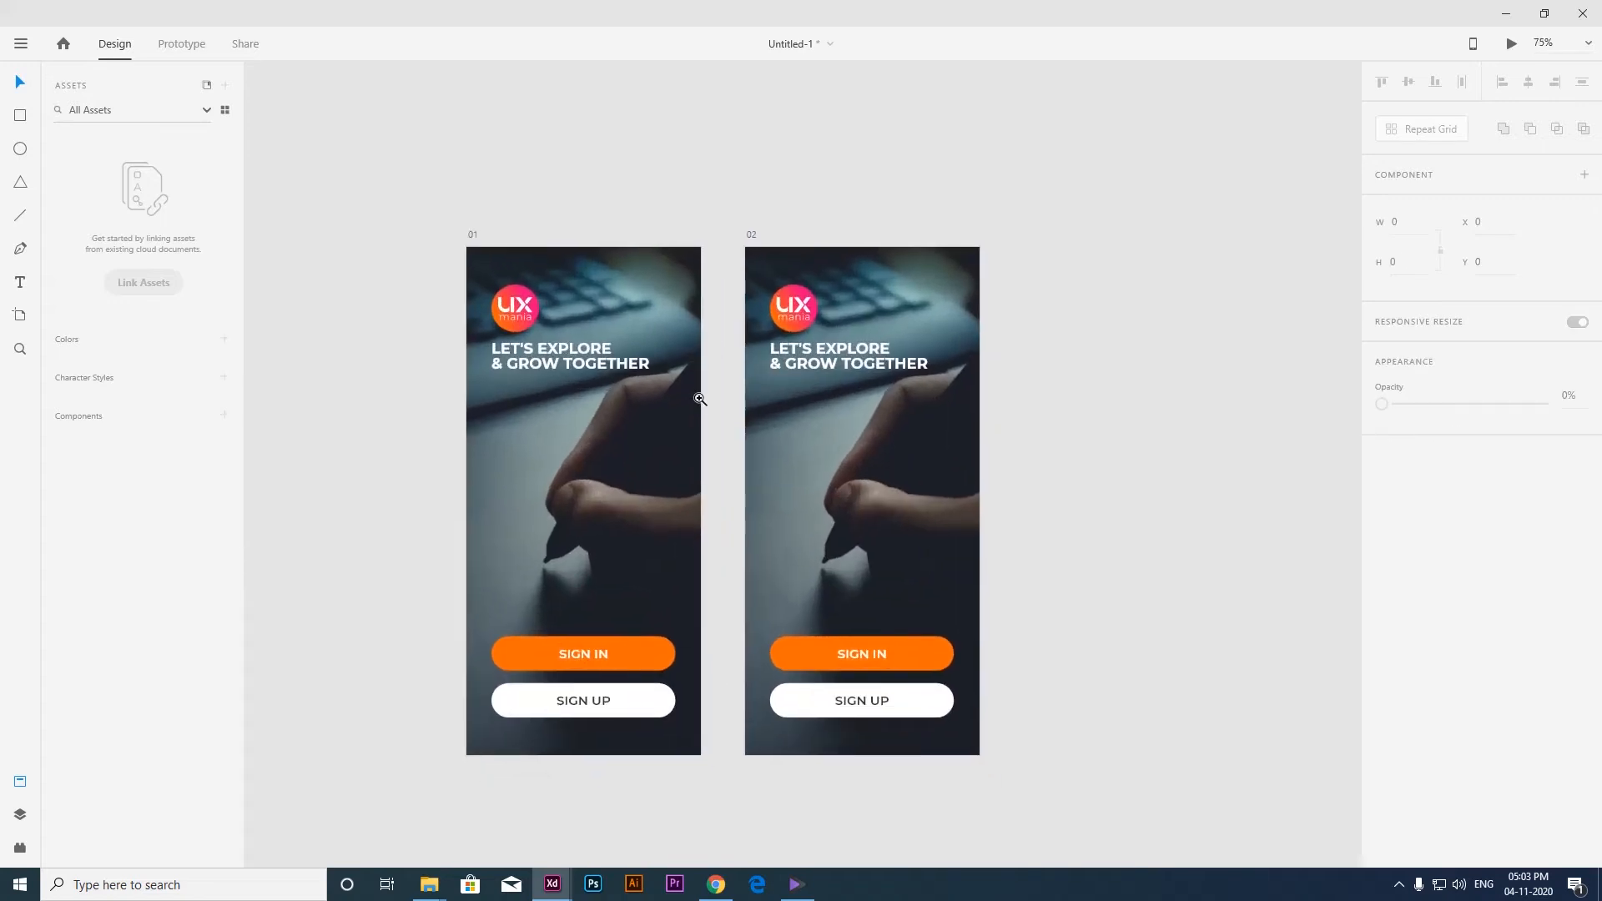
# Set the fill colour of artboard 01 to black (#000000).
pyautogui.keyDown('ctrl'); pyautogui.click(564, 356); pyautogui.keyUp('ctrl')
pyautogui.moveTo(607, 375); pyautogui.dragTo(609, 329)
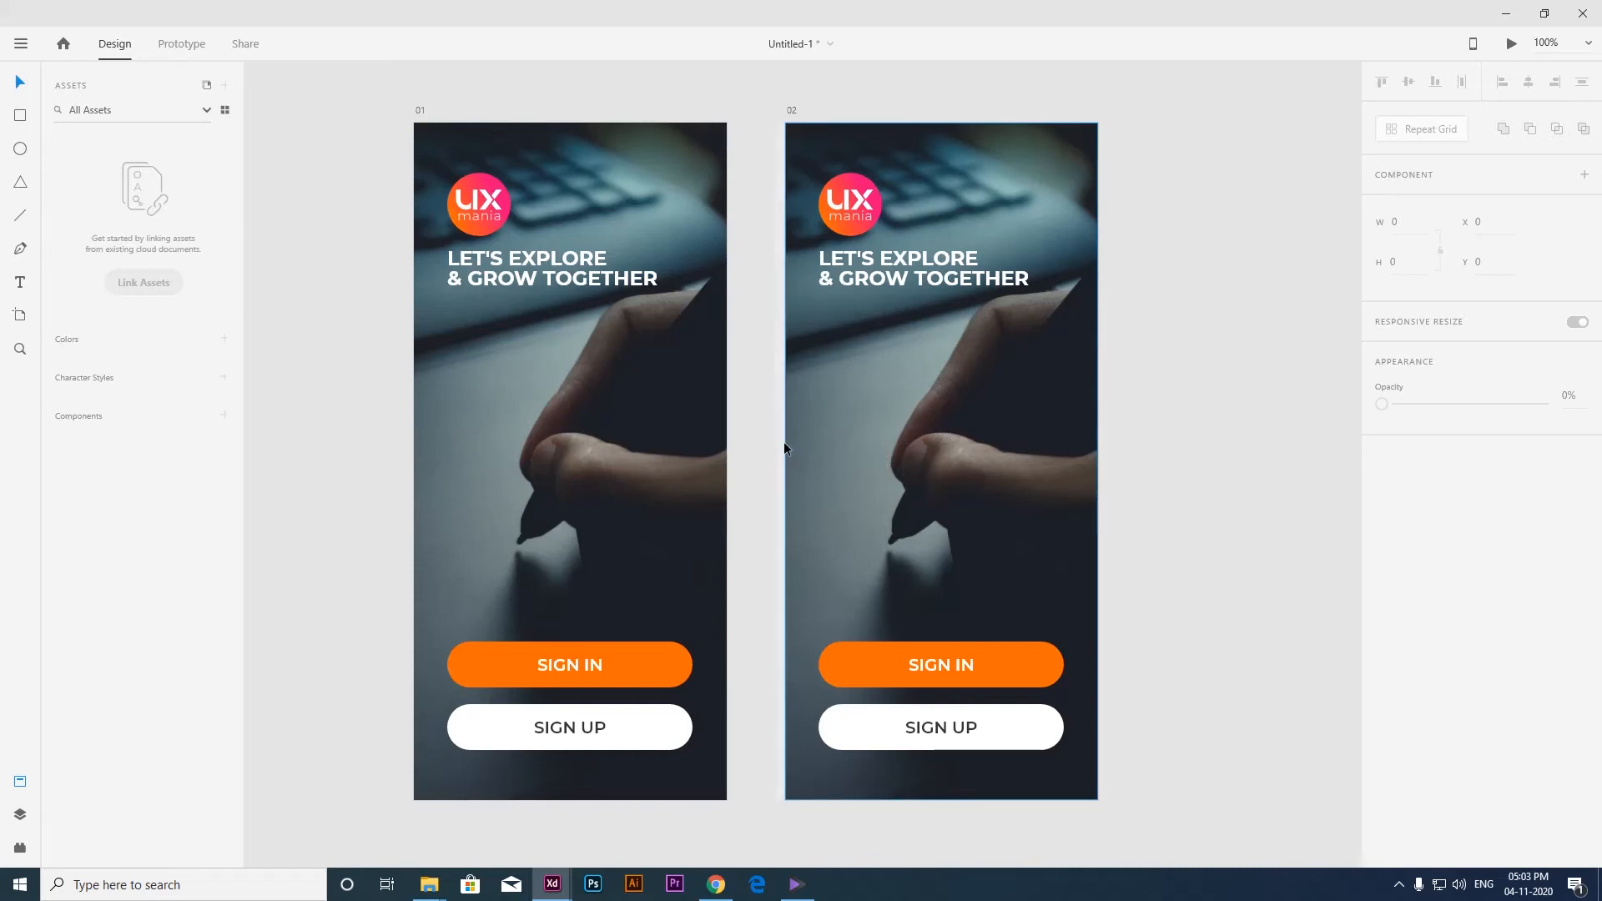
pyautogui.scroll(-2, 786, 446)
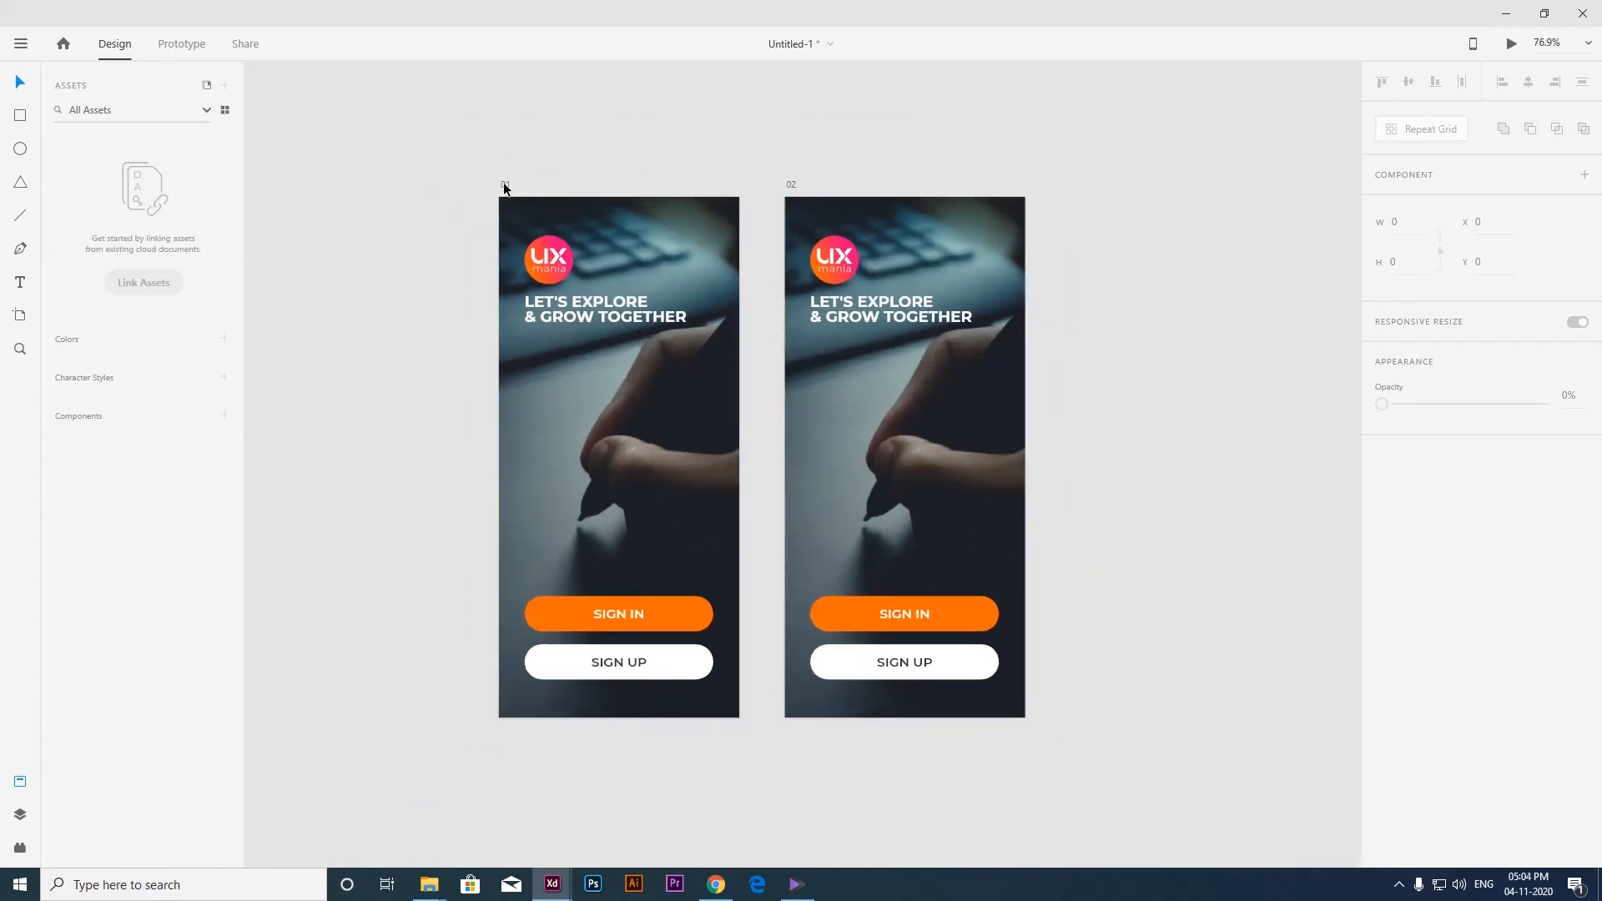
pyautogui.click(504, 185)
pyautogui.click(1418, 536)
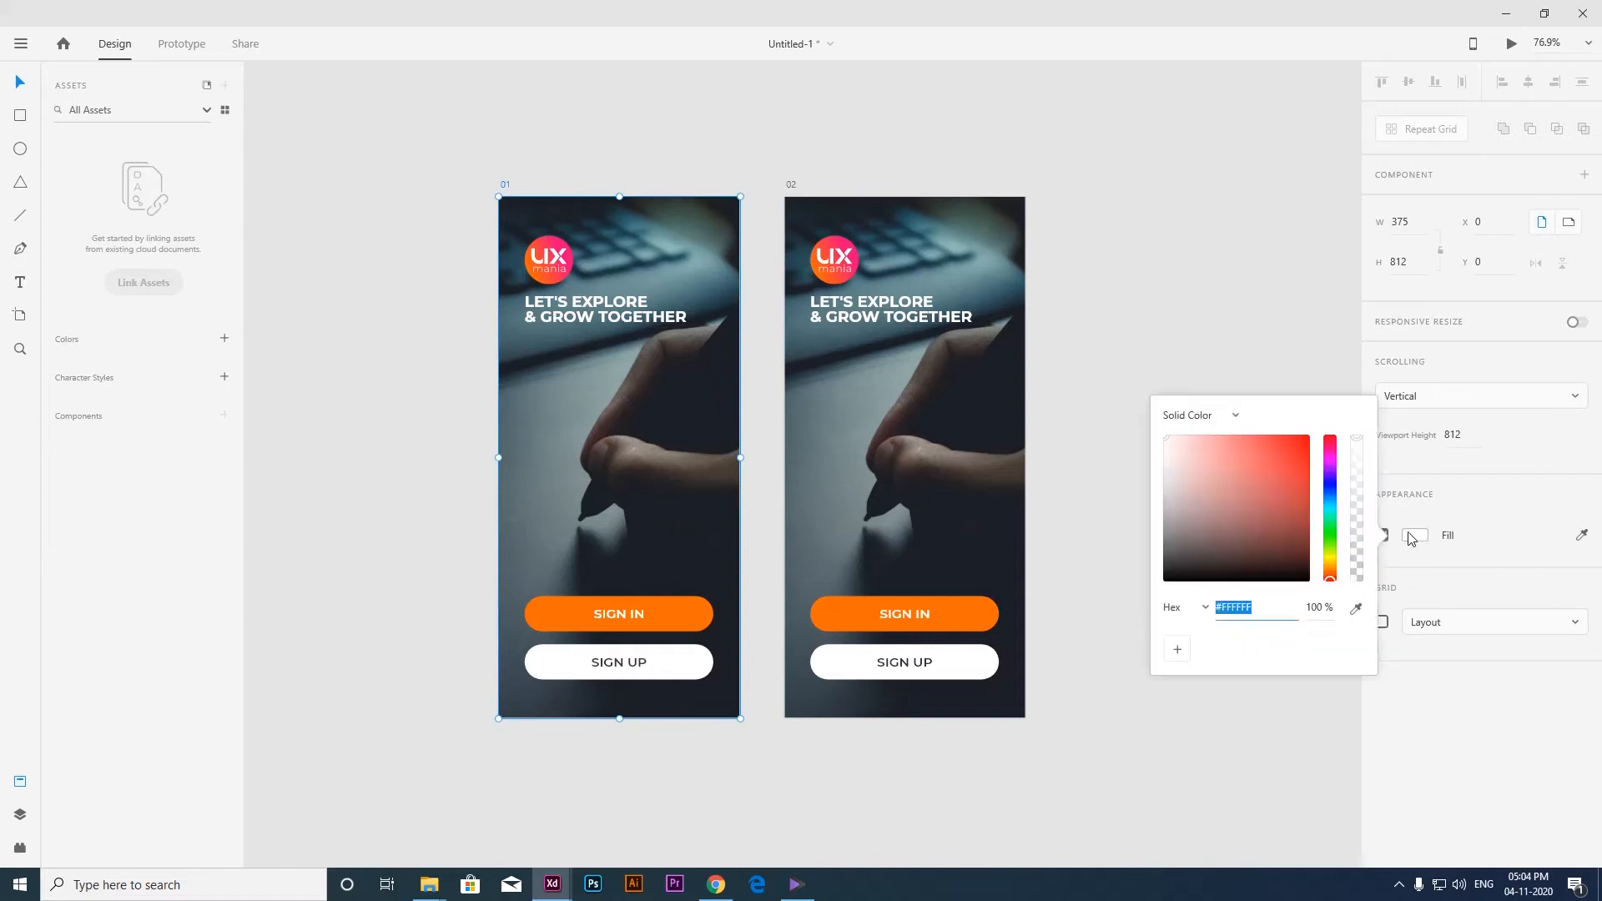
pyautogui.moveTo(1249, 536); pyautogui.dragTo(1232, 601)
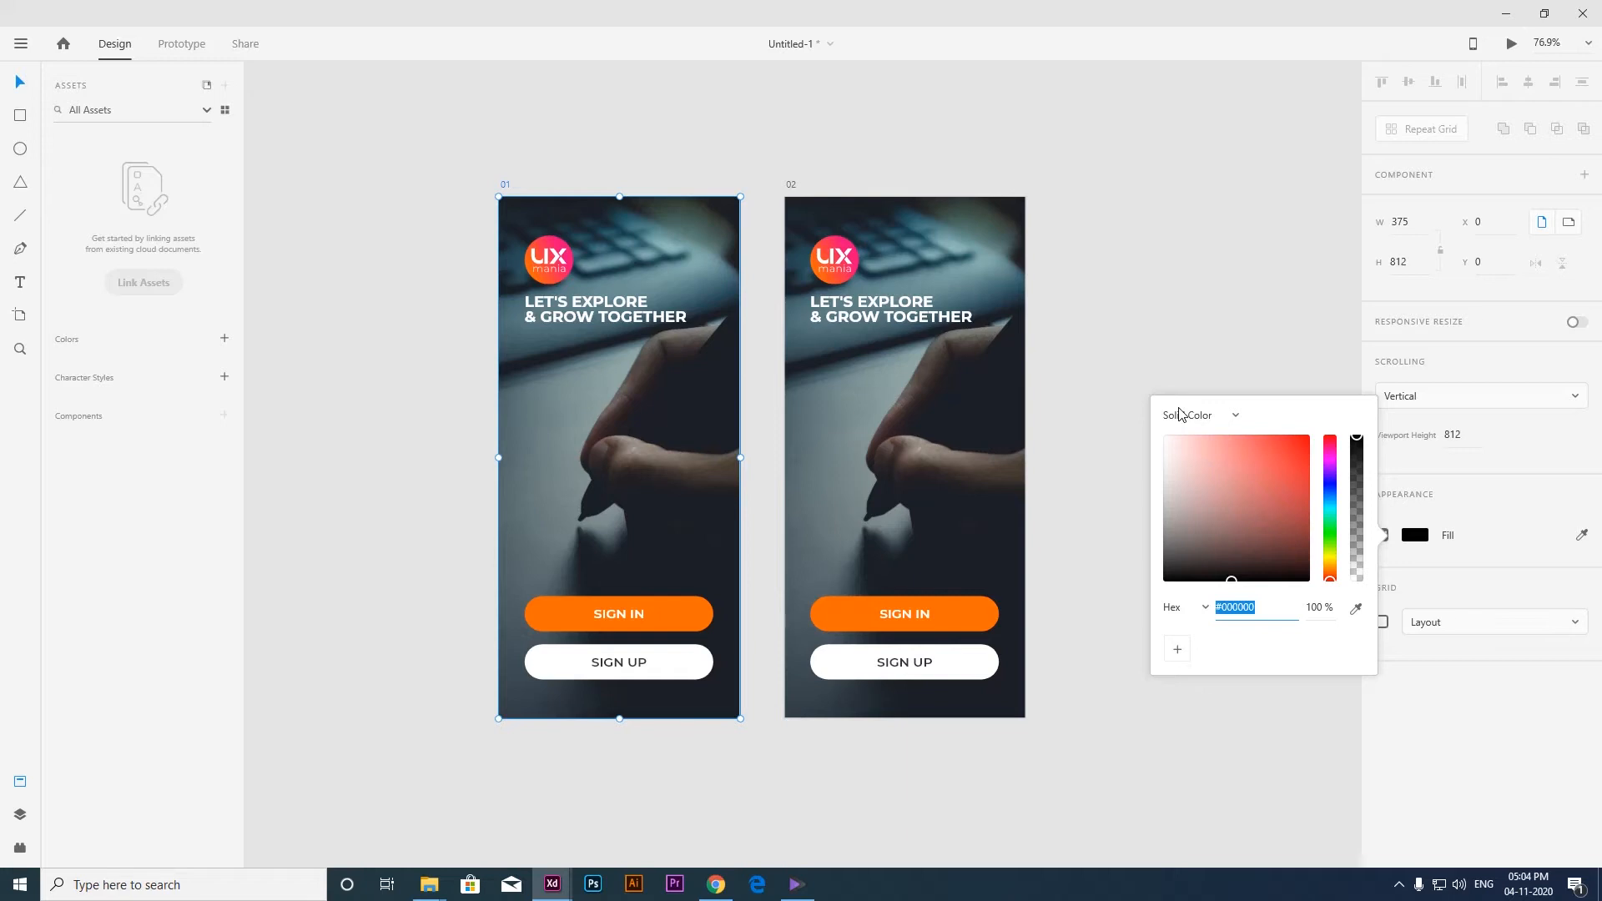
pyautogui.moveTo(1227, 540); pyautogui.dragTo(1227, 587)
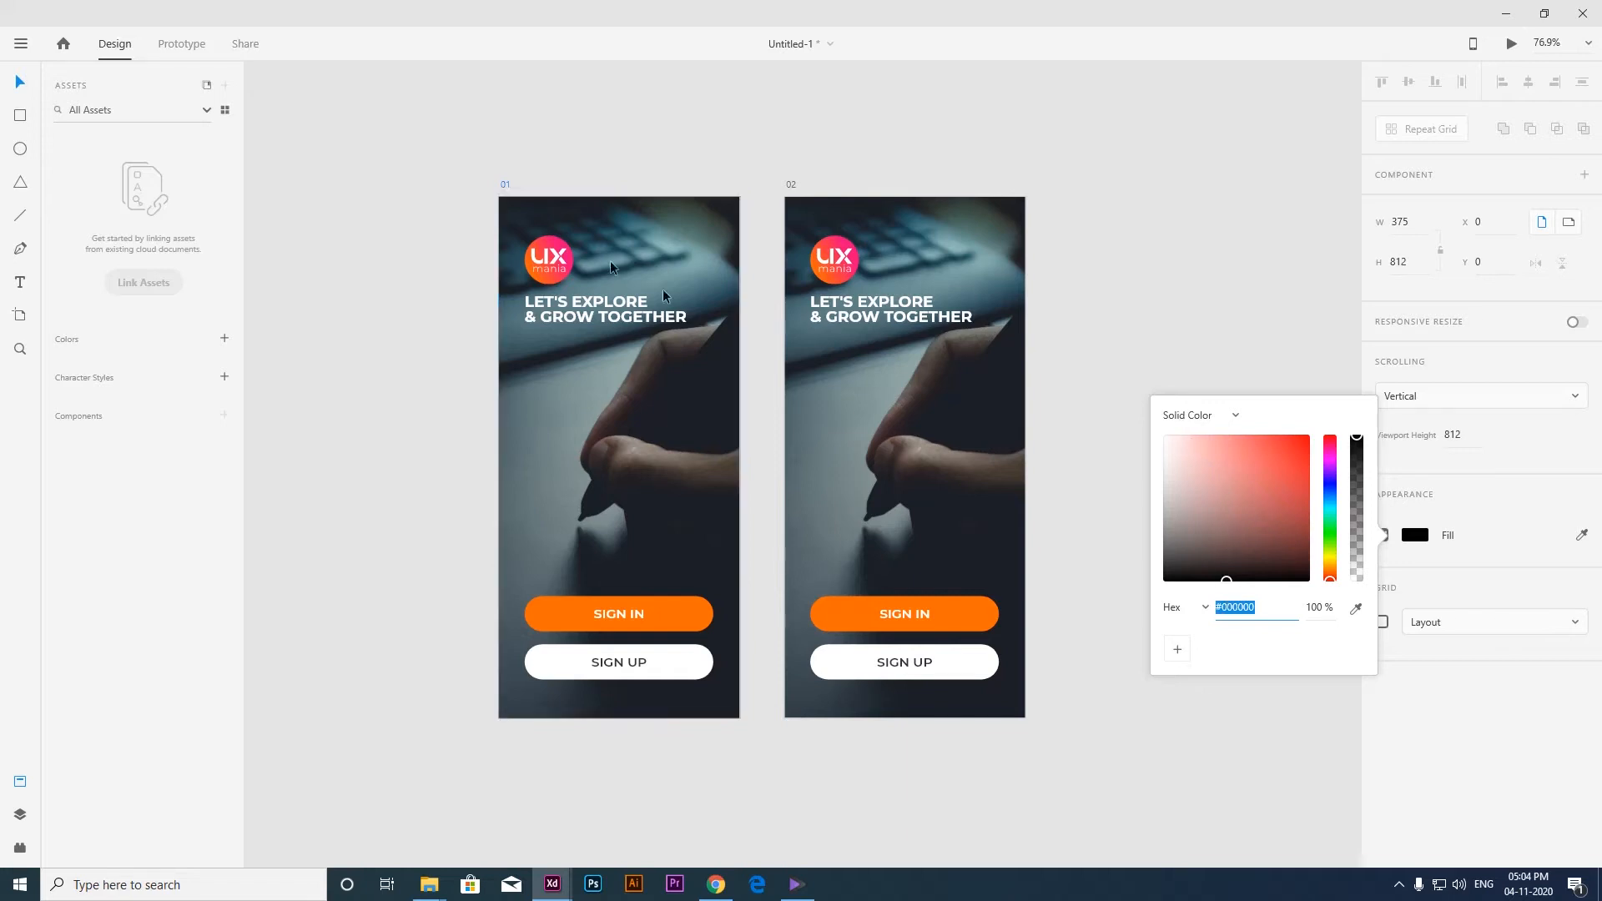
pyautogui.click(558, 167)
# Set the opacity of the background photo on artboard 01 to 0%.
pyautogui.click(672, 246)
pyautogui.moveTo(696, 252); pyautogui.dragTo(737, 294)
pyautogui.hotkey('ctrl', 'z')
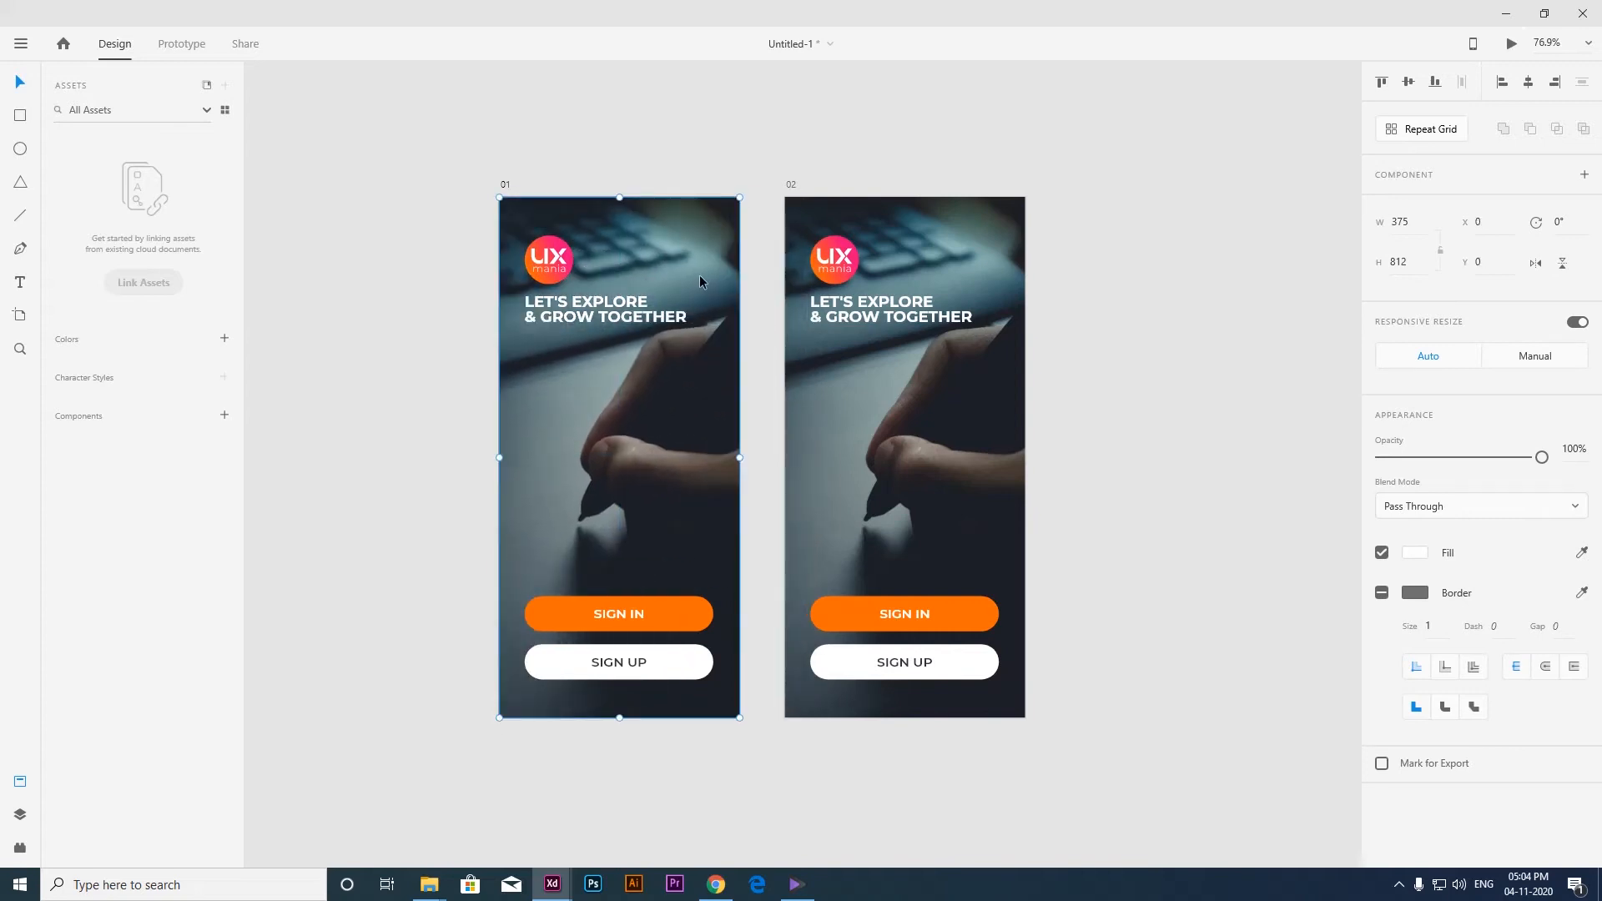
pyautogui.click(1573, 450)
pyautogui.write('0')
pyautogui.press('Return')
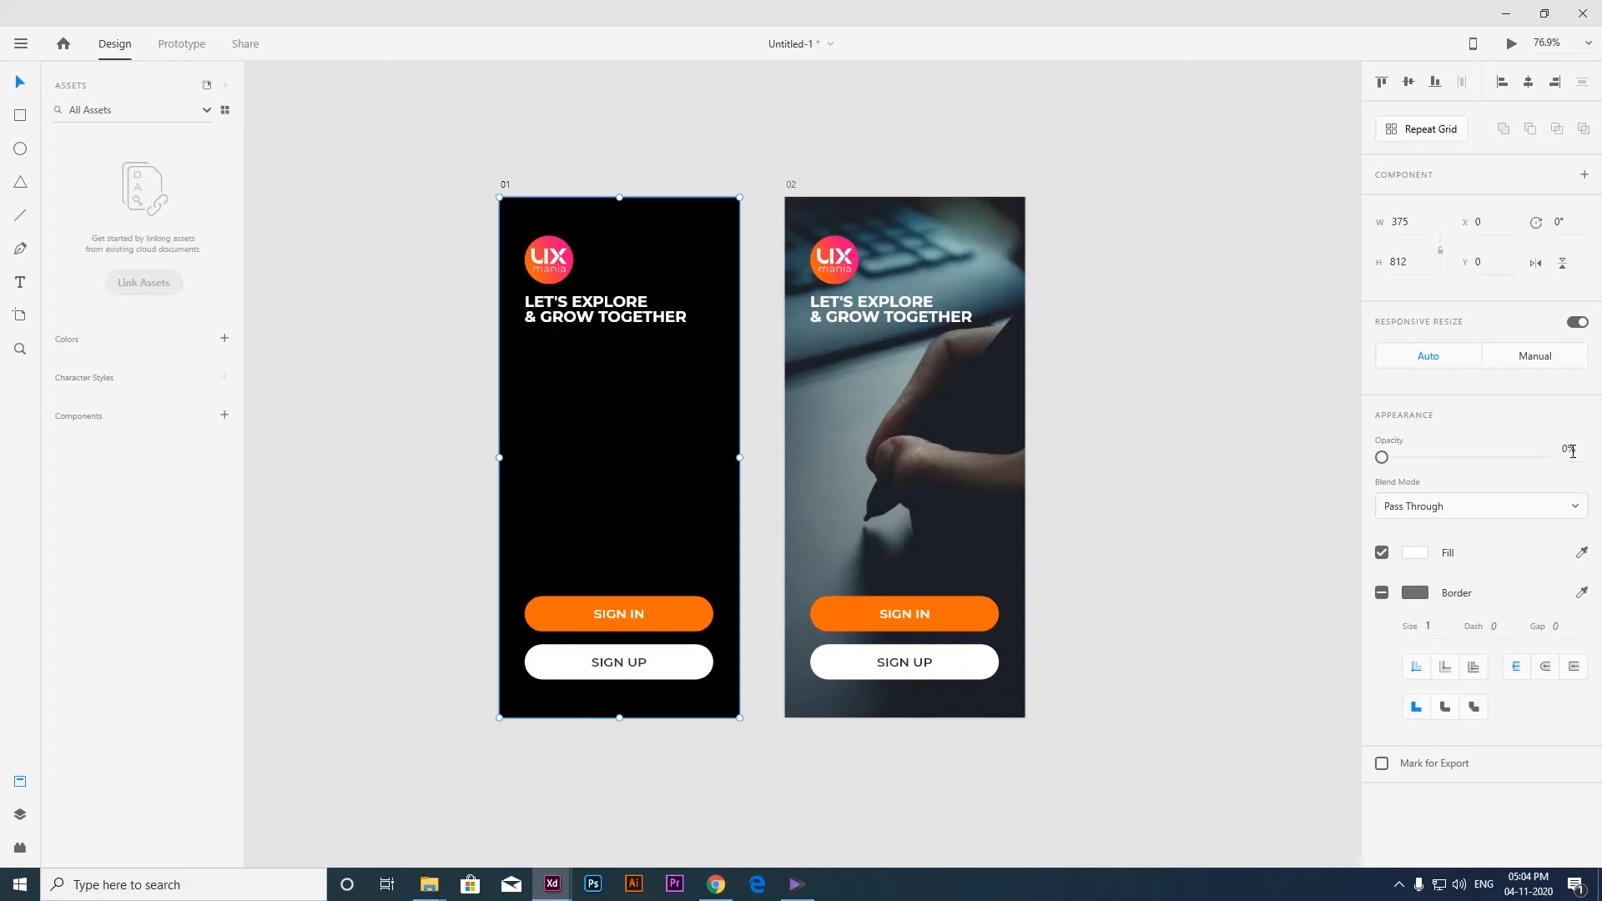
# Set the opacity of the logo, headline, Sign In button and Sign Up button on artboard 01 to 0%.
pyautogui.click(634, 618)
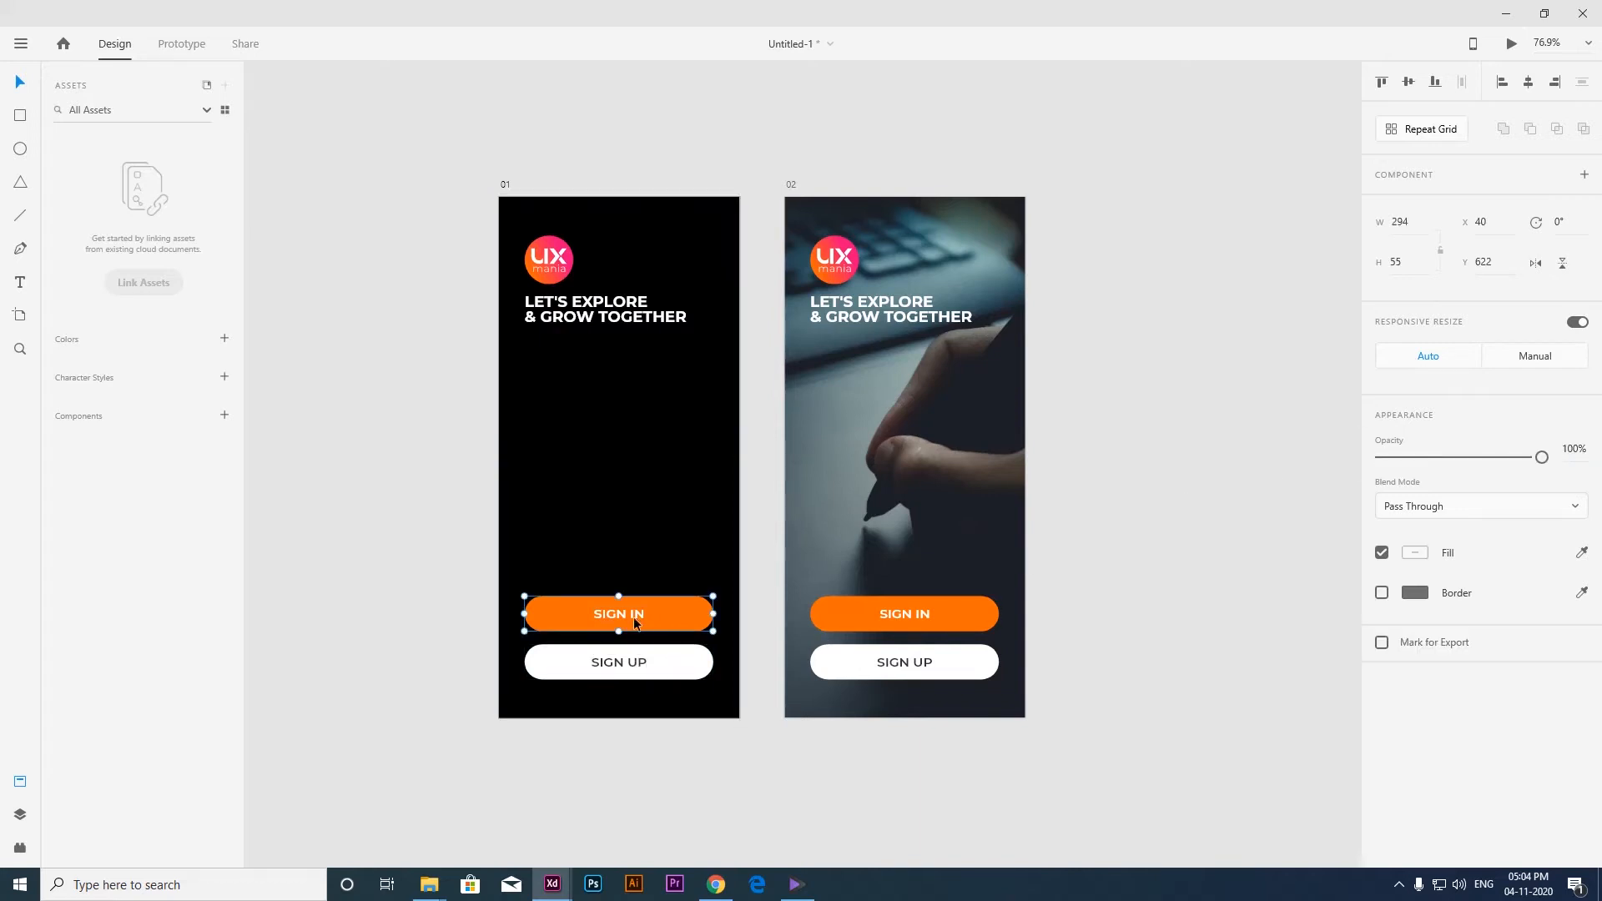
pyautogui.keyDown('shift'); pyautogui.click(621, 664); pyautogui.keyUp('shift')
pyautogui.keyDown('shift'); pyautogui.click(601, 310); pyautogui.keyUp('shift')
pyautogui.keyDown('shift'); pyautogui.click(554, 265); pyautogui.keyUp('shift')
pyautogui.click(1569, 449)
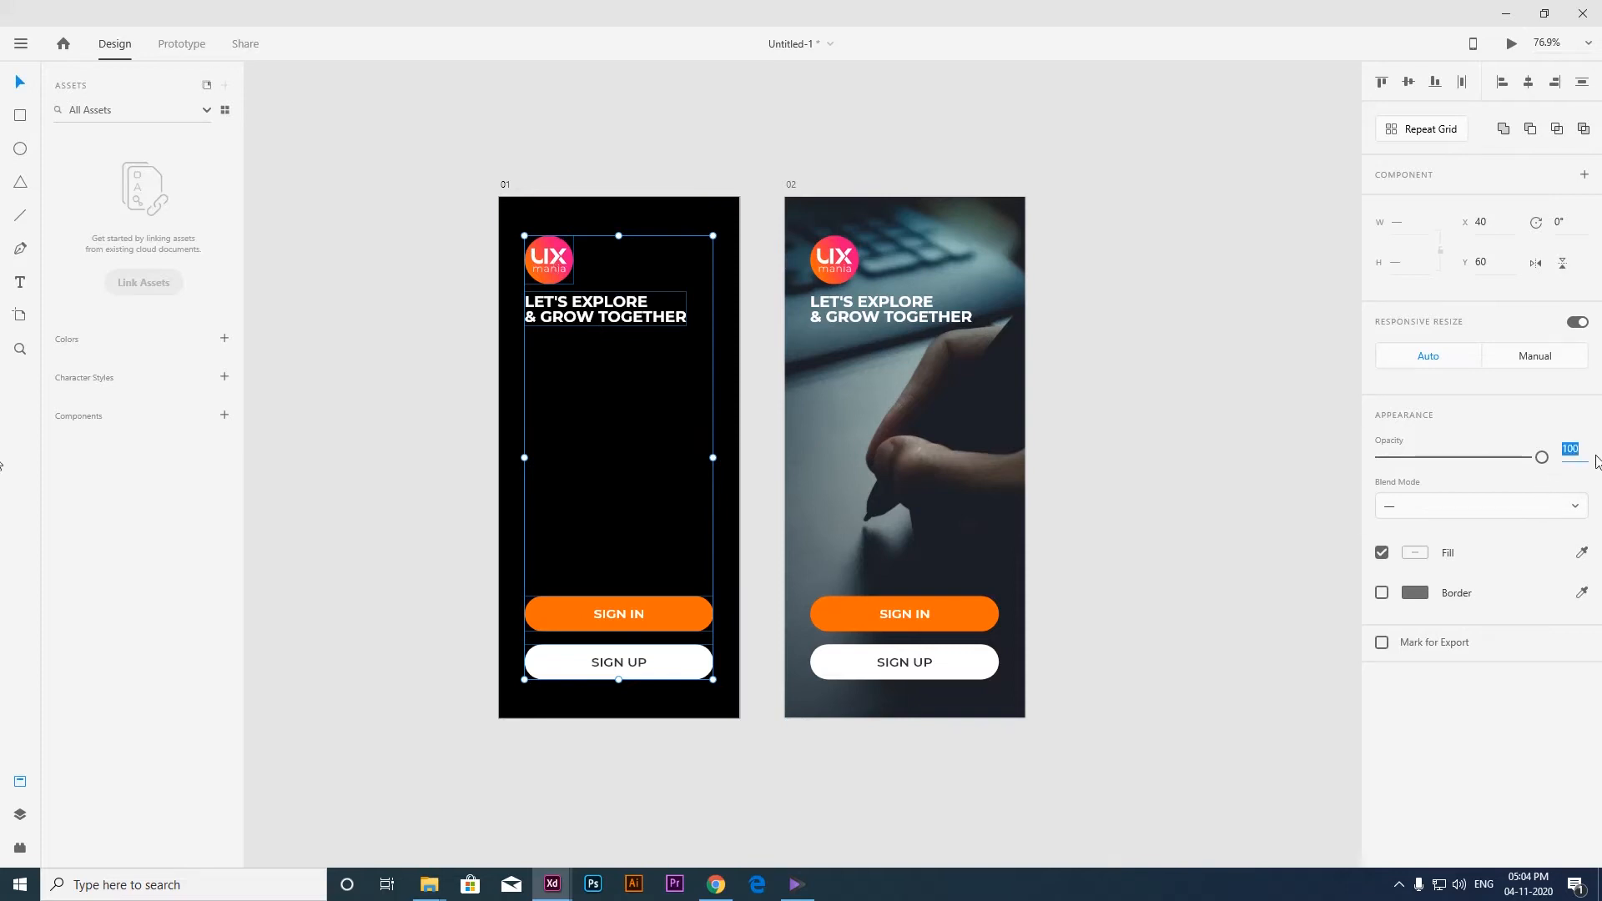
pyautogui.write('0')
pyautogui.press('Return')
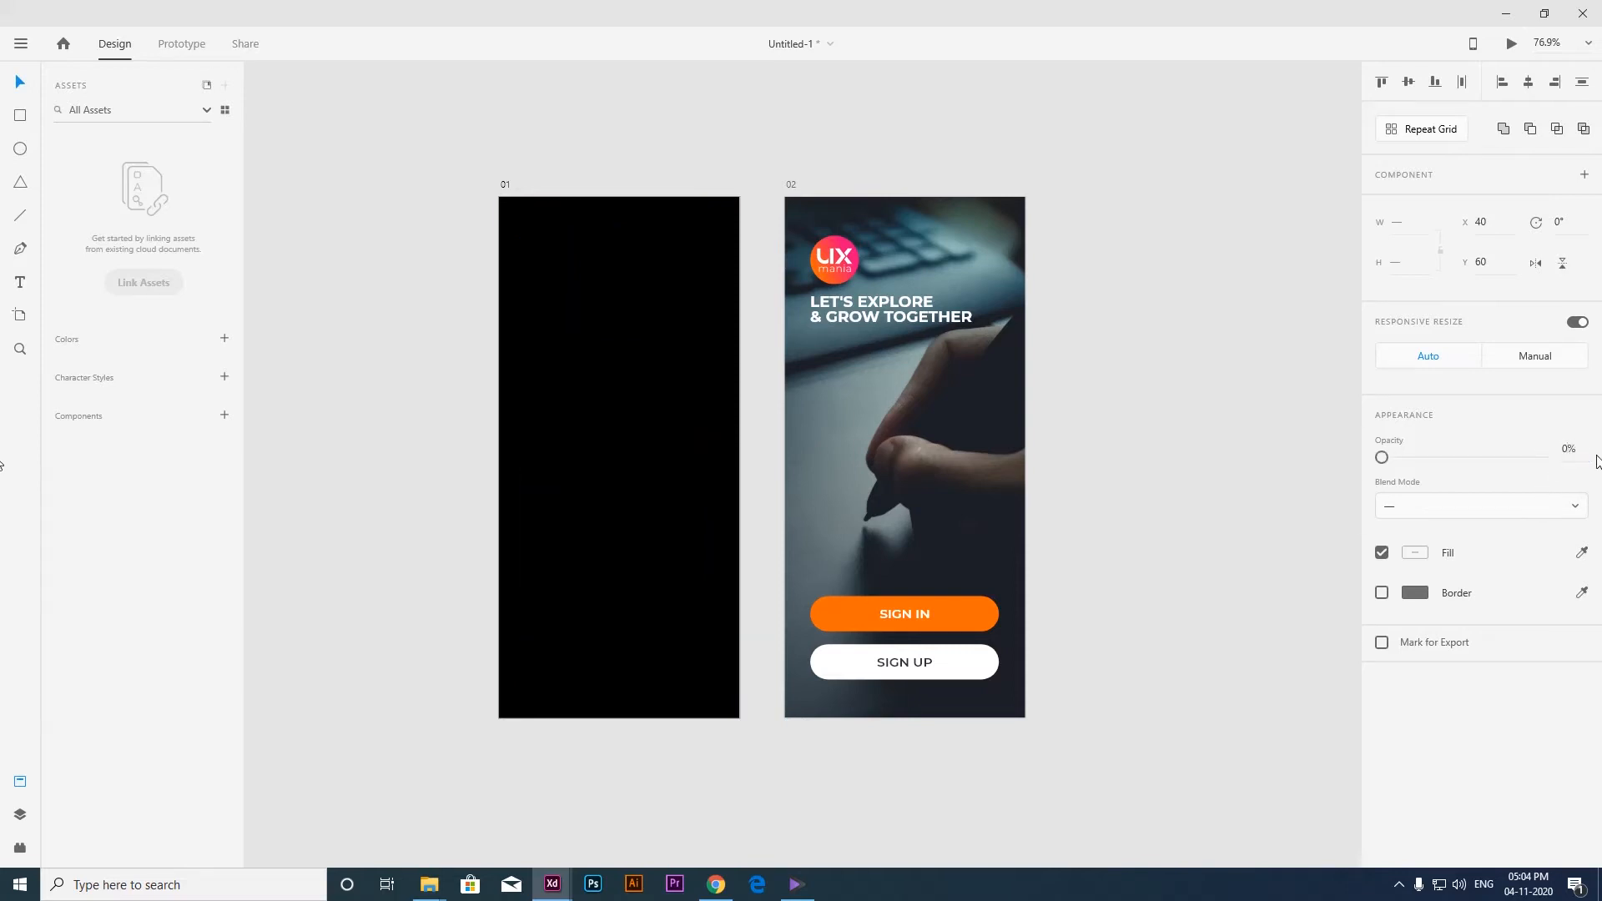
pyautogui.click(1159, 409)
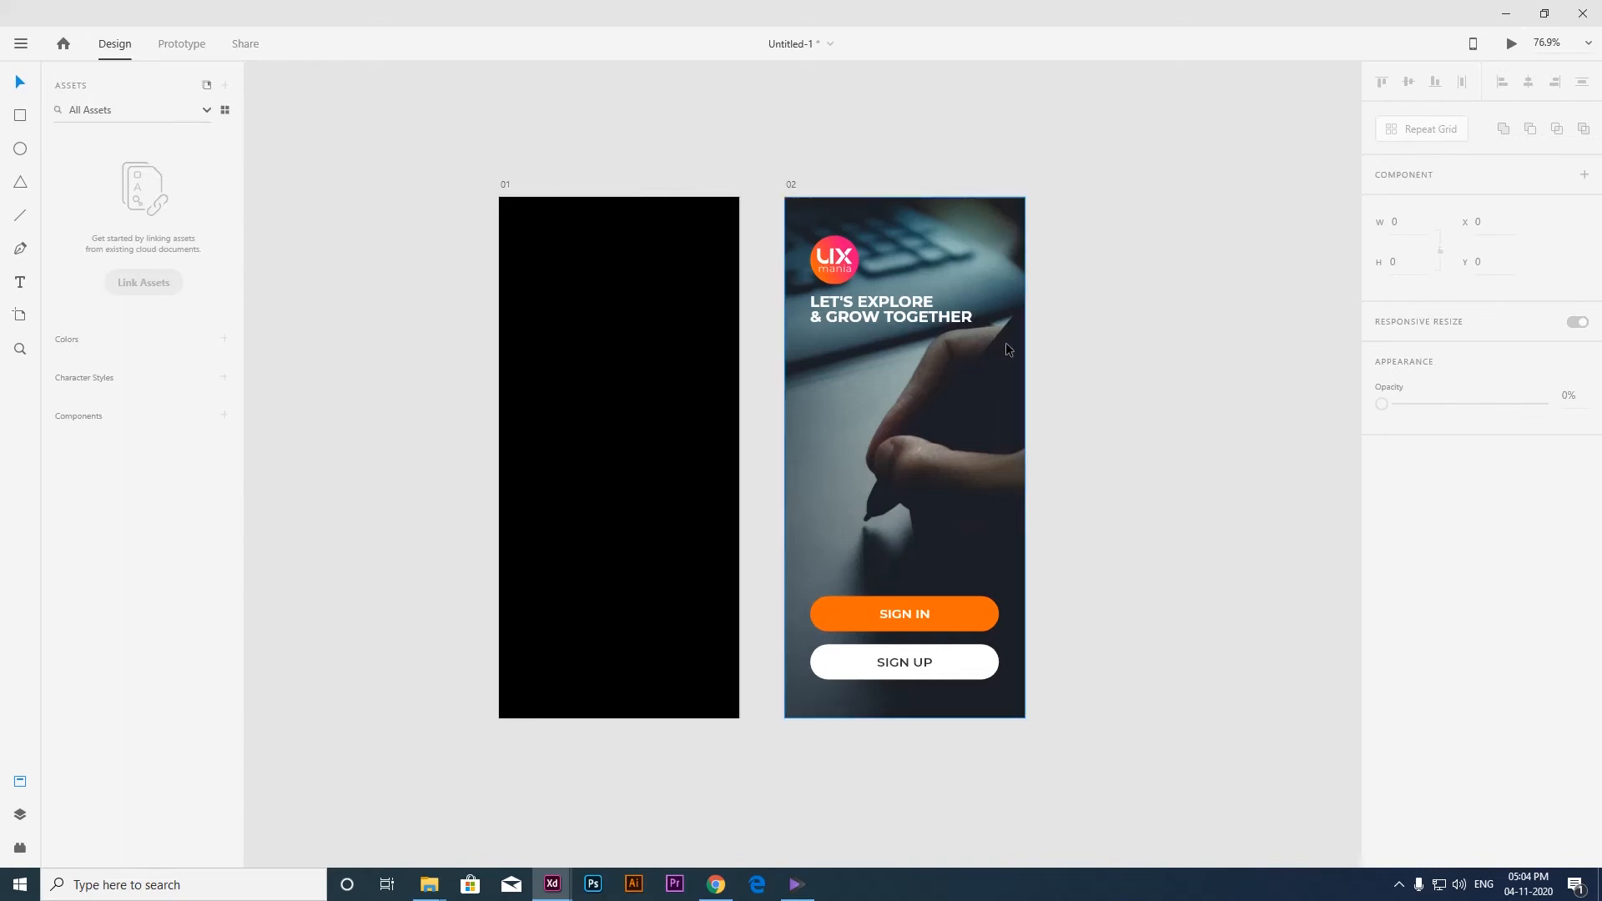
# Draw a full-width rectangle of 375 by 520 over the lower part of artboard 02, starting at Y 292.
pyautogui.press('space')
pyautogui.moveTo(675, 375); pyautogui.dragTo(559, 376)
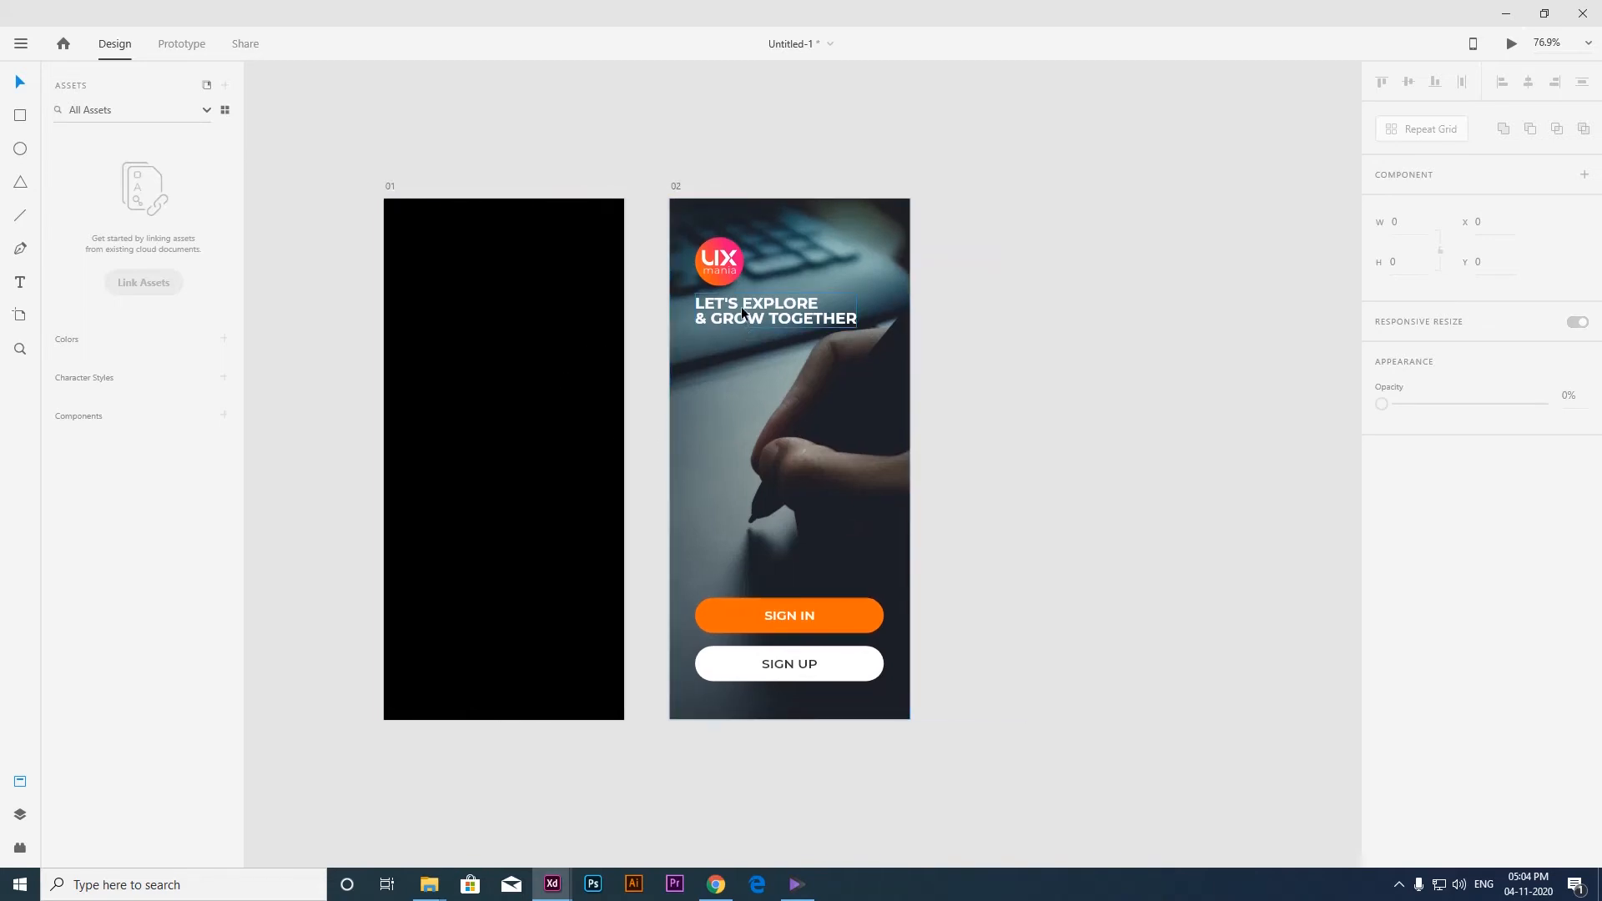
pyautogui.press('space')
pyautogui.moveTo(894, 454); pyautogui.dragTo(837, 428)
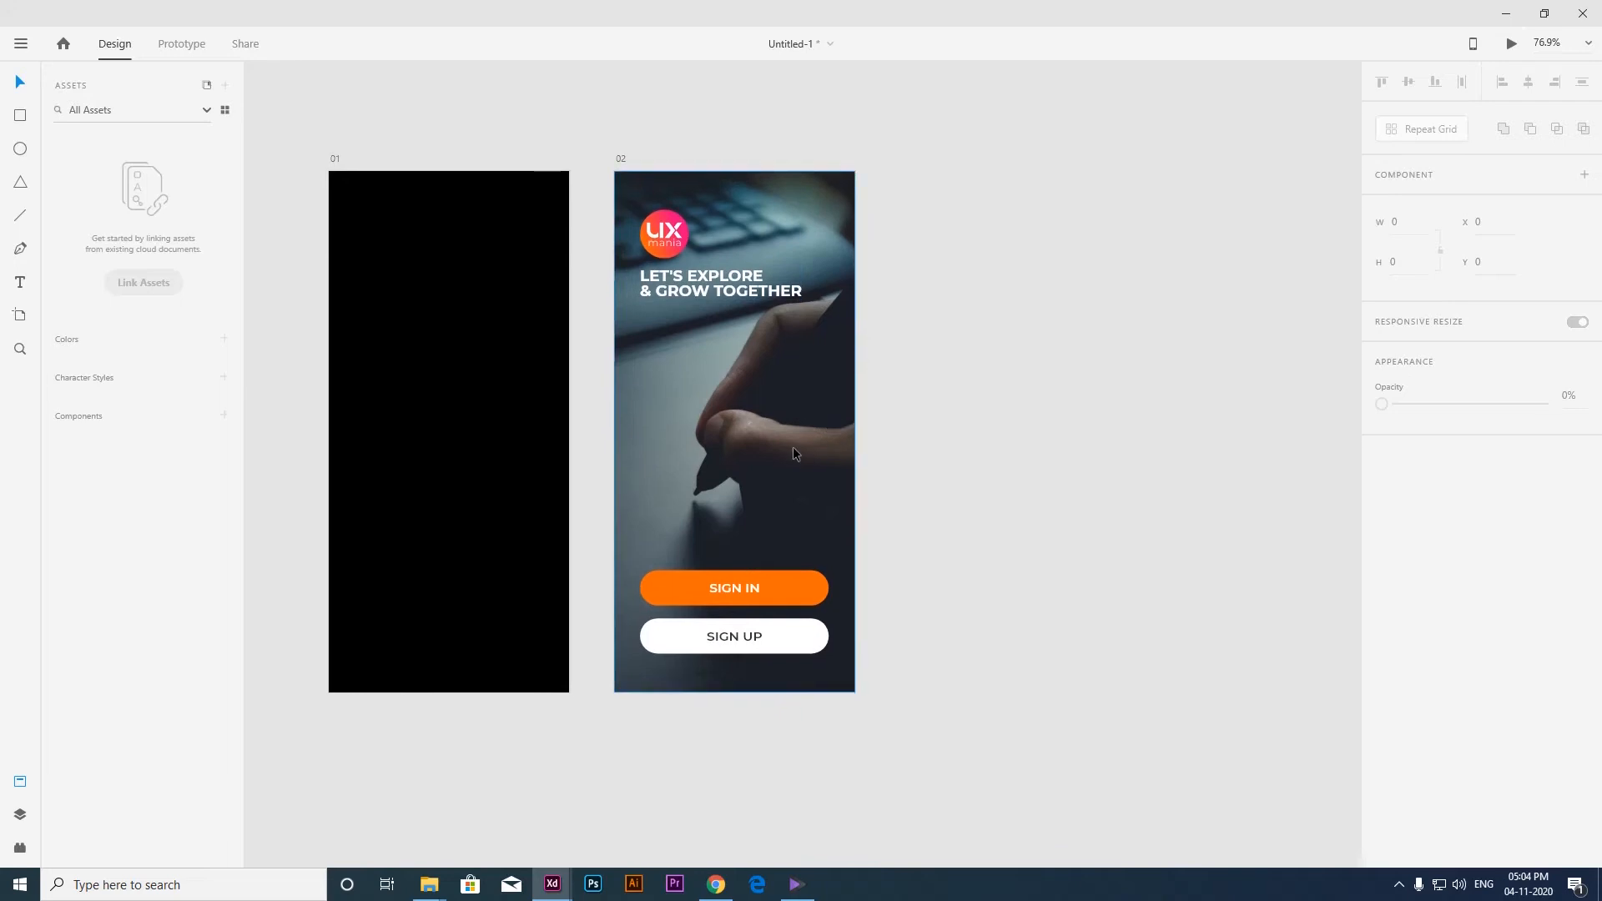
pyautogui.scroll(-2, 793, 463)
pyautogui.scroll(-2, 802, 526)
pyautogui.hscroll(2, 802, 526)
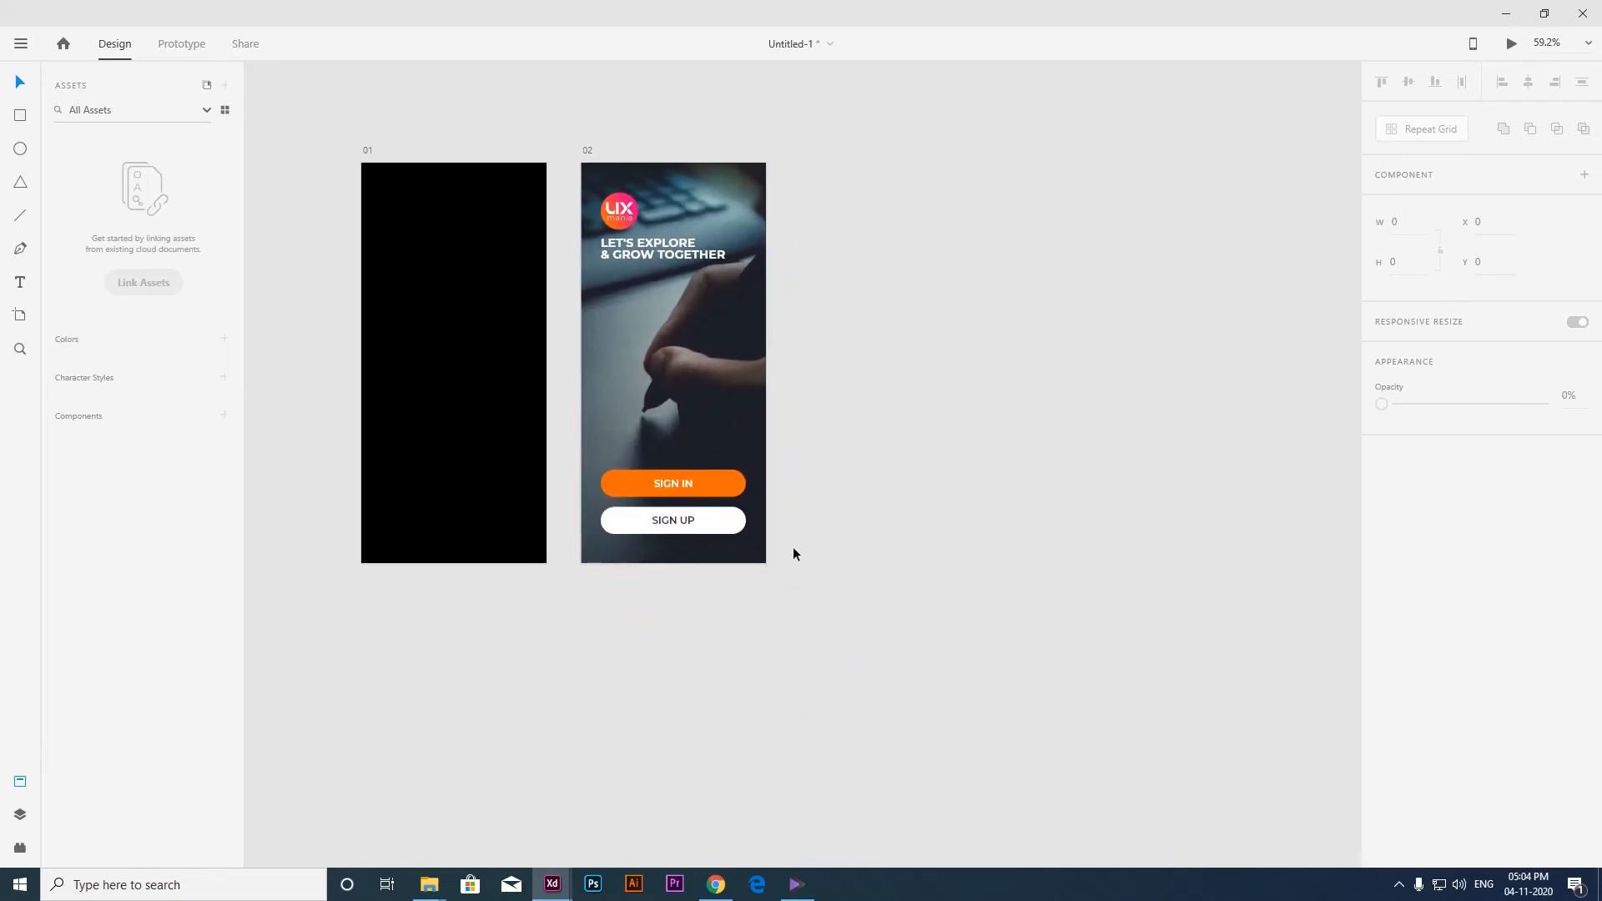
pyautogui.press('r')
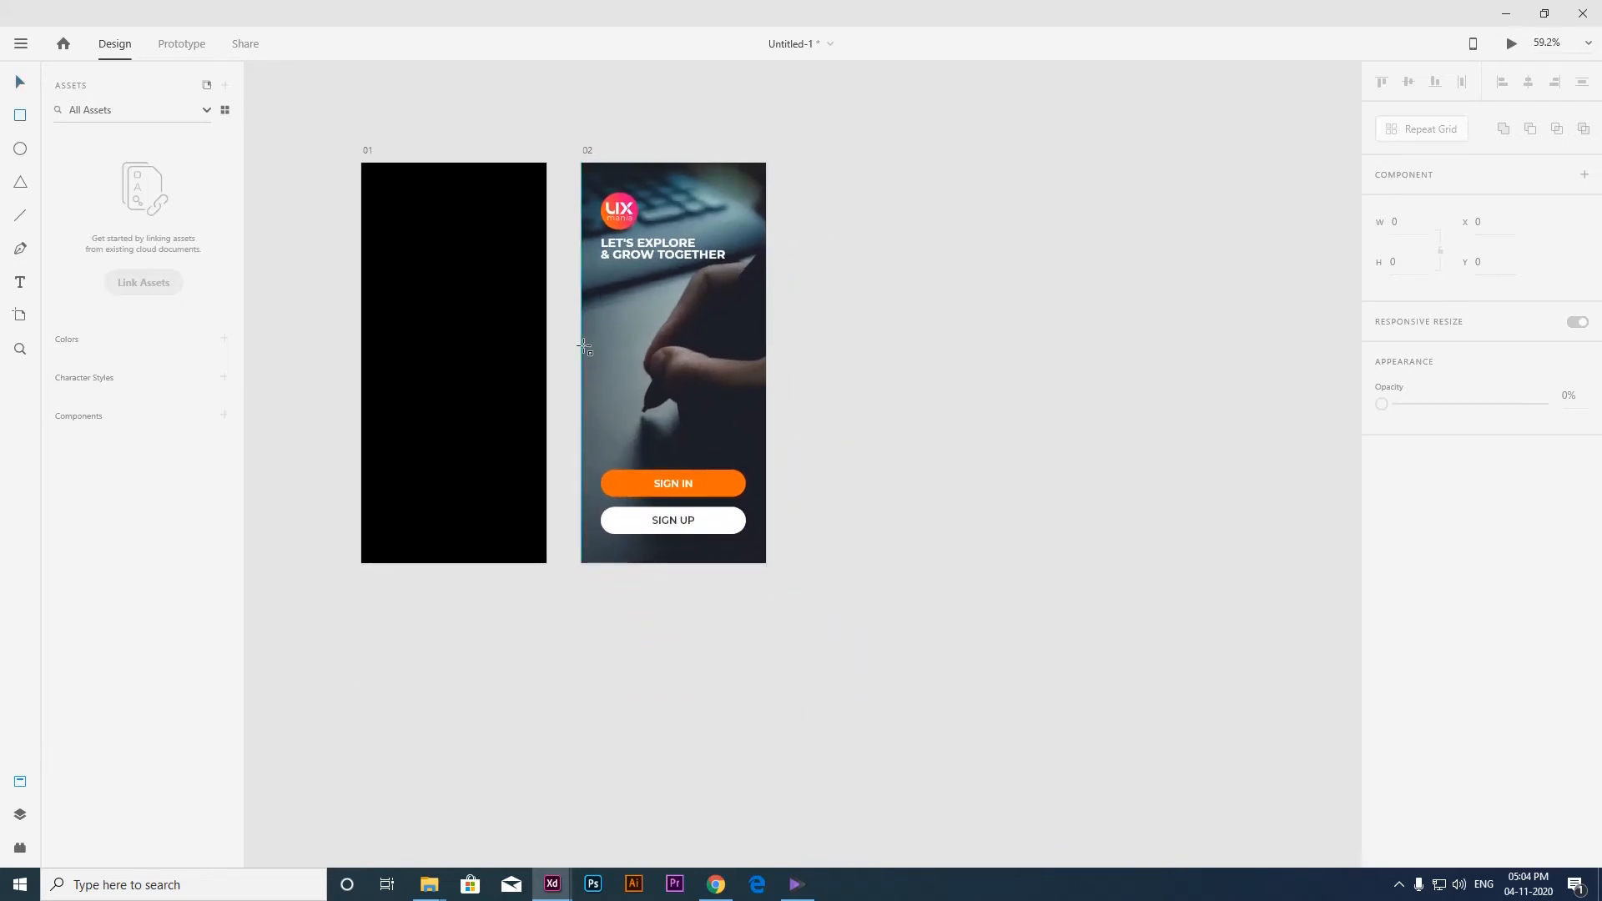
pyautogui.moveTo(711, 464); pyautogui.dragTo(771, 570)
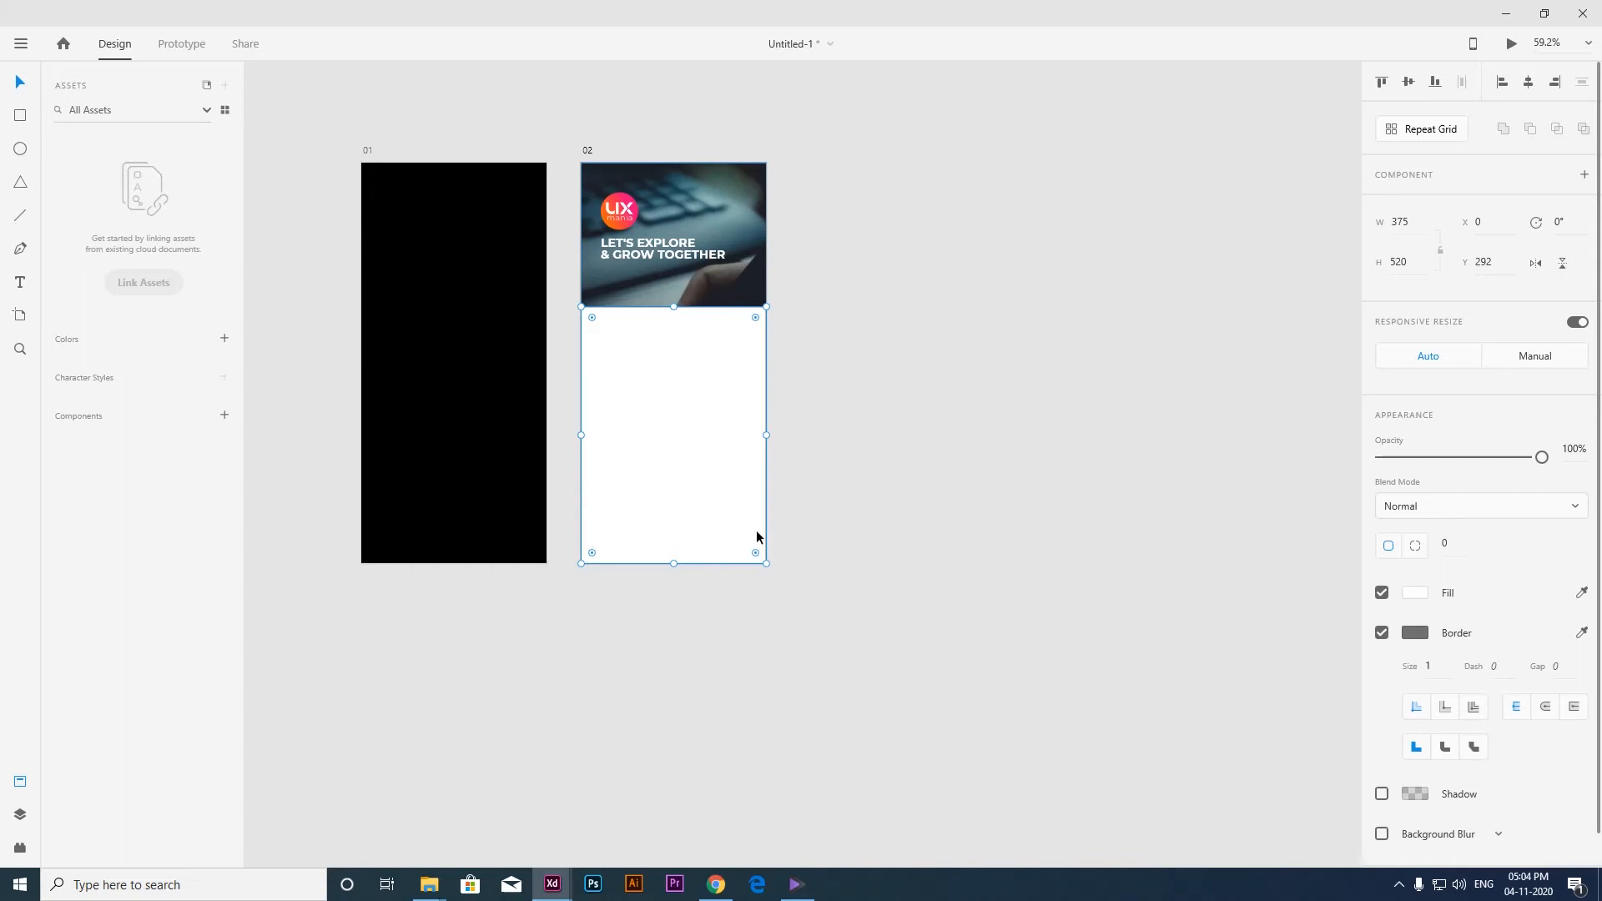
# Place the white rectangle behind both buttons but above the background photo, and remove its border.
pyautogui.hotkey('ctrl', '[')
pyautogui.hotkey('ctrl', '[')
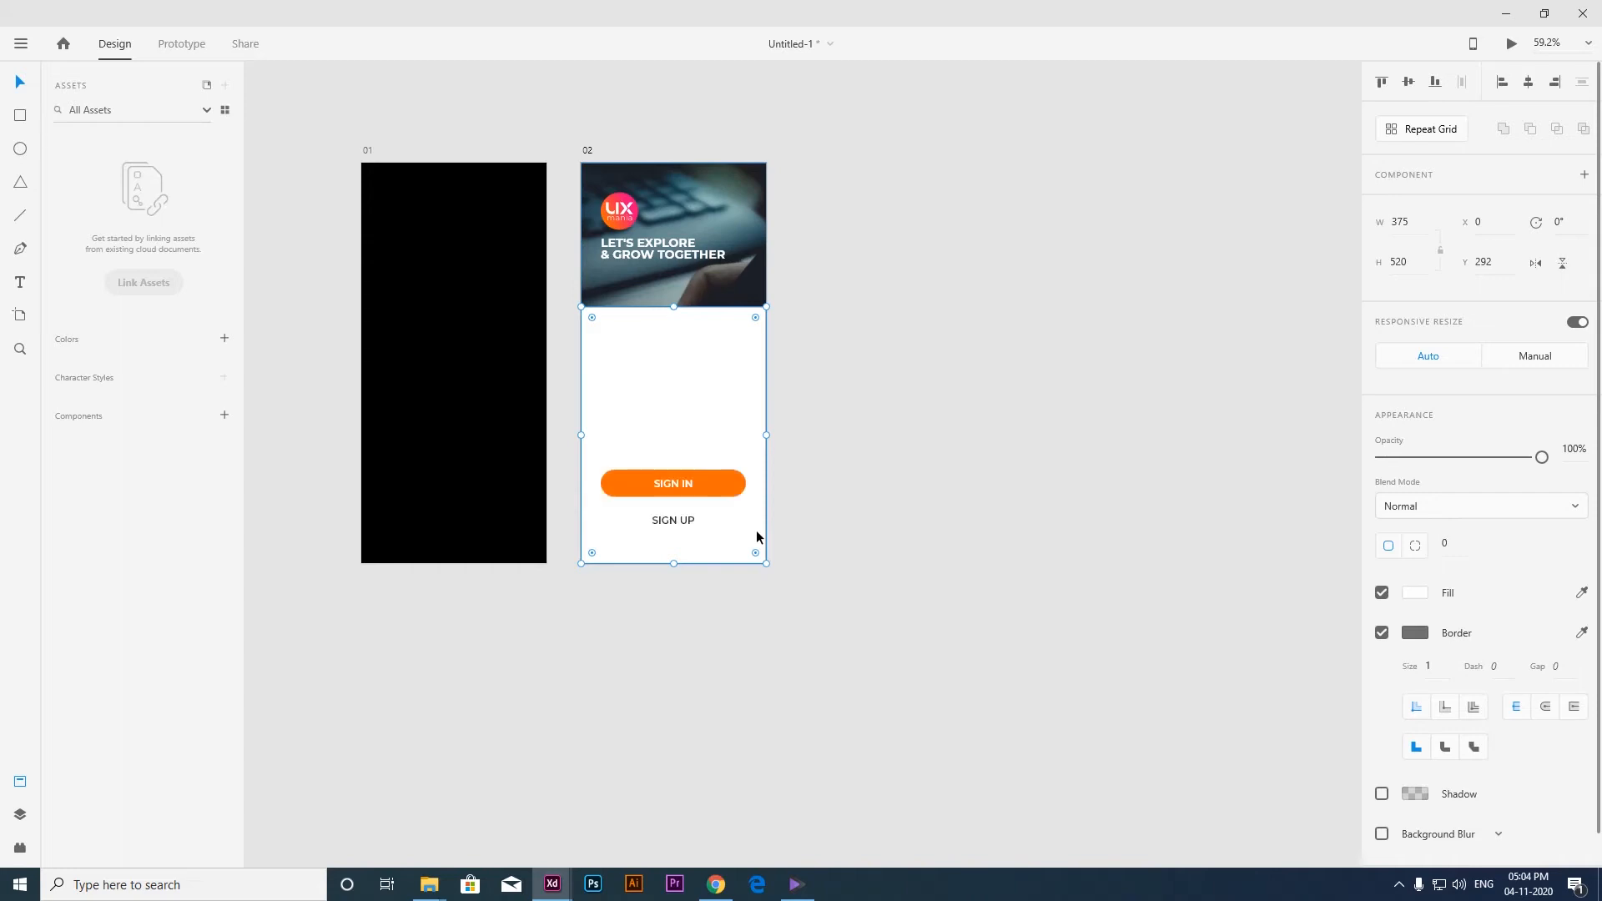
pyautogui.hotkey('ctrl', '[')
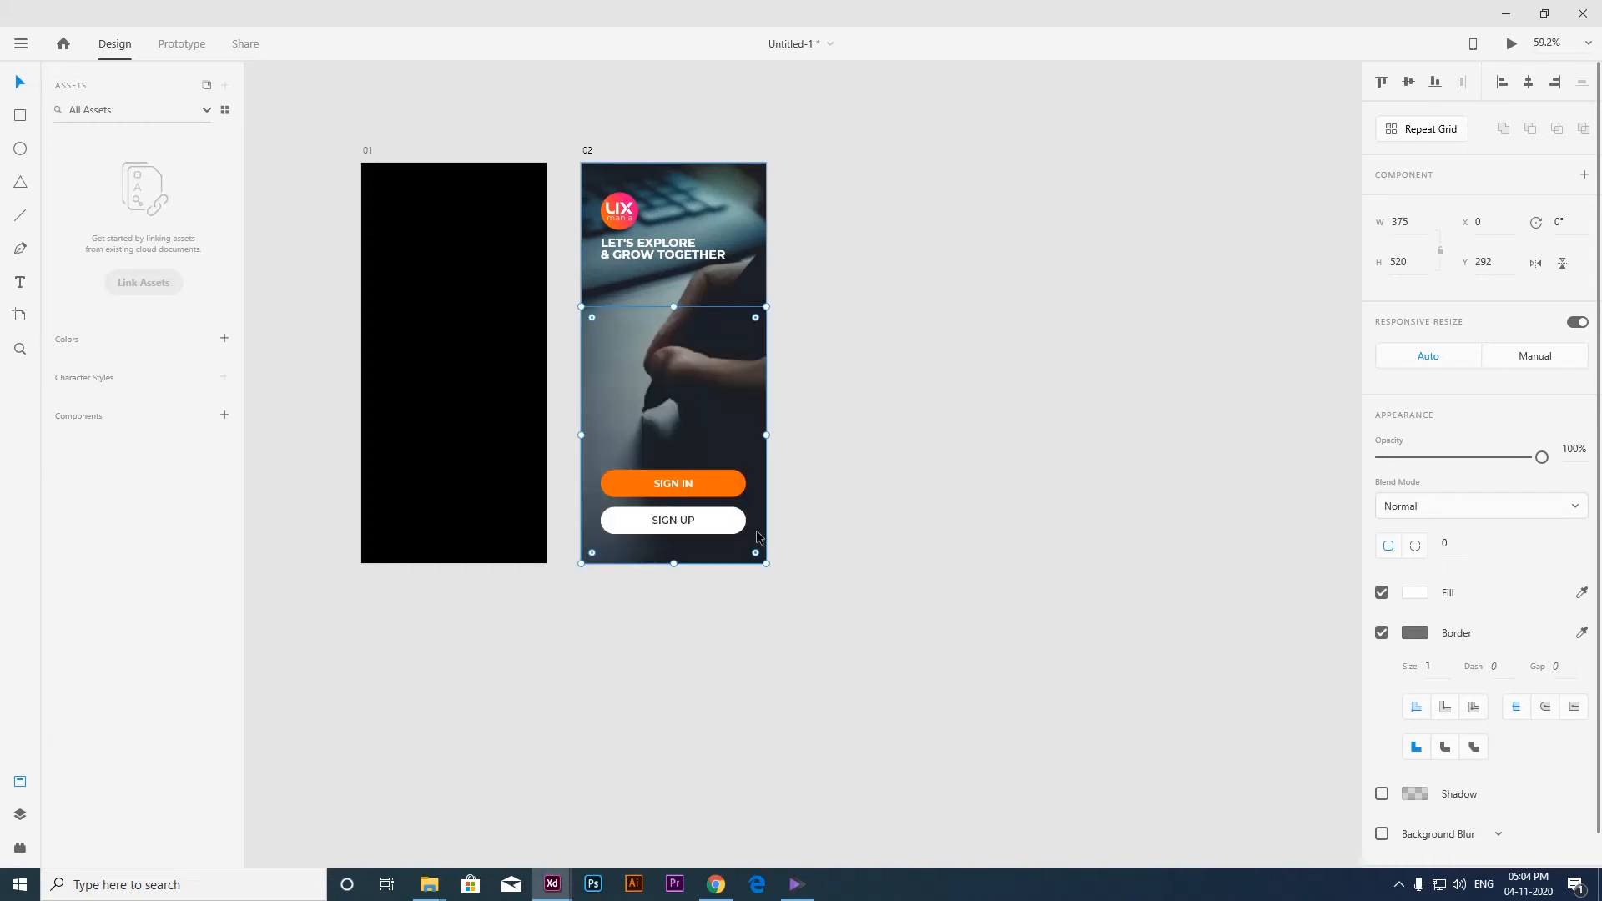
pyautogui.hotkey('ctrl', ']')
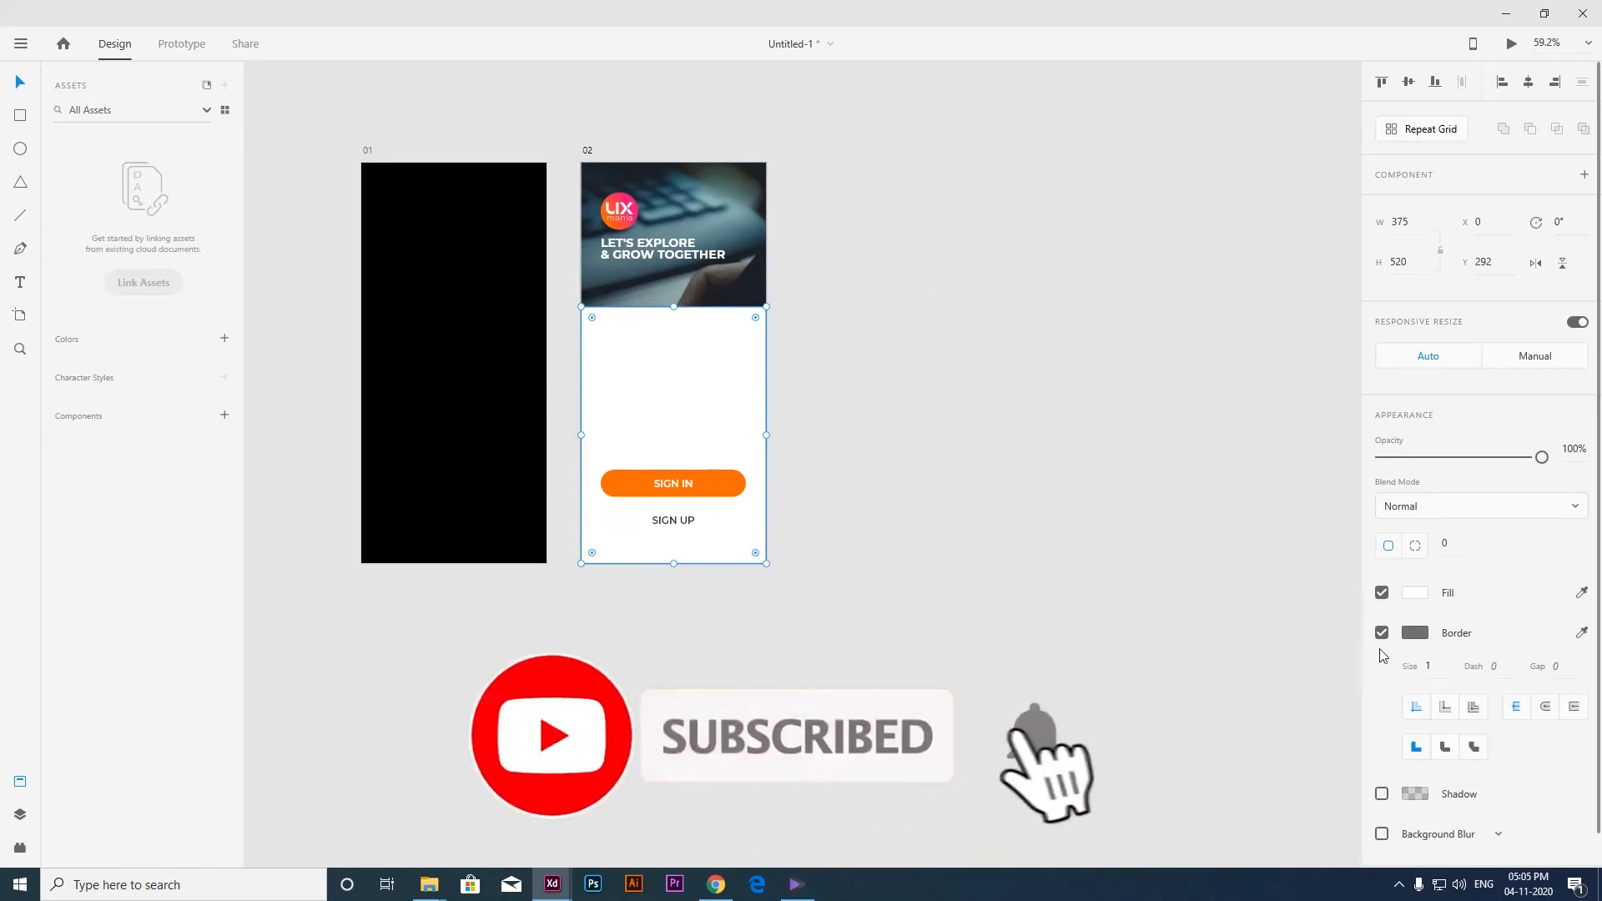
pyautogui.click(829, 409)
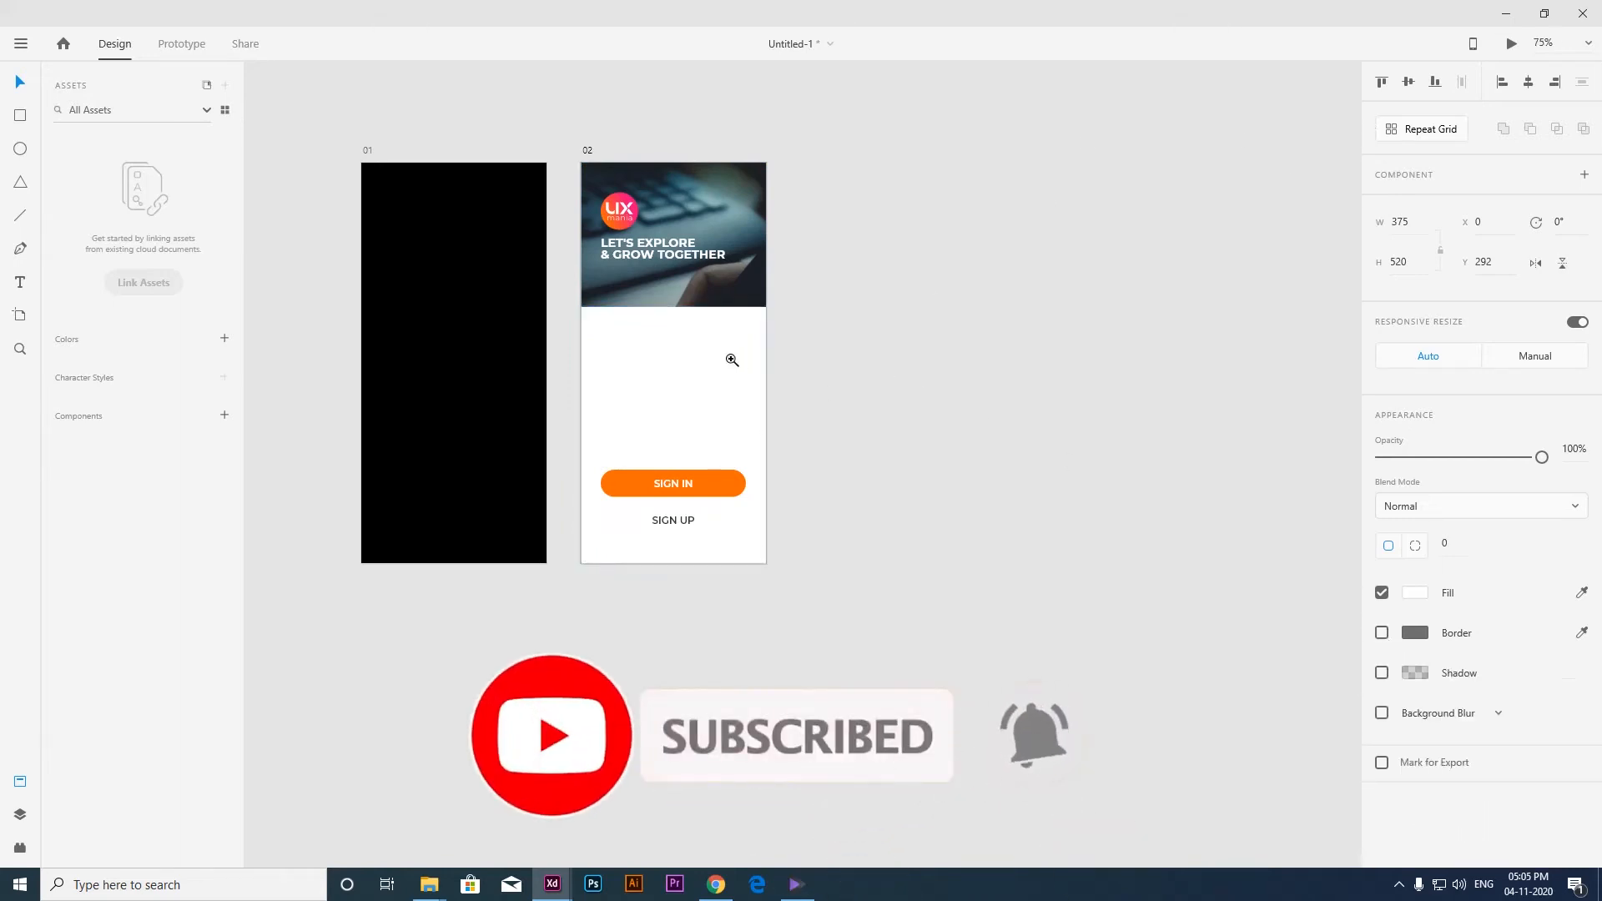
# Round only the two upper corners of the white rectangle with a radius of 50 each.
pyautogui.scroll(5, 732, 359)
pyautogui.moveTo(667, 342); pyautogui.dragTo(740, 408)
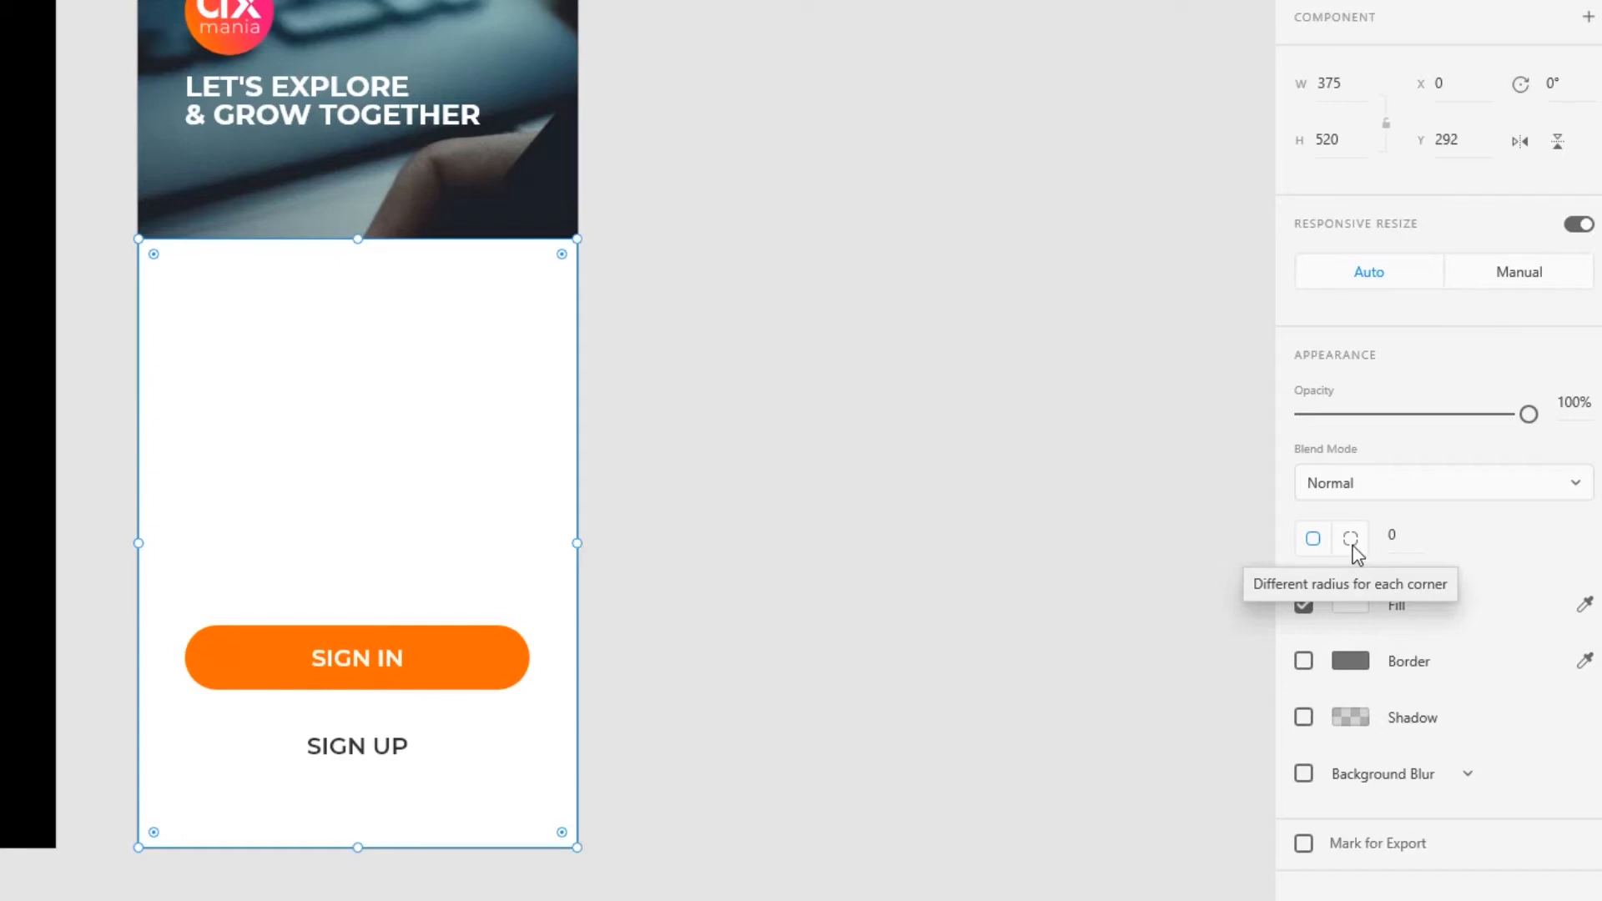
pyautogui.click(1352, 540)
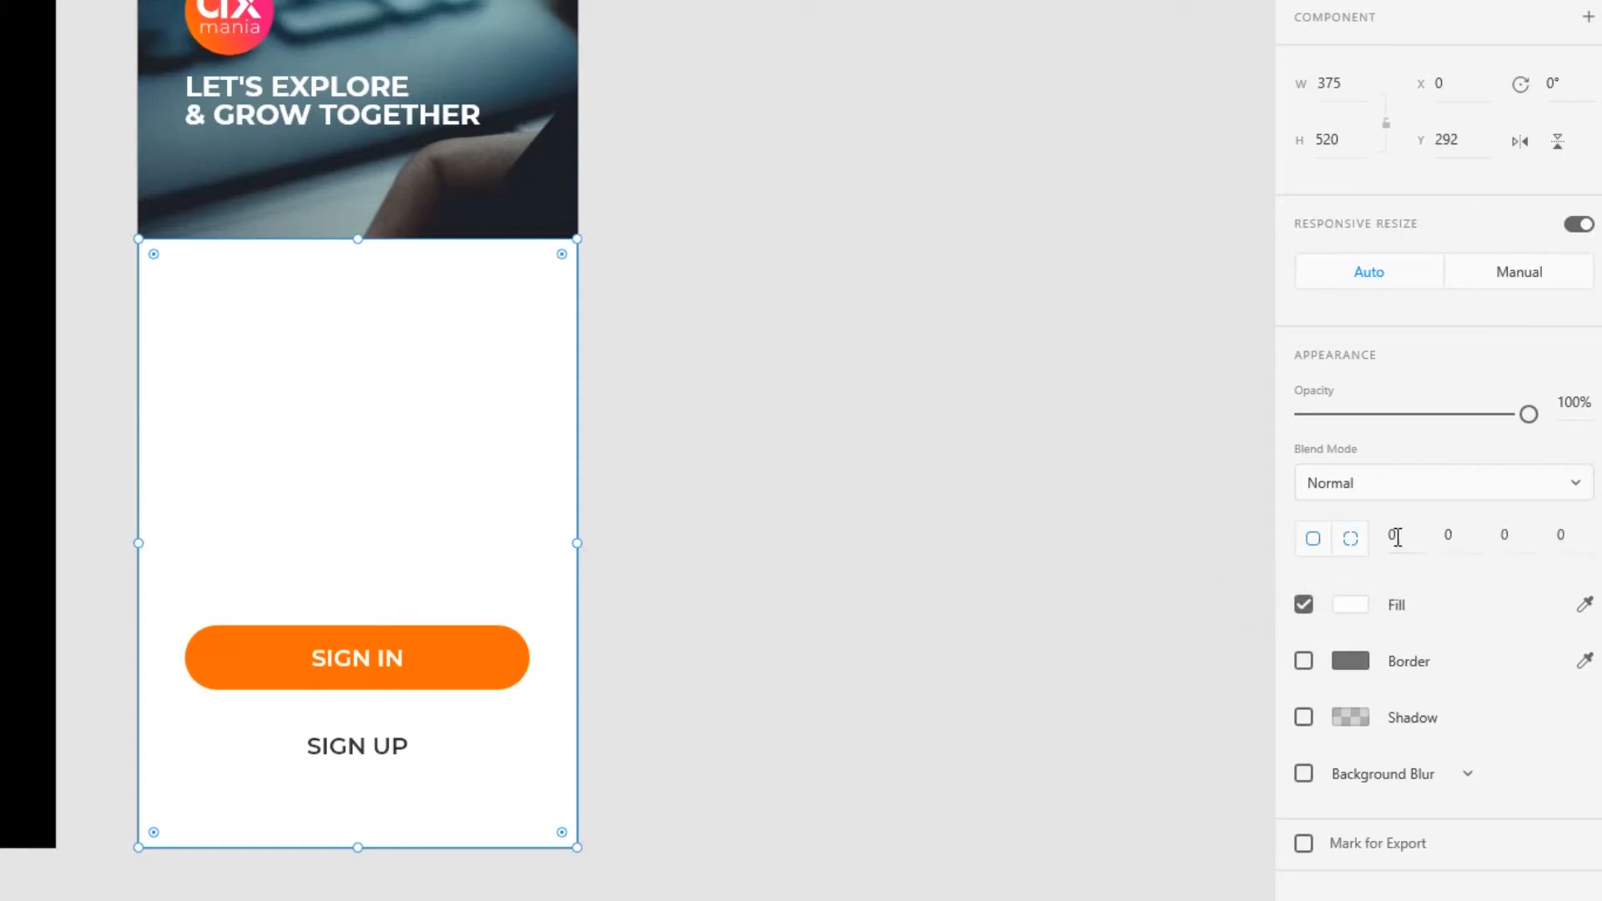
pyautogui.write('50')
pyautogui.press('Tab')
pyautogui.write('50')
pyautogui.press('Return')
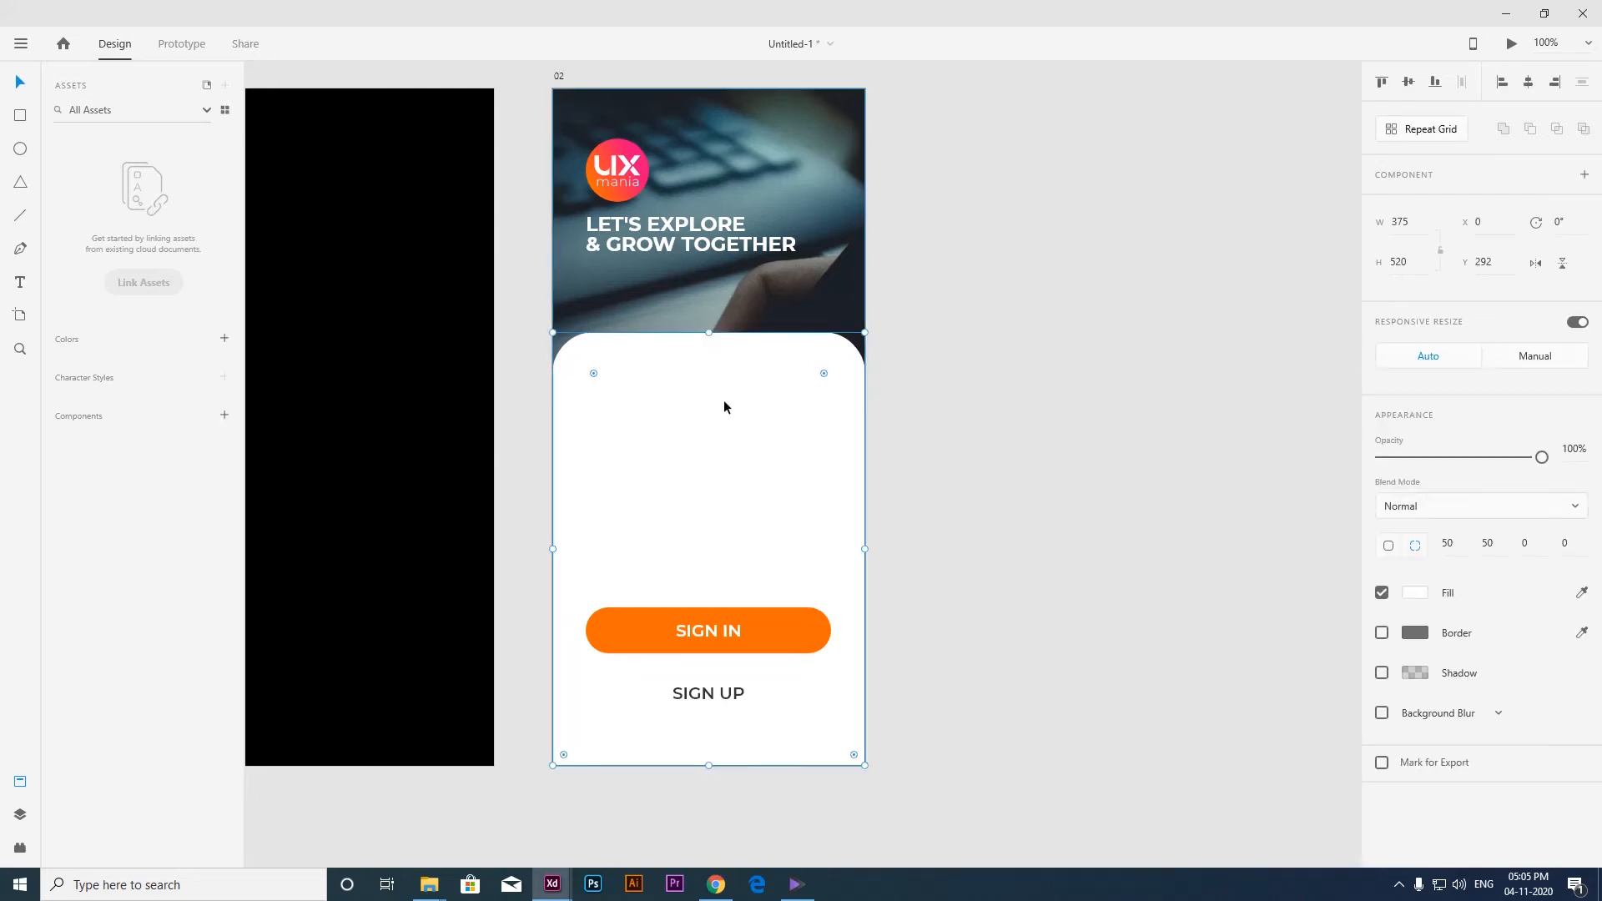
# Move the rounded white panel on artboard 02 down to Y 772 and set its opacity to 0%.
pyautogui.scroll(-3, 724, 399)
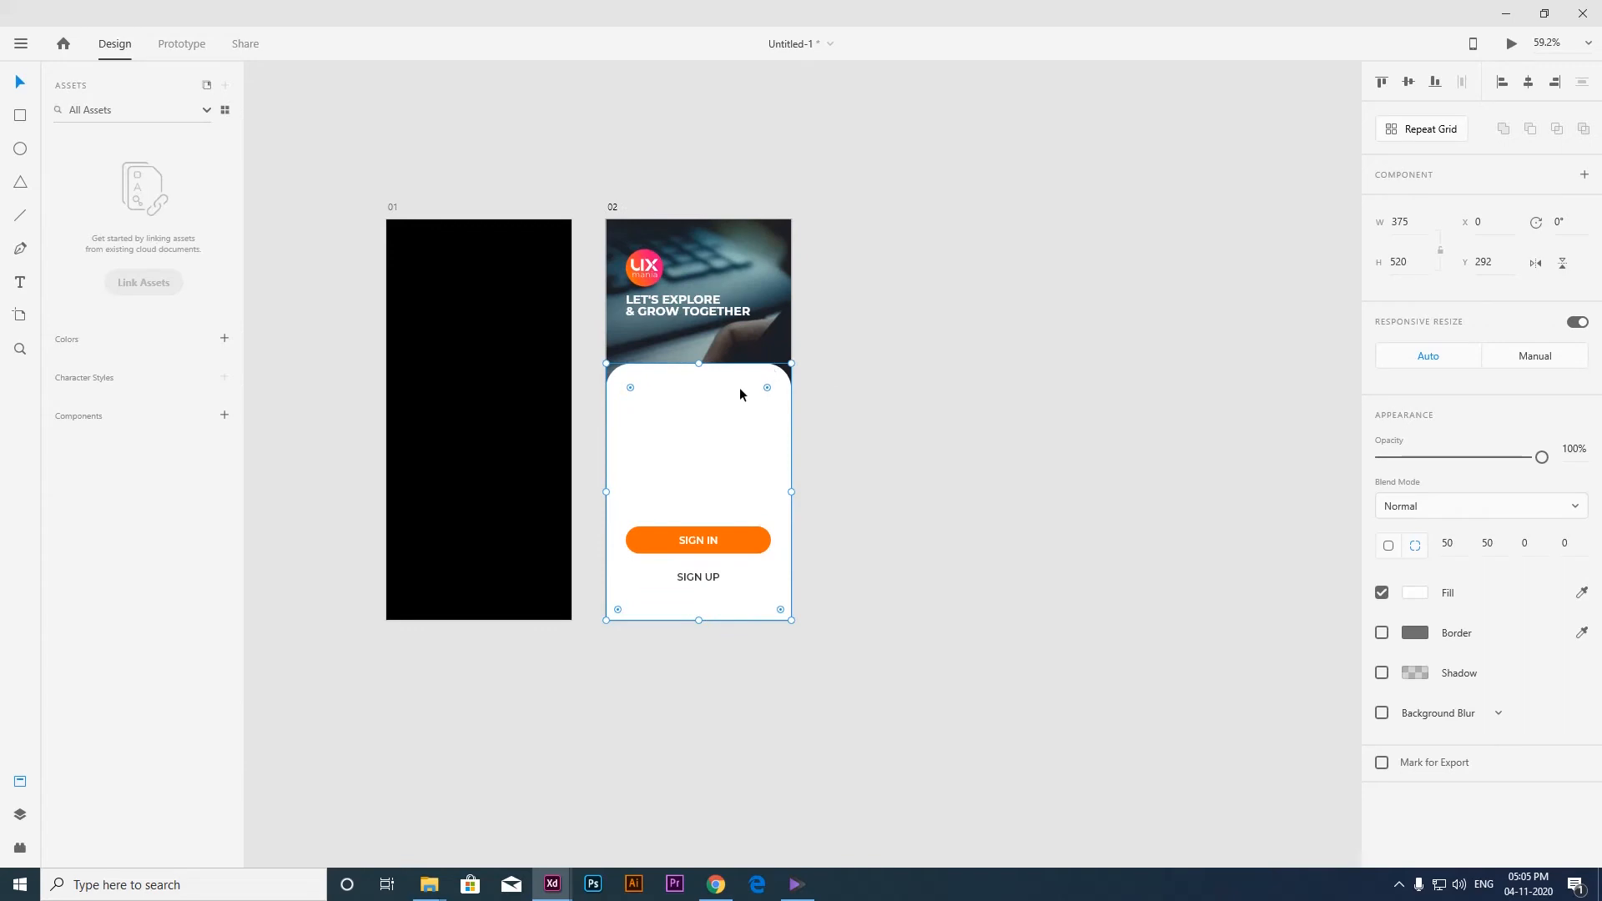
pyautogui.moveTo(739, 387); pyautogui.dragTo(734, 619)
pyautogui.click(1574, 451)
pyautogui.write('0')
pyautogui.press('Return')
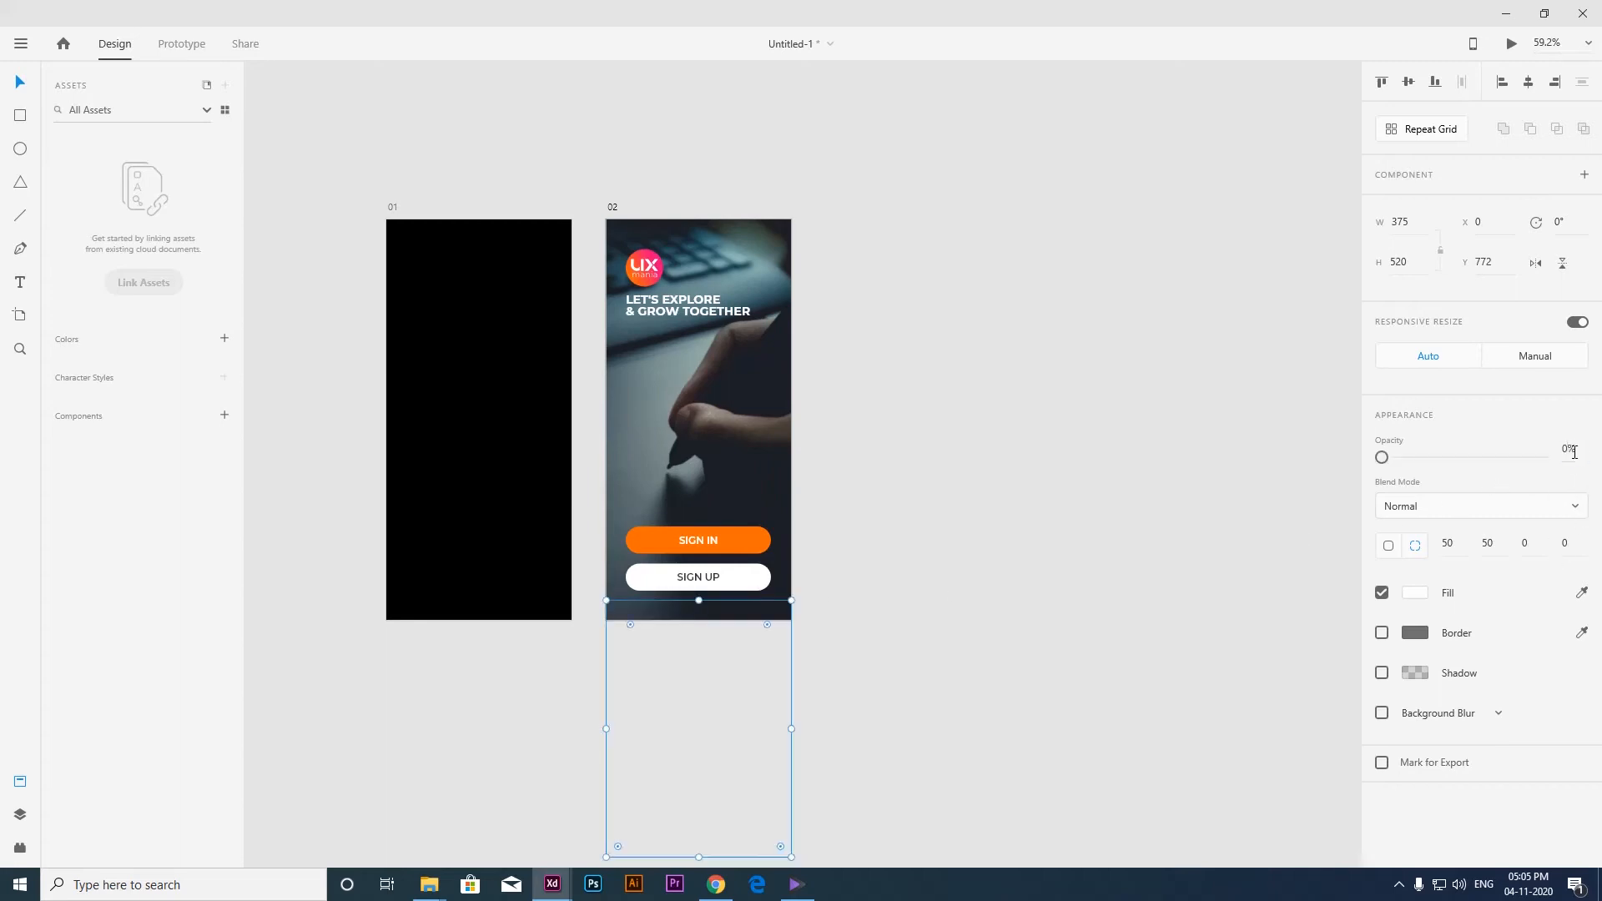
pyautogui.click(1144, 397)
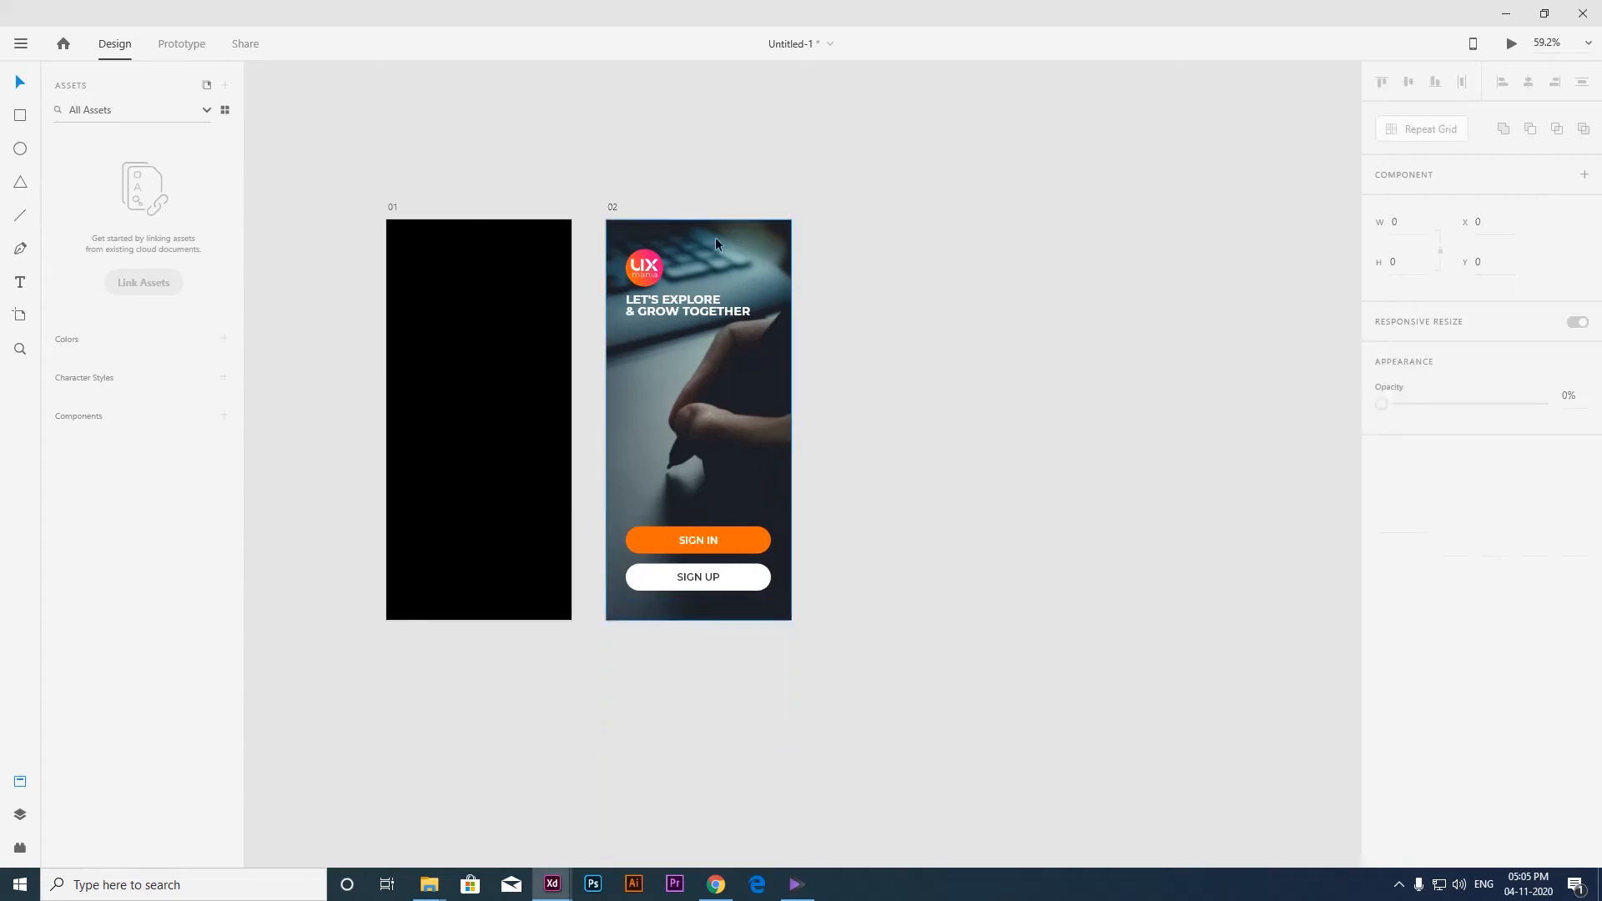
# Duplicate artboard 02 and rename the copy as 03.
pyautogui.click(612, 207)
pyautogui.hotkey('ctrl', 'd')
pyautogui.doubleClick(839, 208)
pyautogui.press('Return')
pyautogui.click(881, 193)
pyautogui.moveTo(1030, 363); pyautogui.dragTo(930, 378)
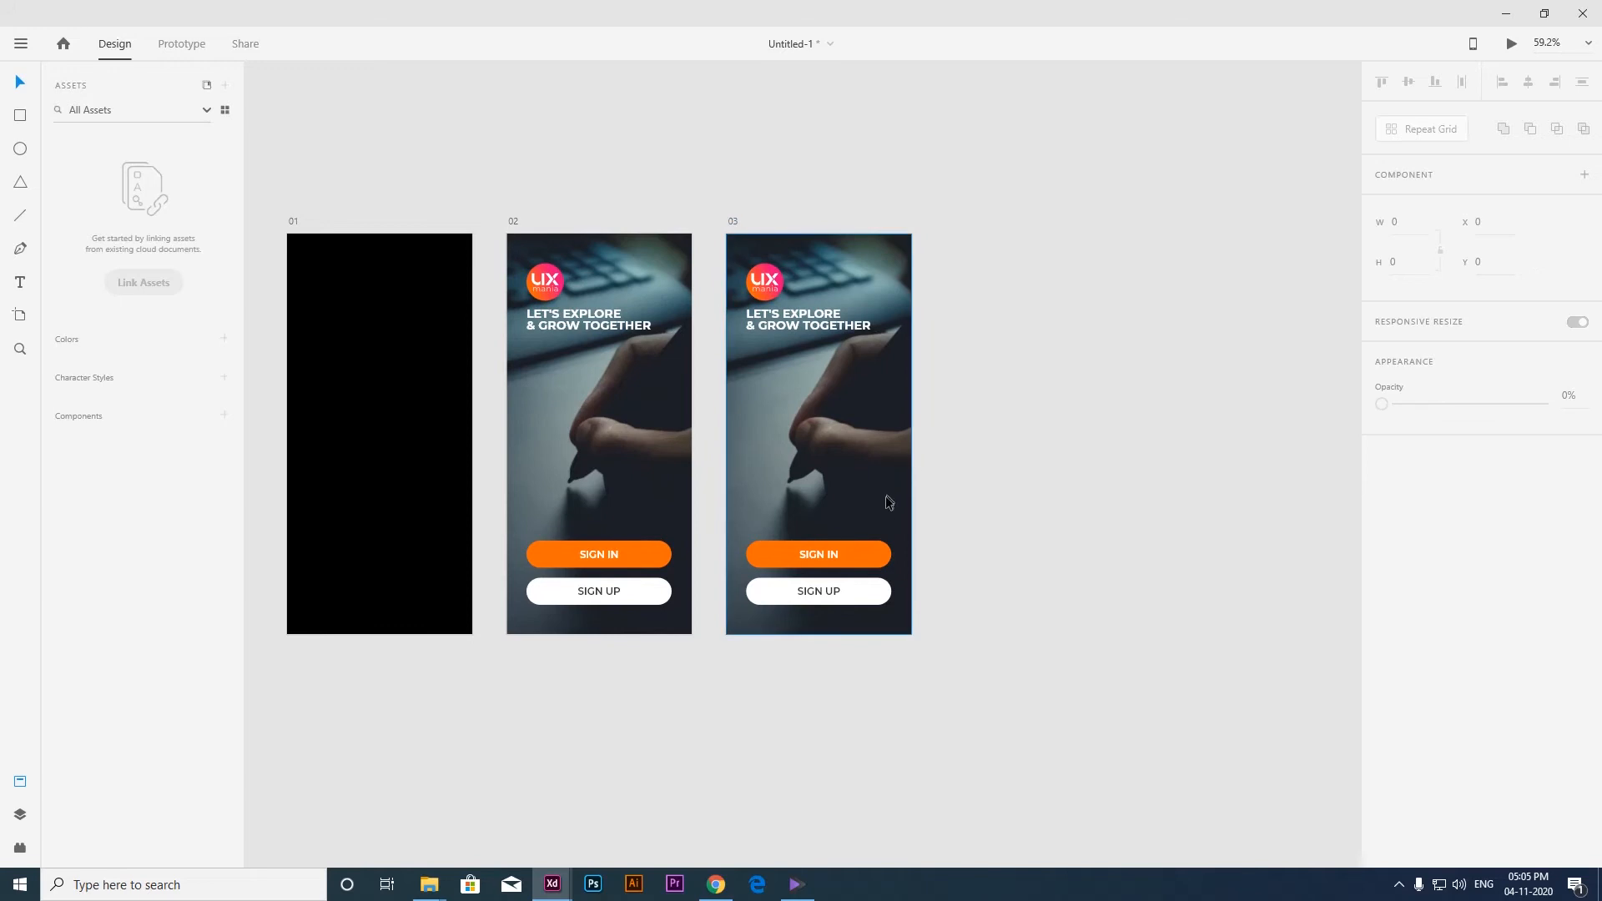
# Move the hidden rounded panel on artboard 03 up to Y 292 and set its opacity to 100%.
pyautogui.click(816, 632)
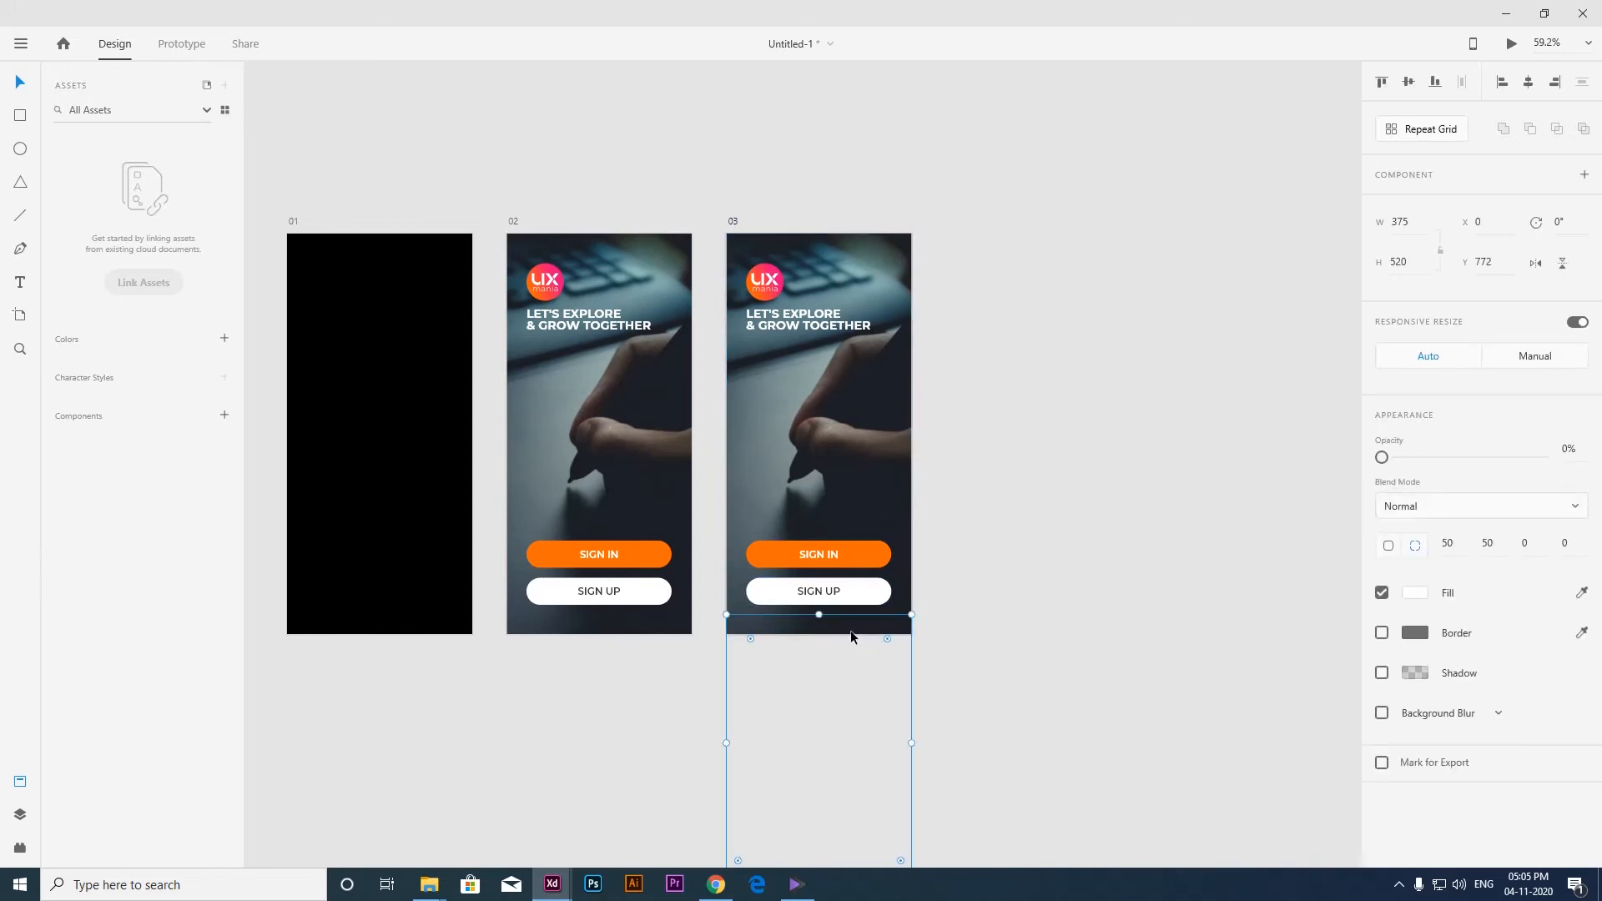
pyautogui.moveTo(849, 630); pyautogui.dragTo(844, 381)
pyautogui.click(1565, 449)
pyautogui.write('100')
pyautogui.press('Return')
pyautogui.moveTo(849, 420); pyautogui.dragTo(850, 430)
pyautogui.scroll(3, 850, 431)
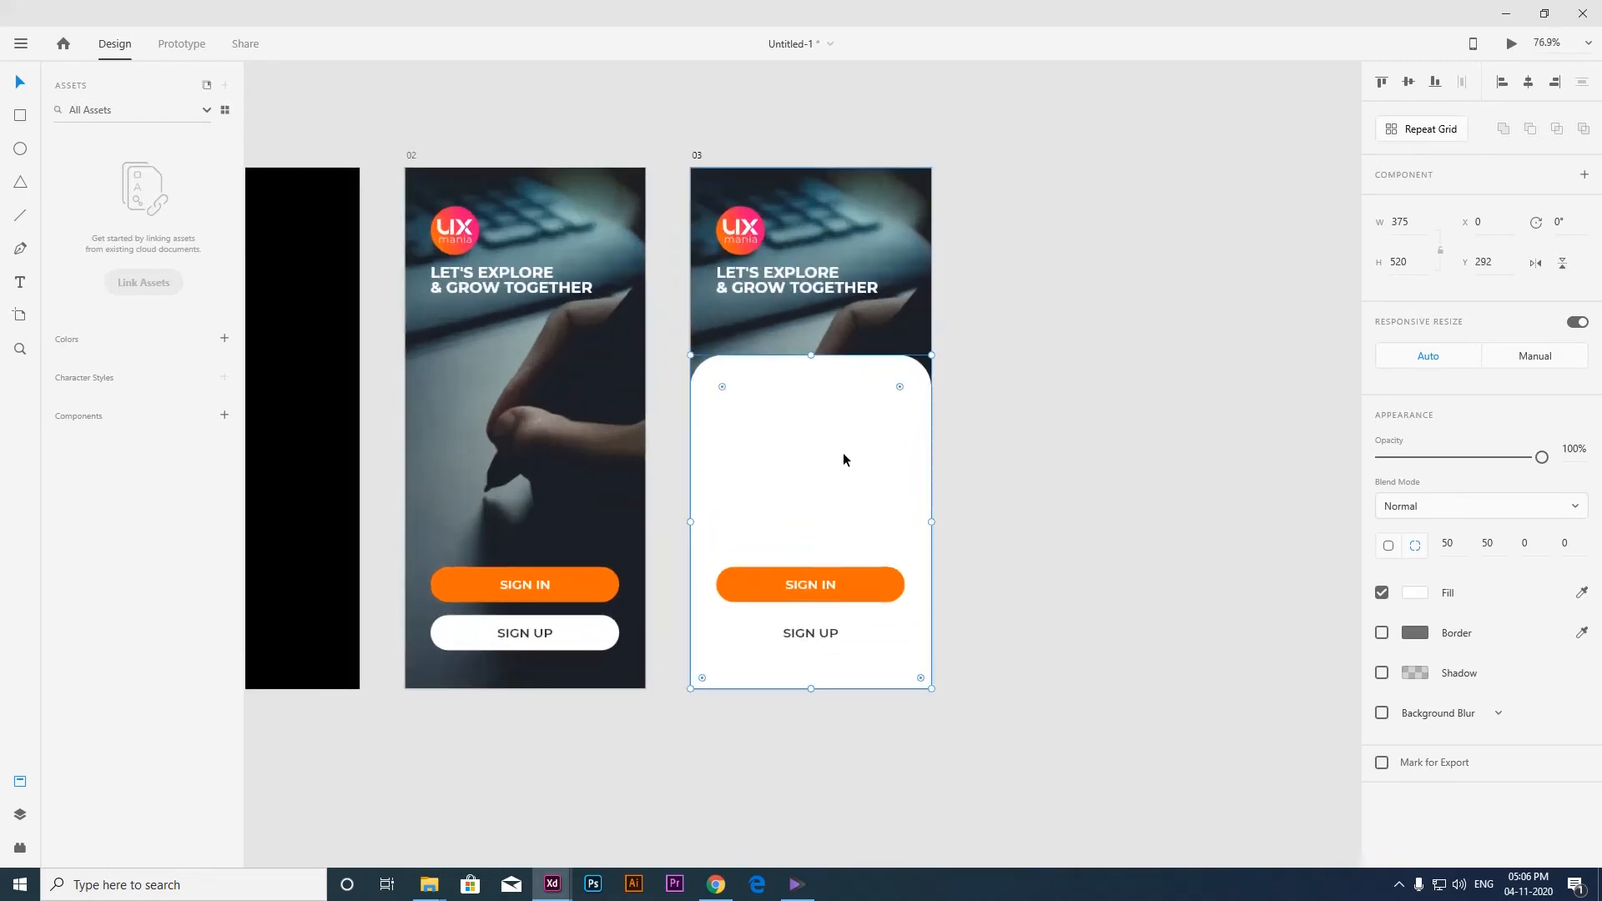
pyautogui.scroll(1, 853, 434)
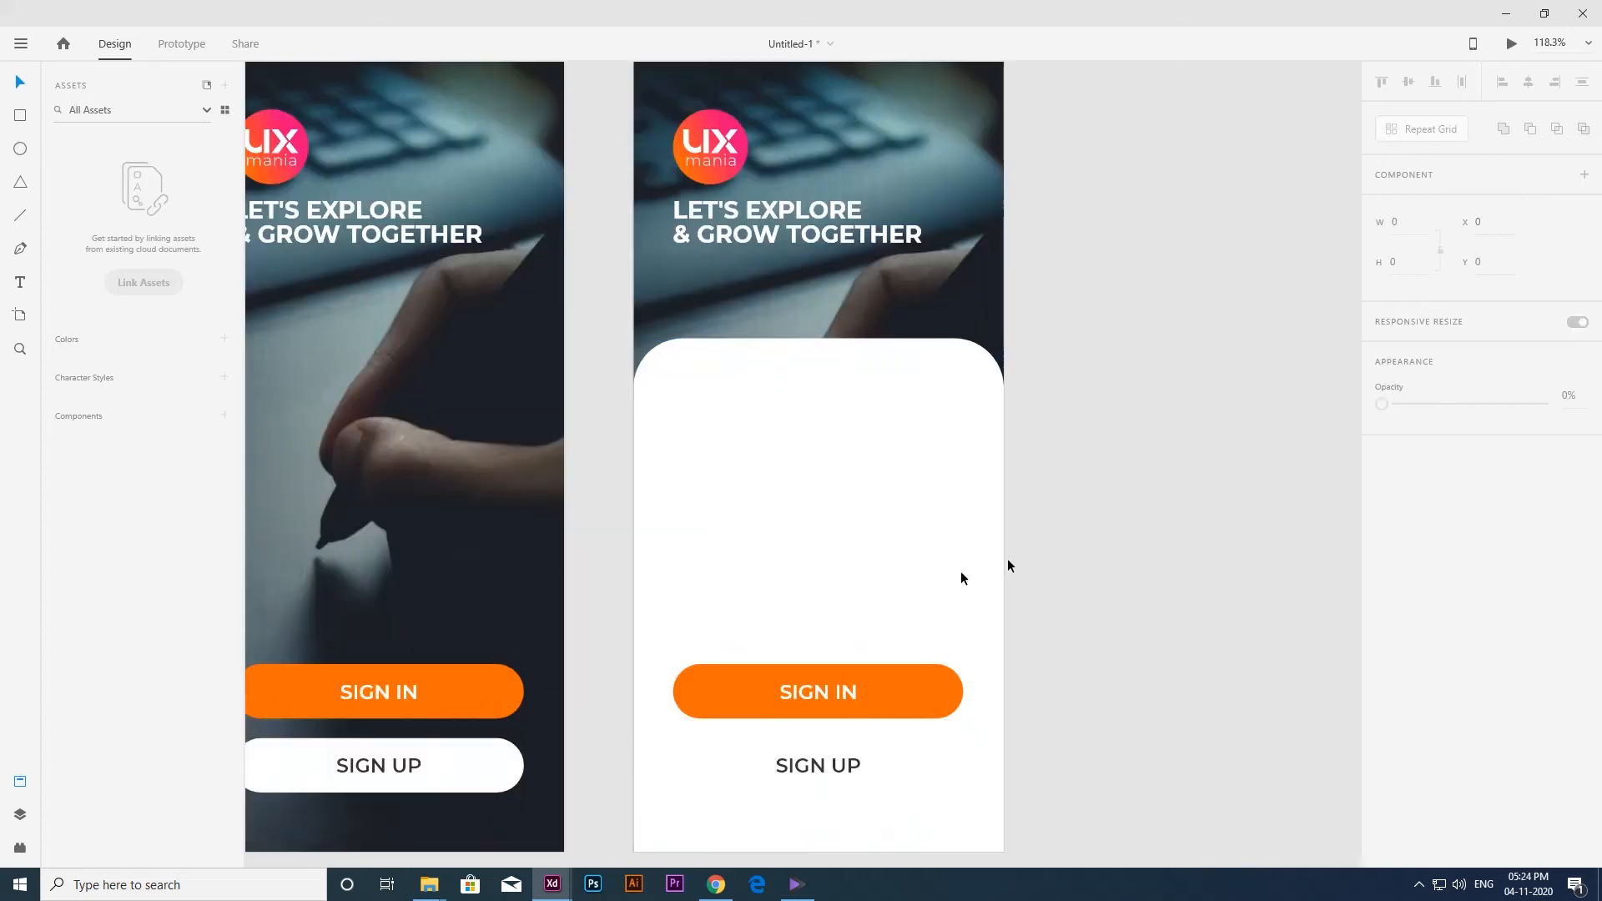
# With the layout grid shown, paste the Welcome Designer text and email and password fields onto artboard 03's white panel, and hide the grid.
pyautogui.hotkey('ctrl', 'shift', "'")
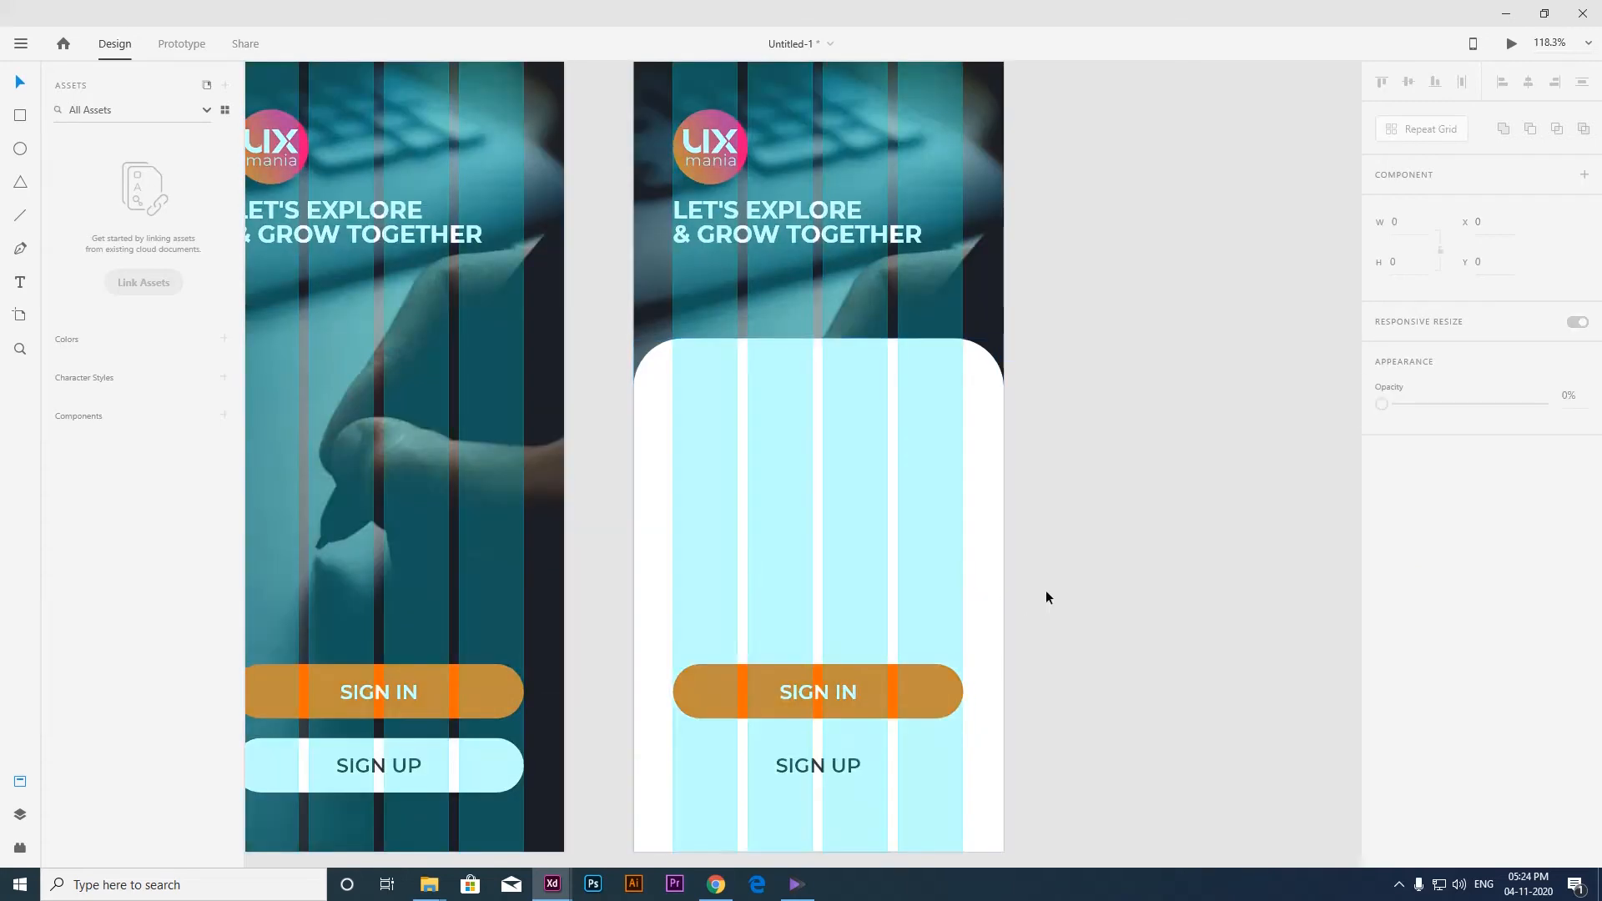
pyautogui.moveTo(828, 453); pyautogui.dragTo(858, 479)
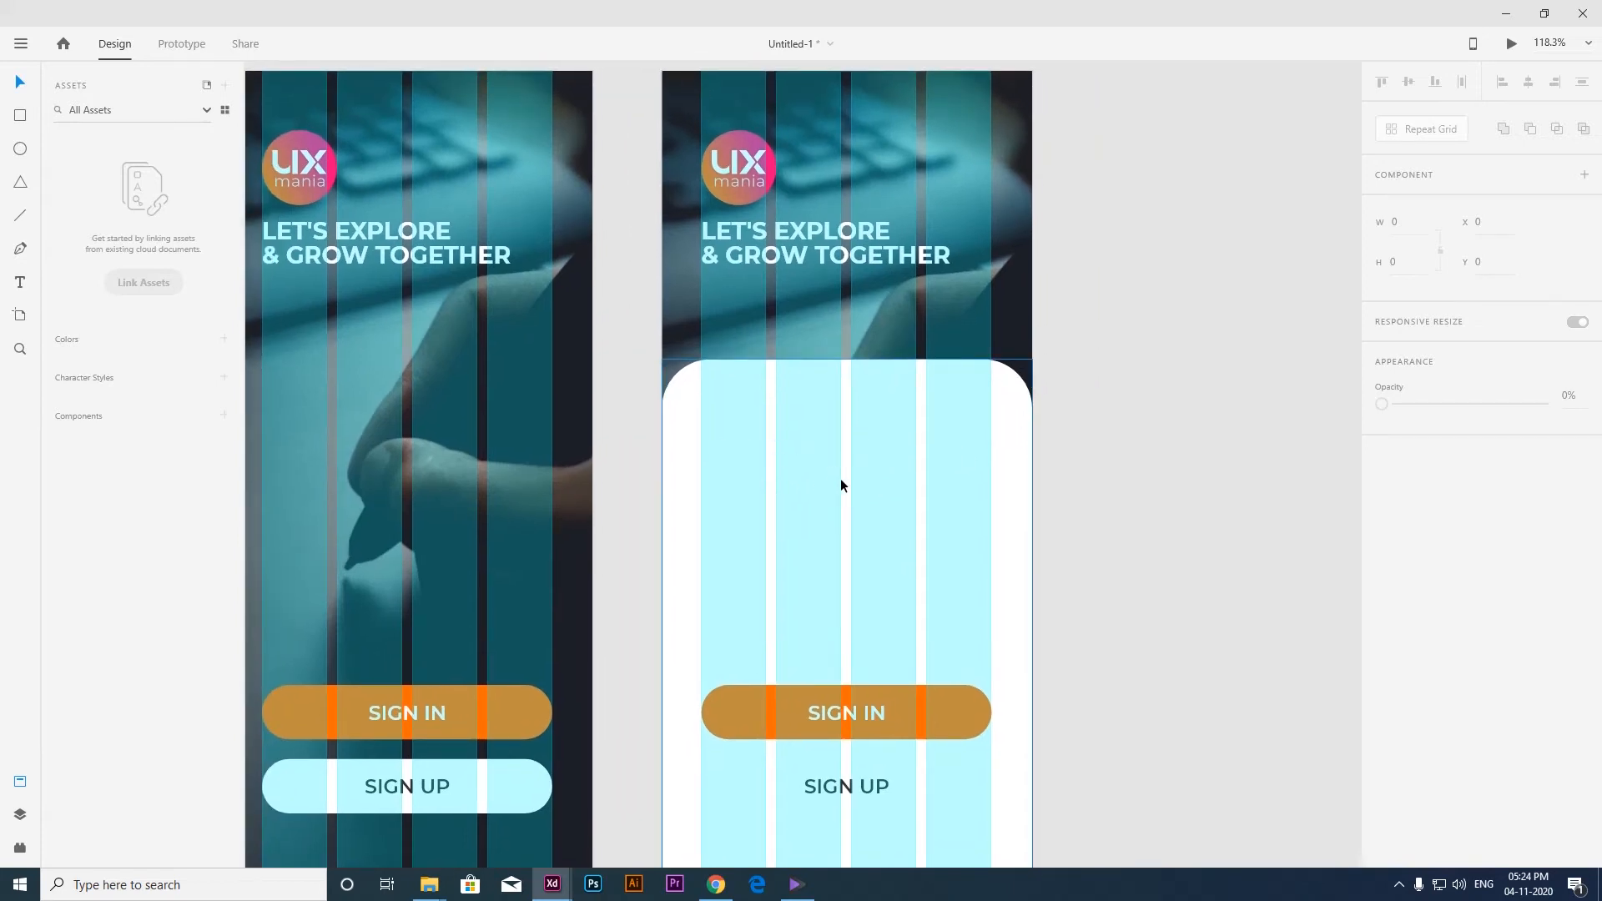
pyautogui.hotkey('ctrl', 'v')
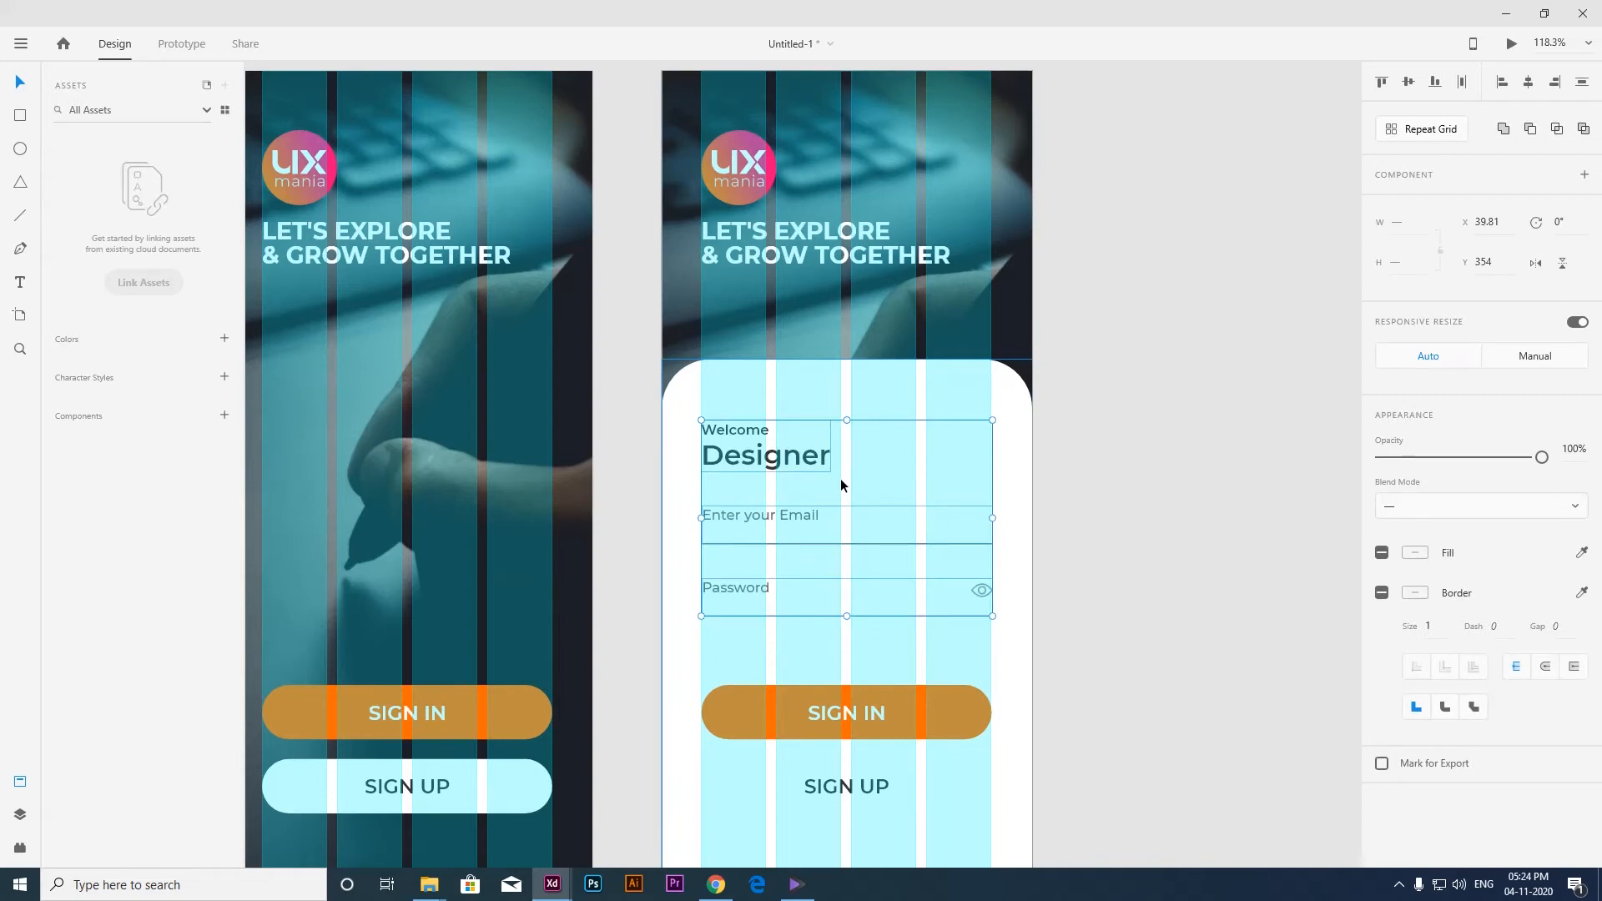
pyautogui.click(1109, 519)
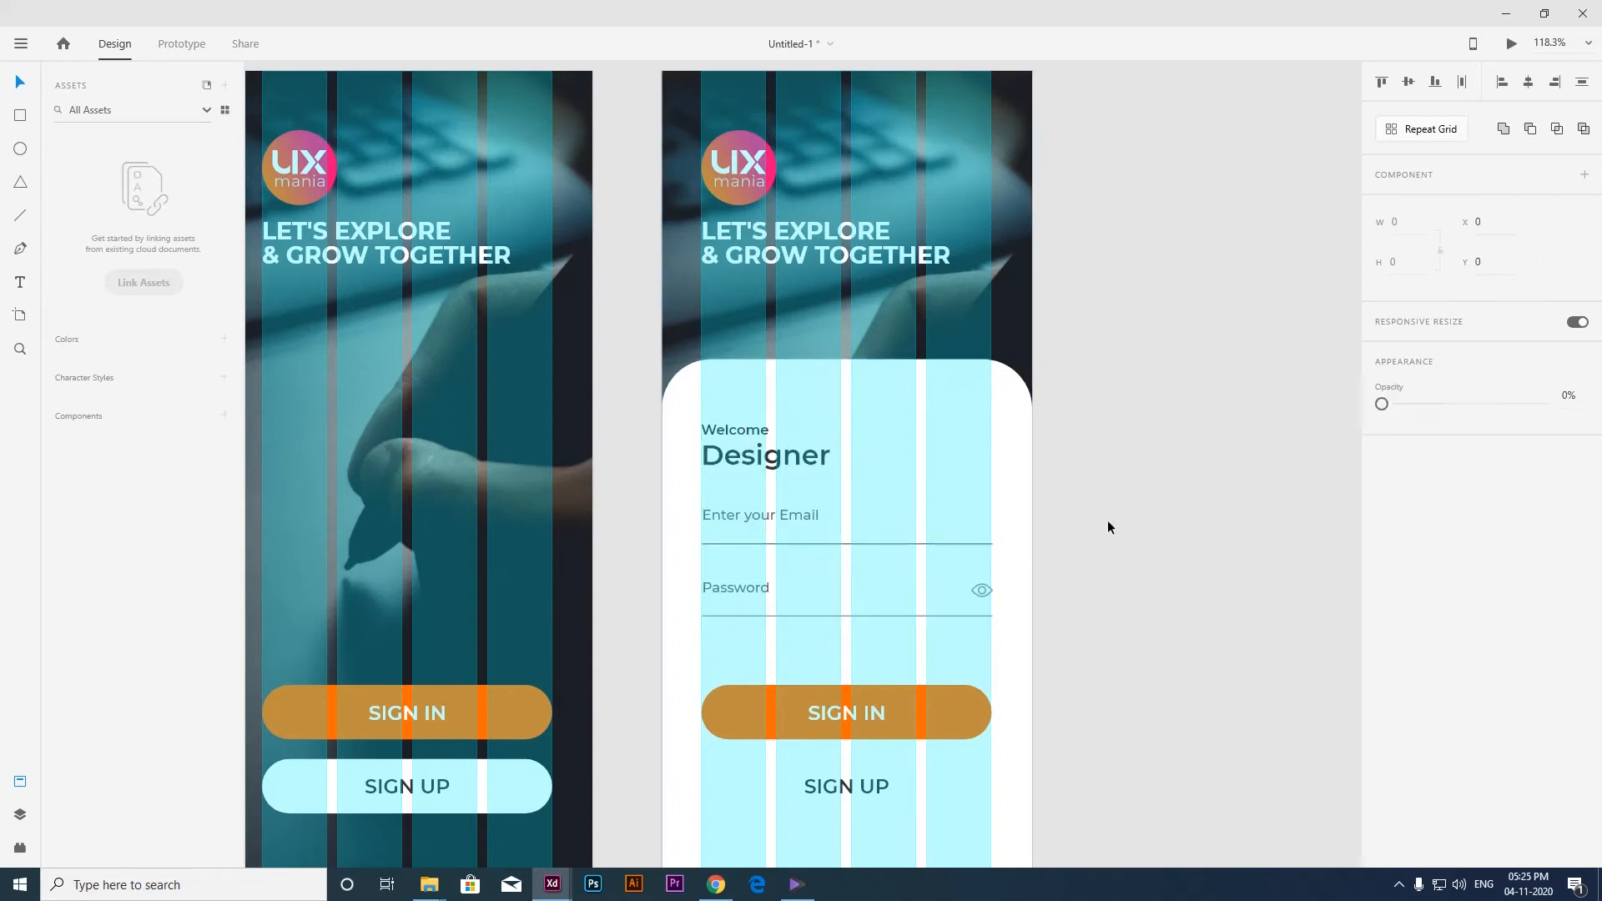
pyautogui.scroll(3, 803, 526)
pyautogui.hotkey('ctrl', 'shift', "'")
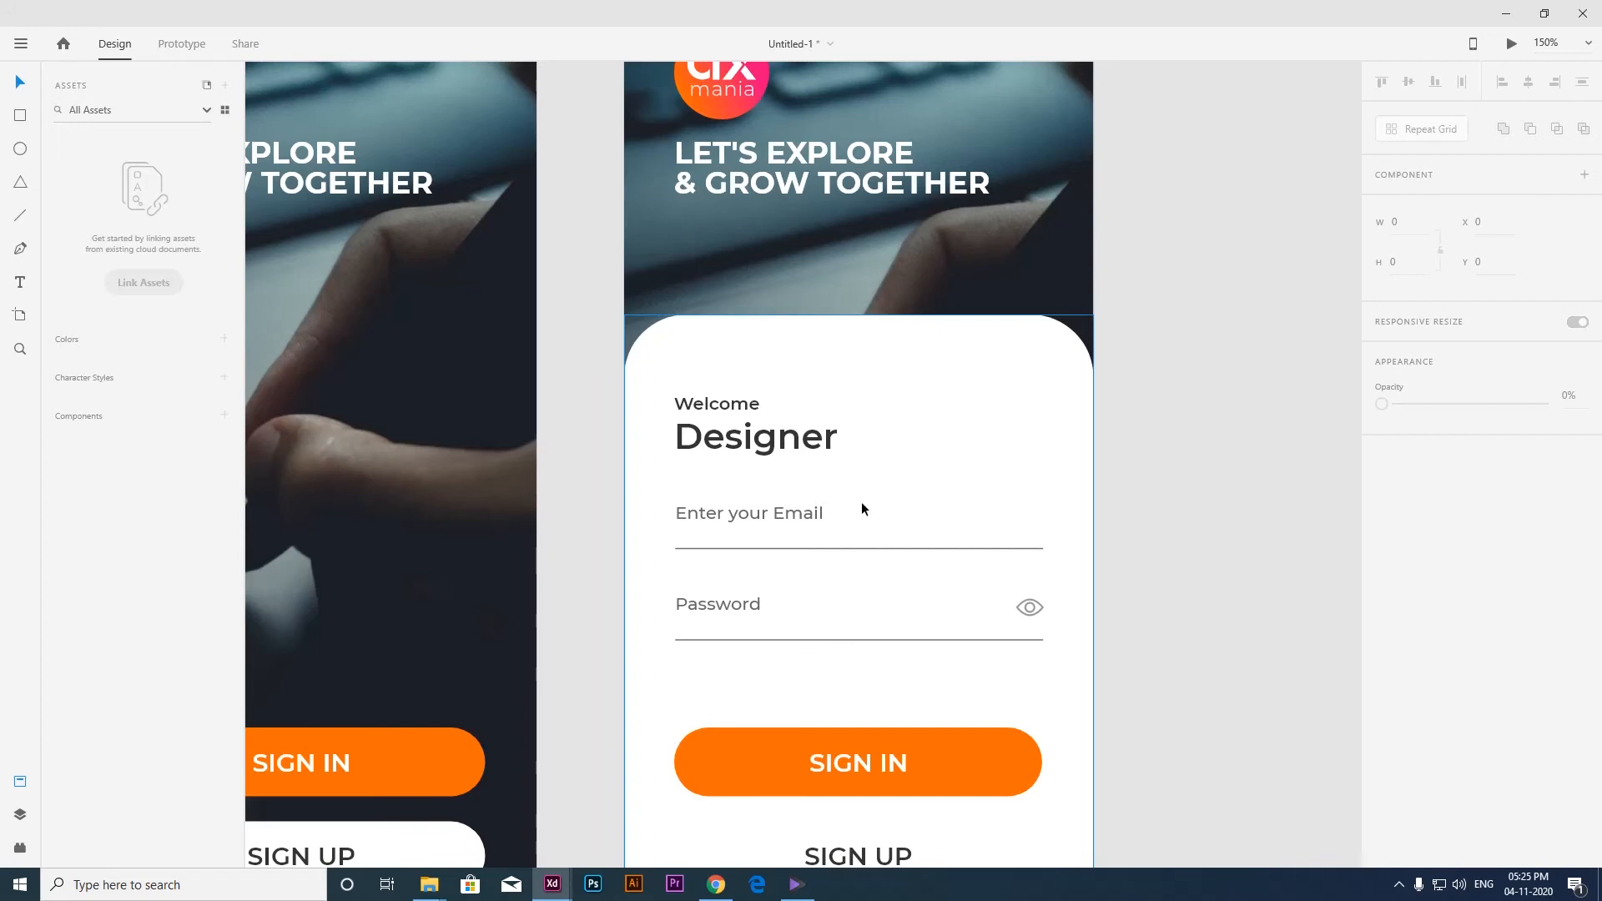
pyautogui.scroll(-3, 754, 486)
pyautogui.click(753, 493)
pyautogui.keyDown('shift'); pyautogui.click(746, 556); pyautogui.keyUp('shift')
pyautogui.moveTo(767, 550); pyautogui.dragTo(773, 566)
pyautogui.hotkey('ctrl', 'z')
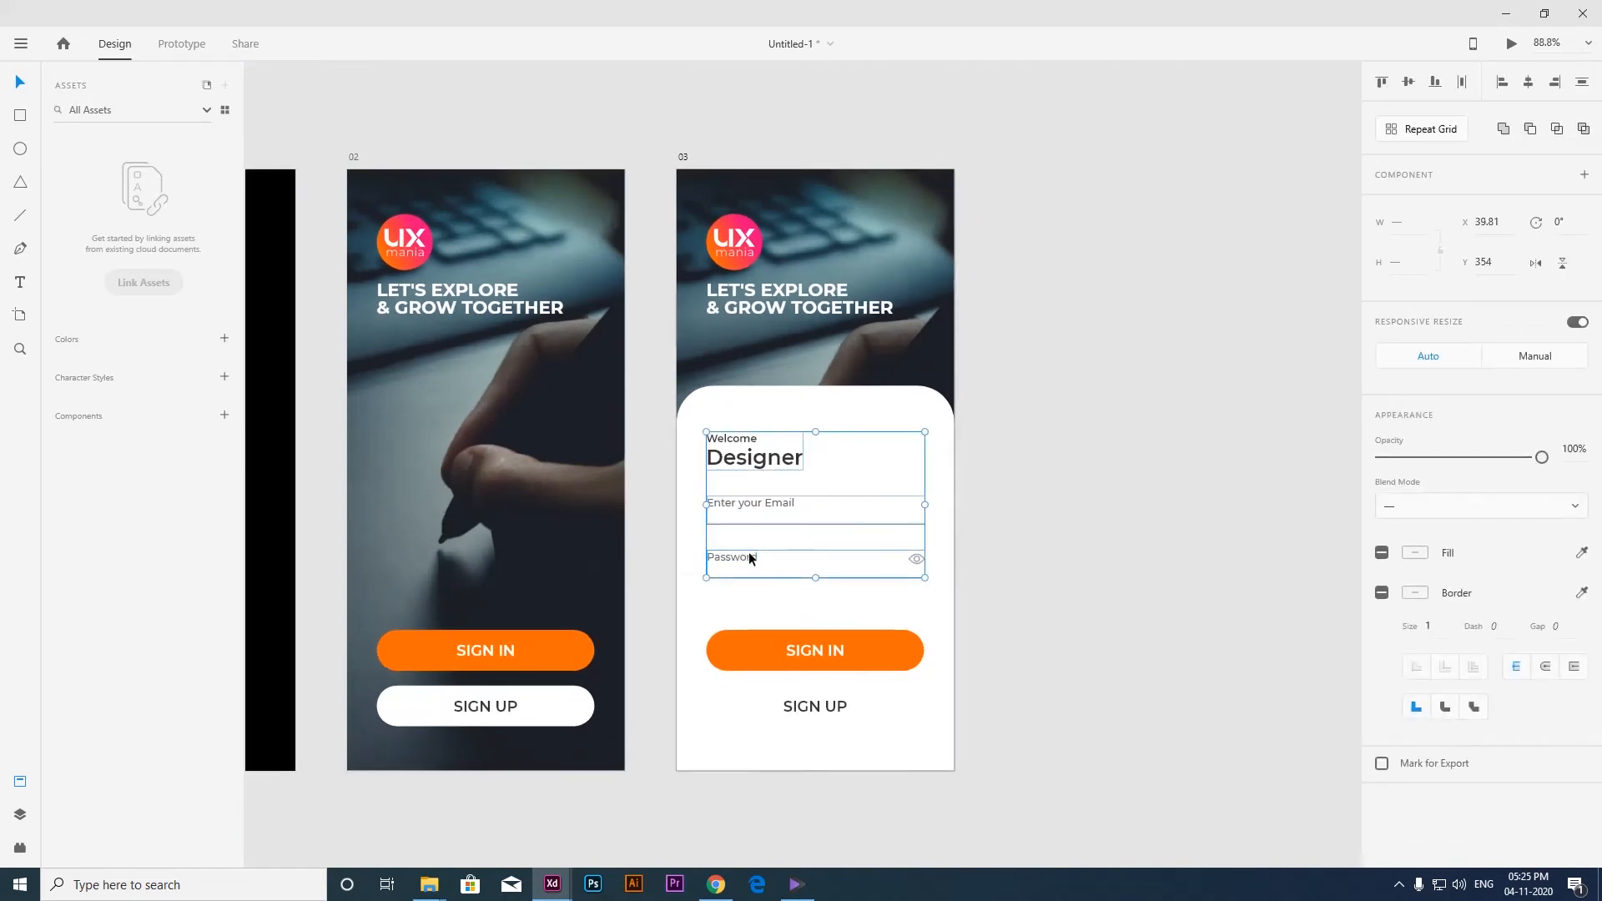
# Check the alignment of artboard 03's welcome text and form fields against the layout grid.
pyautogui.hotkey('ctrl', 'shift', "'")
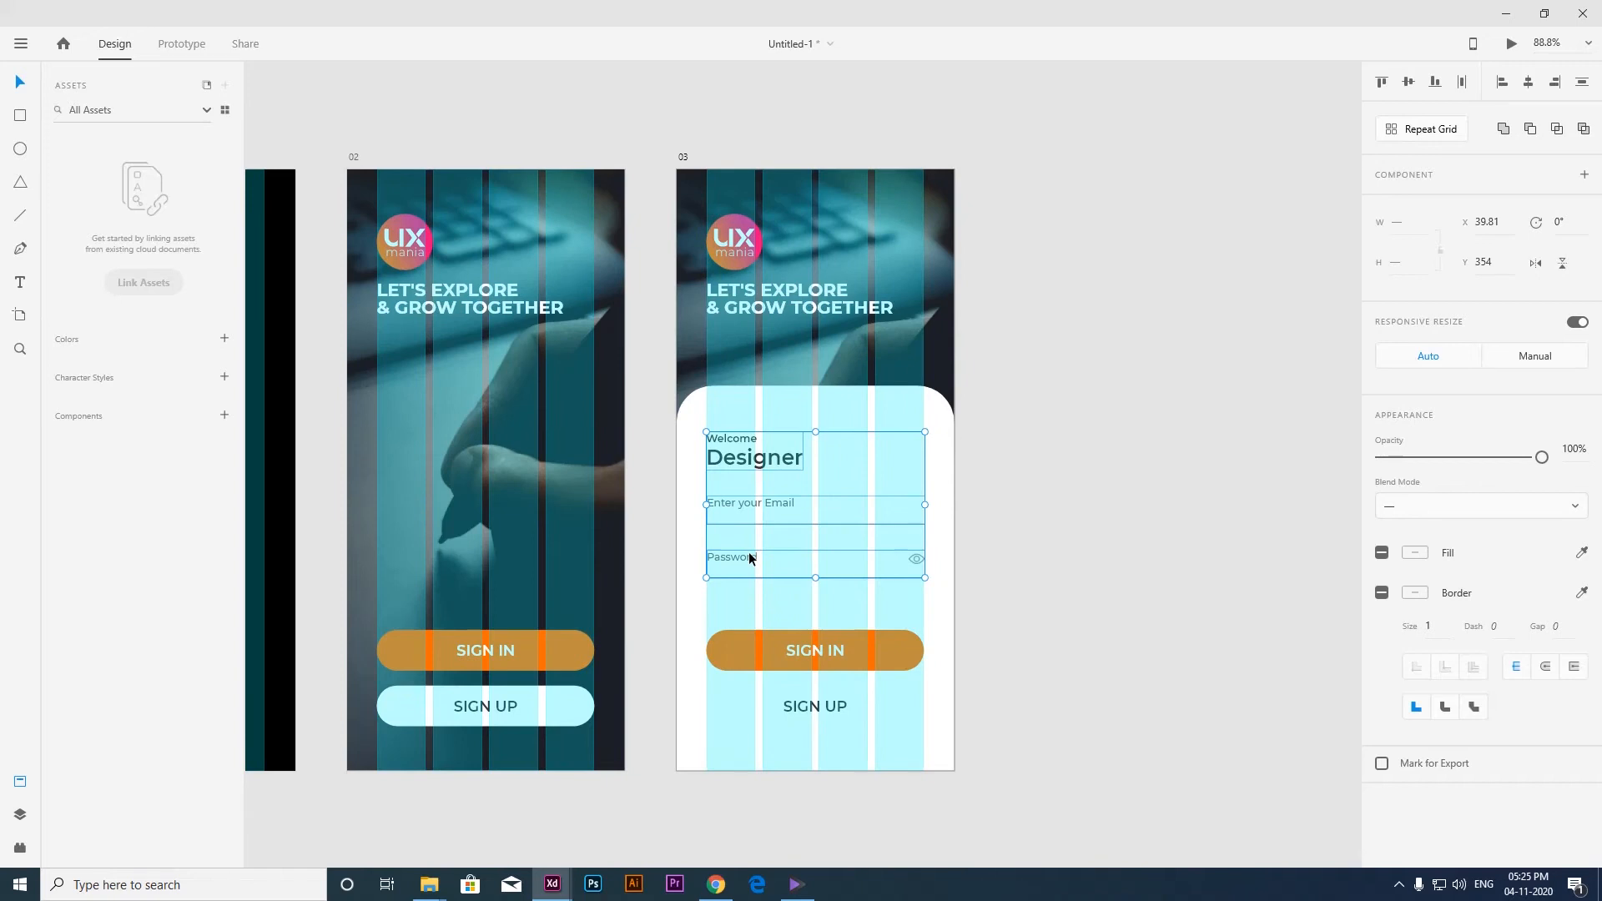
pyautogui.click(1050, 573)
pyautogui.hotkey('ctrl', 'shift', "'")
pyautogui.scroll(2, 938, 602)
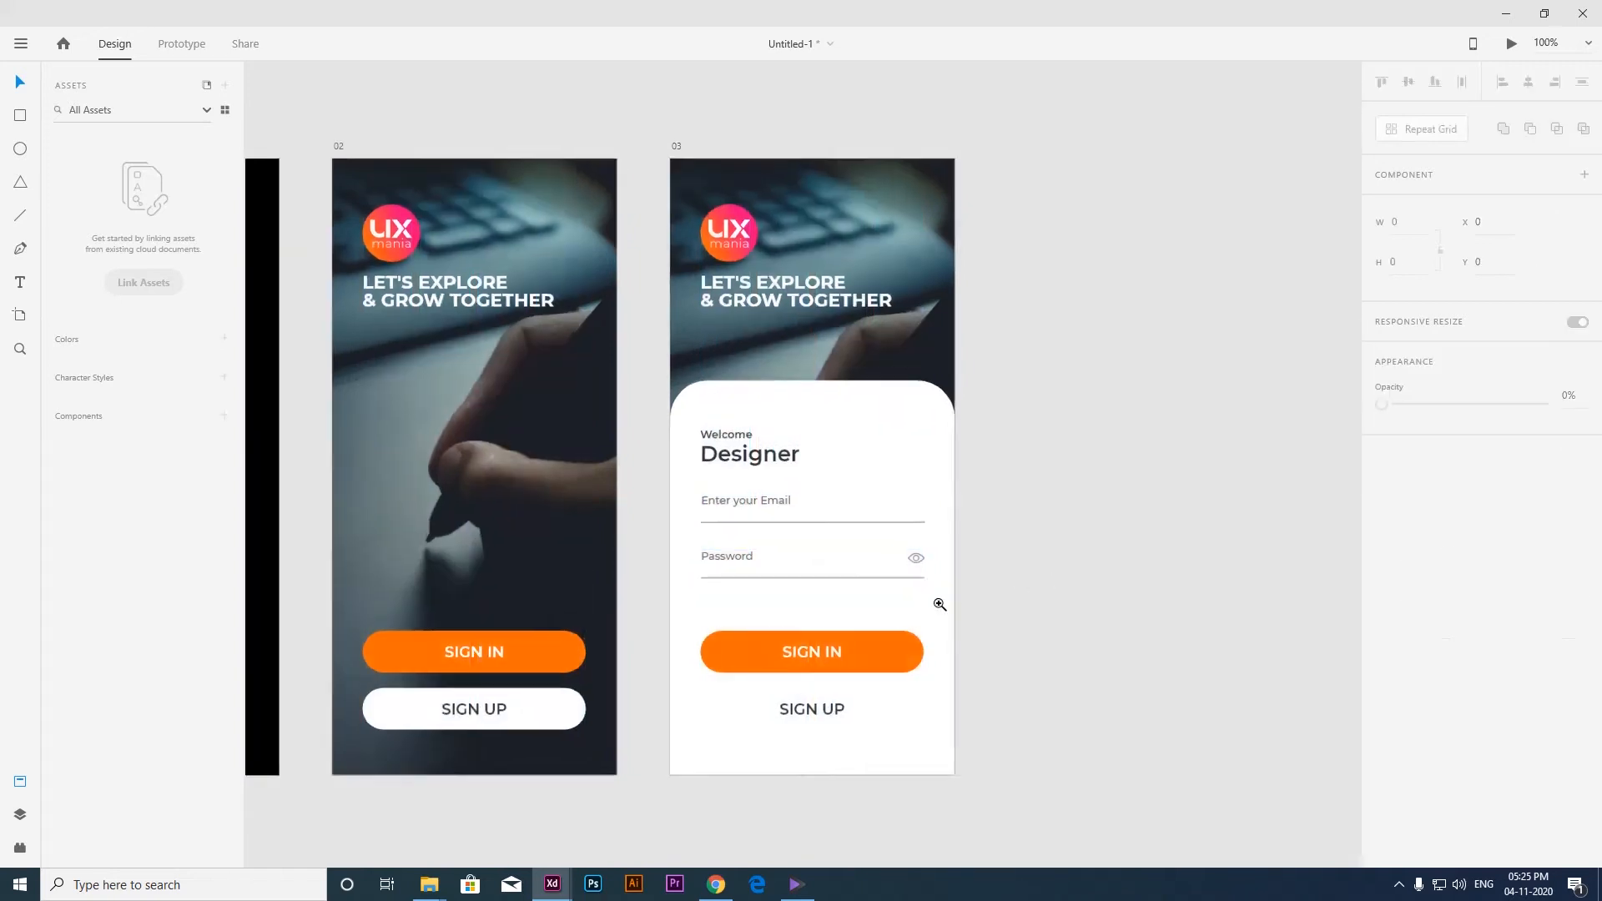
pyautogui.moveTo(938, 602); pyautogui.dragTo(840, 616)
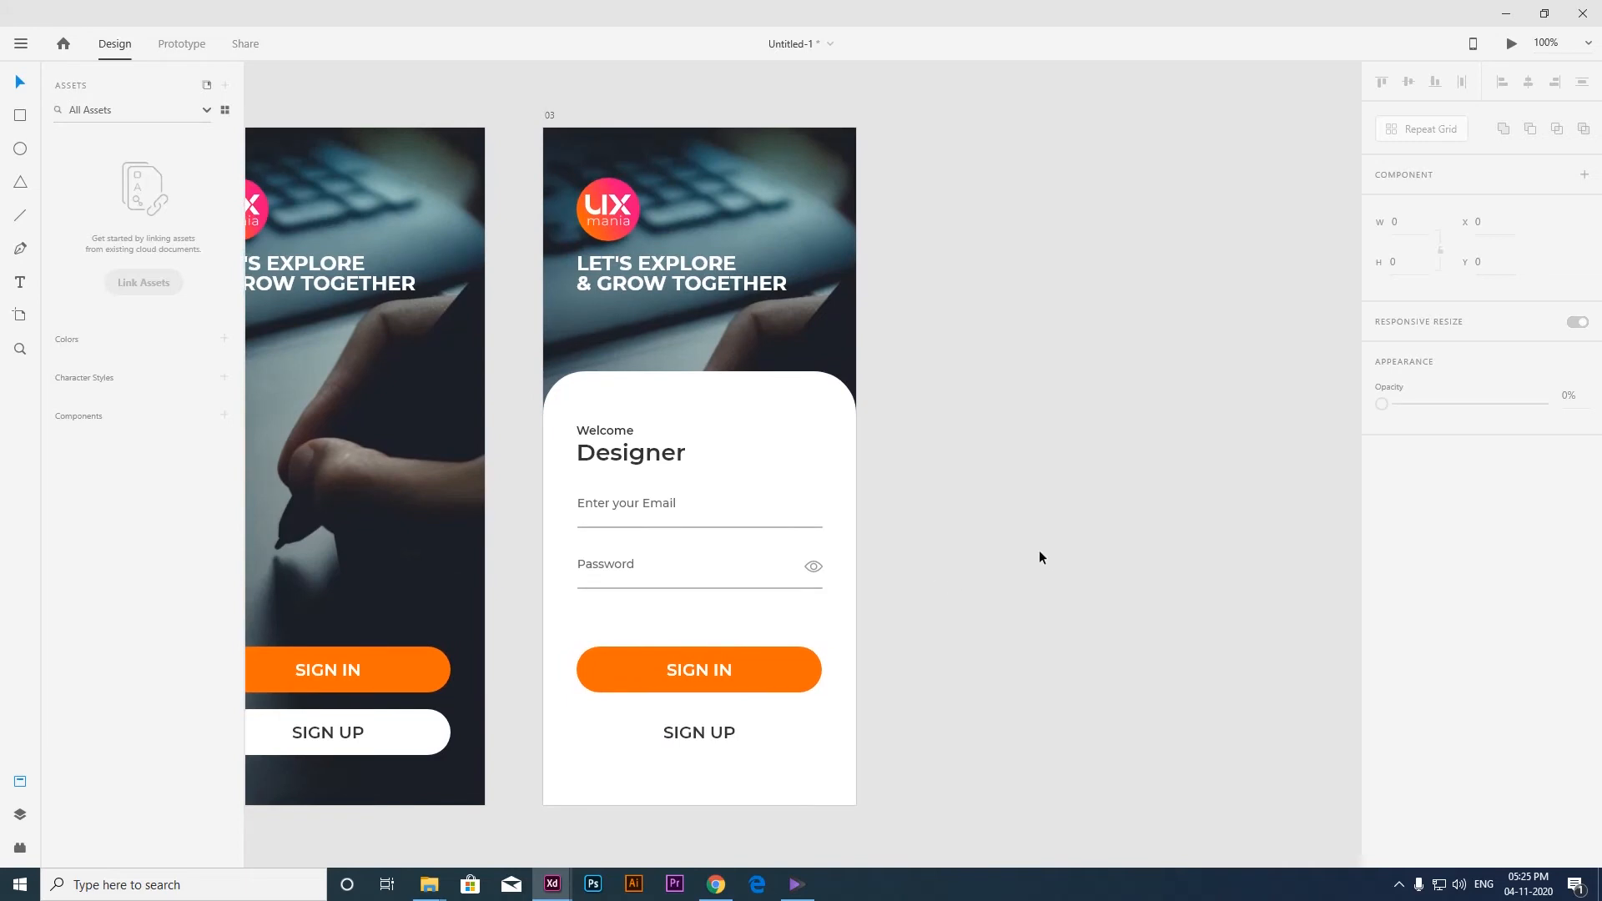
# Group the Welcome Designer heading, email field and password field on artboard 03.
pyautogui.click(621, 454)
pyautogui.keyDown('shift'); pyautogui.click(619, 504); pyautogui.keyUp('shift')
pyautogui.keyDown('shift'); pyautogui.click(604, 567); pyautogui.keyUp('shift')
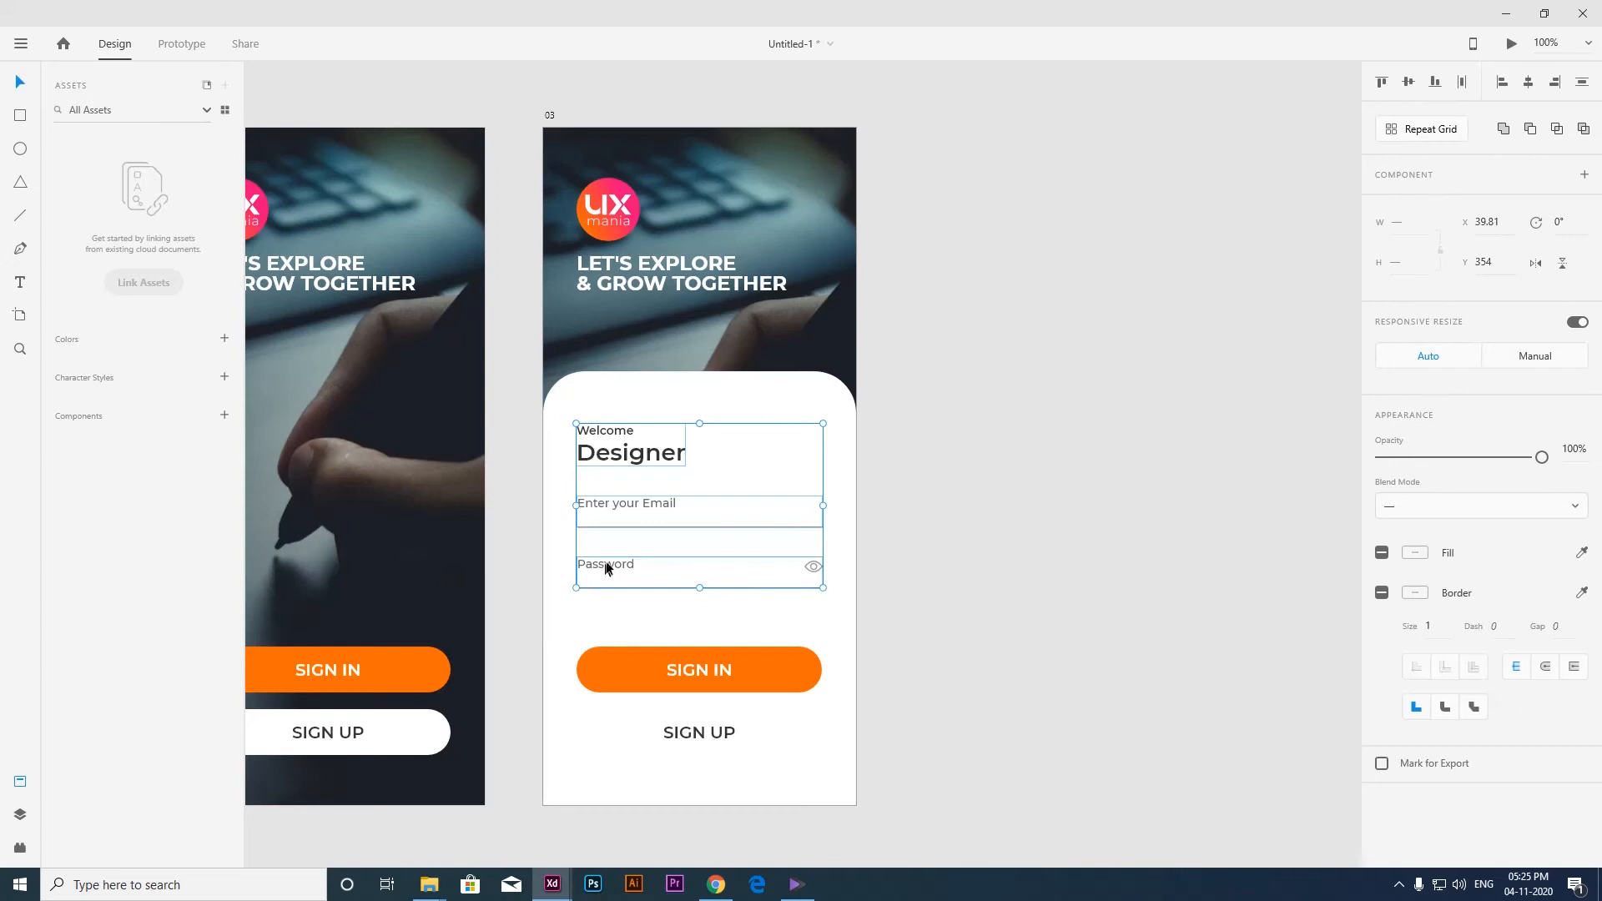
pyautogui.hotkey('ctrl', 'g')
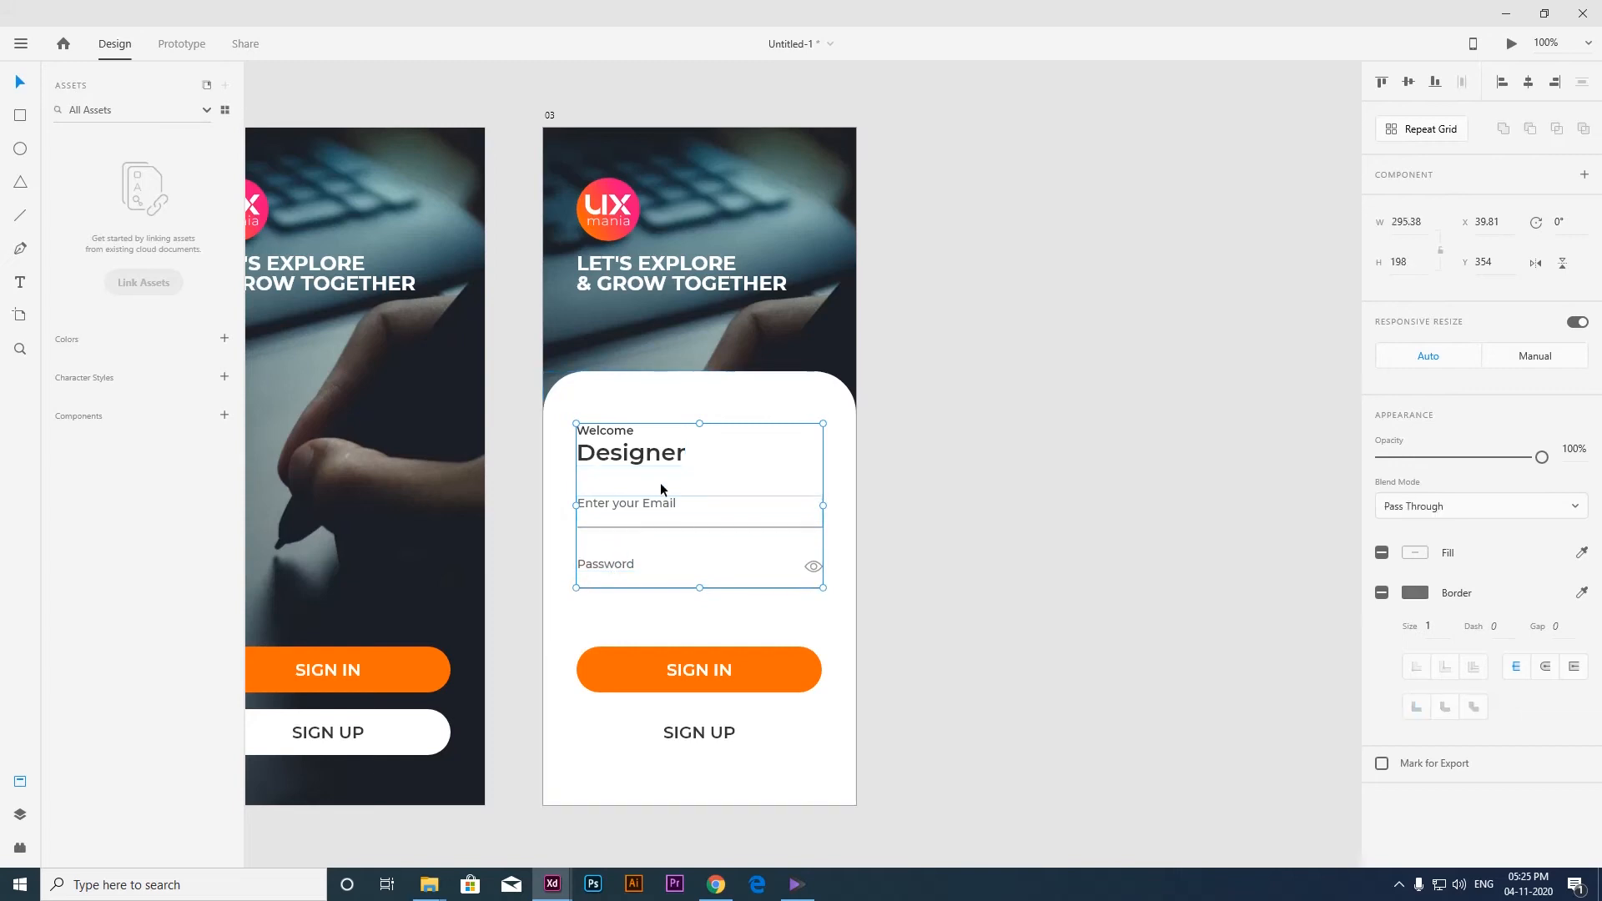
# Place a copy of the grouped sign-in form beside artboard 03 at X 1312.81, Y 354.
pyautogui.moveTo(619, 453); pyautogui.dragTo(934, 459)
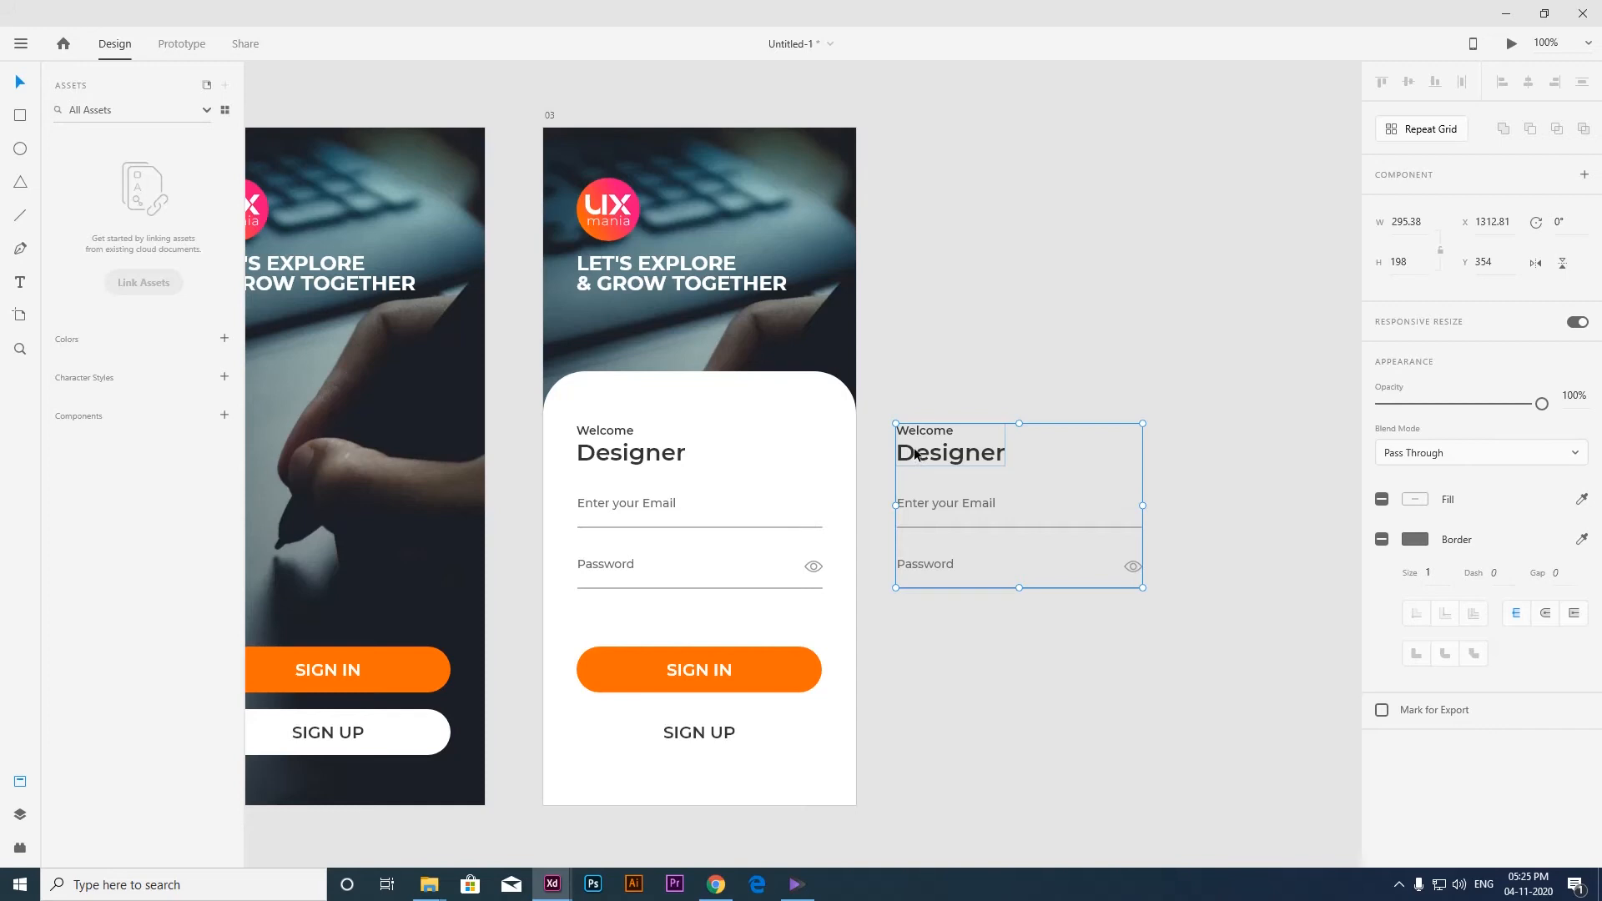
pyautogui.moveTo(930, 452); pyautogui.dragTo(877, 445)
pyautogui.click(870, 390)
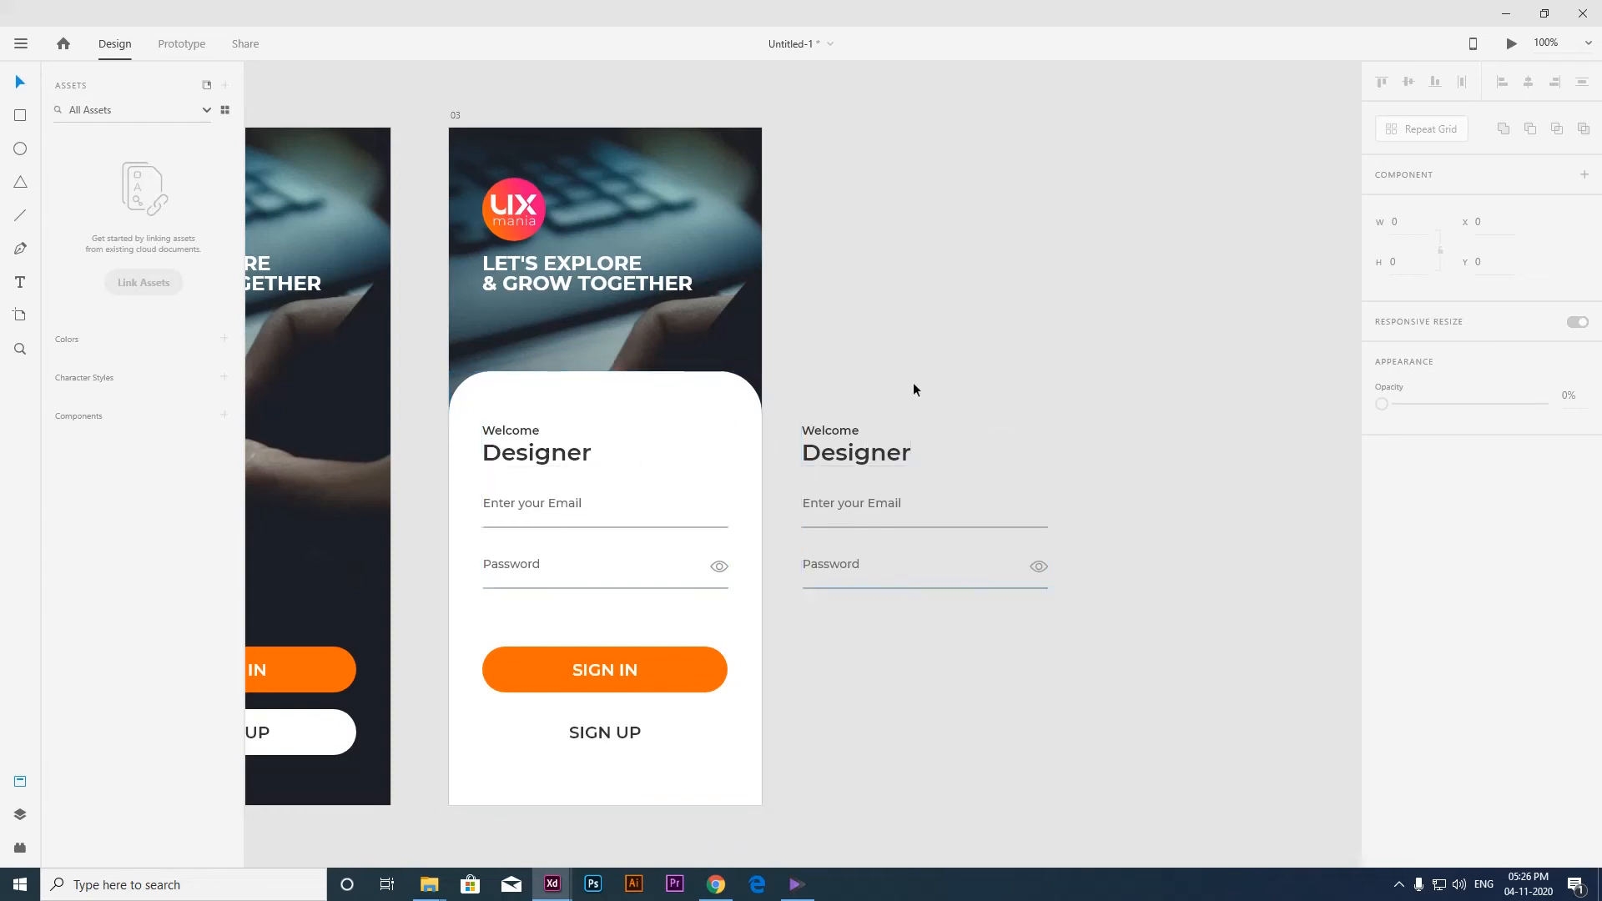
# Add a second email field to the copied form, spacing it evenly with the other email field and the password field.
pyautogui.click(855, 518)
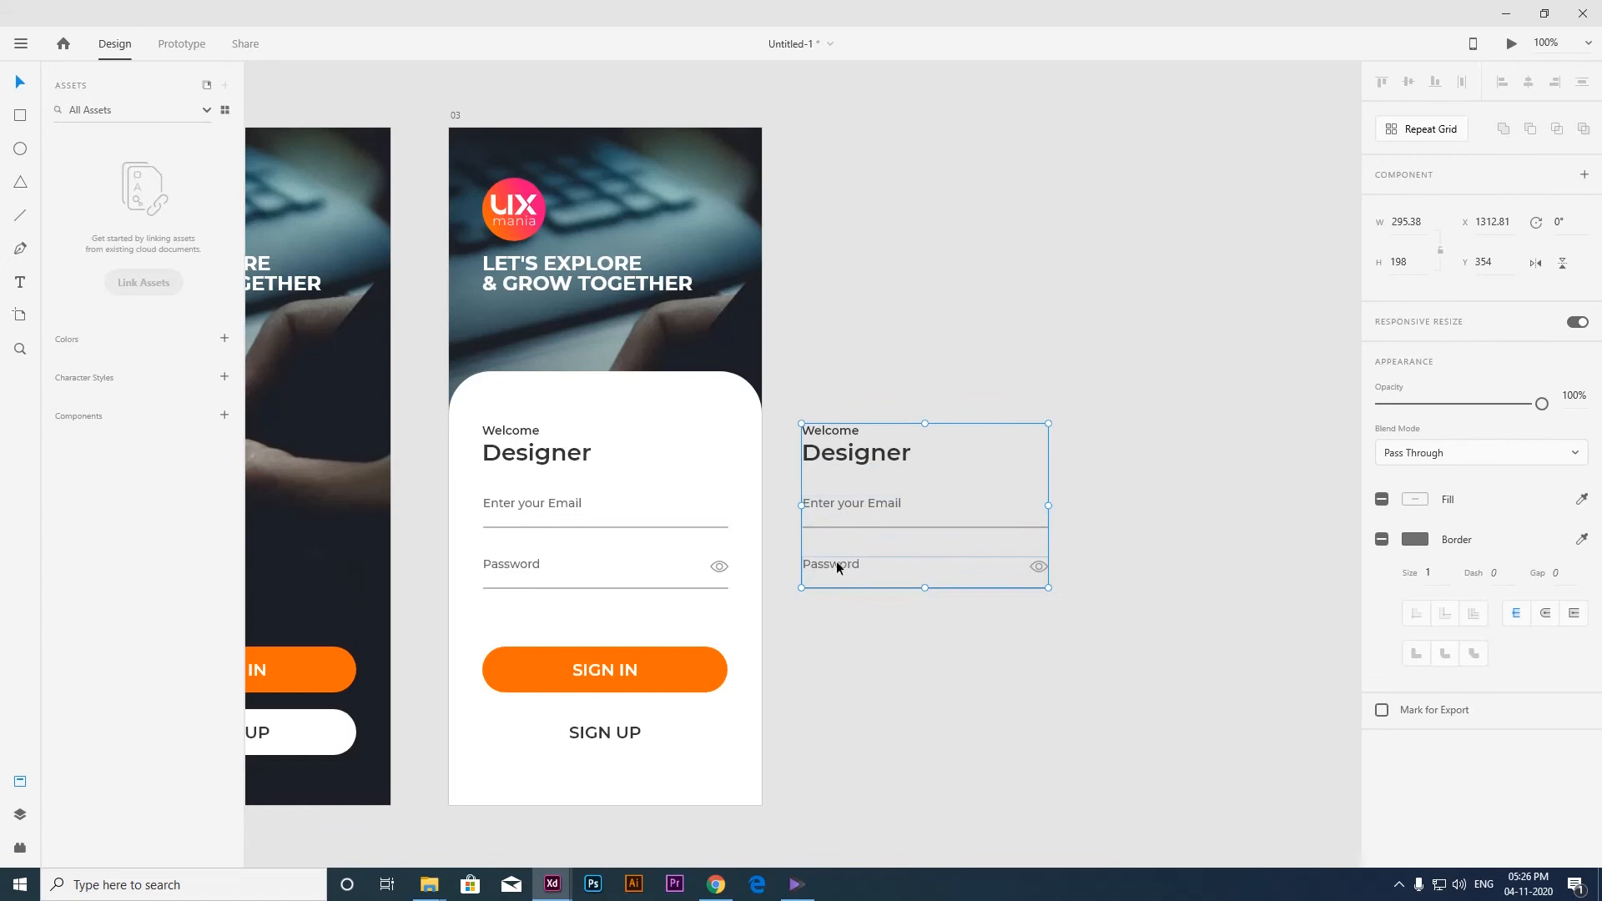
pyautogui.doubleClick(836, 561)
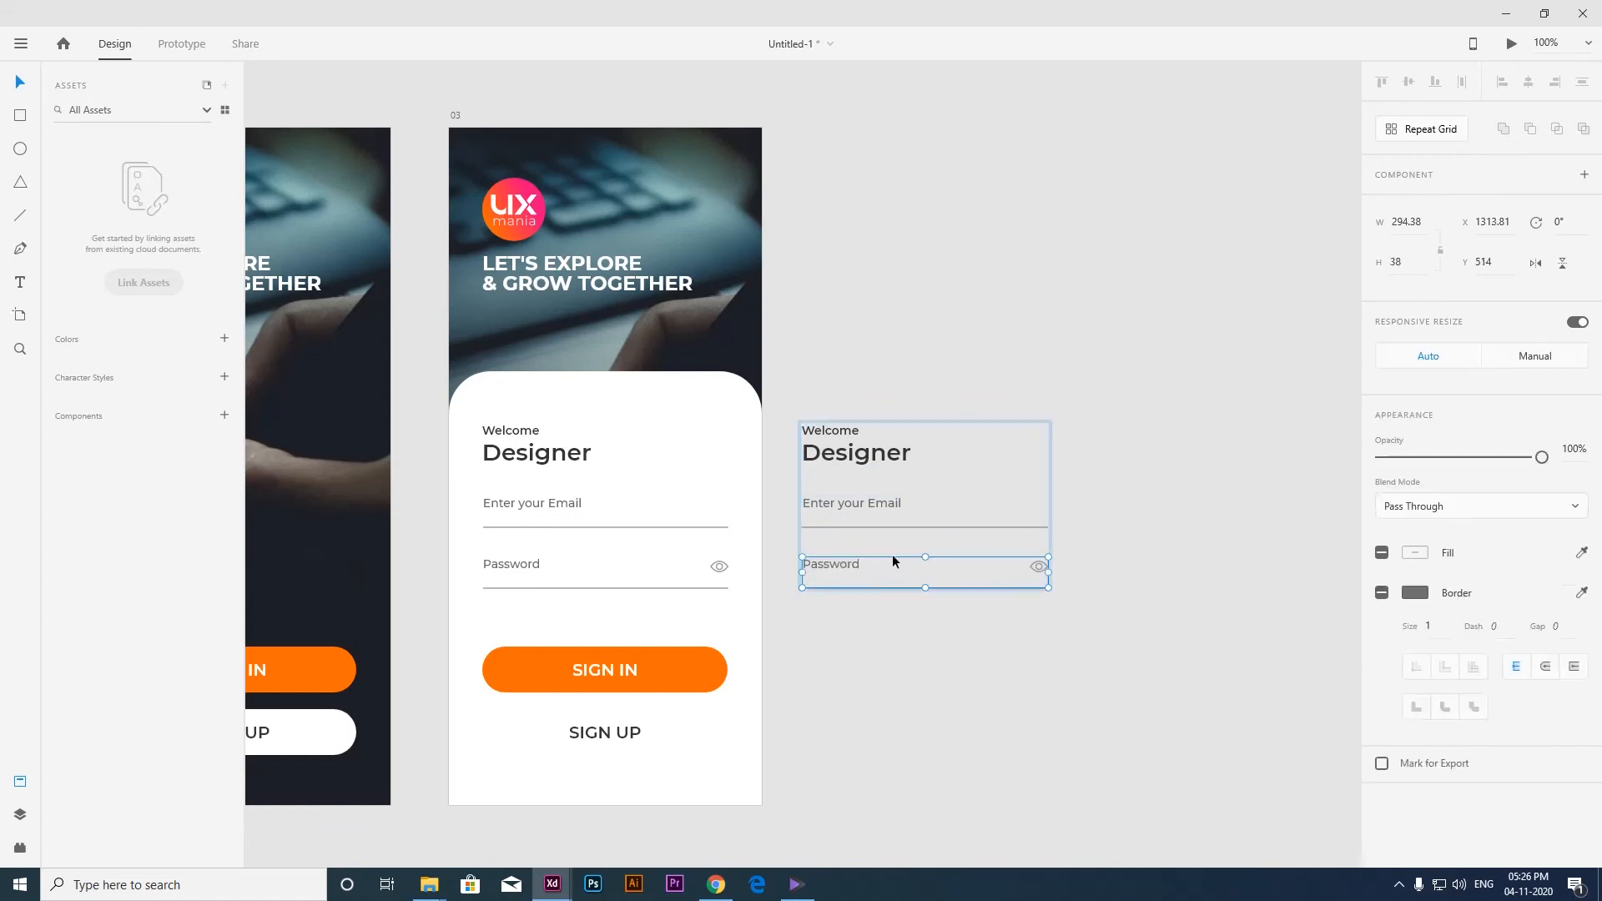
pyautogui.keyDown('shift'); pyautogui.click(835, 505); pyautogui.keyUp('shift')
pyautogui.moveTo(853, 508); pyautogui.dragTo(908, 494)
pyautogui.press('Escape')
pyautogui.doubleClick(848, 562)
# Change the uppermost field's placeholder in the copied form to "Enter your name".
pyautogui.doubleClick(844, 502)
pyautogui.doubleClick(846, 503)
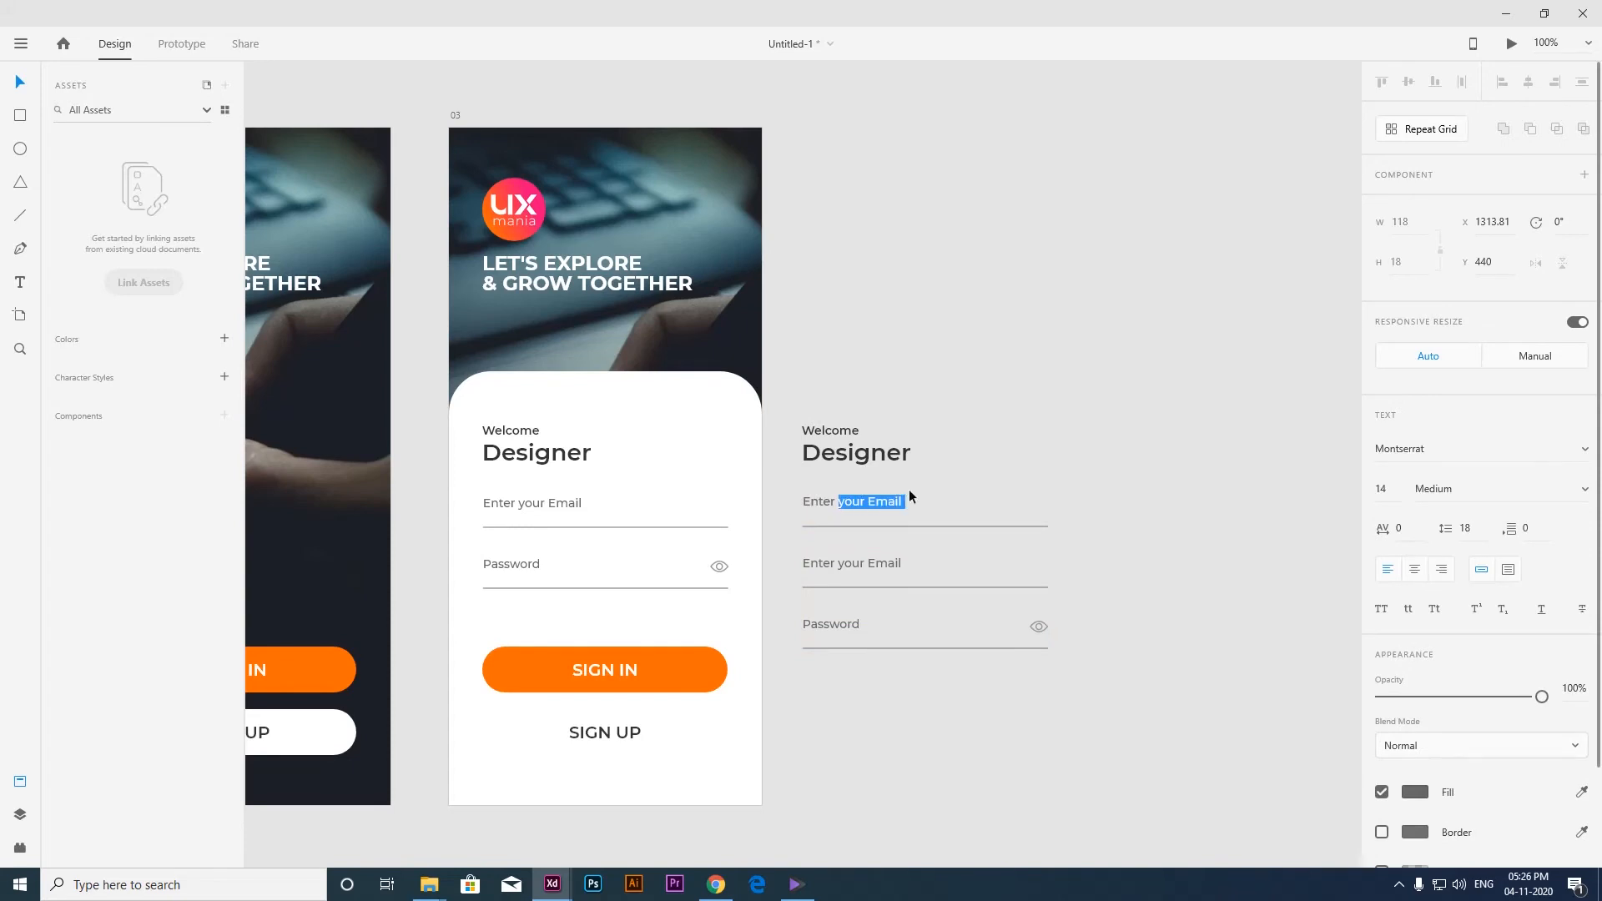
pyautogui.write('you')
pyautogui.press('Escape')
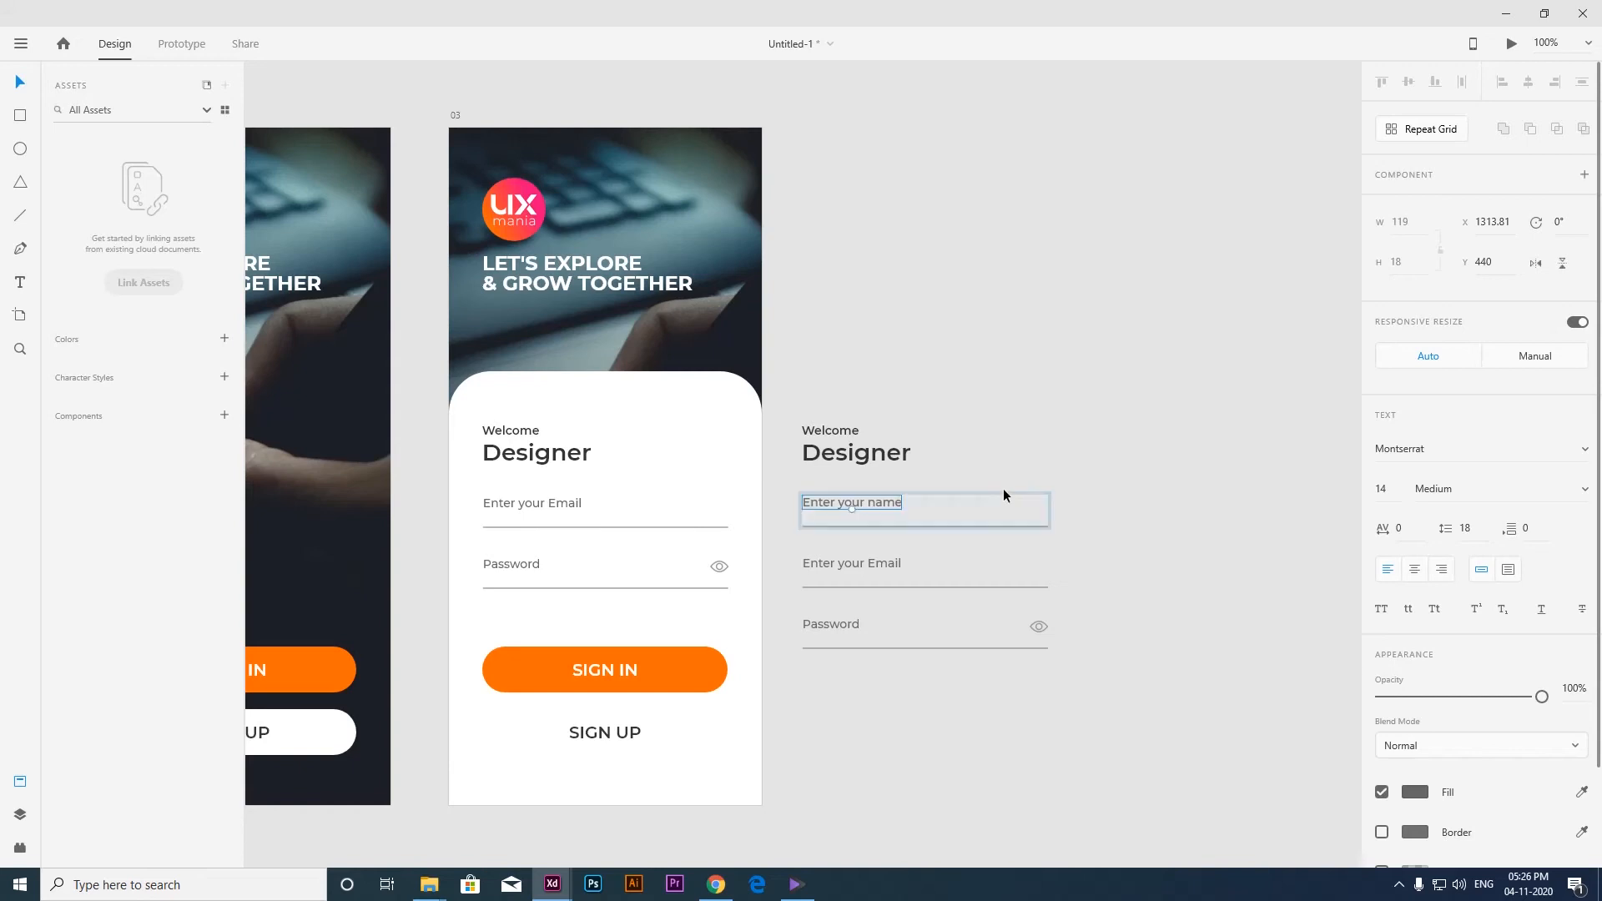
pyautogui.click(904, 515)
pyautogui.click(1069, 387)
# Replace the word Welcome in the copied form's heading with "Please register".
pyautogui.moveTo(1013, 469)
pyautogui.mouseDown()
pyautogui.moveTo(971, 479)
pyautogui.moveTo(926, 454)
pyautogui.moveTo(882, 465)
pyautogui.mouseUp()
pyautogui.moveTo(771, 478); pyautogui.dragTo(814, 474)
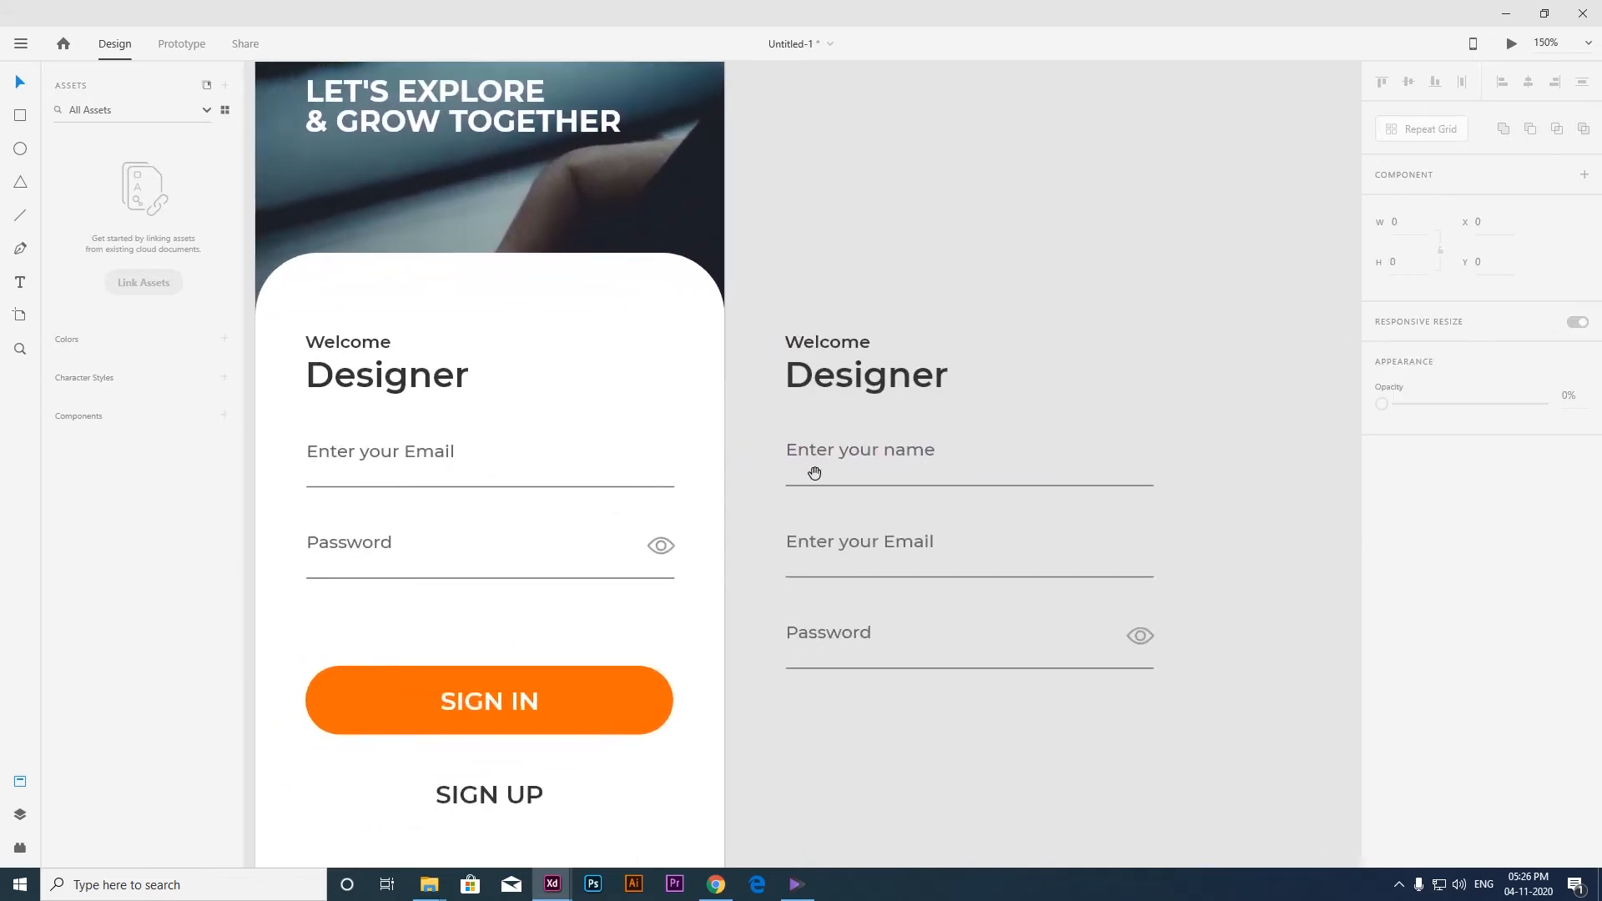
pyautogui.click(873, 382)
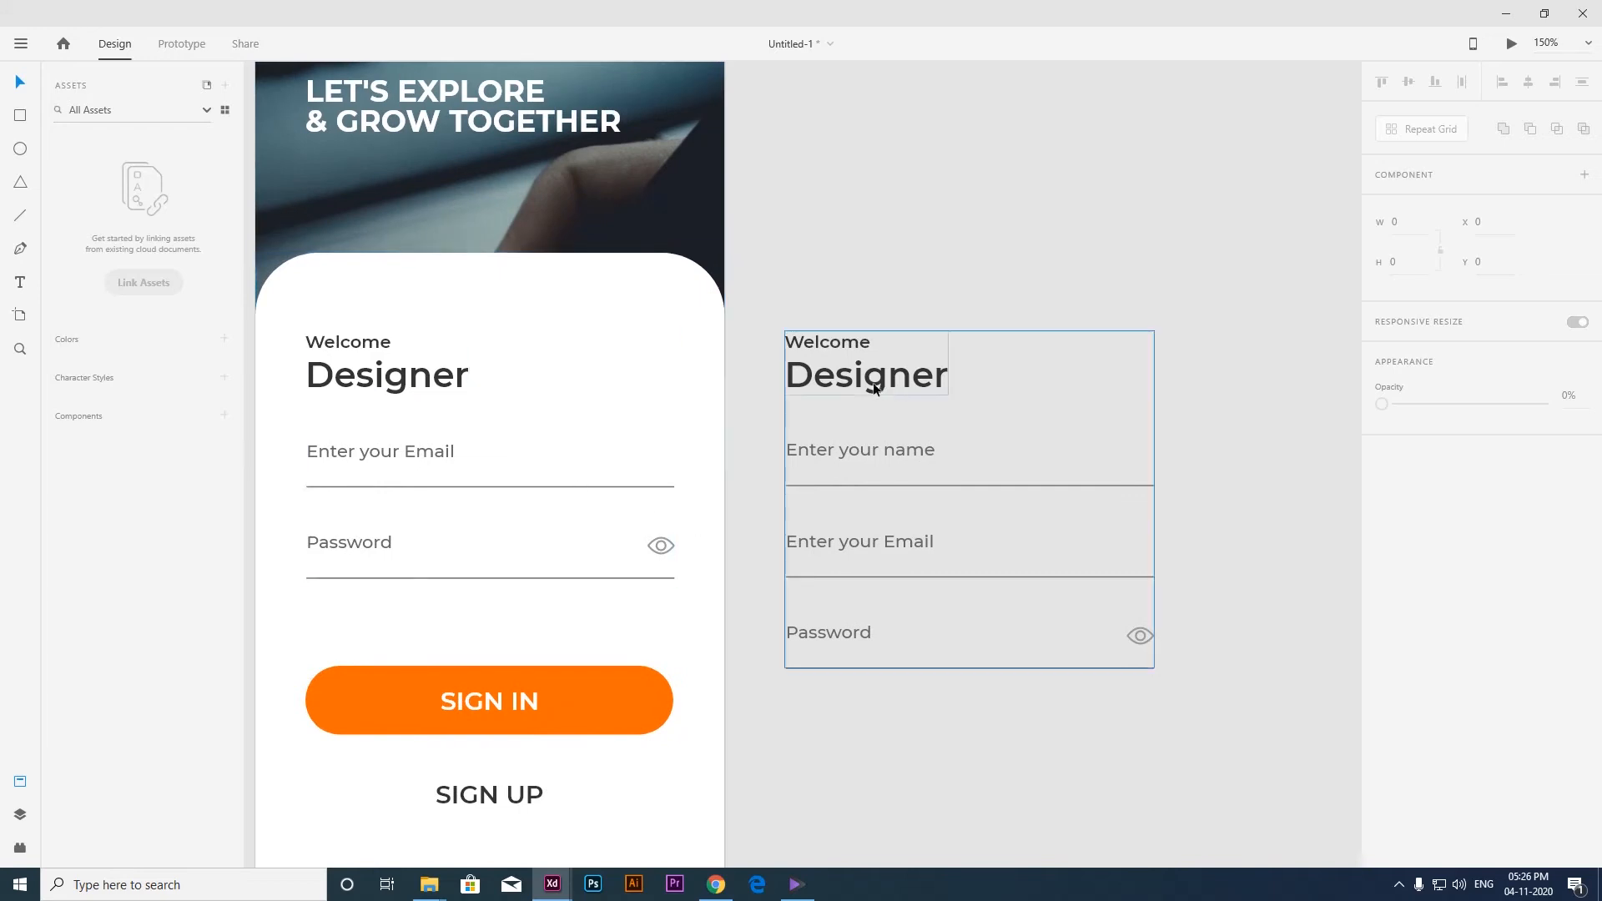
pyautogui.click(823, 344)
pyautogui.doubleClick(823, 344)
pyautogui.doubleClick(824, 344)
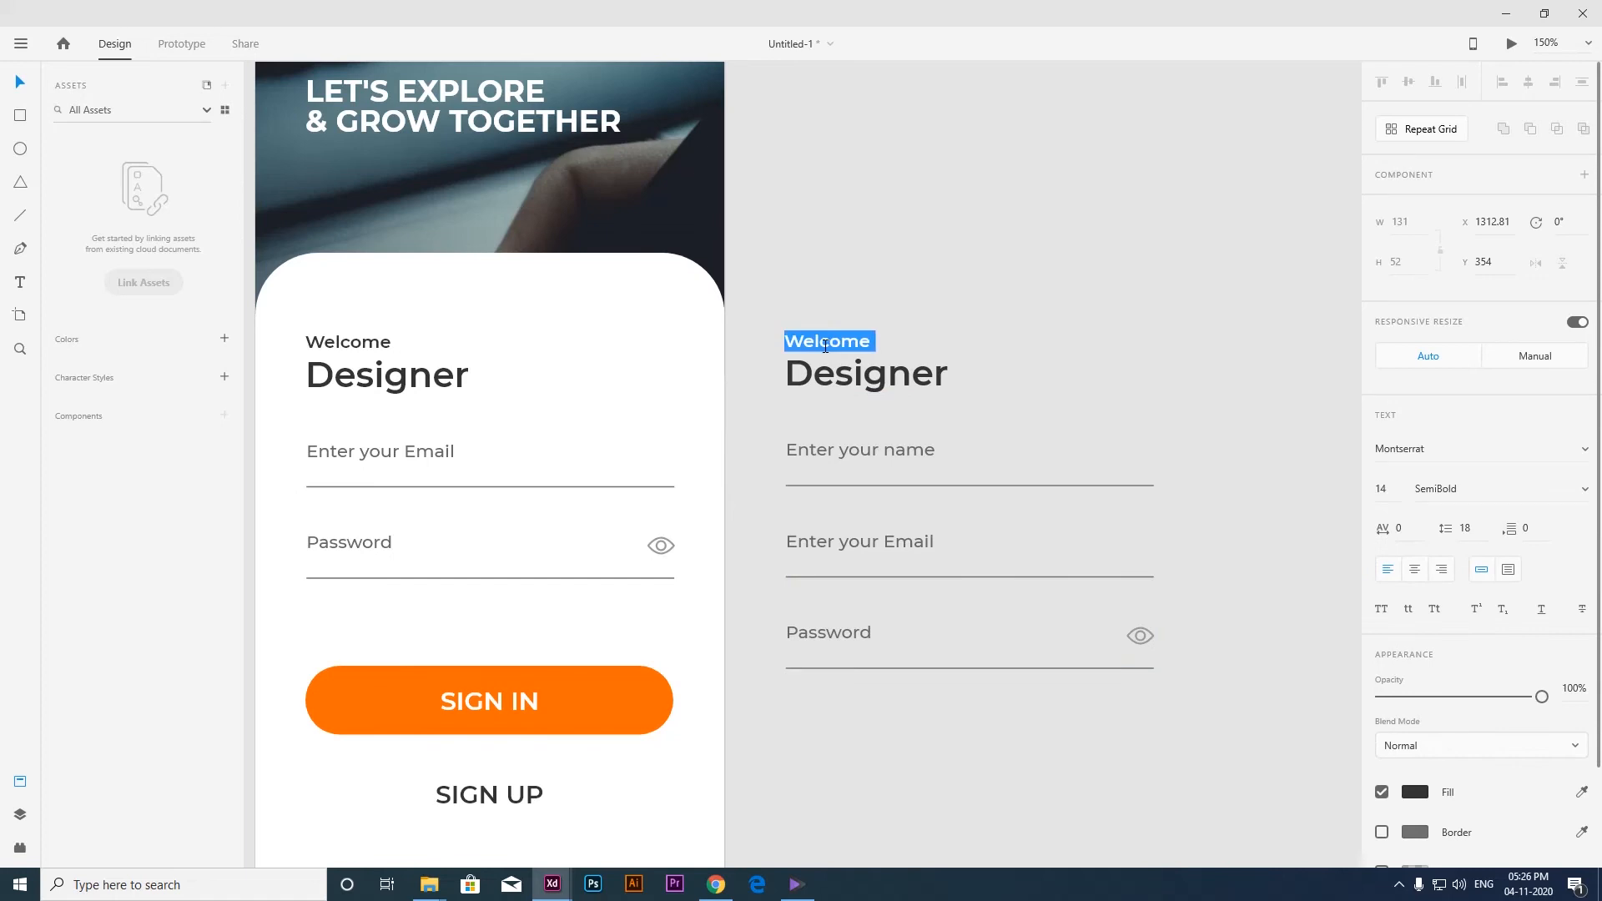
pyautogui.write('Please register')
# Replace the word Designer in the copied form's heading with "Your account".
pyautogui.doubleClick(852, 383)
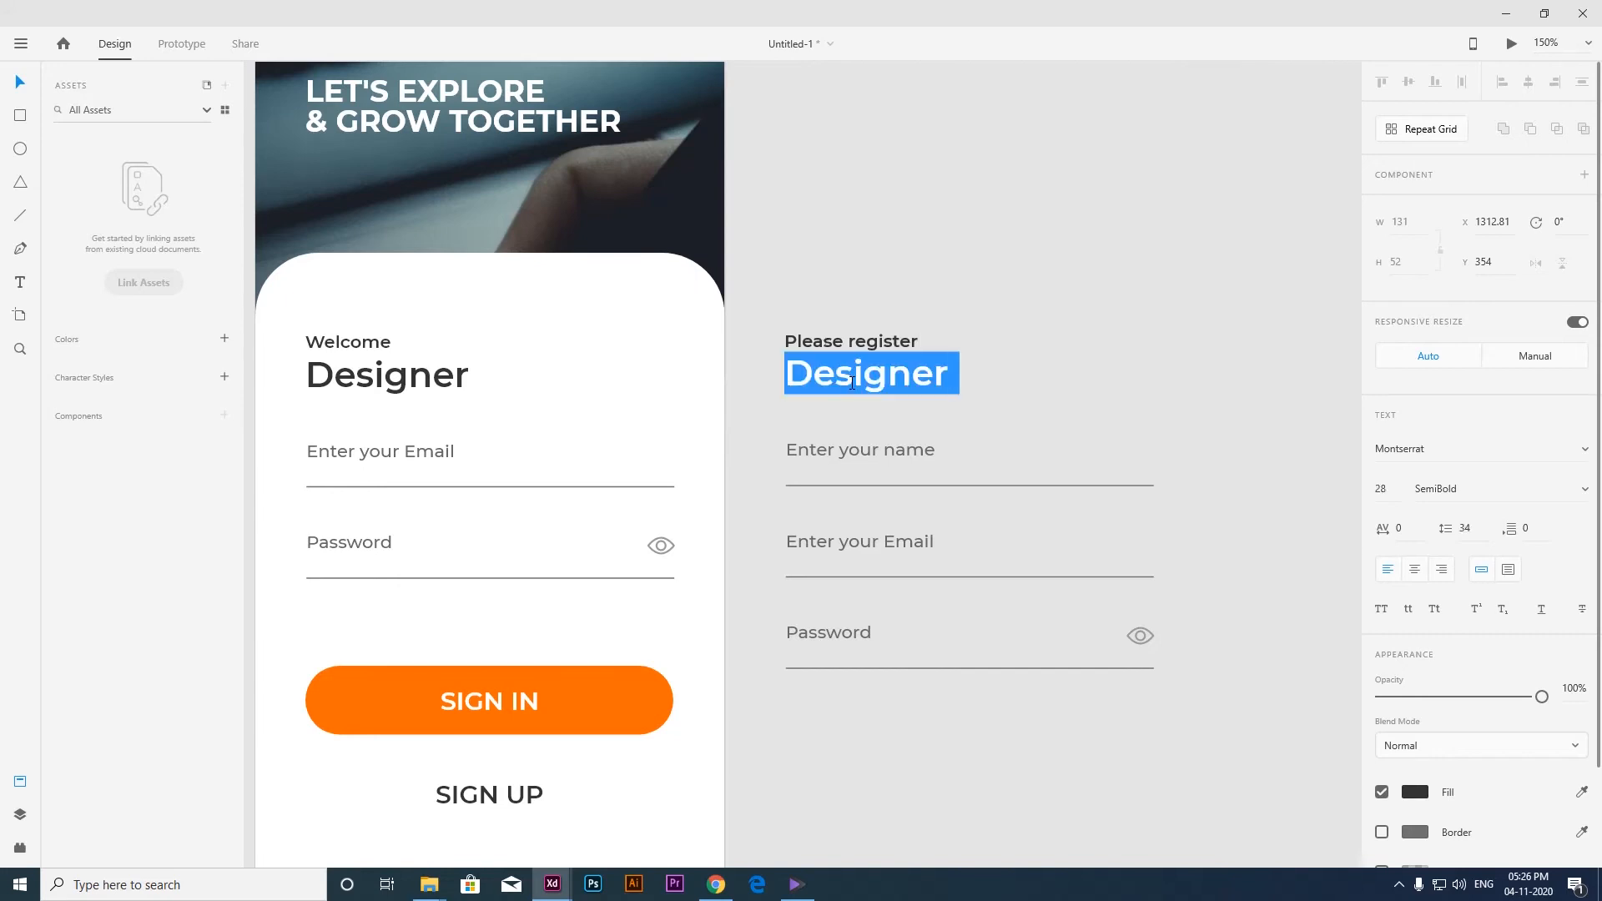
pyautogui.write('Your sac')
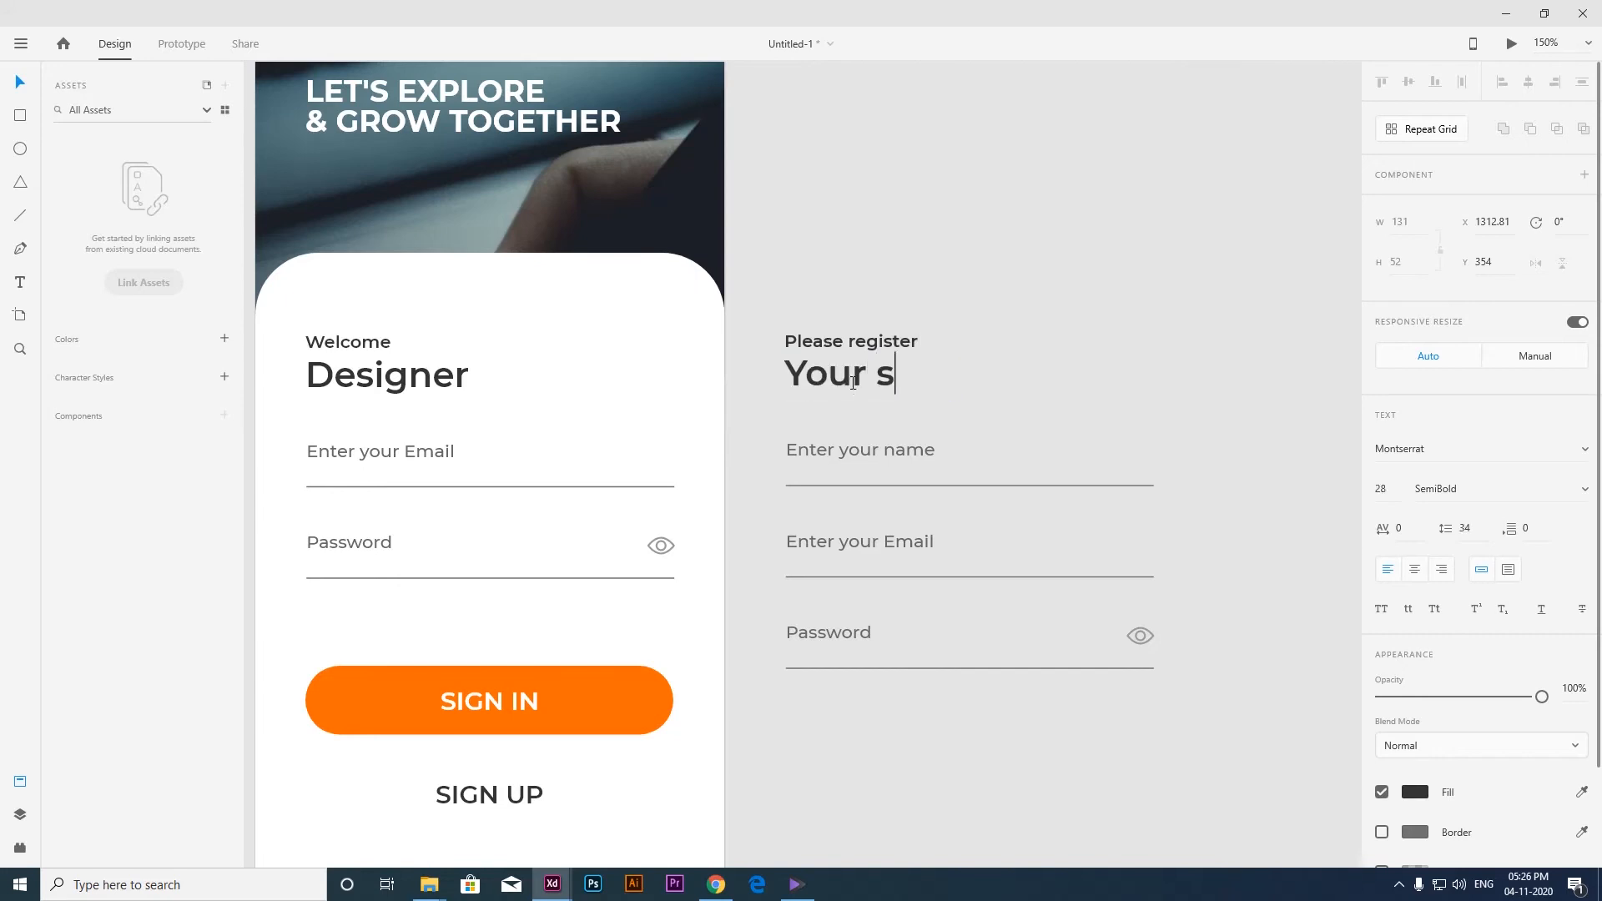
pyautogui.press('BackSpace')
pyautogui.press('BackSpace')
pyautogui.press('BackSpace')
pyautogui.write('account')
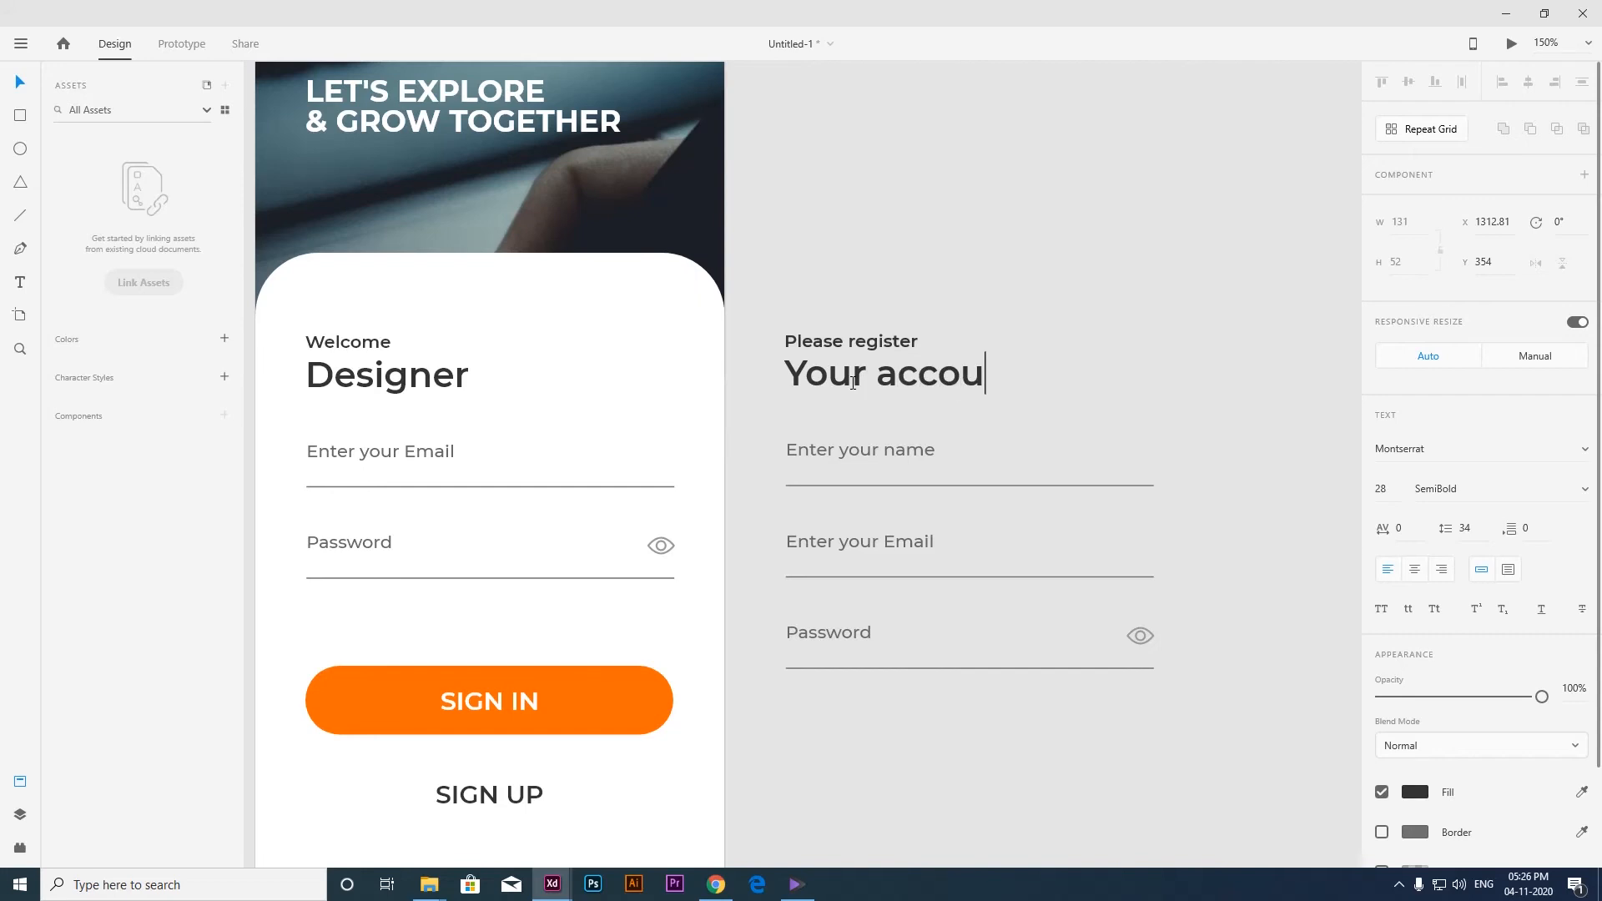
pyautogui.press('Escape')
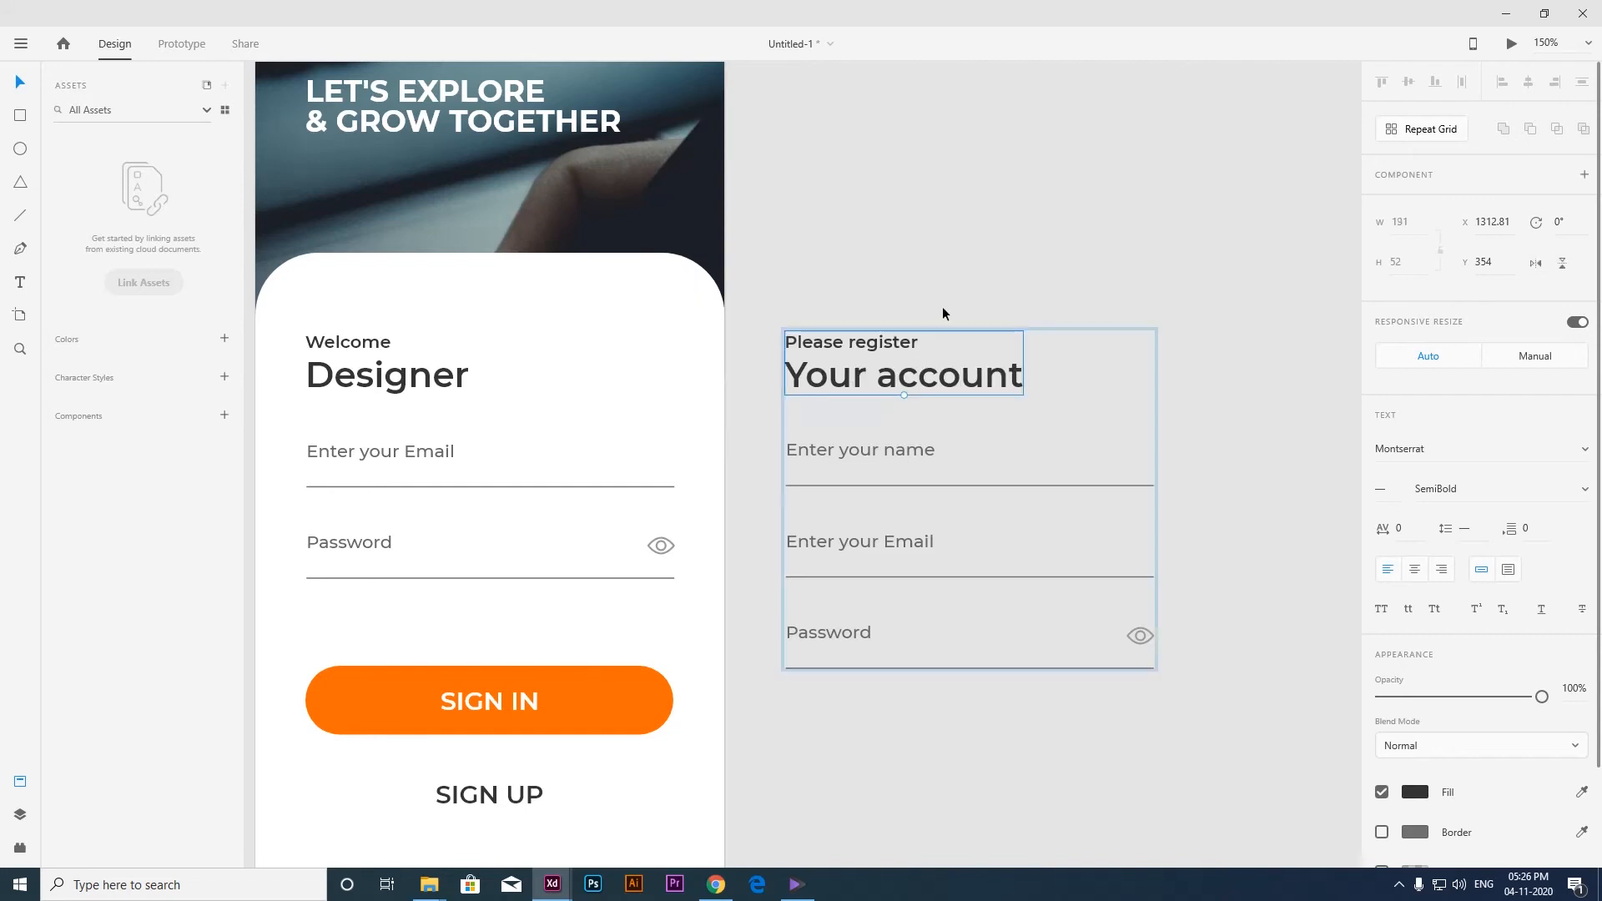
# Group the registration form with artboard 03's sign-in form so both belong to that artboard.
pyautogui.scroll(-1, 923, 317)
pyautogui.click(944, 305)
pyautogui.moveTo(1037, 359); pyautogui.dragTo(988, 402)
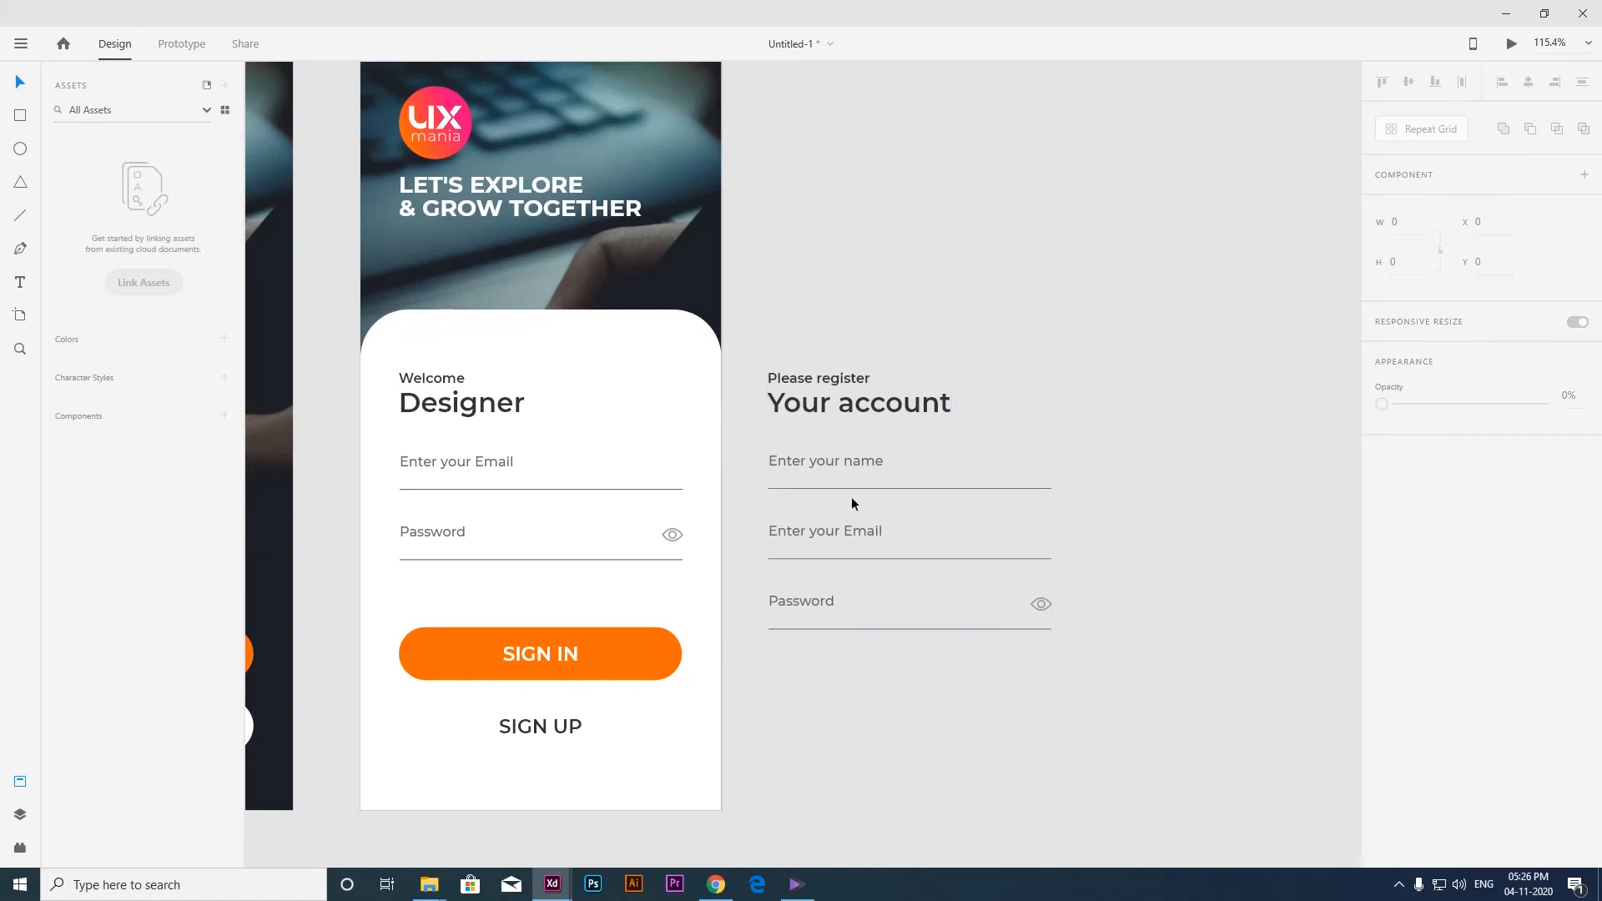
pyautogui.click(835, 400)
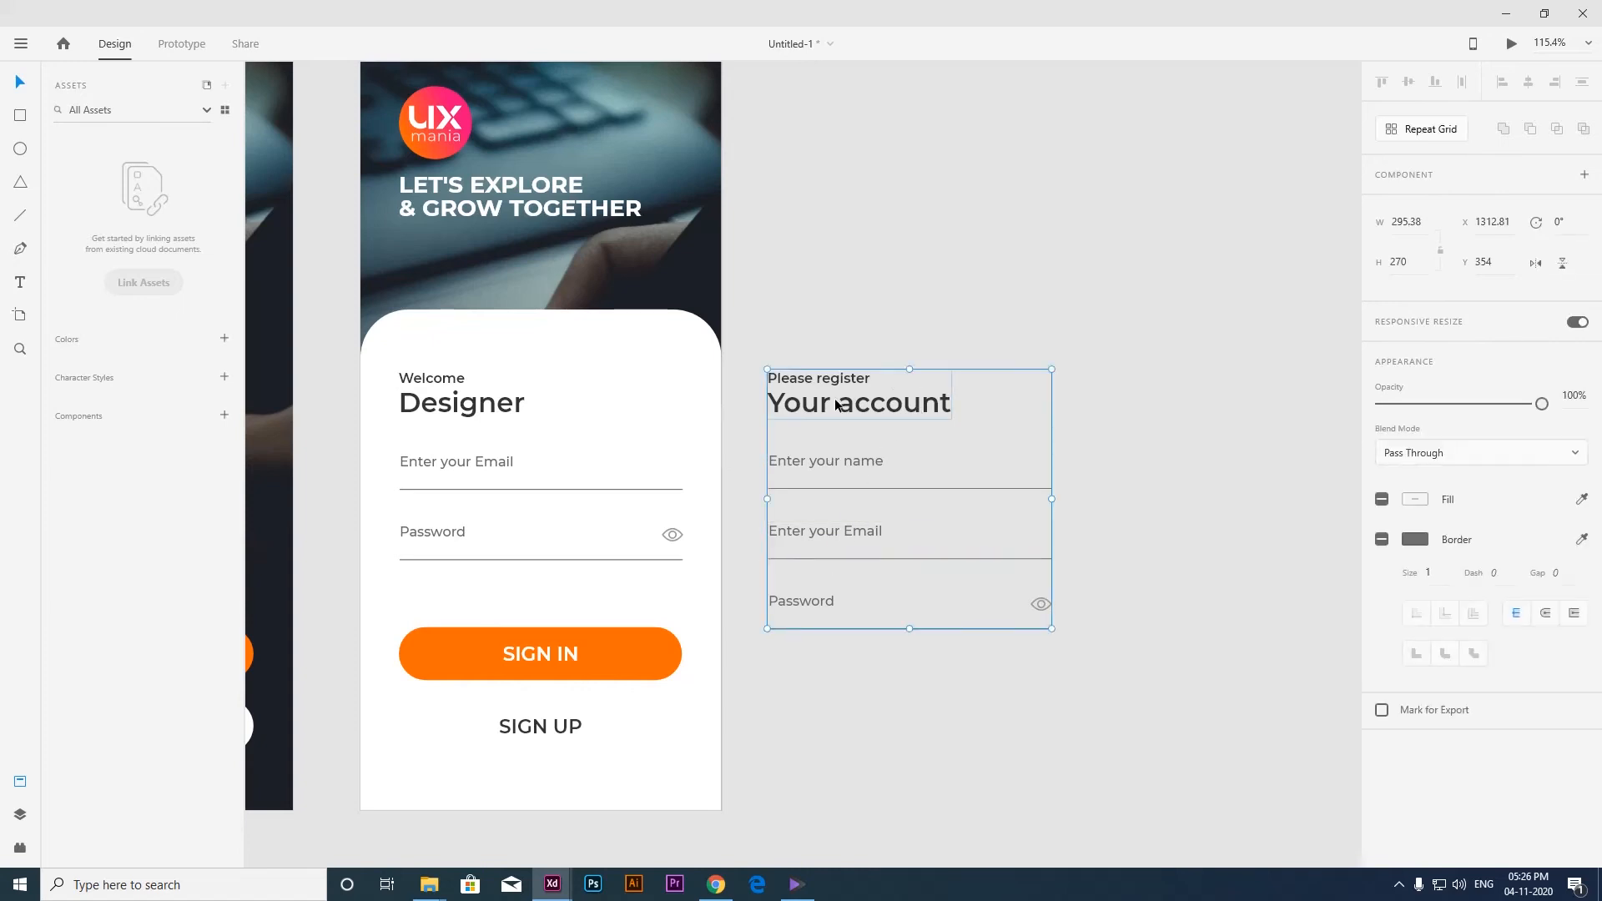
pyautogui.keyDown('shift'); pyautogui.click(479, 415); pyautogui.keyUp('shift')
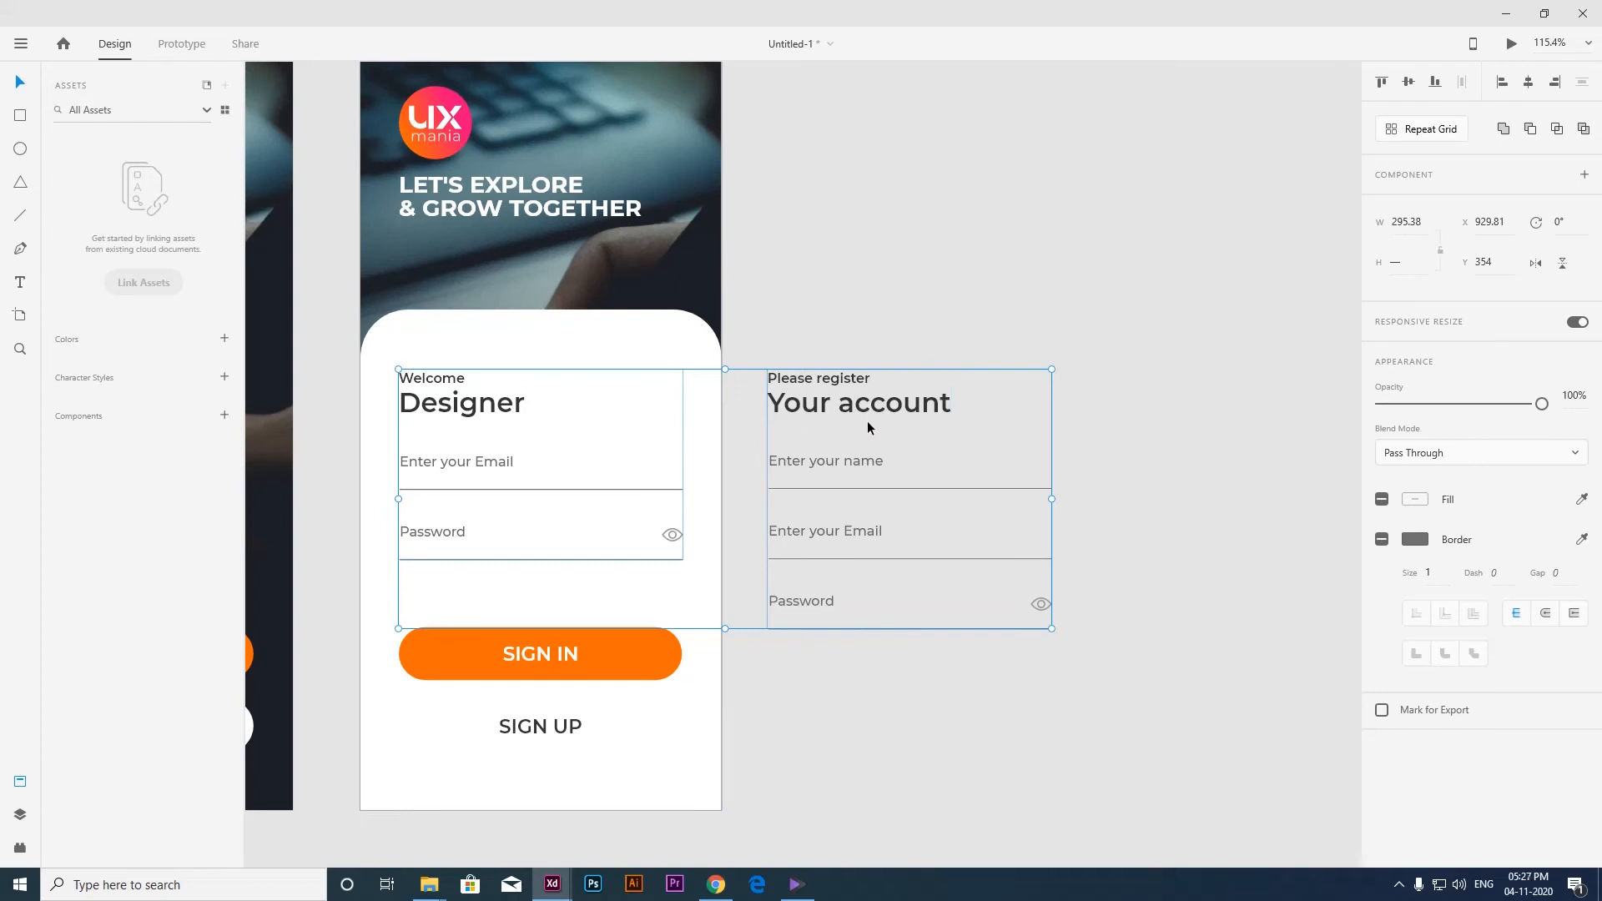
pyautogui.hotkey('ctrl', 'g')
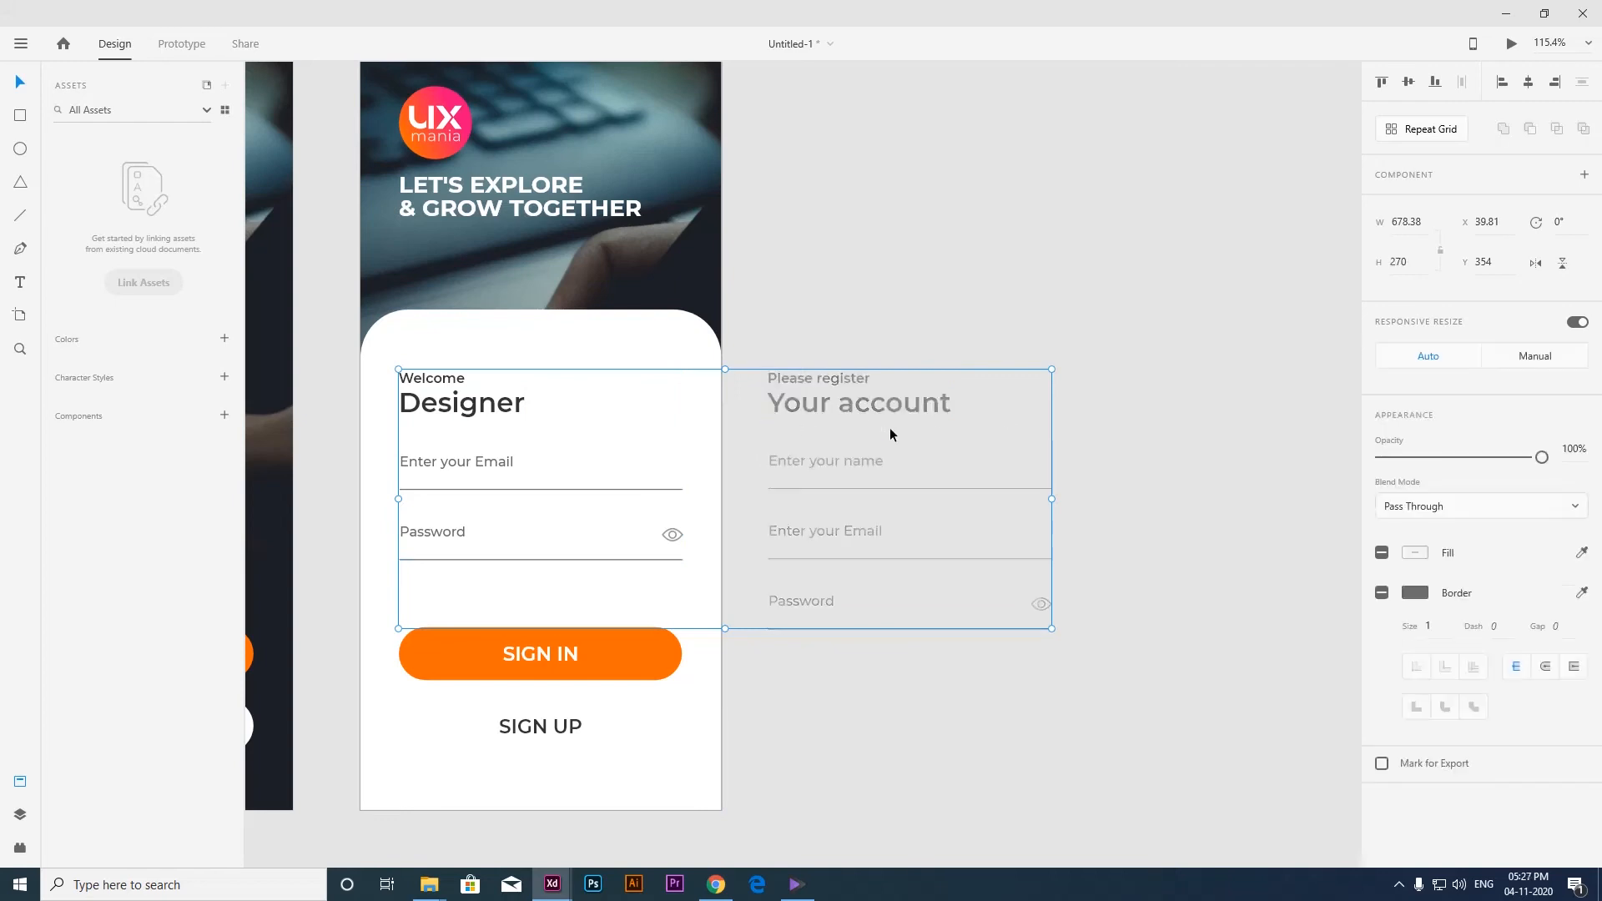
pyautogui.click(871, 312)
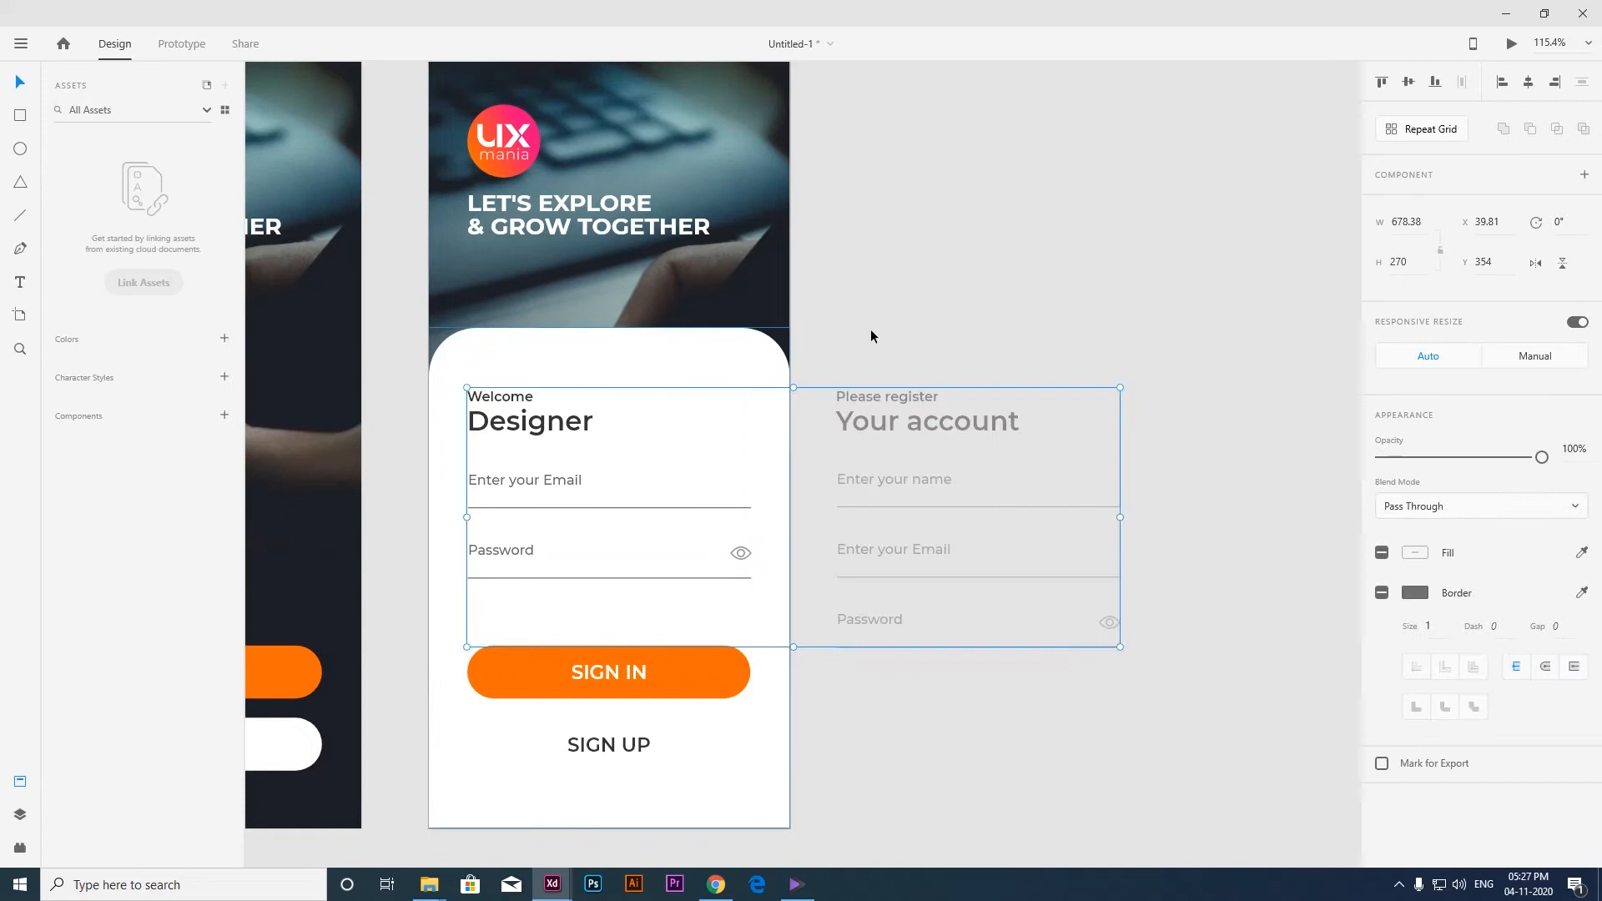
pyautogui.click(908, 325)
pyautogui.click(555, 415)
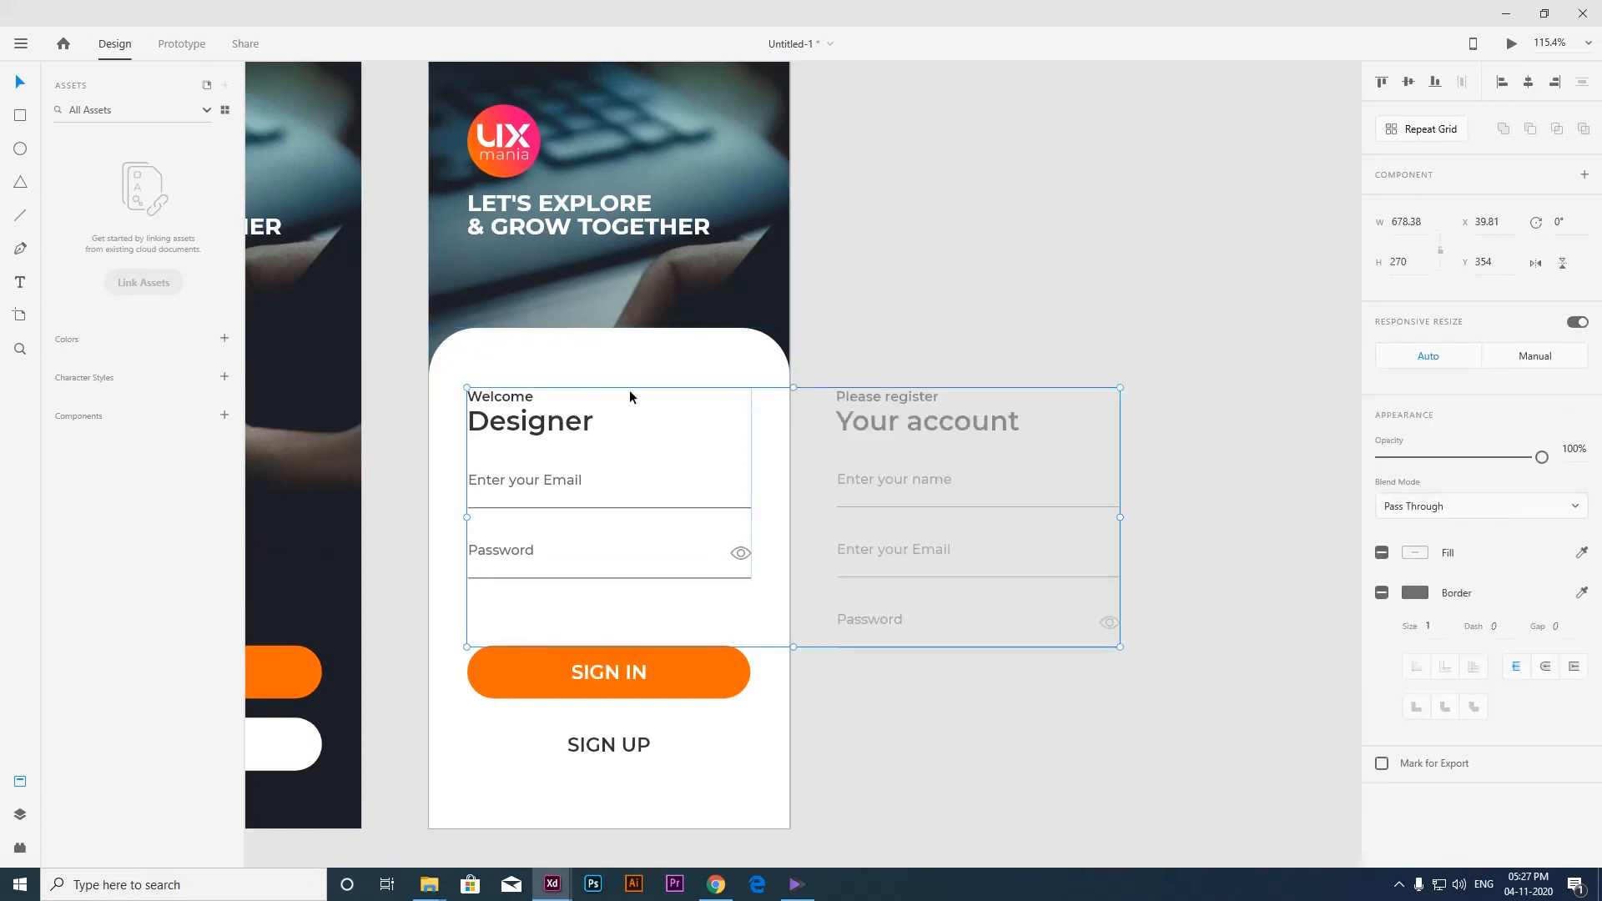
pyautogui.click(901, 323)
# Duplicate artboard 03 to its right.
pyautogui.scroll(-3, 830, 413)
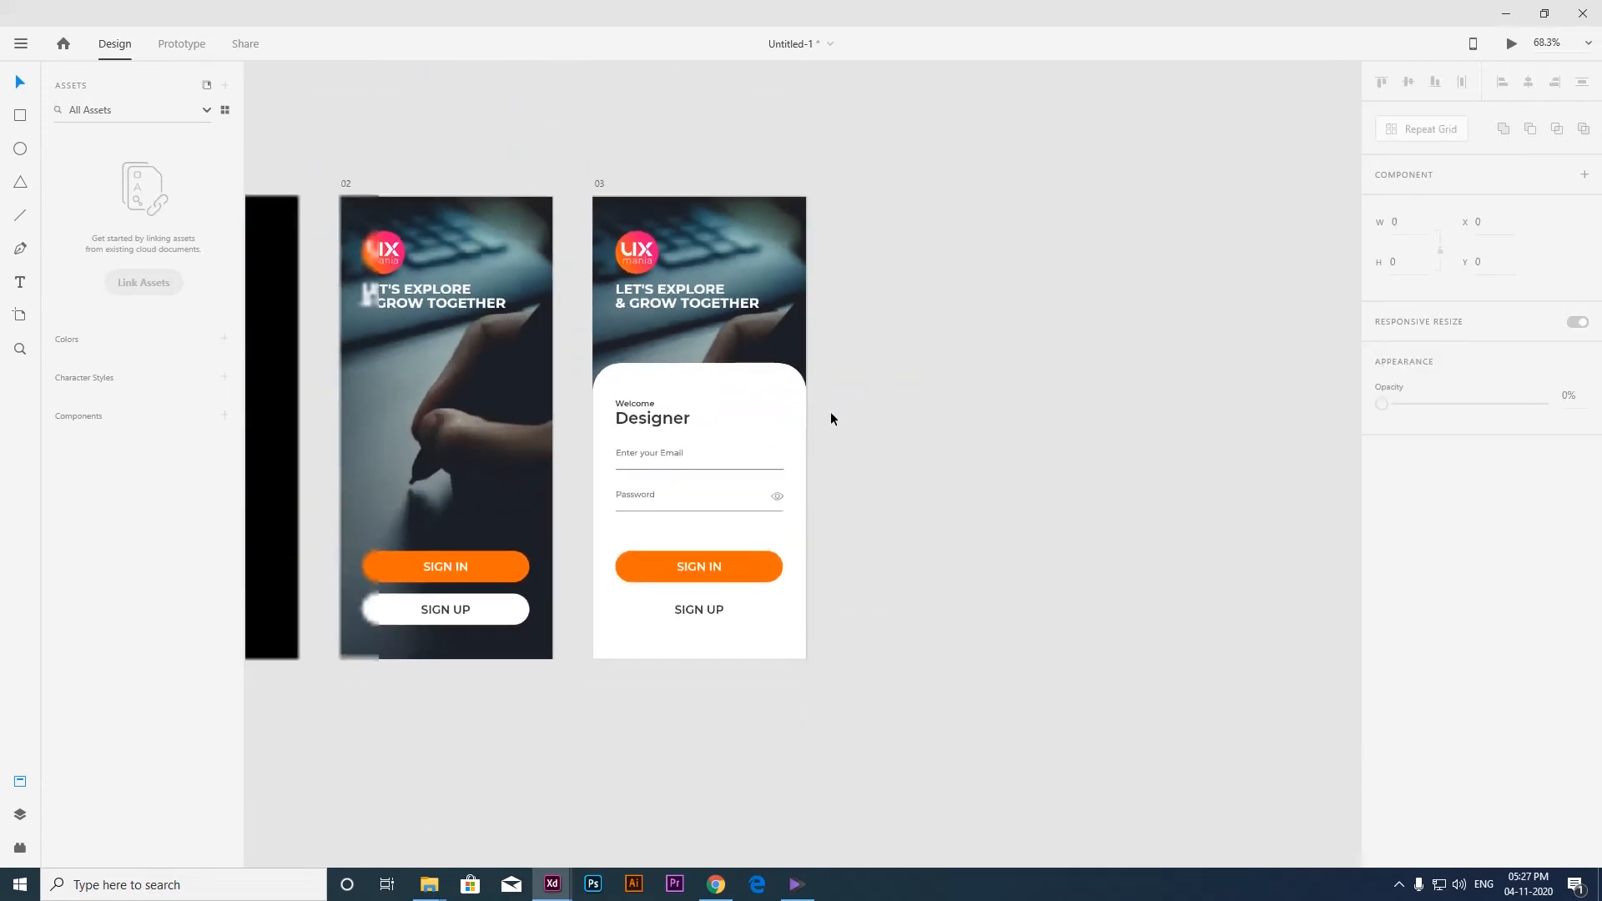
pyautogui.click(600, 183)
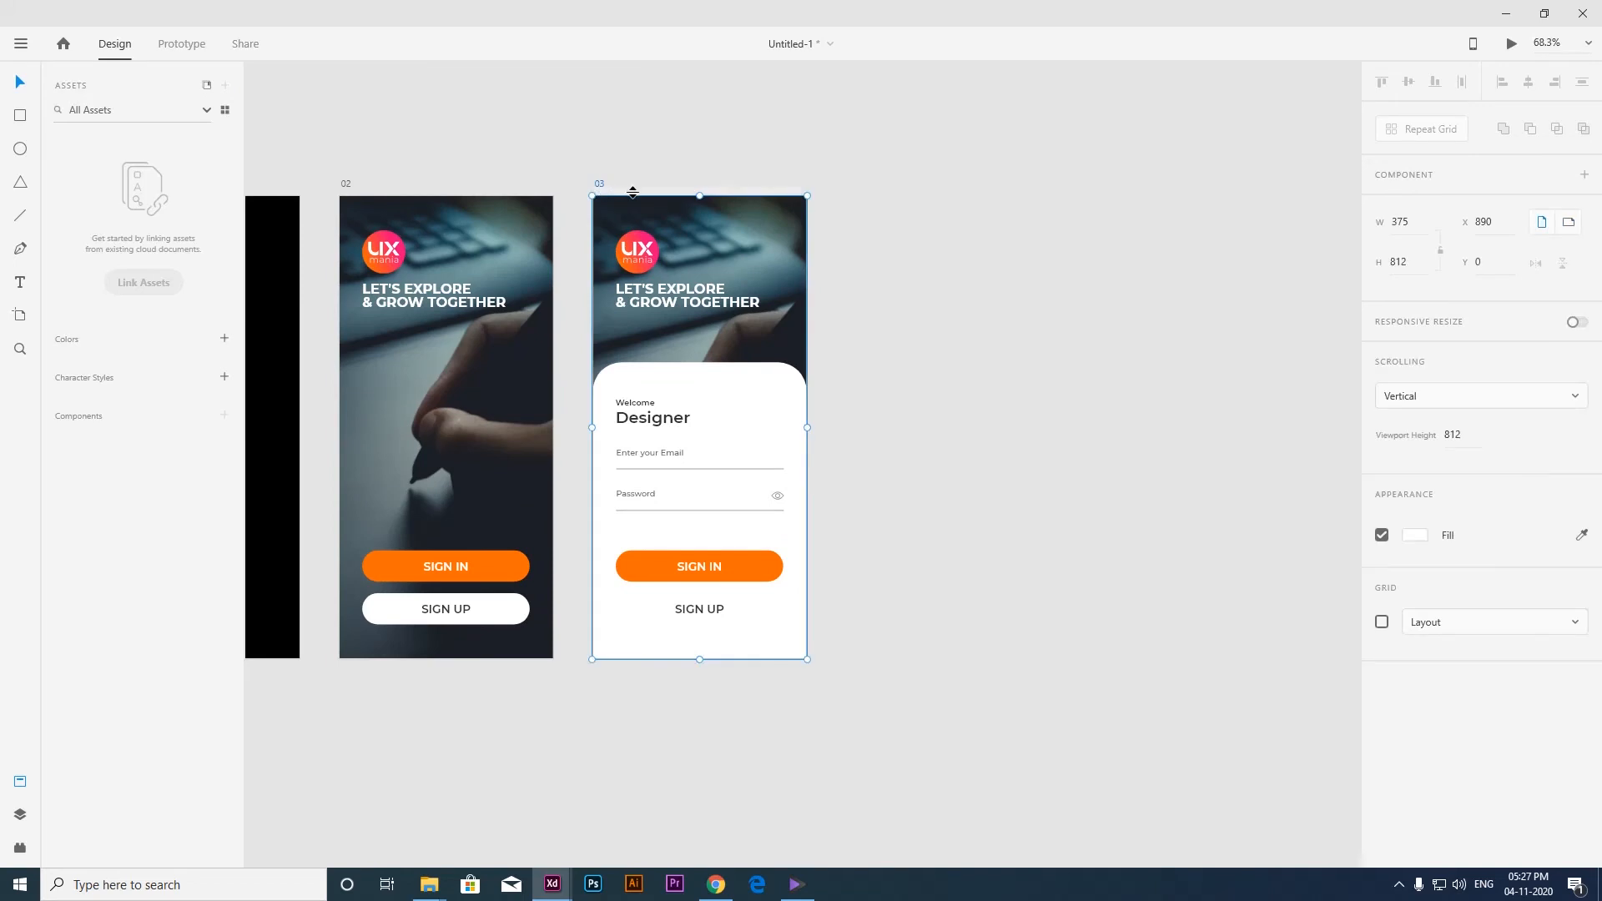
pyautogui.hotkey('ctrl', 'd')
pyautogui.hscroll(3, 953, 326)
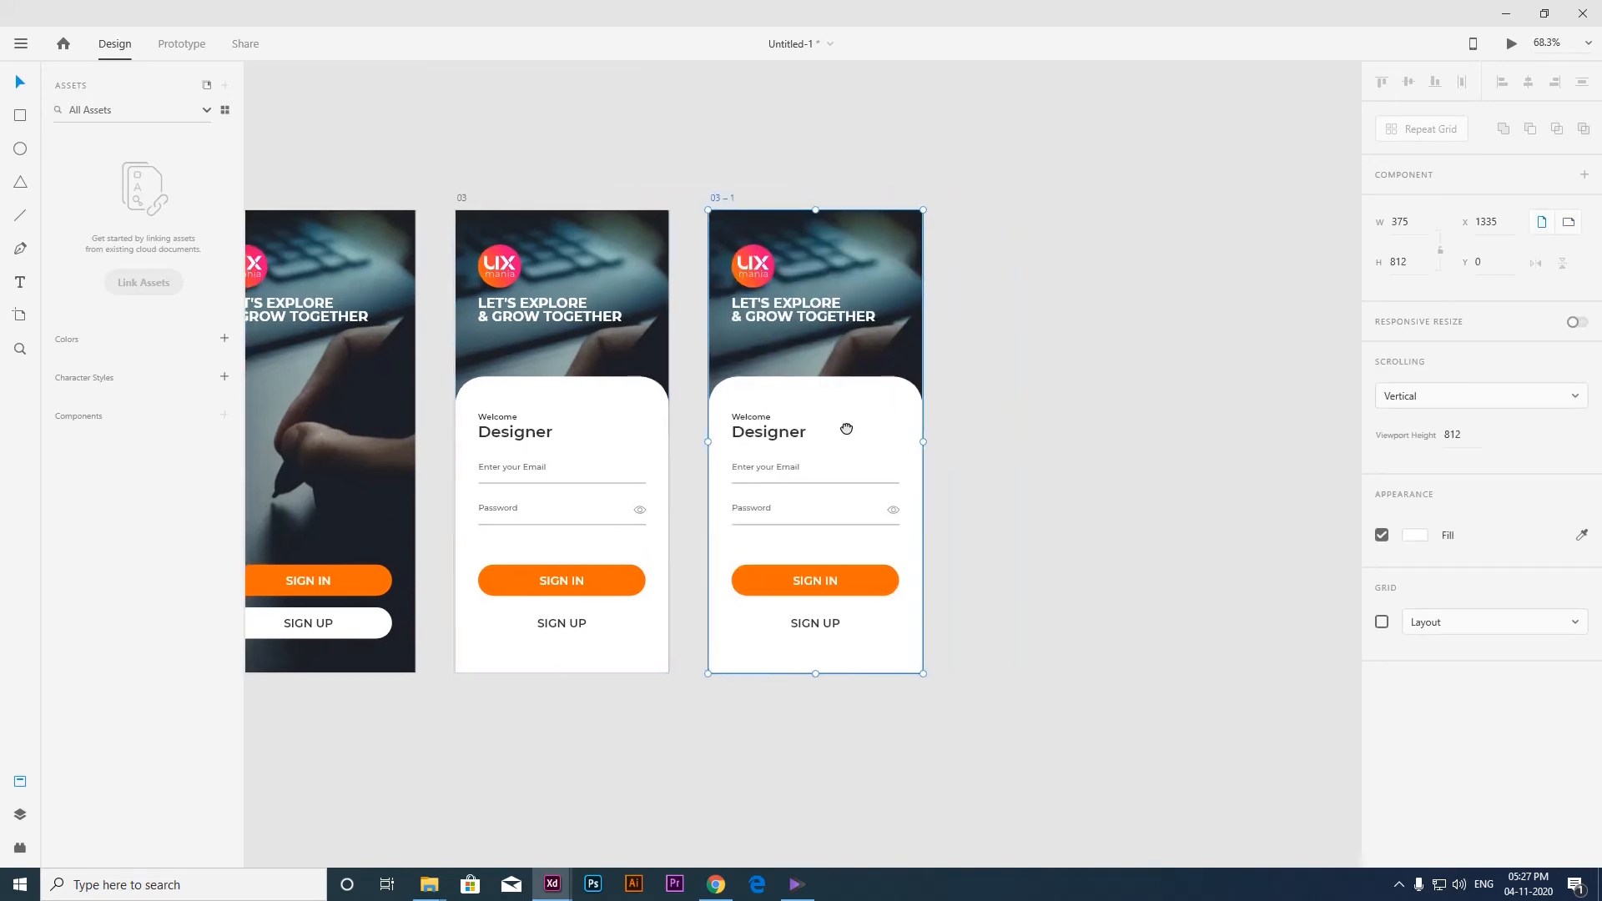
# On the duplicated artboard, move the SIGN IN button below the lower edge to Y 843 and the SIGN UP button up to Y 624.
pyautogui.click(775, 442)
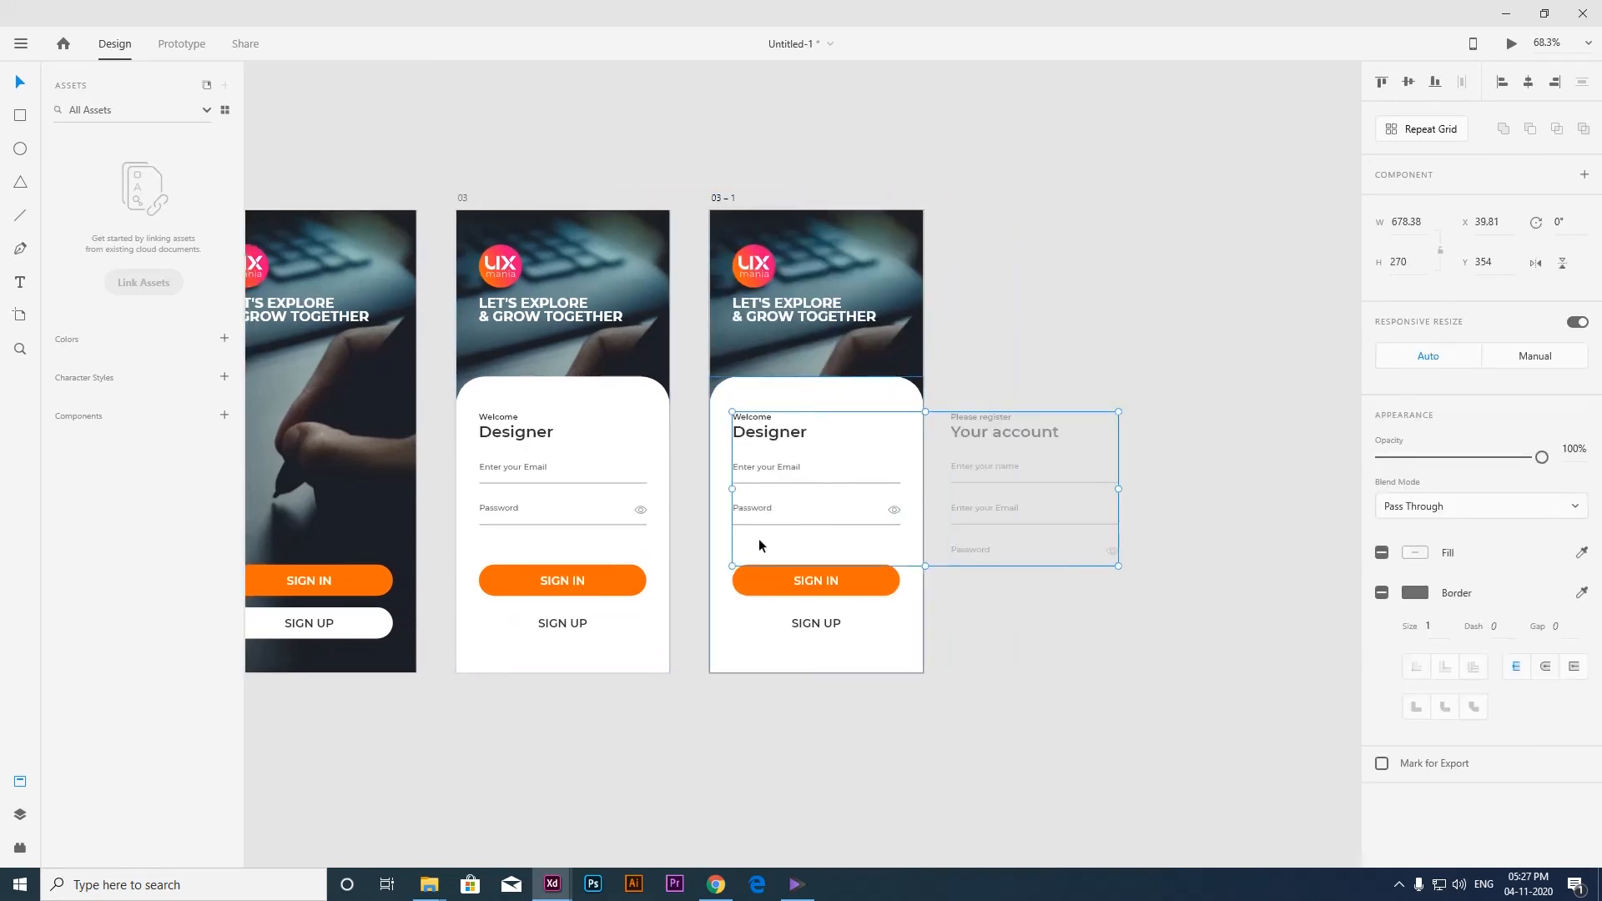
pyautogui.click(830, 585)
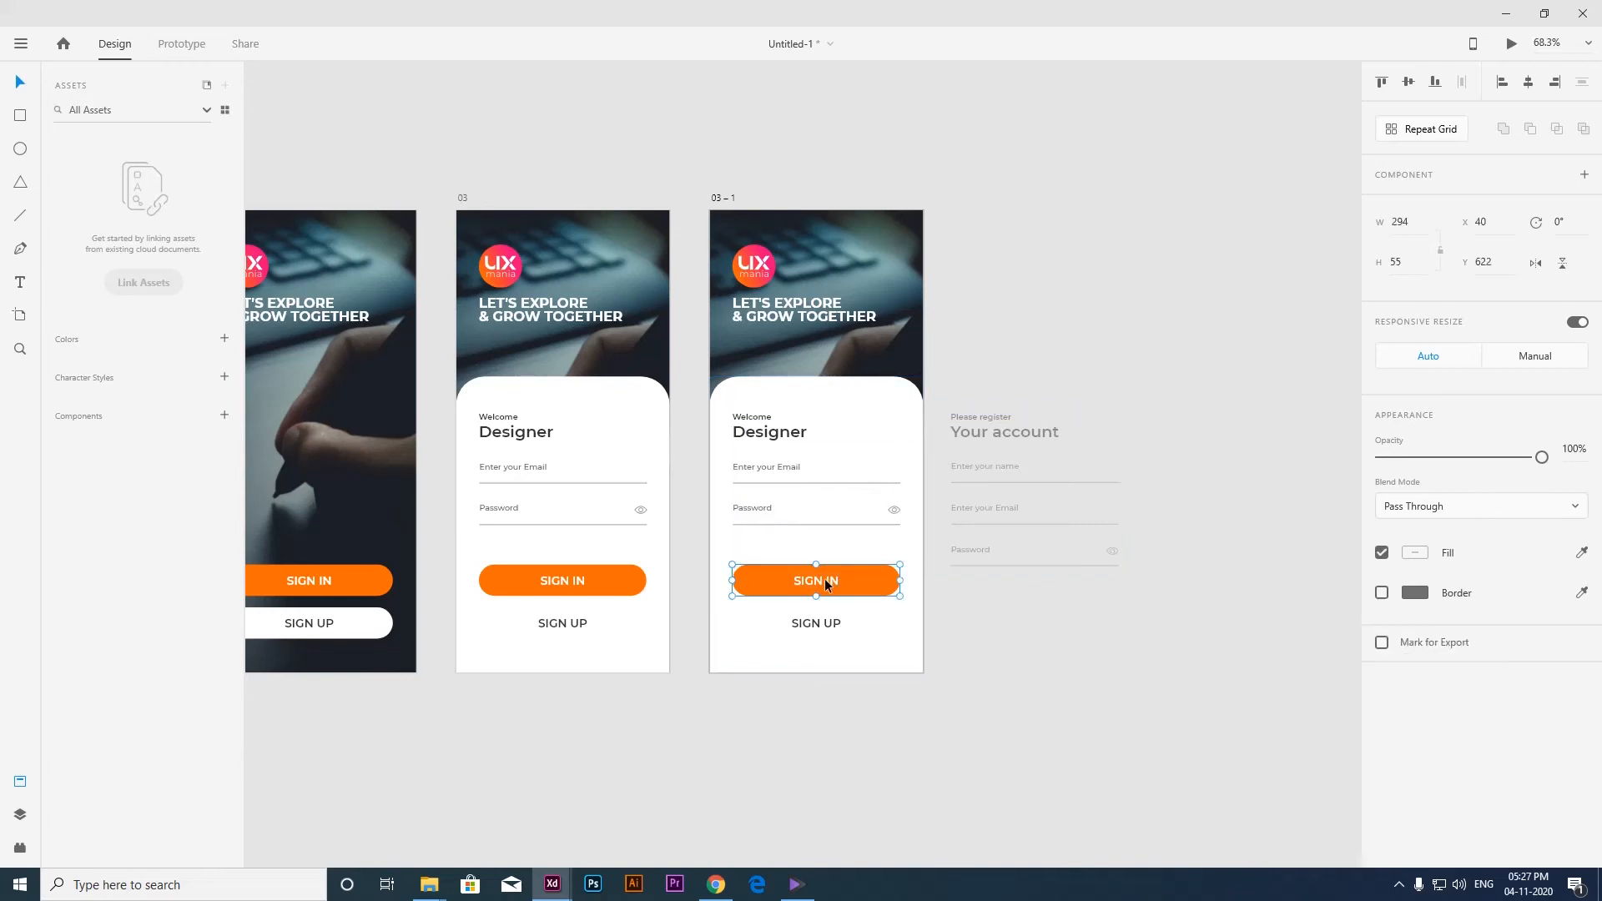
pyautogui.moveTo(826, 584); pyautogui.dragTo(823, 709)
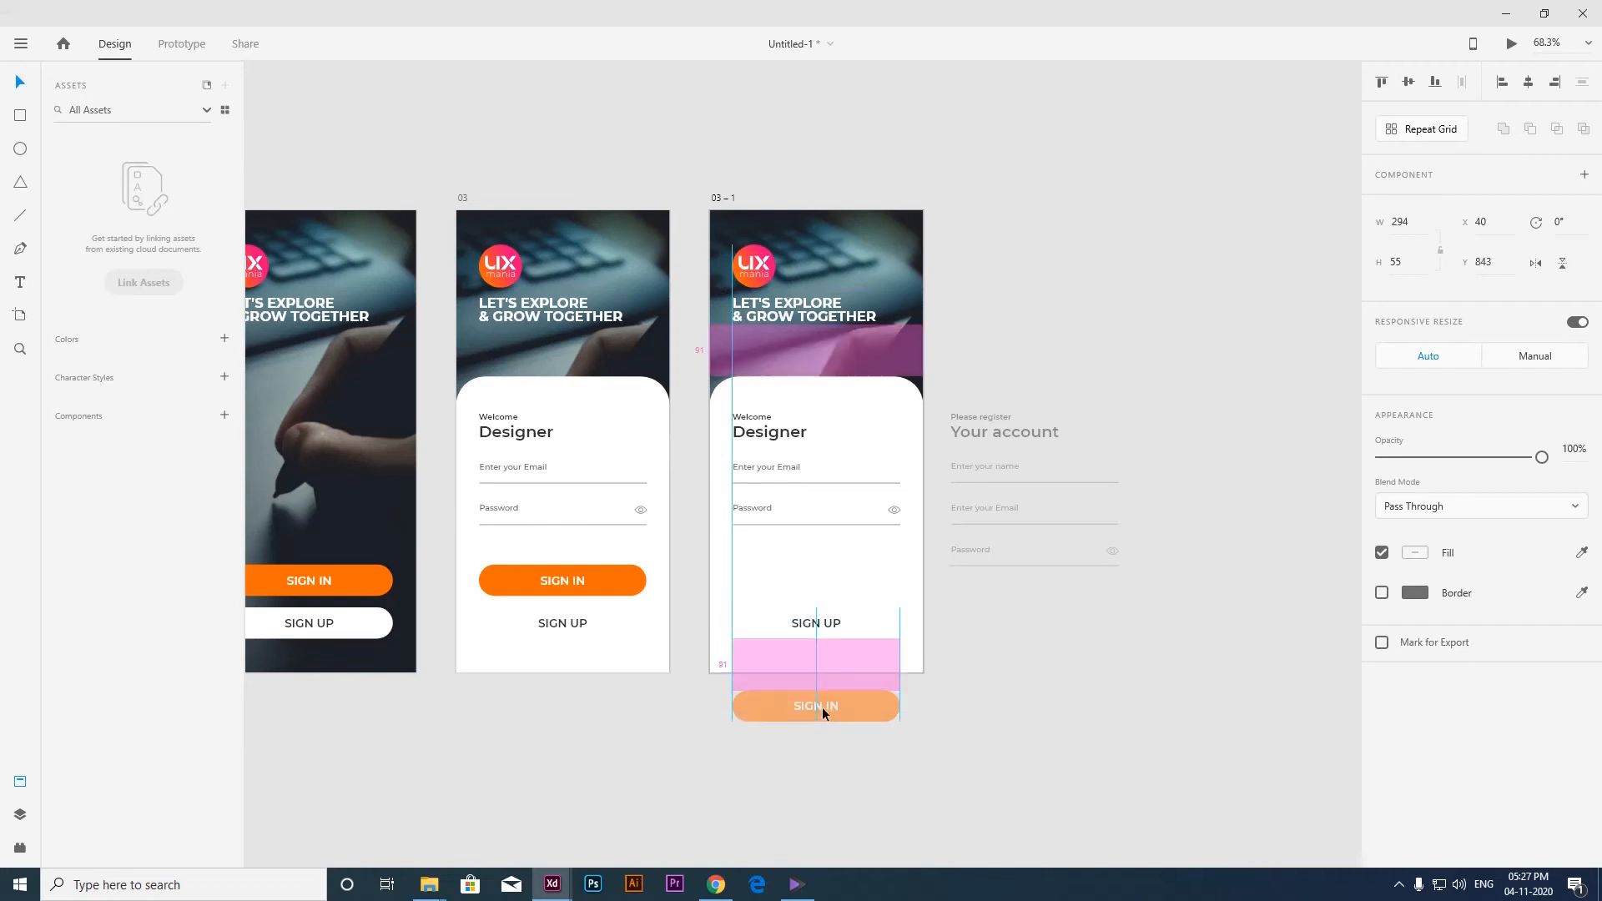
pyautogui.click(818, 626)
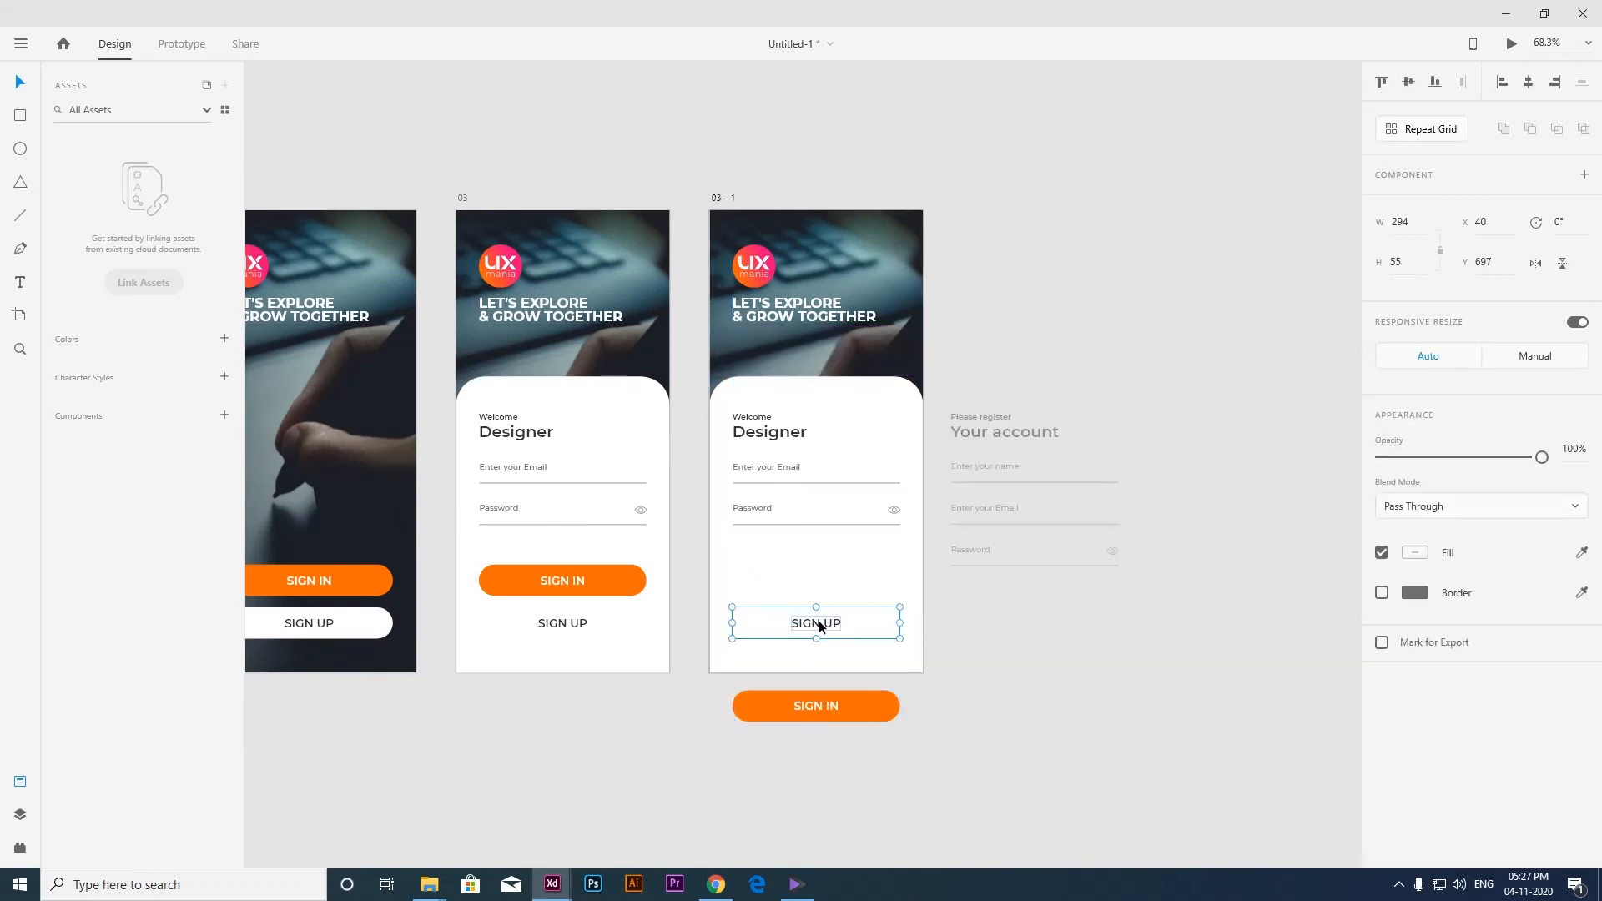
pyautogui.moveTo(820, 626); pyautogui.dragTo(816, 584)
# Fill the duplicated artboard's SIGN UP button with the SIGN IN button's orange, #FF6A00, and make its label white.
pyautogui.doubleClick(867, 584)
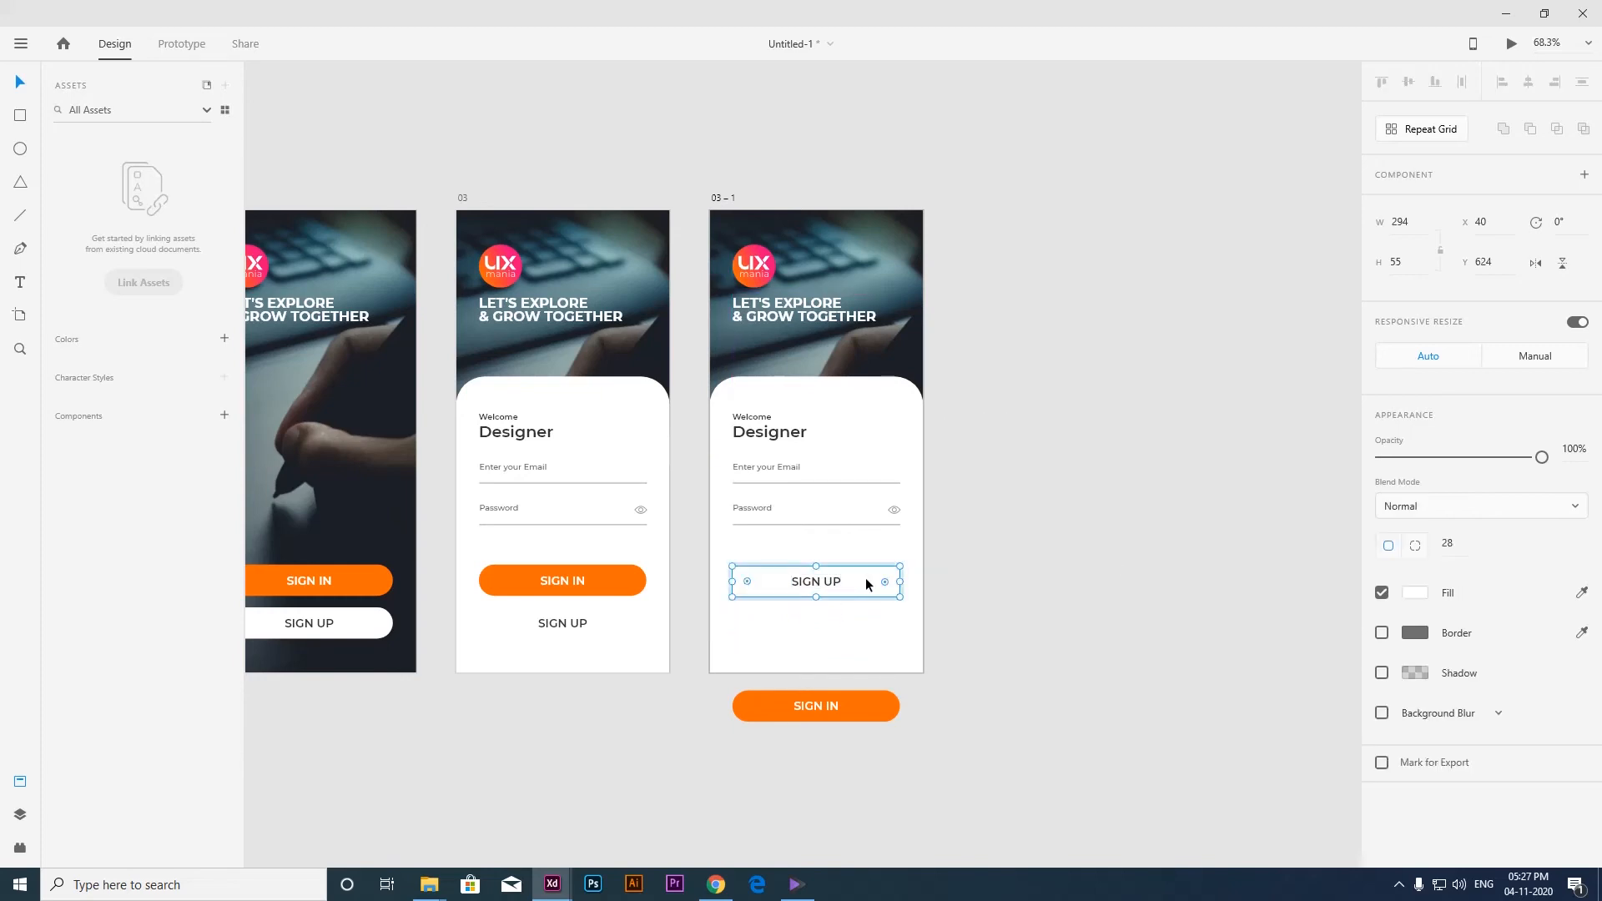
pyautogui.click(1416, 592)
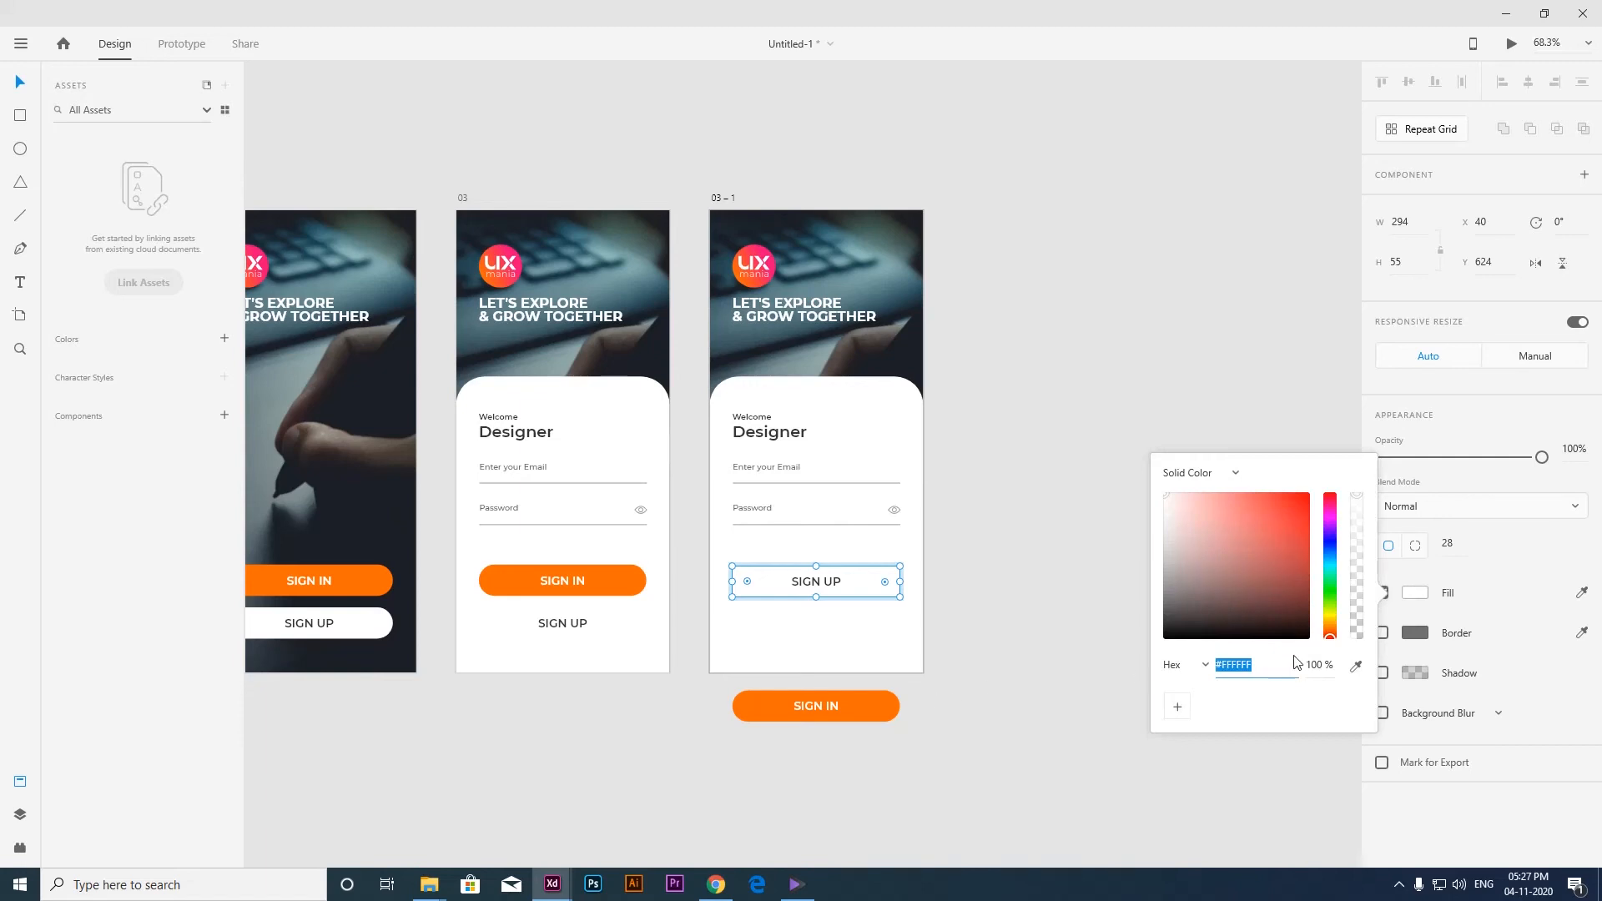
pyautogui.click(1356, 666)
pyautogui.click(875, 706)
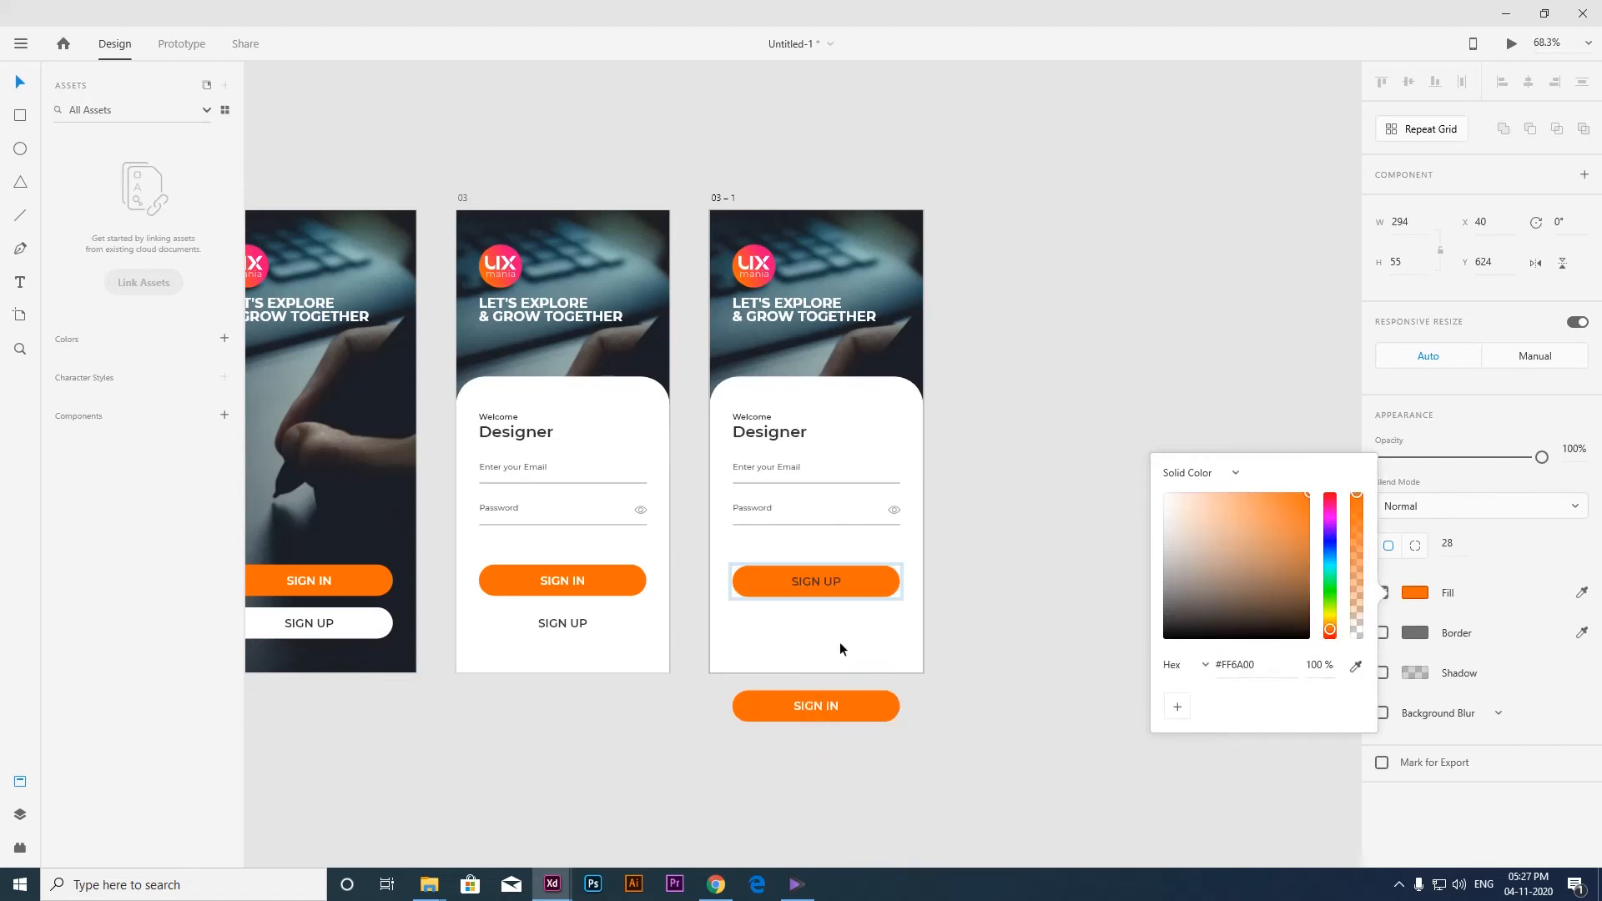
pyautogui.click(834, 585)
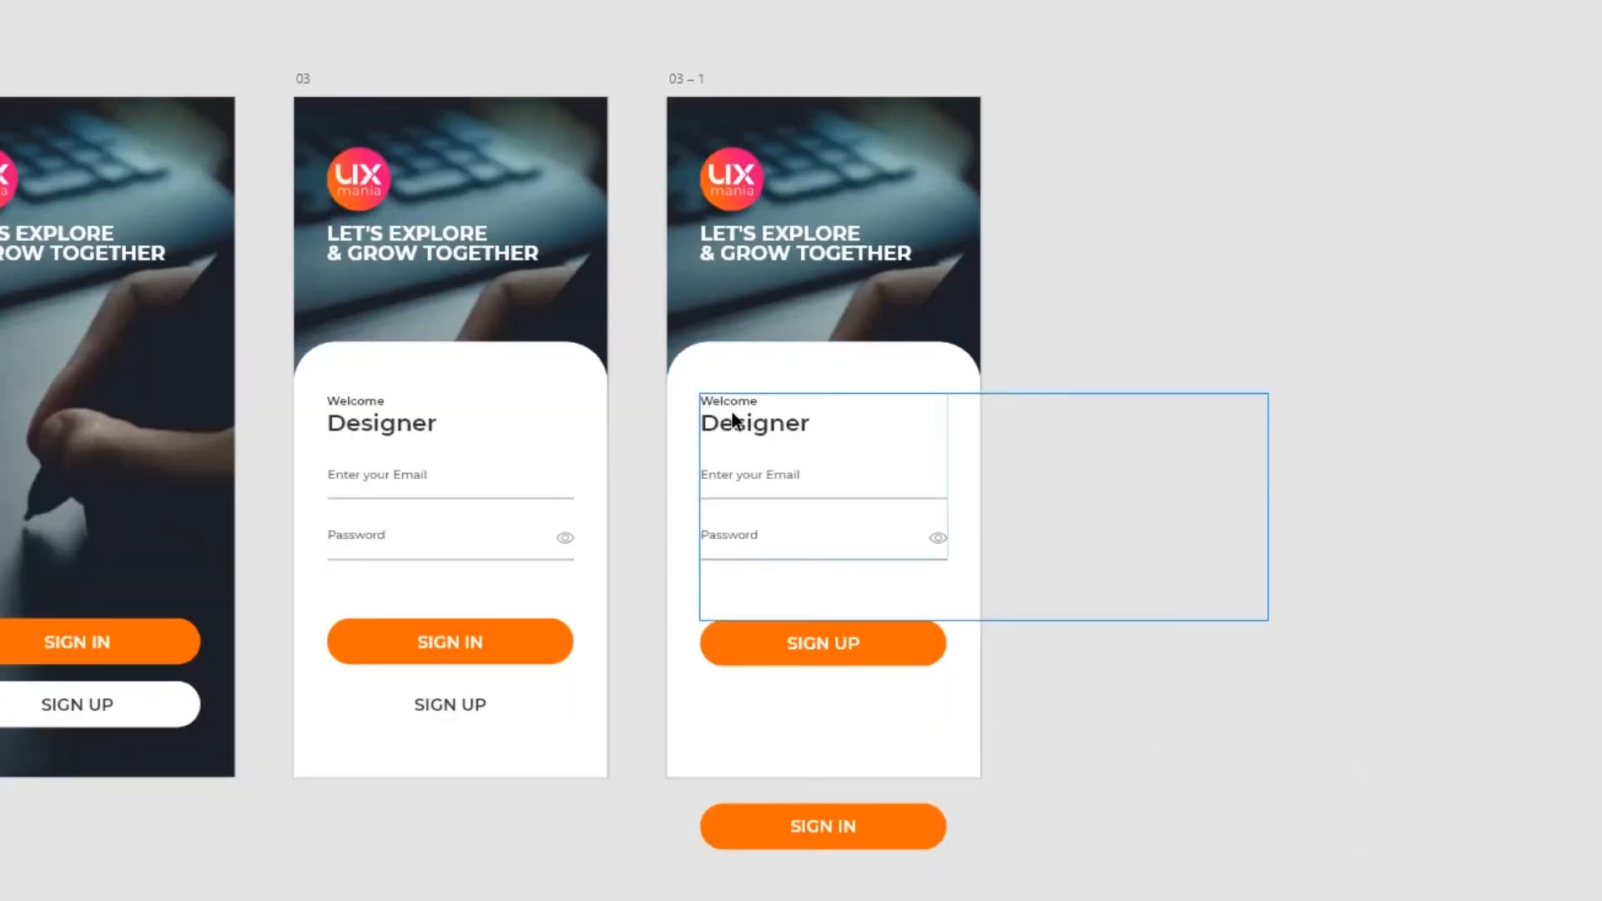
# On the duplicated artboard, slide the grouped forms left until the registration form fills the panel, and lower the SIGN UP button to Y 688.
pyautogui.click(777, 431)
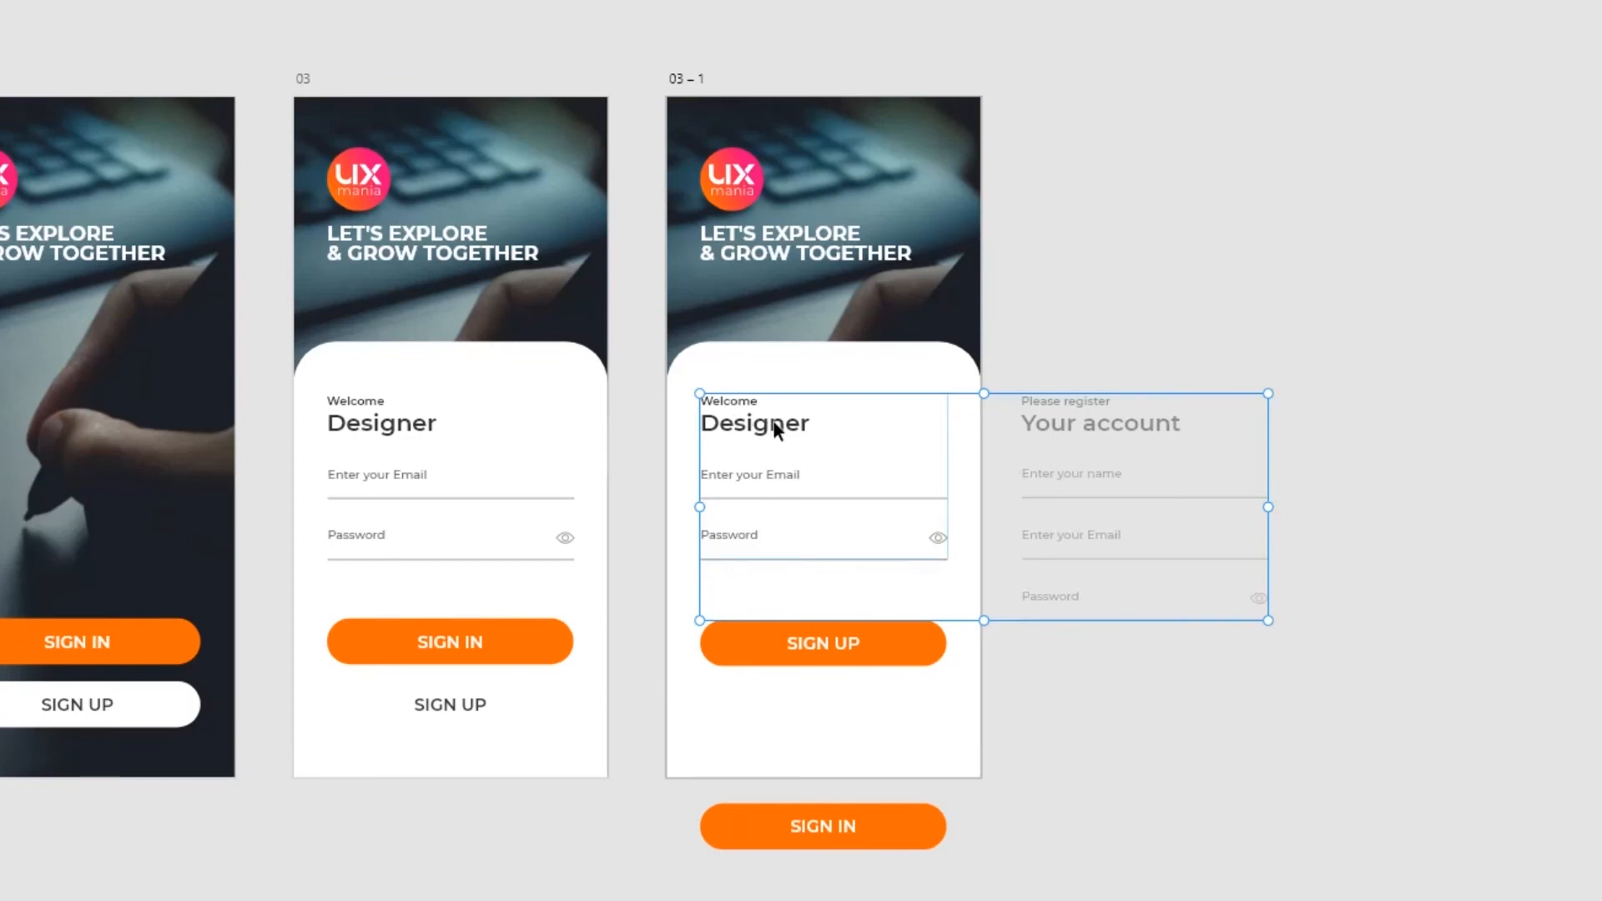
pyautogui.moveTo(789, 424); pyautogui.dragTo(466, 434)
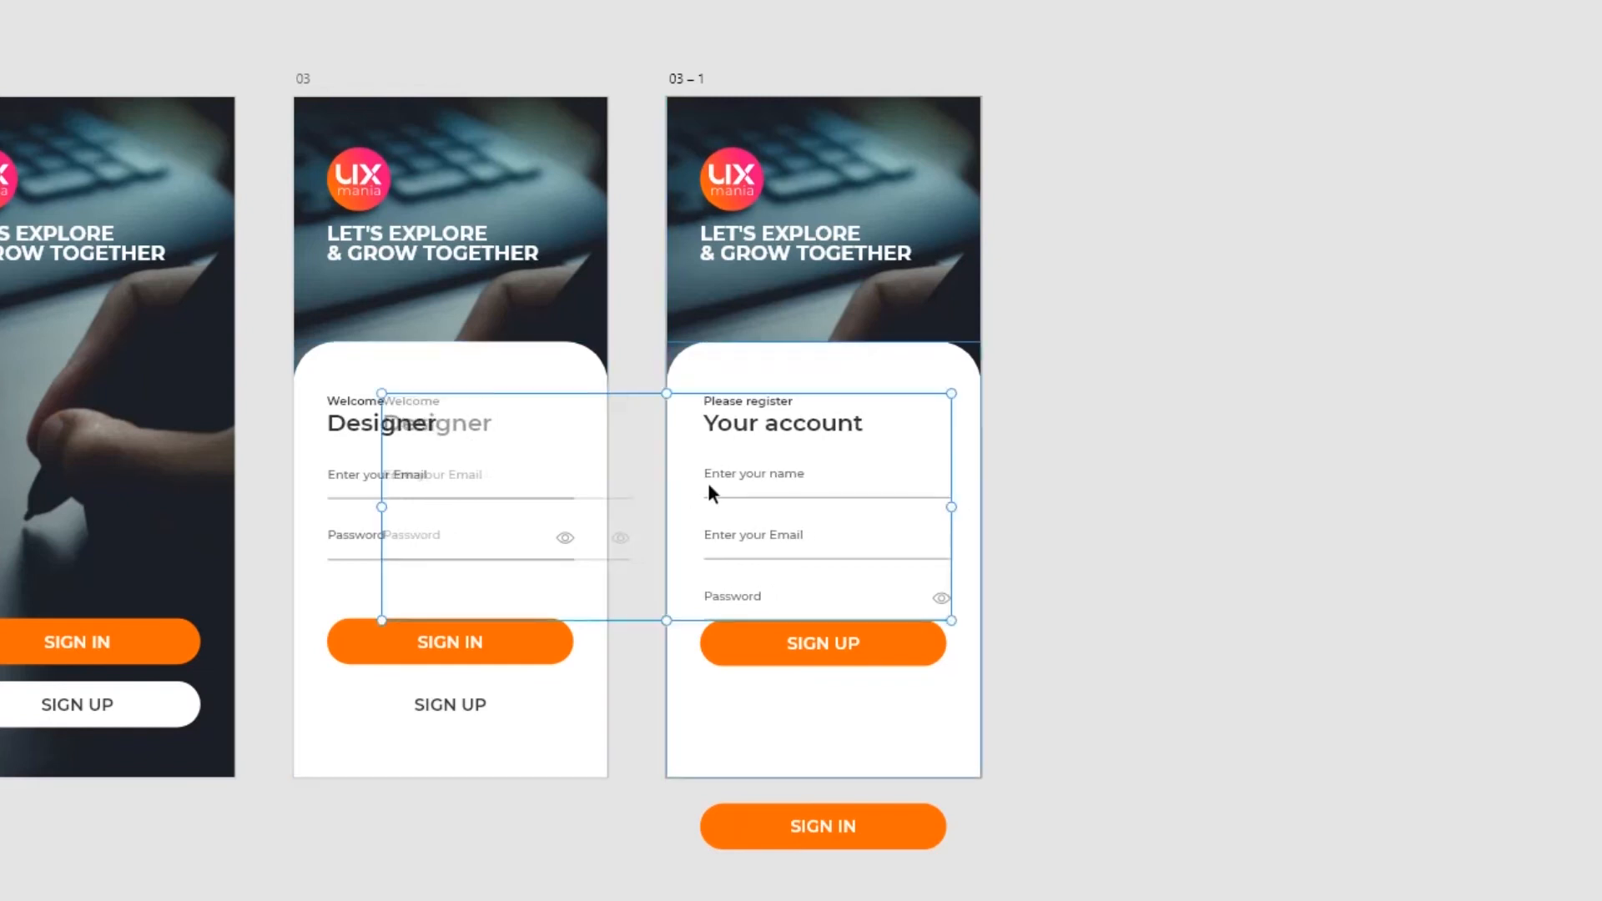
pyautogui.click(1144, 477)
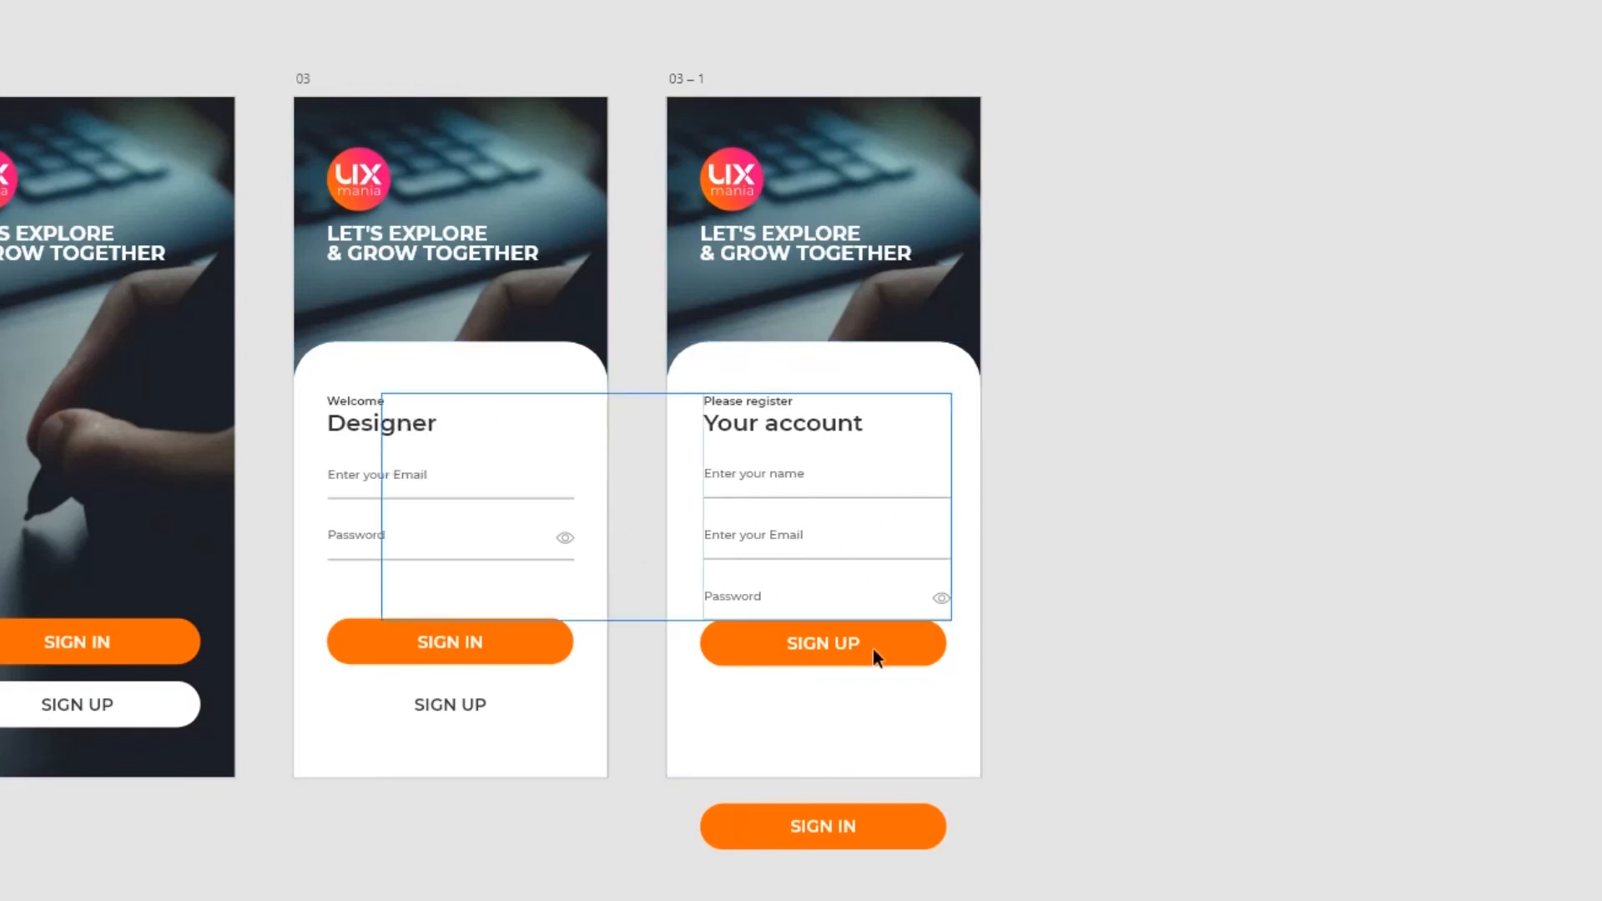
pyautogui.click(813, 658)
pyautogui.moveTo(825, 645); pyautogui.dragTo(826, 700)
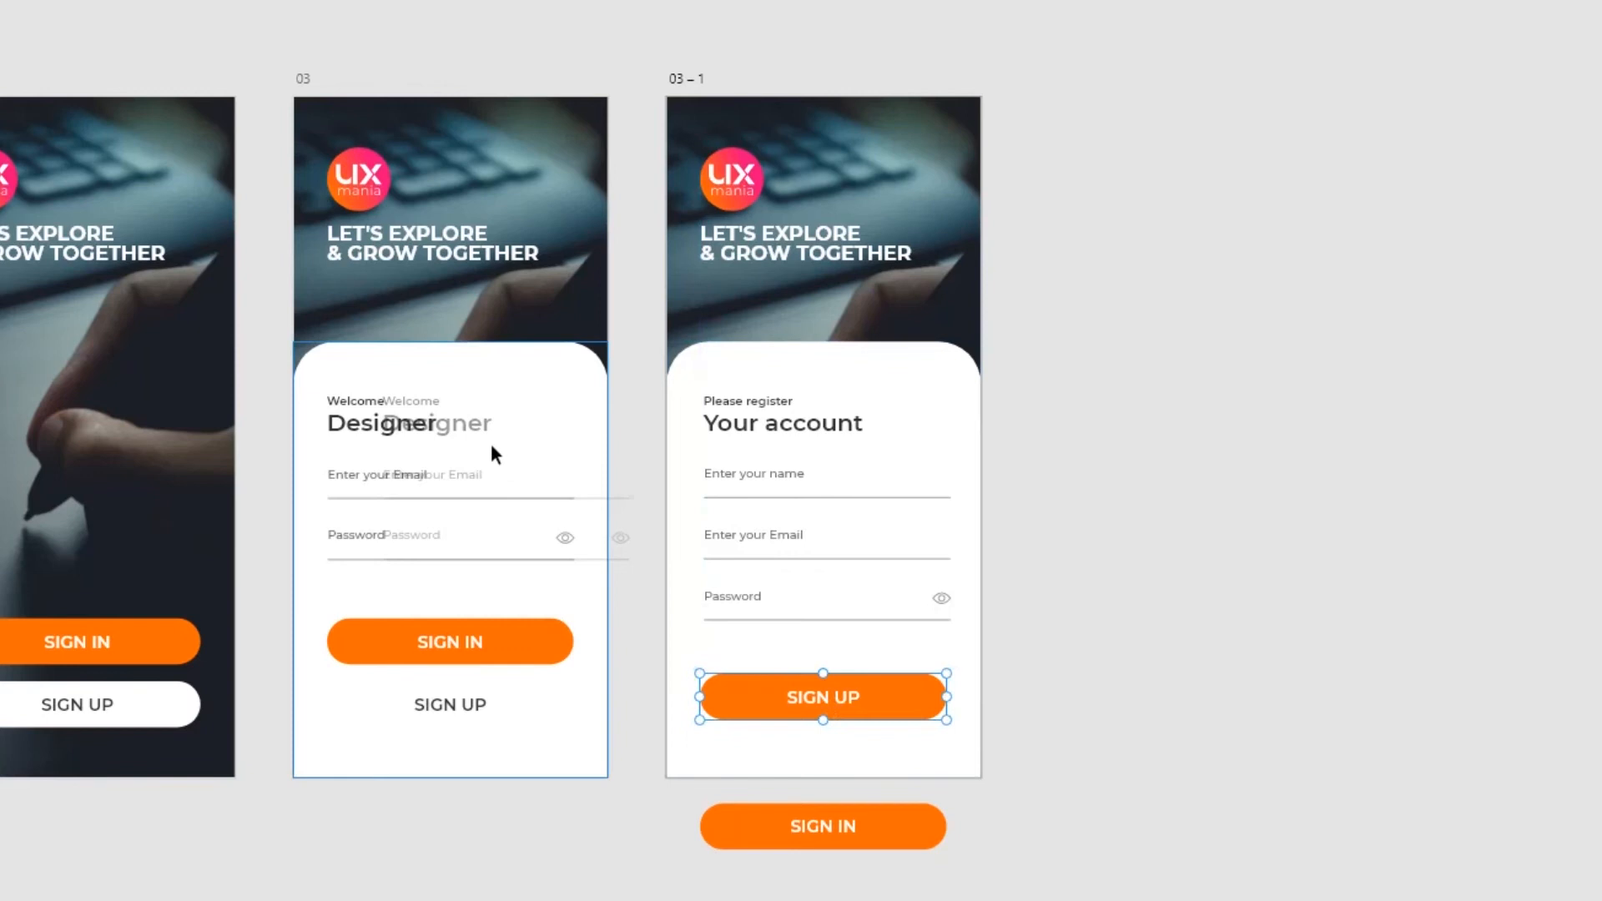
pyautogui.click(1080, 362)
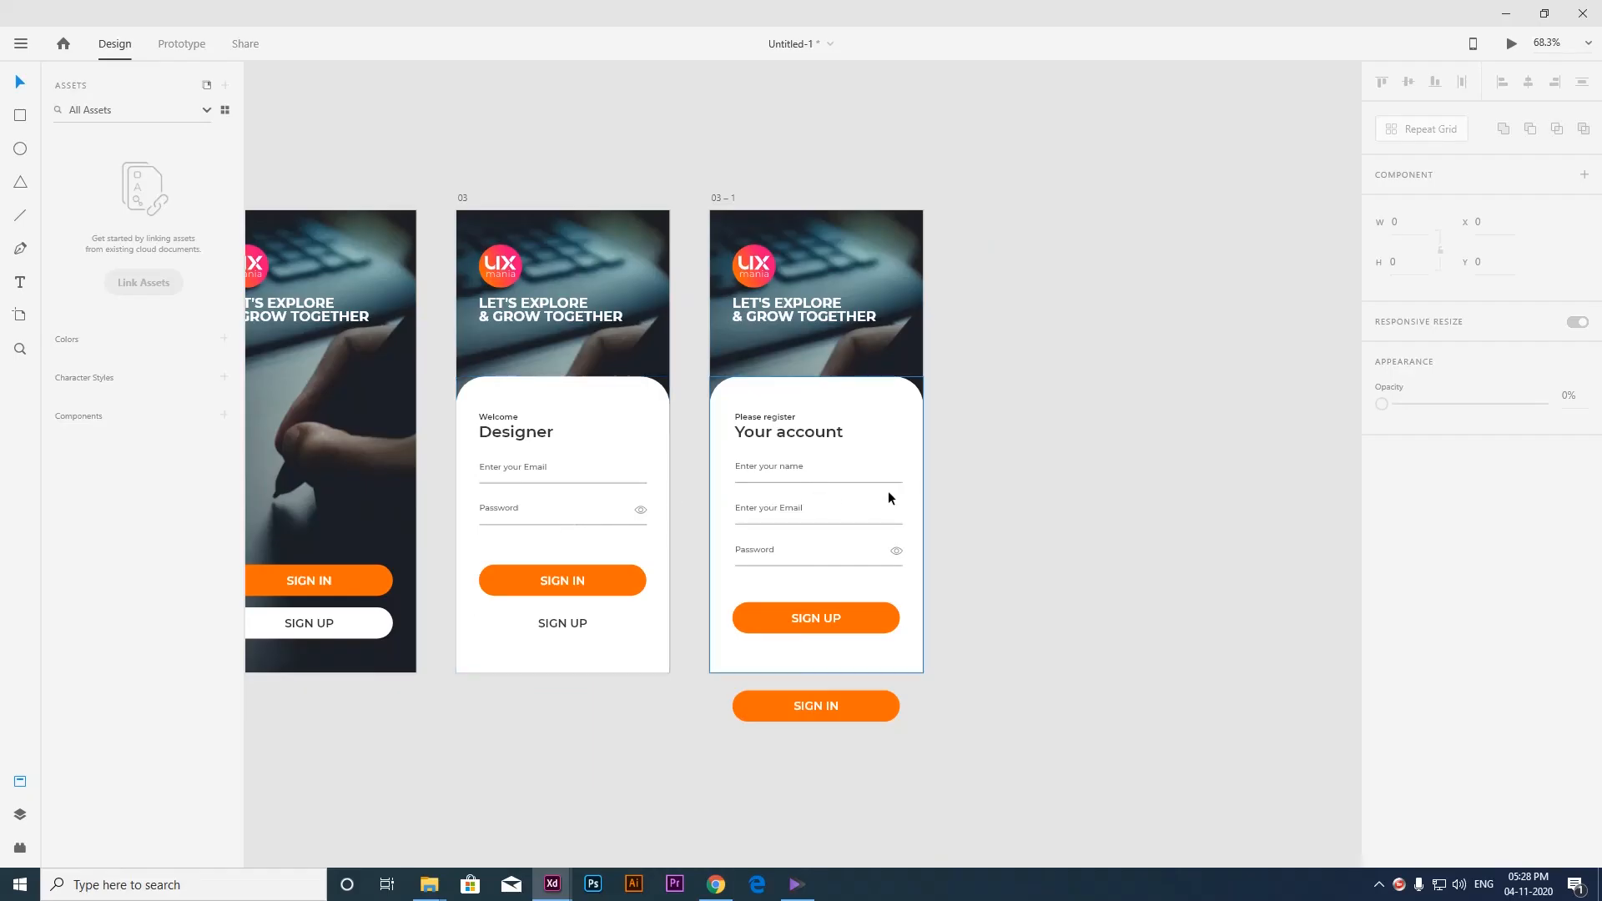
# Using the layout grid as a guide, nudge the duplicated artboard's form group left to X -344.19 so the registration form aligns with the columns.
pyautogui.hotkey('ctrl', 'shift', "'")
pyautogui.scroll(1, 855, 478)
pyautogui.scroll(3, 836, 475)
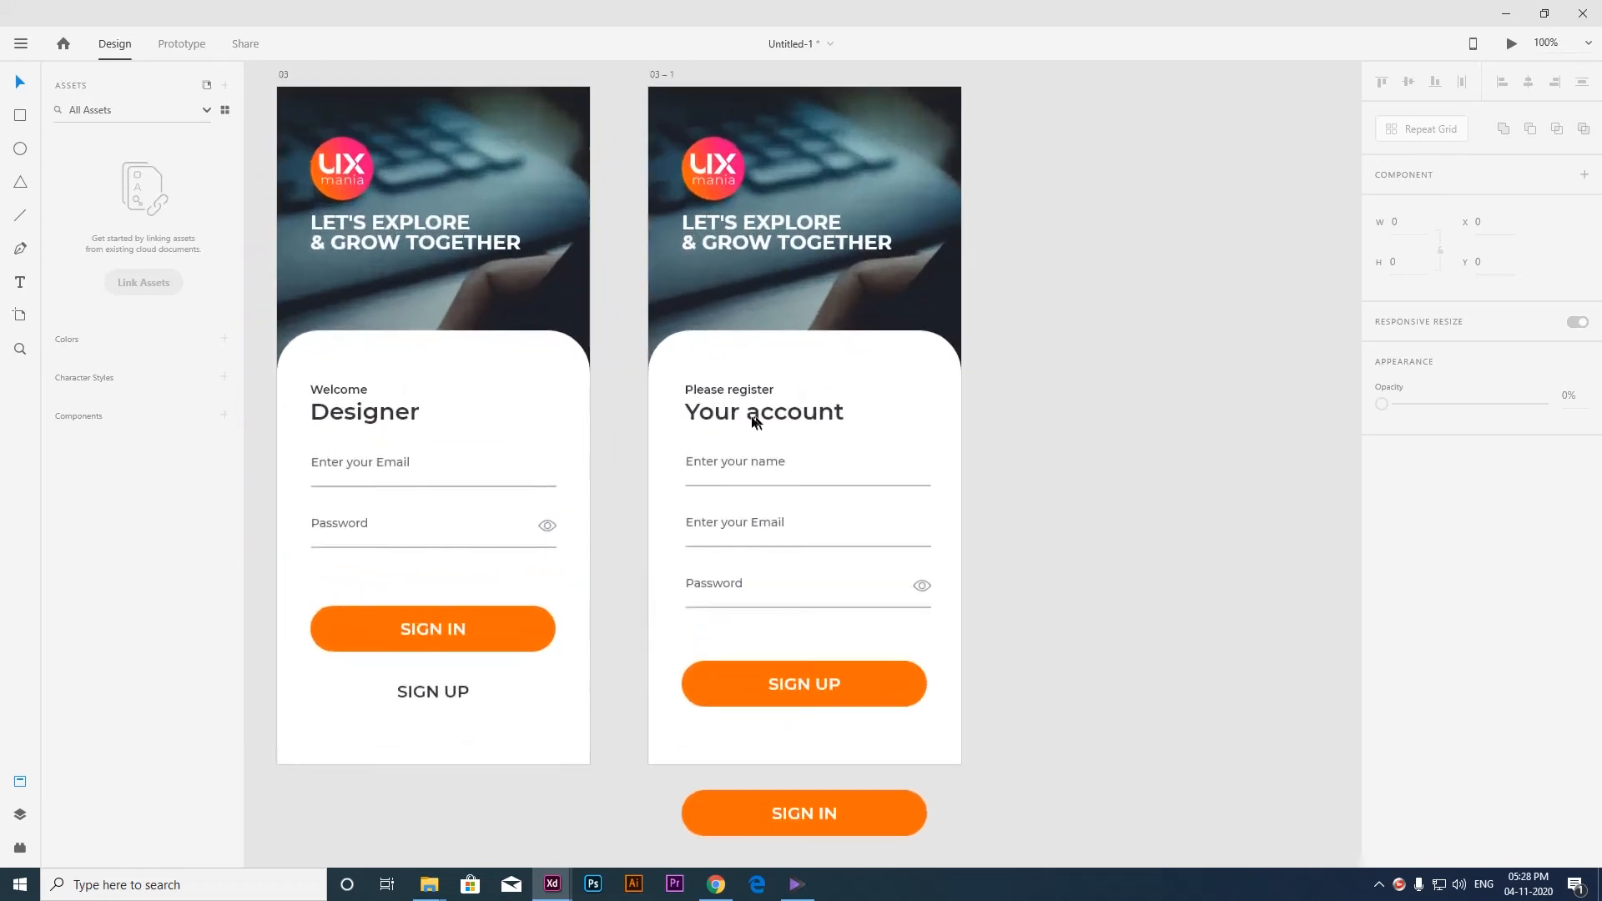
pyautogui.click(750, 417)
pyautogui.press('Left')
pyautogui.press('Left')
pyautogui.press('Left')
pyautogui.press('Left')
pyautogui.press('Left')
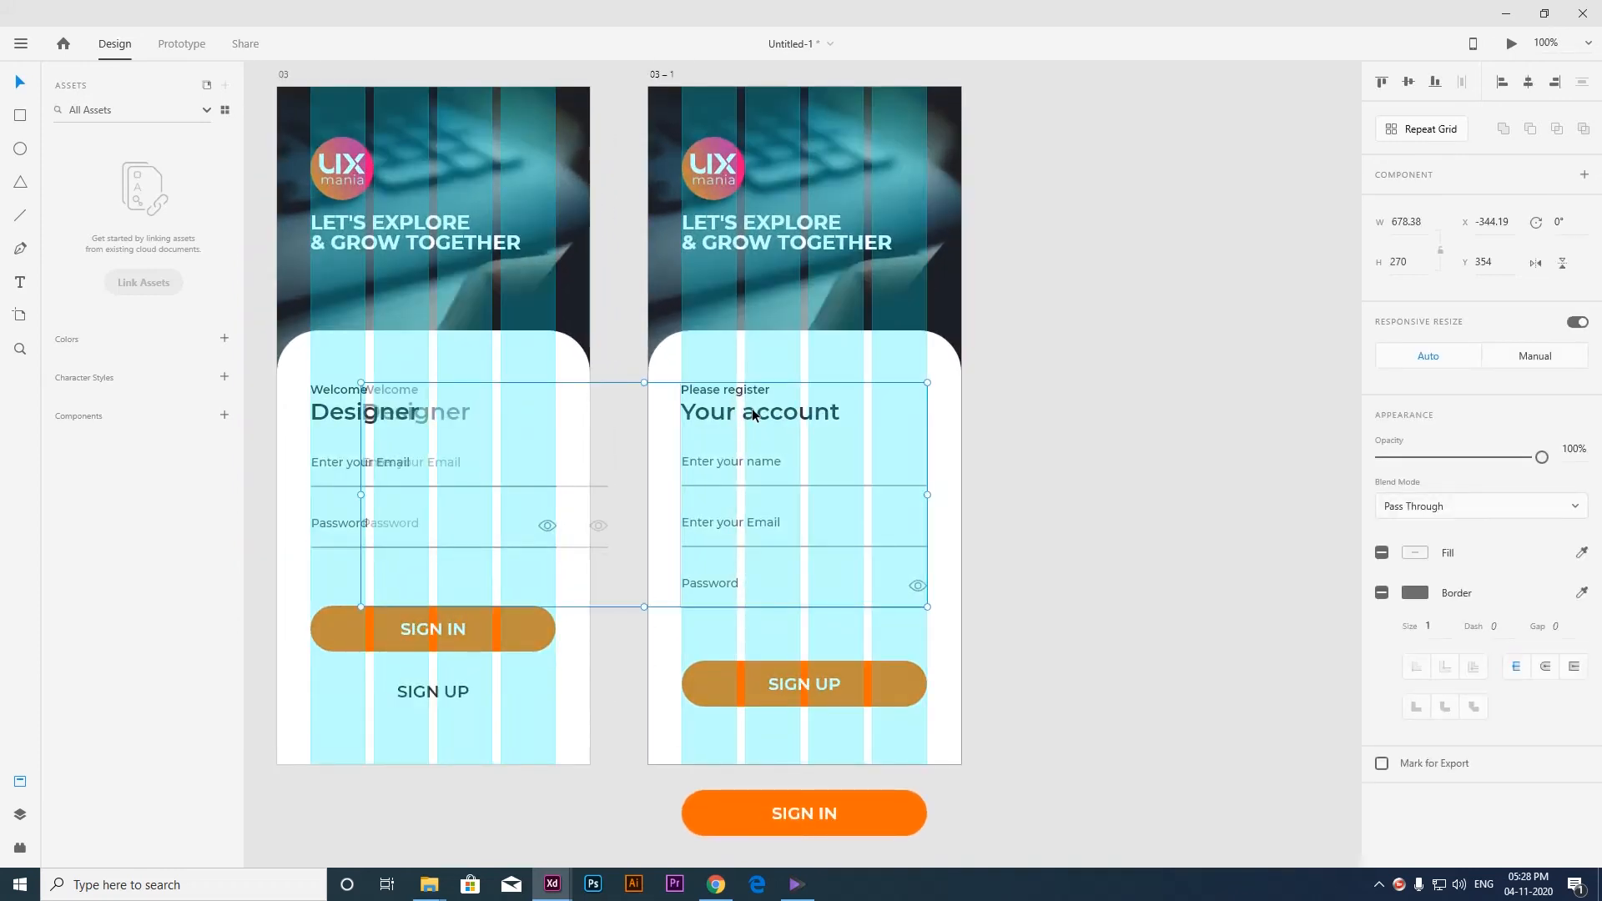
pyautogui.click(979, 661)
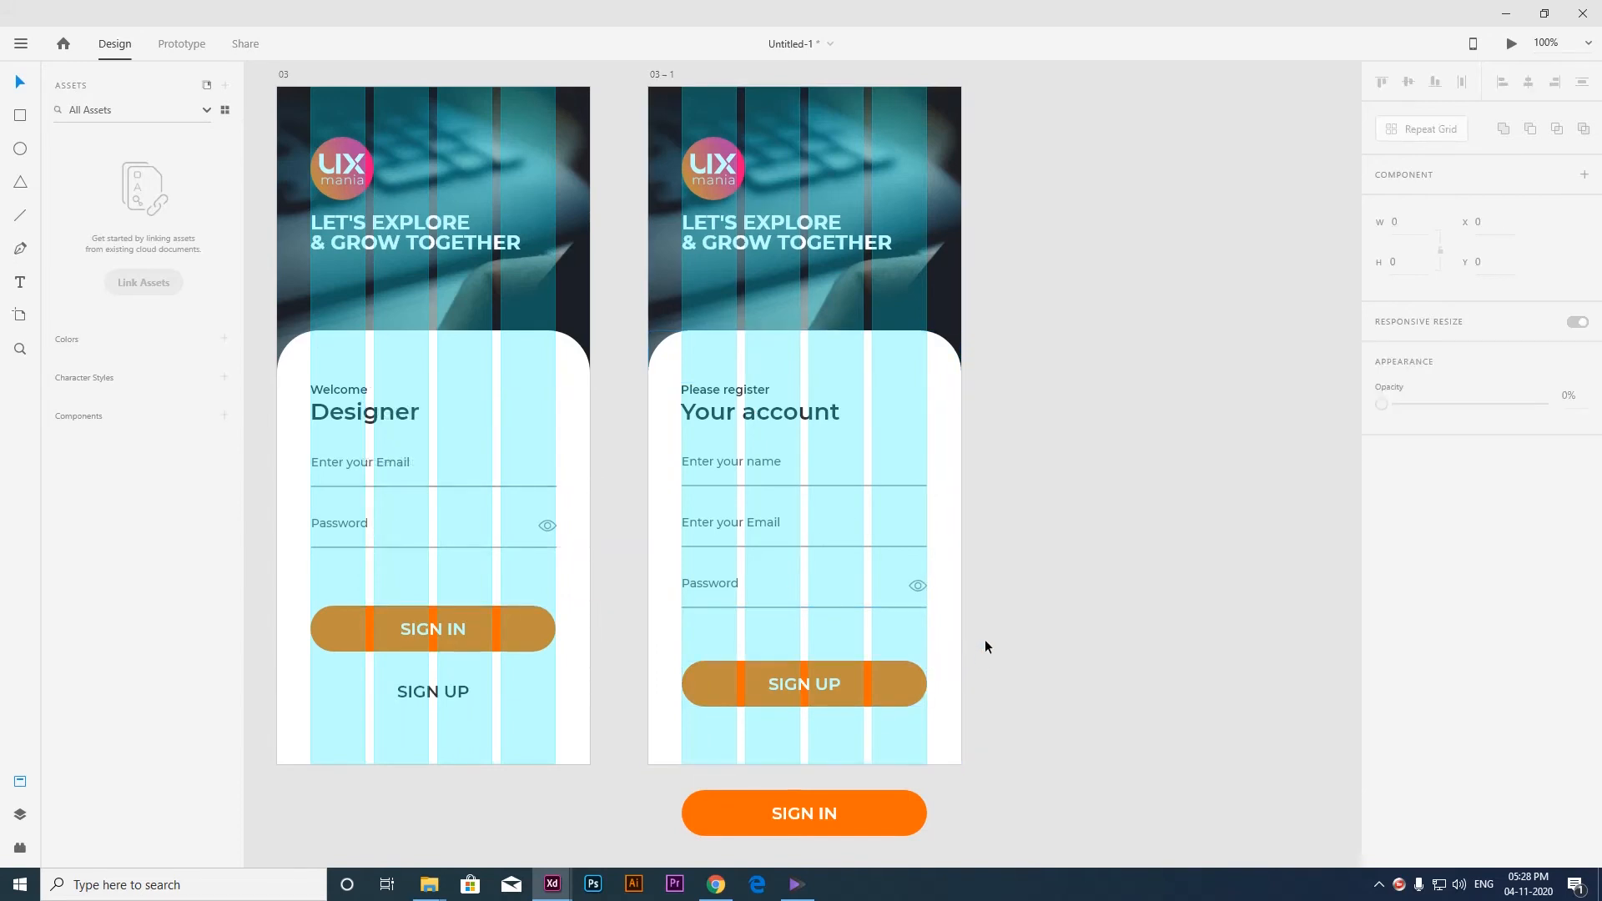
pyautogui.hotkey('ctrl', 'shift', "'")
pyautogui.scroll(-3, 1043, 611)
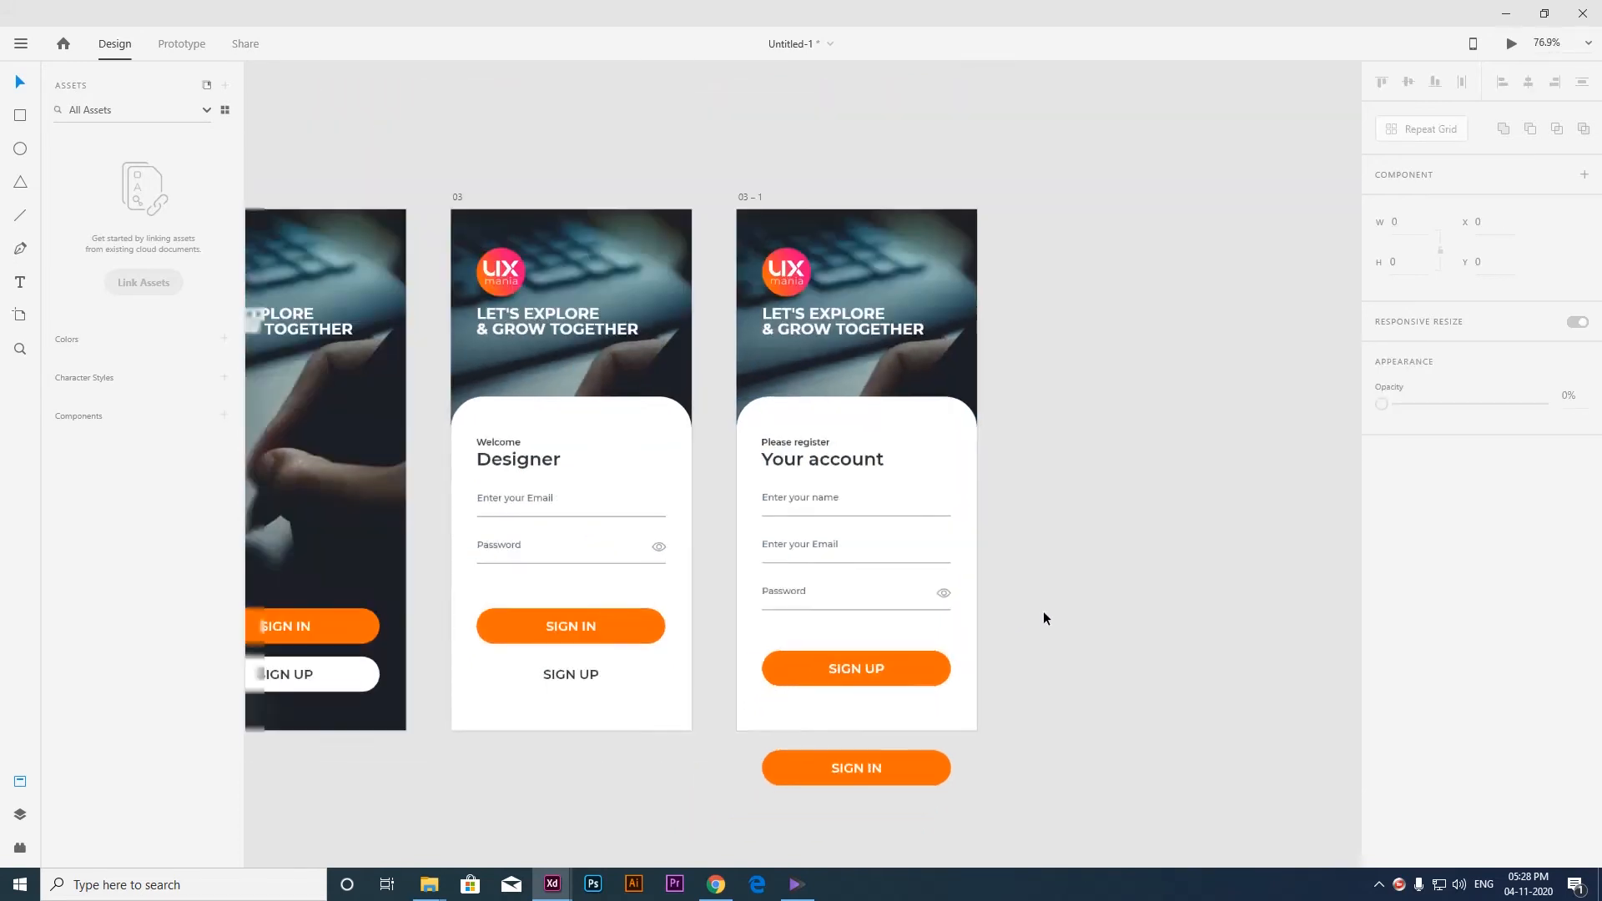
# Draw a borderless circle about 52 px wide over the center of the SIGN UP button and fill it with the button's orange.
pyautogui.moveTo(1053, 573); pyautogui.dragTo(957, 540)
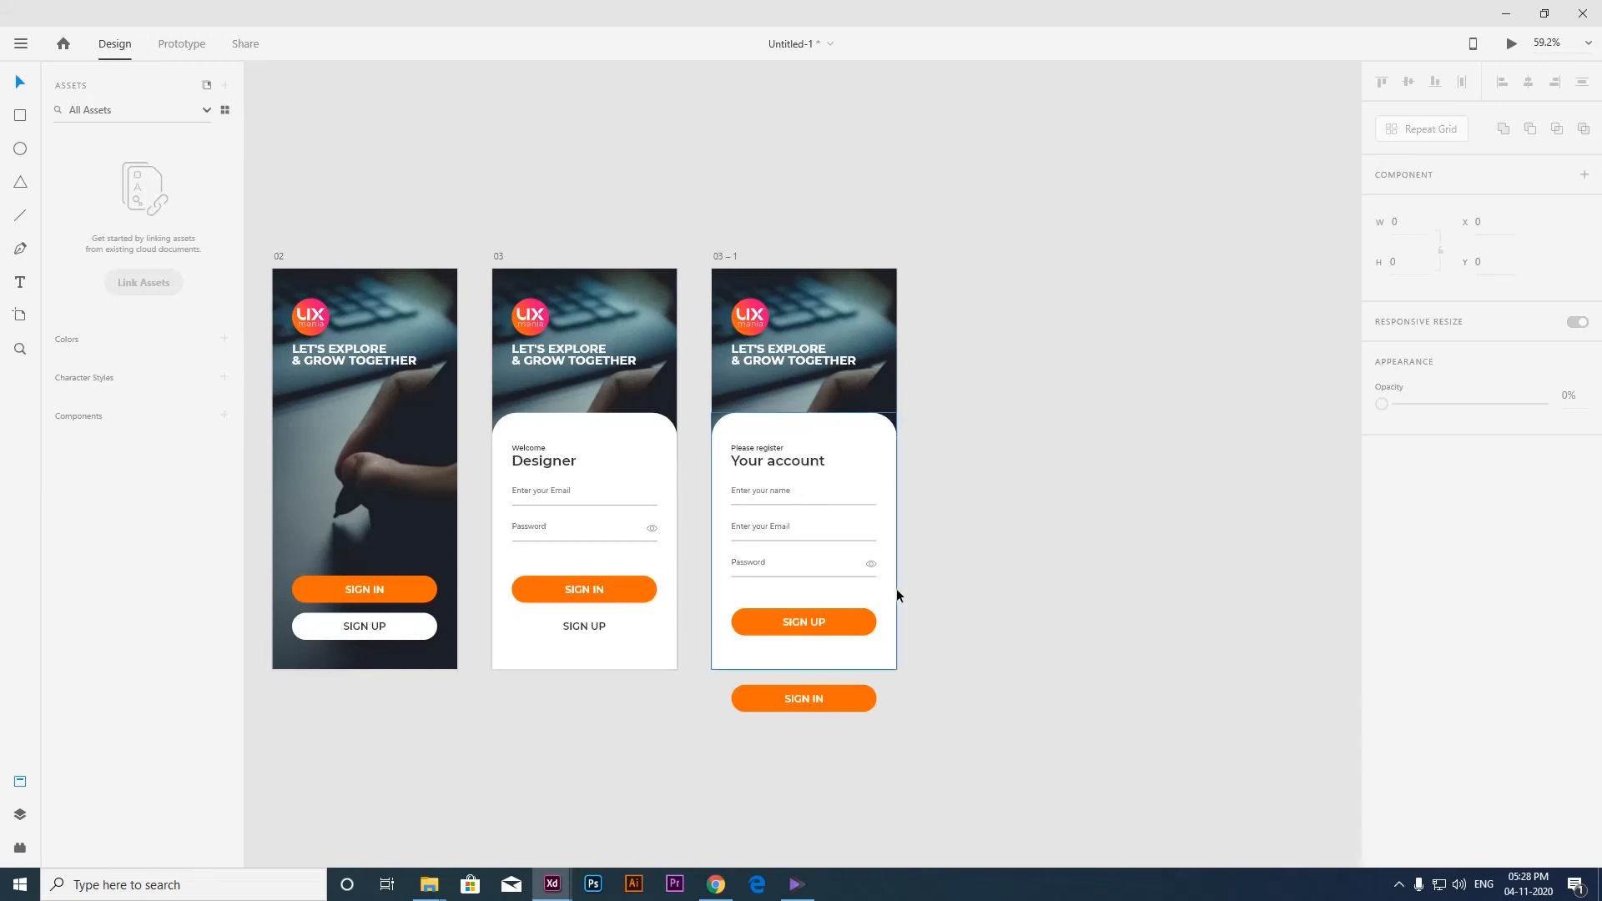
pyautogui.keyDown('ctrl'); pyautogui.scroll(5, 859, 631); pyautogui.keyUp('ctrl')
pyautogui.click(813, 608)
pyautogui.keyDown('ctrl'); pyautogui.scroll(2, 823, 597); pyautogui.keyUp('ctrl')
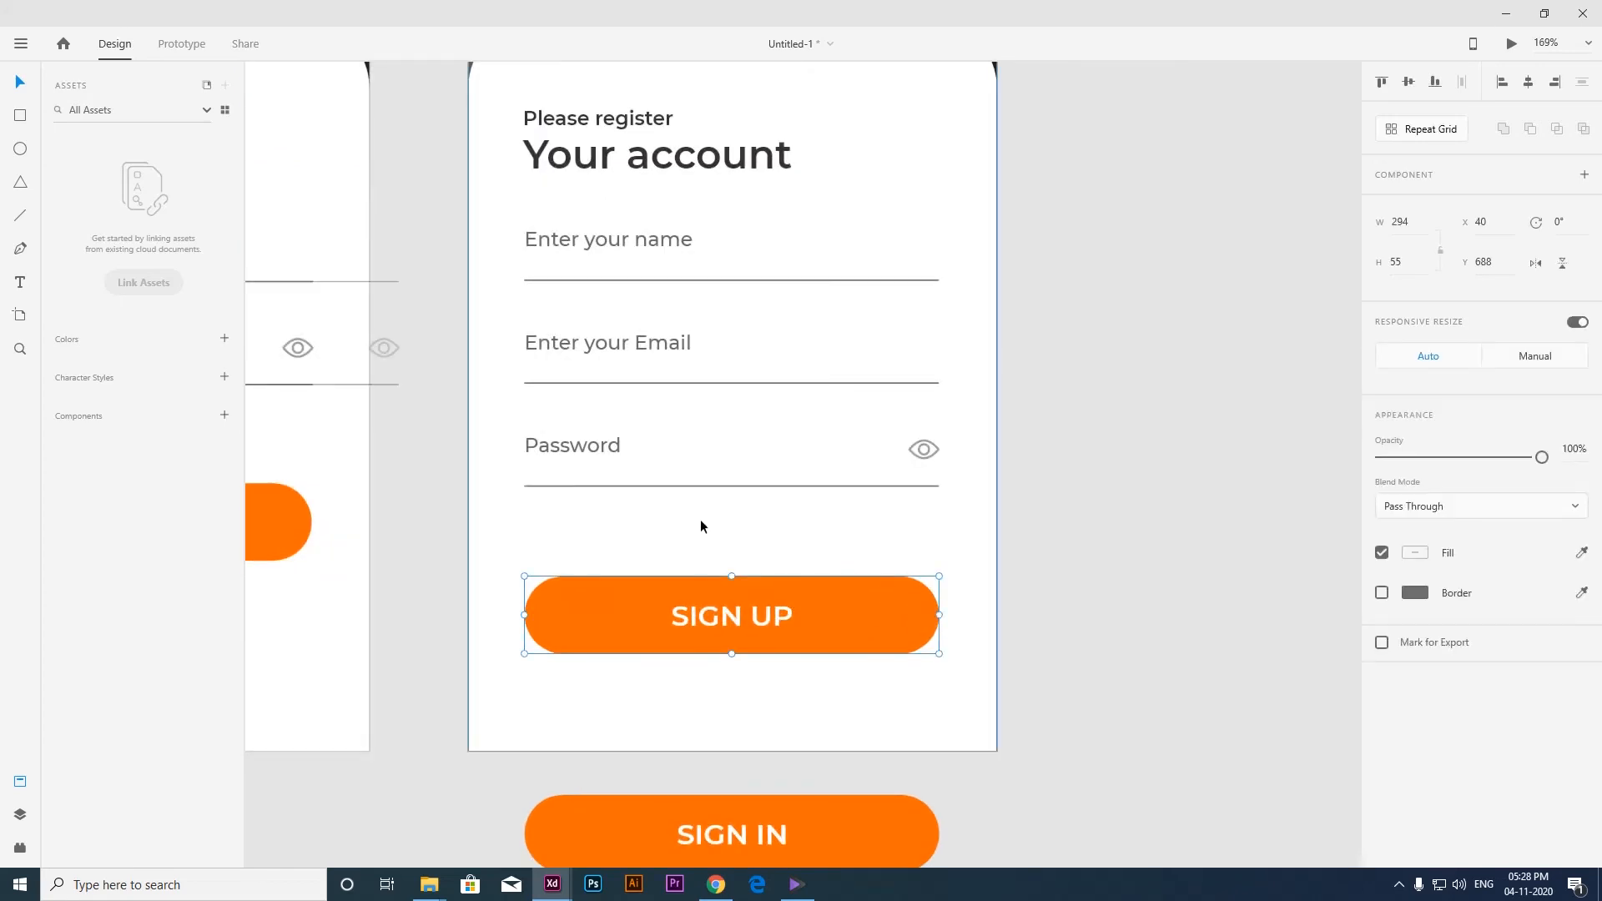
pyautogui.click(29, 152)
pyautogui.moveTo(702, 581); pyautogui.dragTo(775, 650)
pyautogui.click(1382, 593)
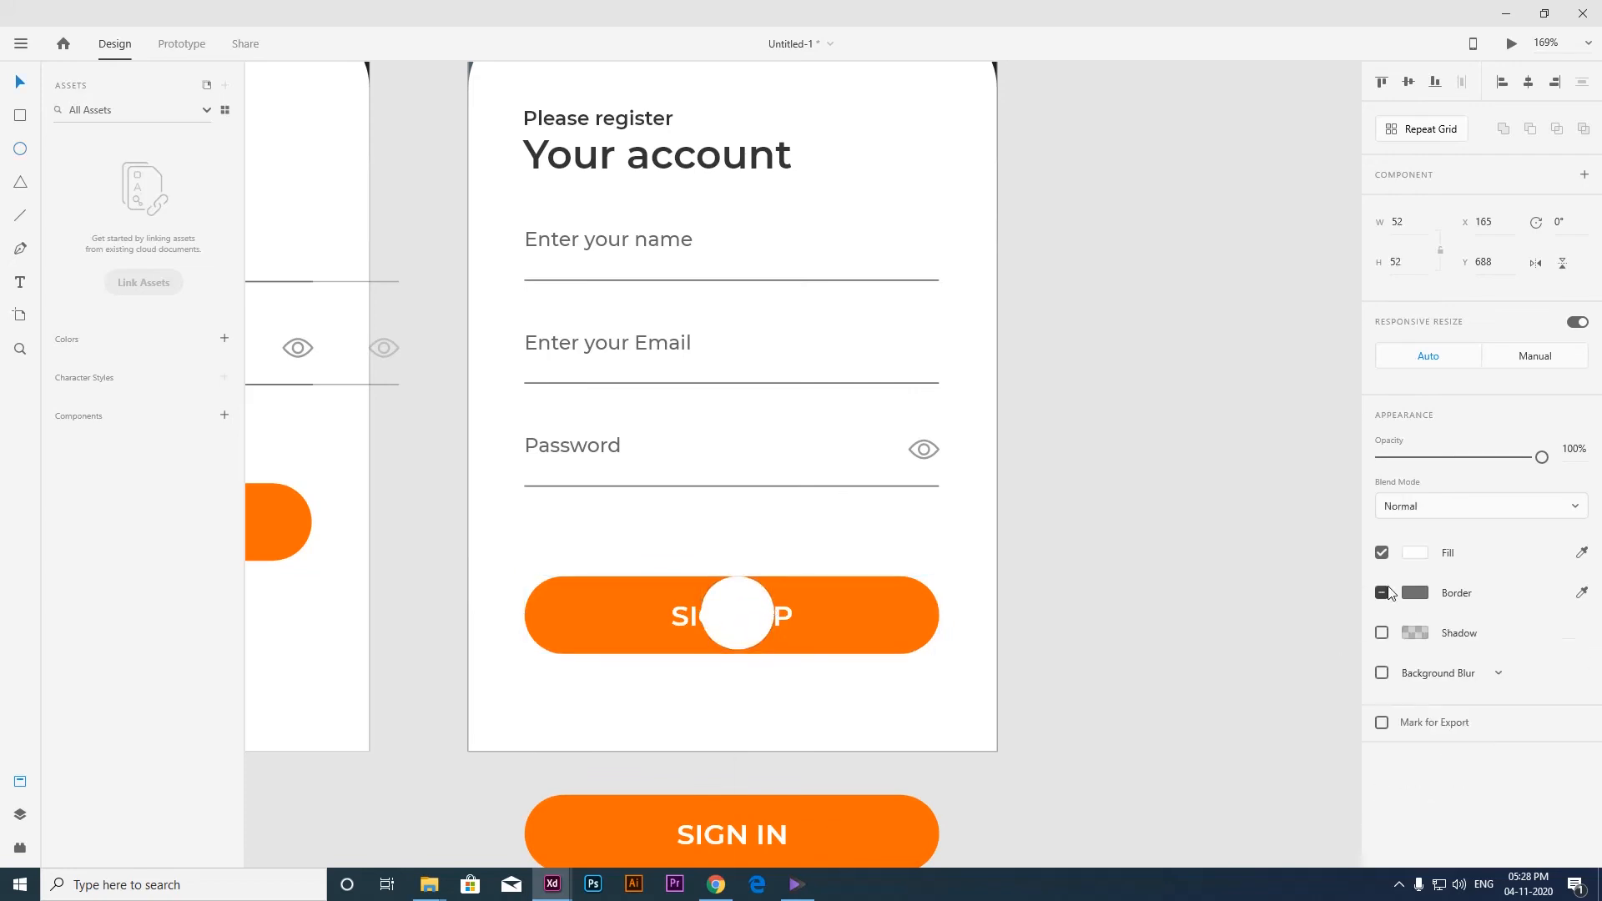
pyautogui.click(1584, 554)
pyautogui.click(733, 621)
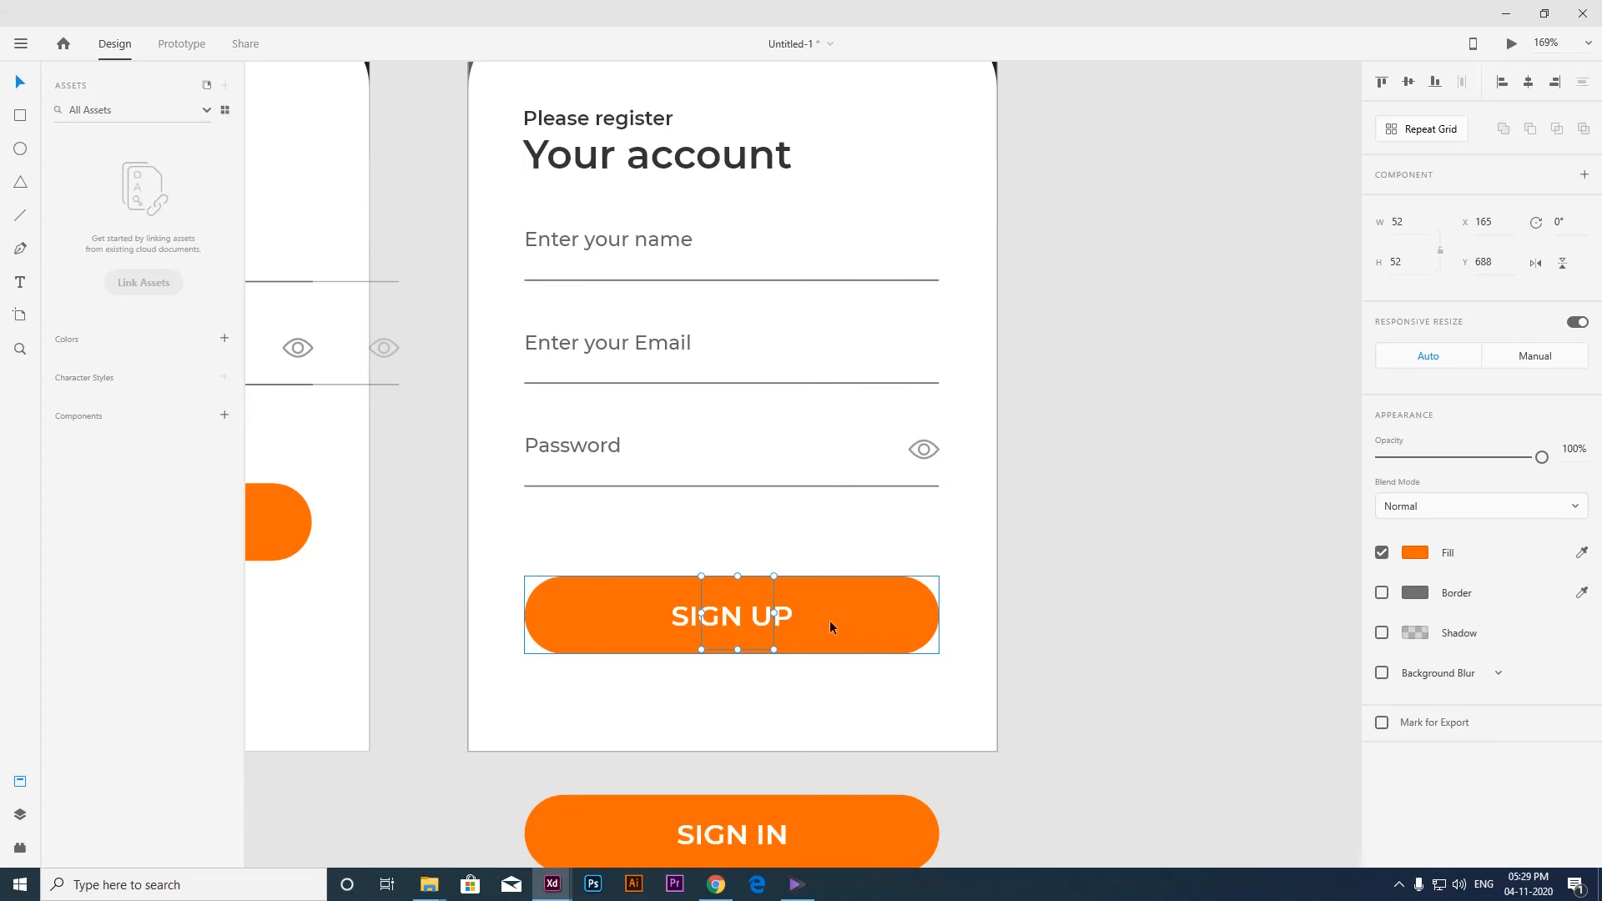
pyautogui.click(1012, 557)
# Rename the sign-up artboard as 04.
pyautogui.scroll(-3, 826, 576)
pyautogui.scroll(1, 735, 218)
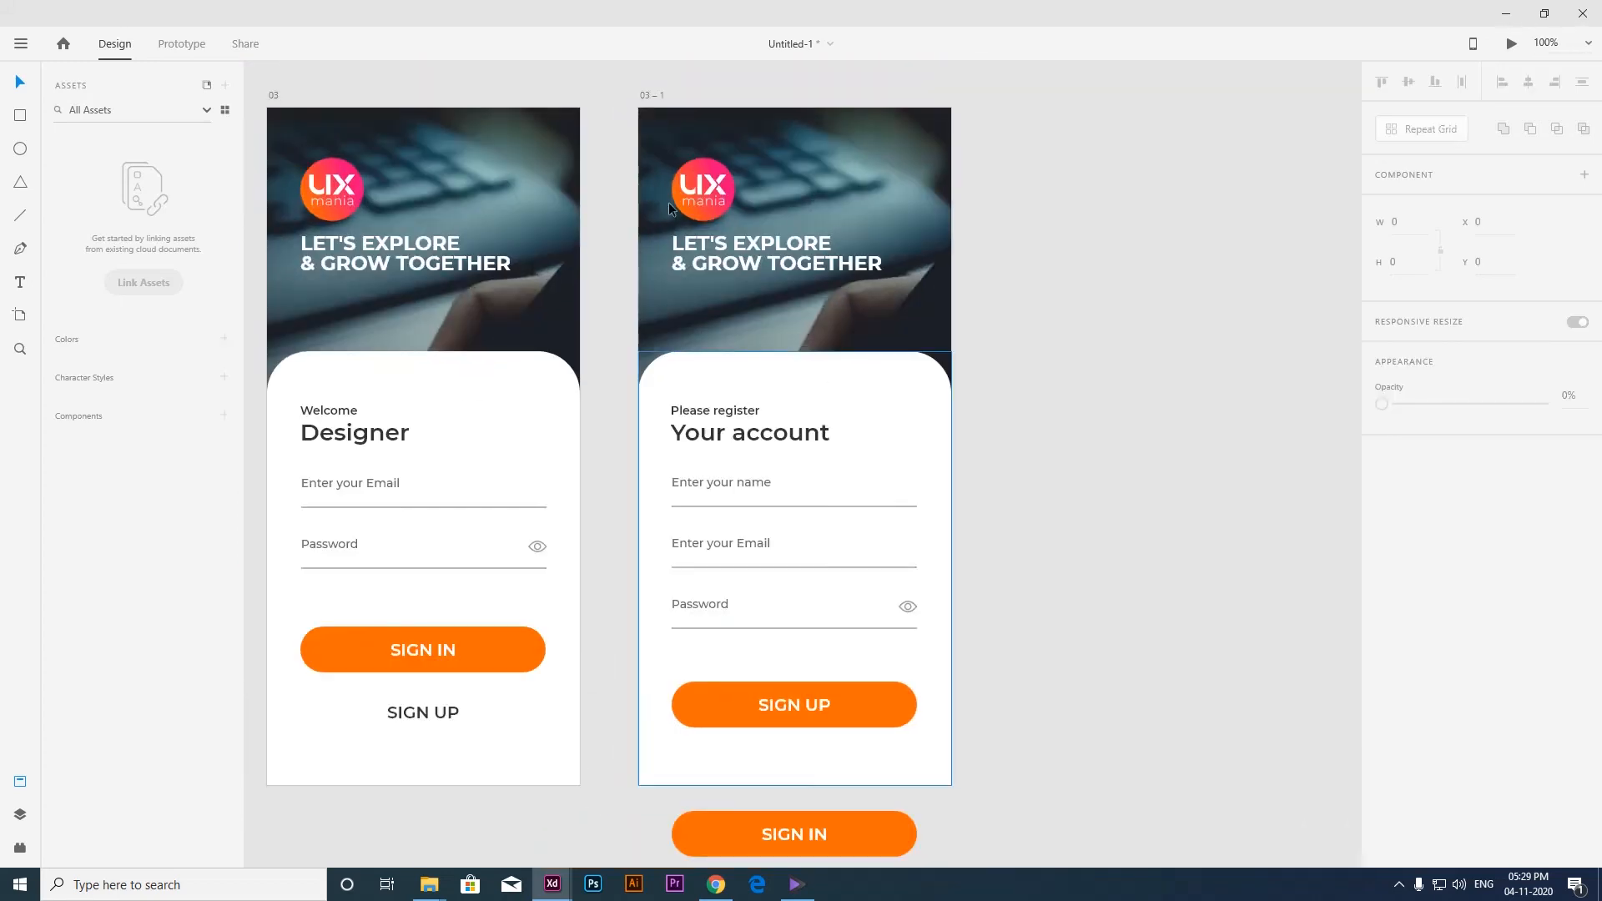
pyautogui.moveTo(993, 364); pyautogui.dragTo(996, 366)
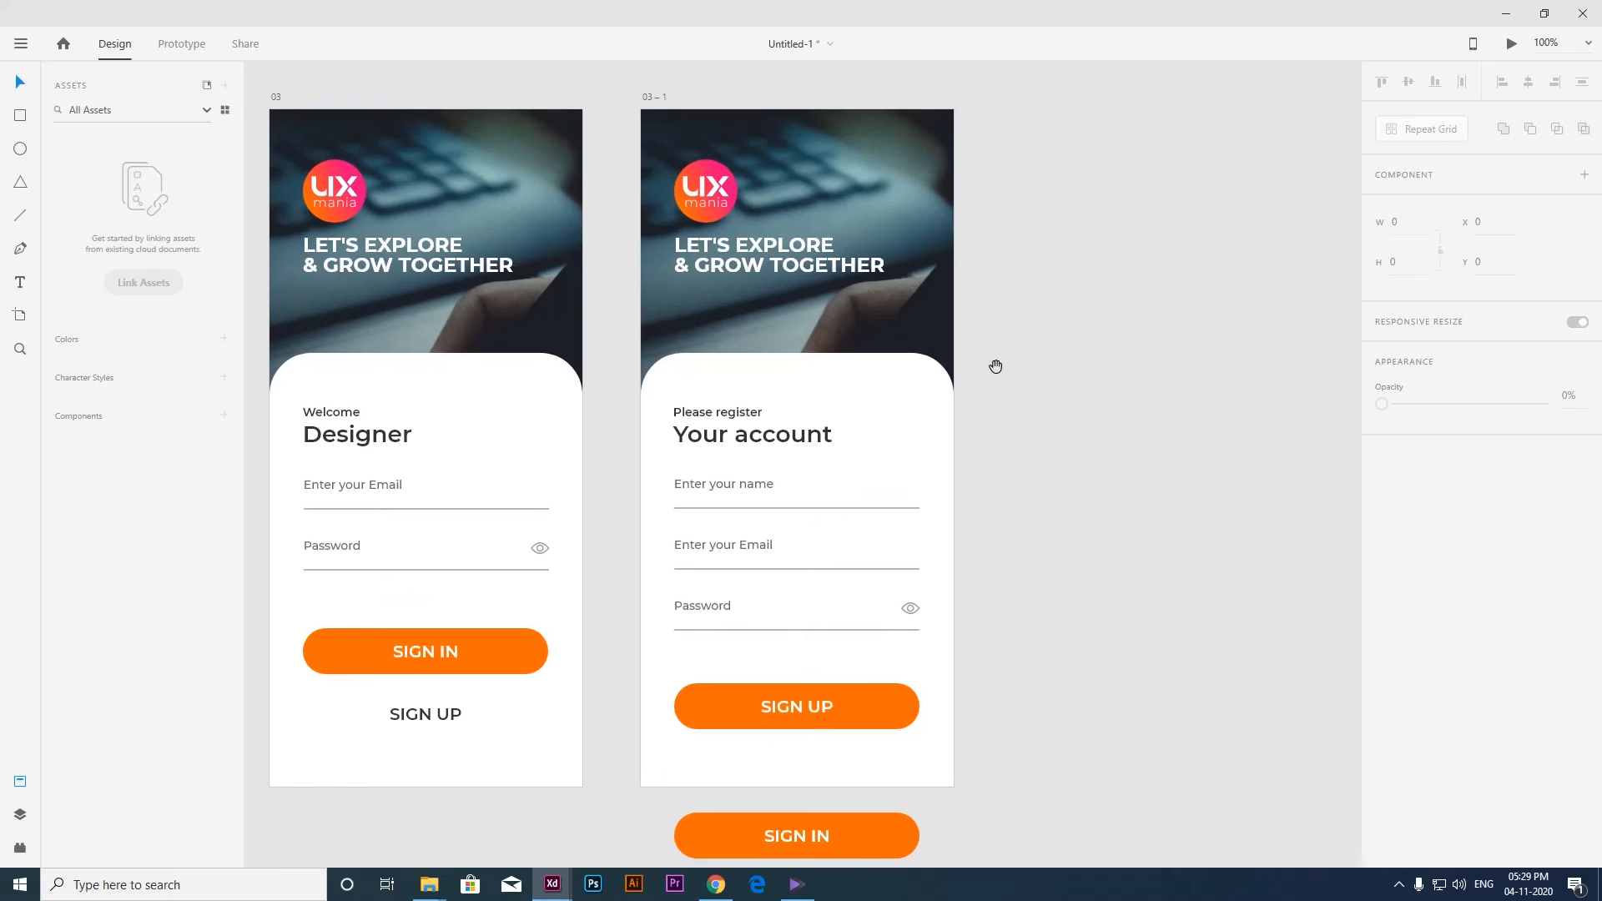
pyautogui.click(649, 95)
pyautogui.doubleClick(649, 95)
pyautogui.write('04')
pyautogui.press('Return')
pyautogui.click(688, 75)
# Duplicate artboard 04 to its right and move the copy's SIGN UP button below the artboard's lower edge.
pyautogui.click(649, 95)
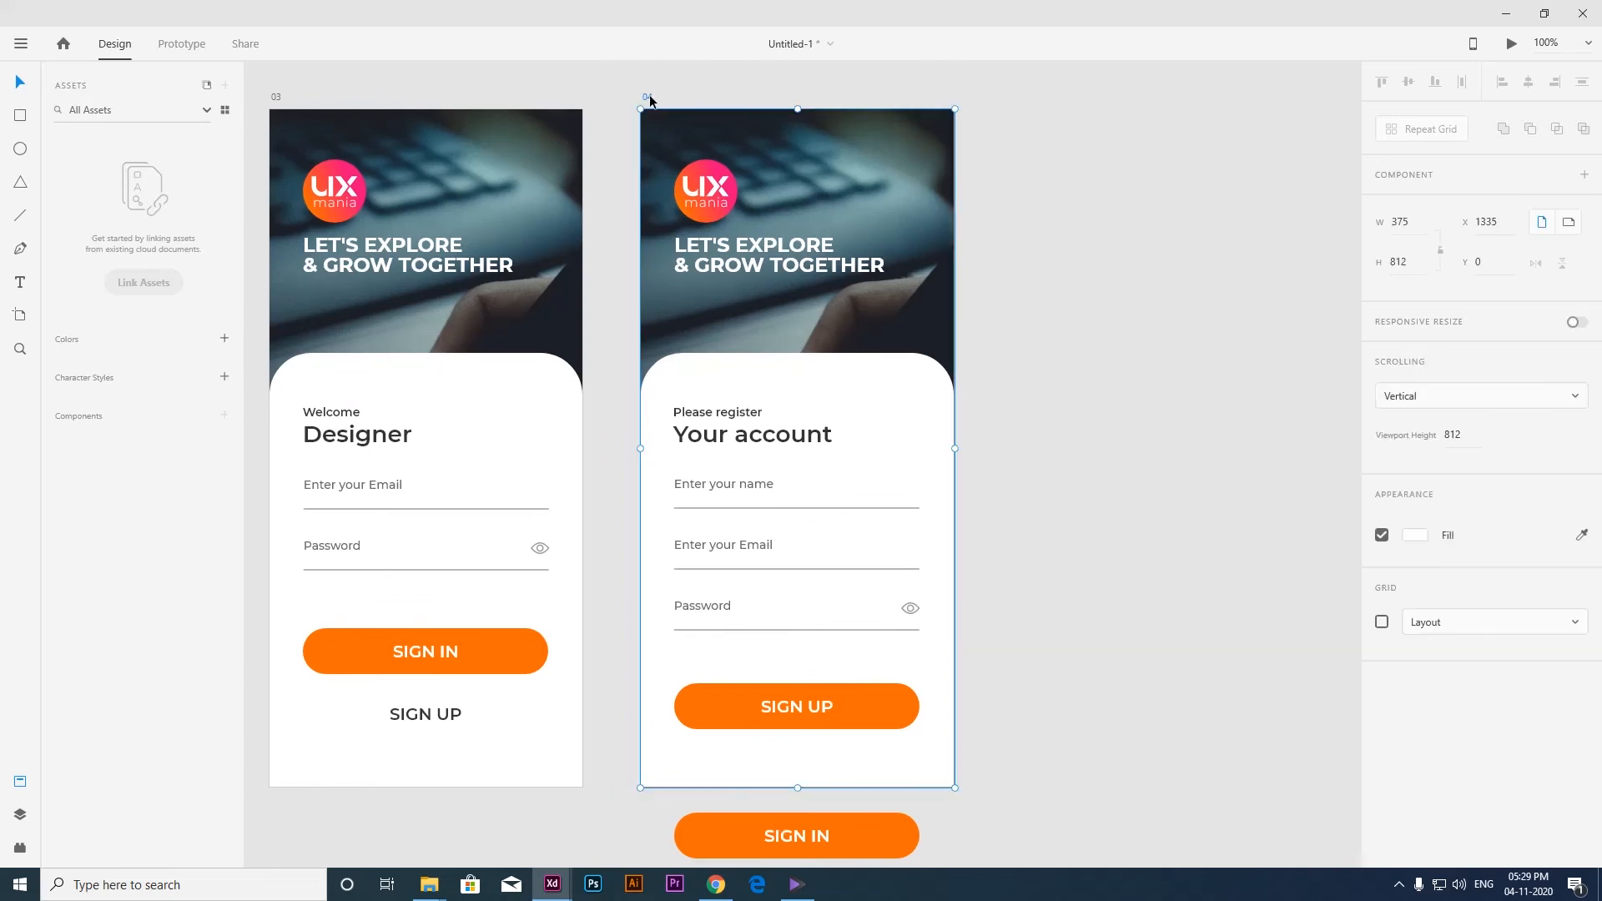
pyautogui.hotkey('ctrl', 'd')
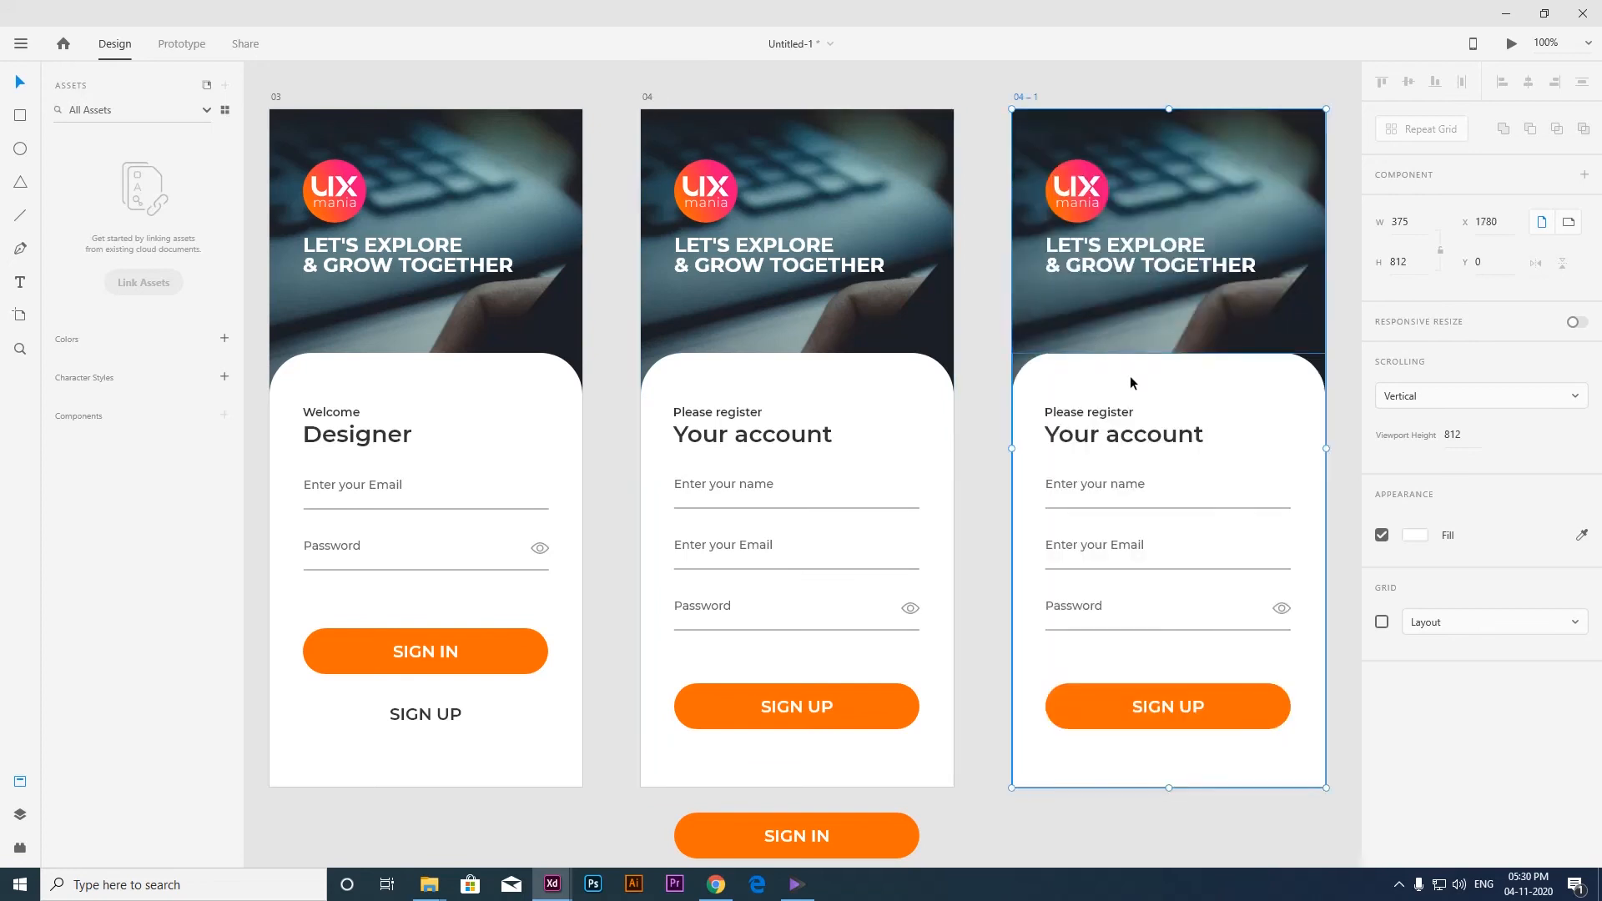
pyautogui.moveTo(1127, 397); pyautogui.dragTo(933, 381)
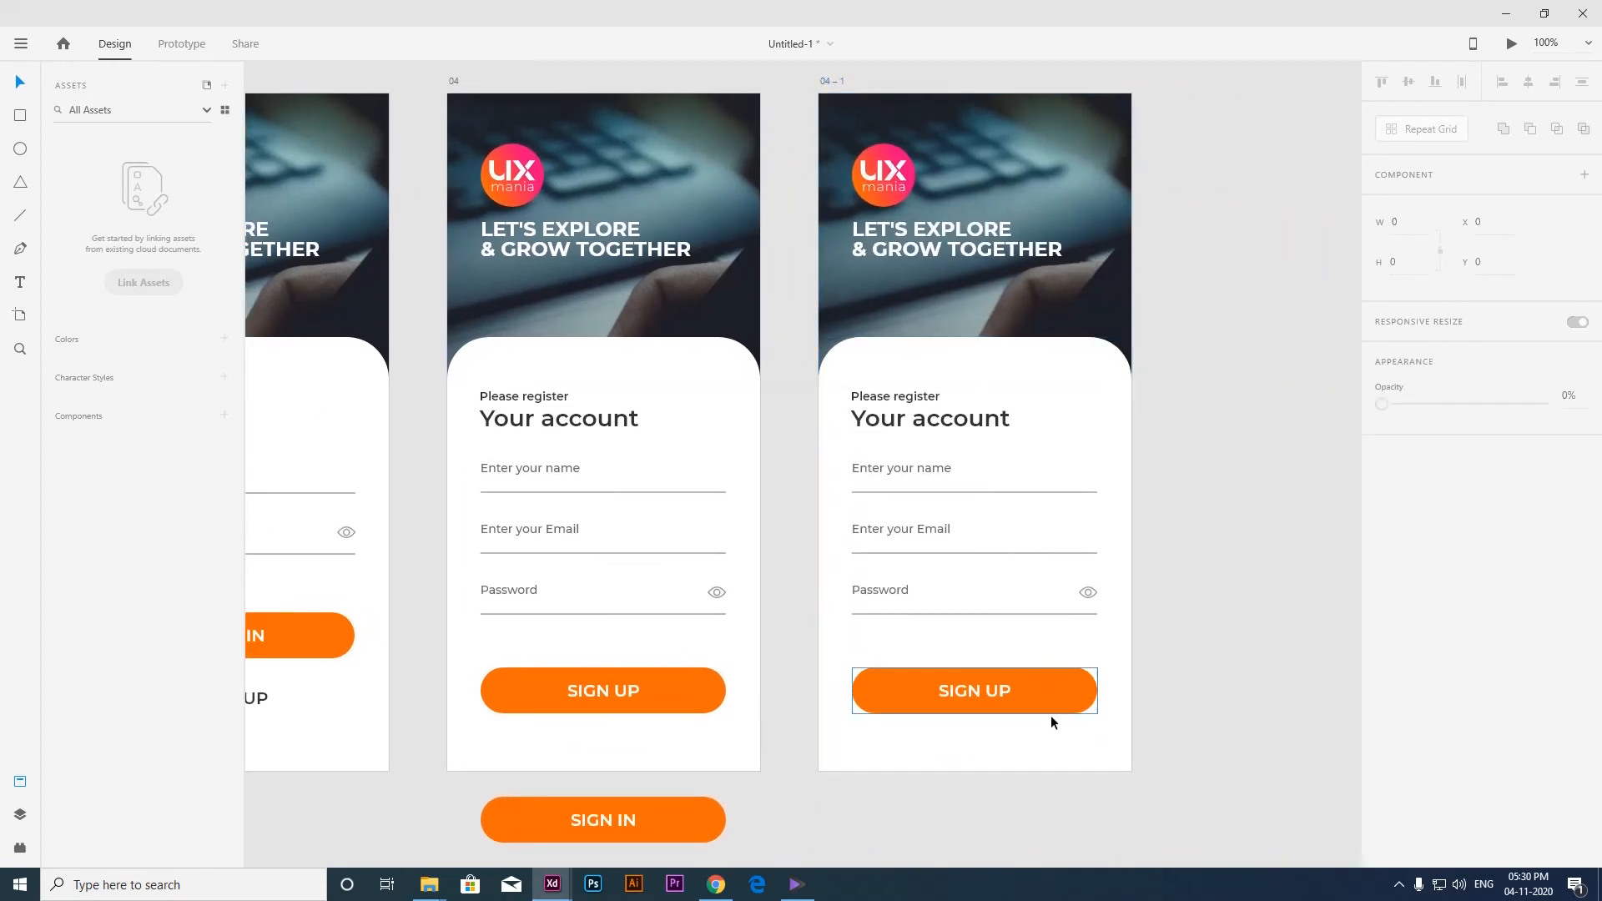
pyautogui.click(1006, 695)
pyautogui.moveTo(1002, 693); pyautogui.dragTo(1000, 822)
# Enlarge the copy's orange circle from its center to about 1516 px wide so it covers the whole artboard.
pyautogui.click(973, 690)
pyautogui.scroll(-3, 943, 689)
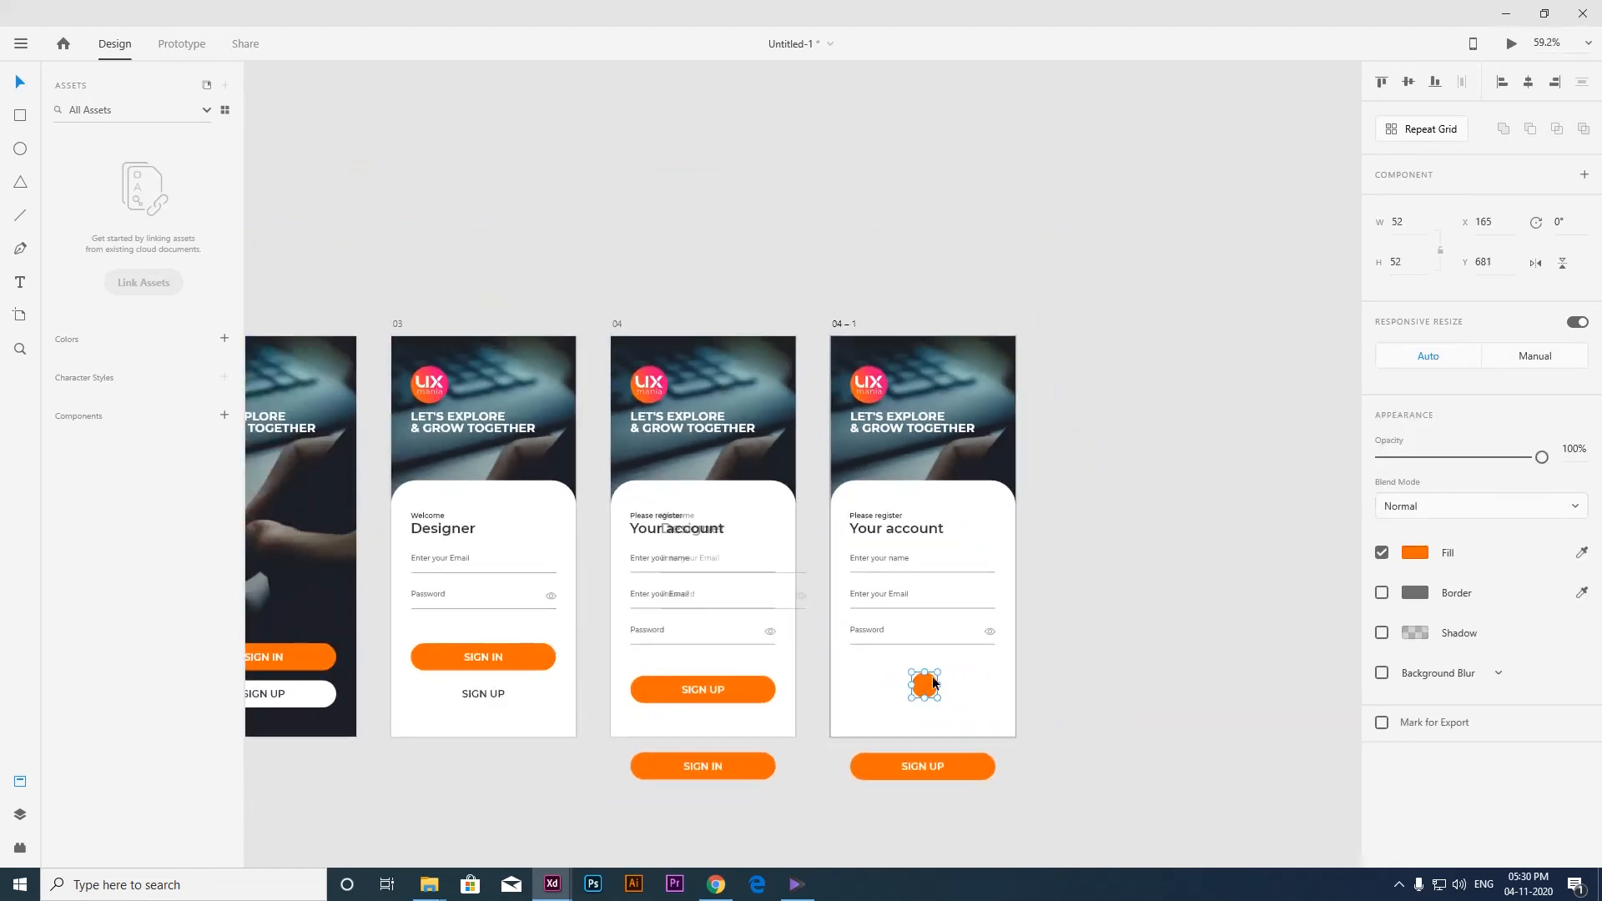
pyautogui.moveTo(940, 674); pyautogui.dragTo(1345, 311)
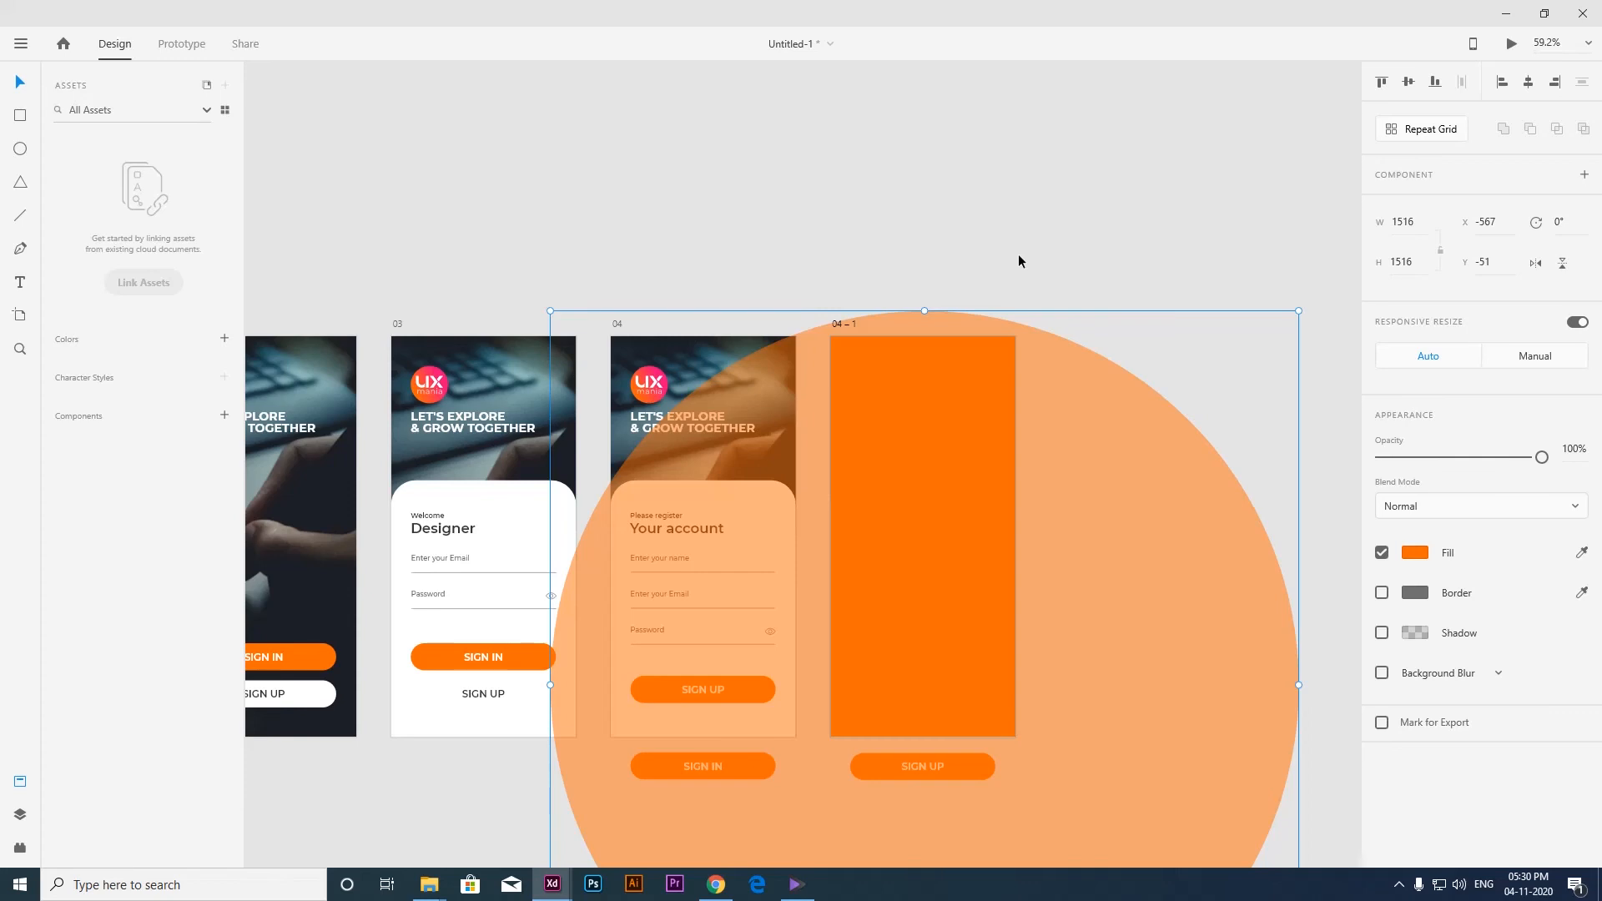
pyautogui.press('Delete')
# Rename the orange-covered artboard as 05.
pyautogui.hscroll(-1, 773, 563)
pyautogui.scroll(-1, 774, 562)
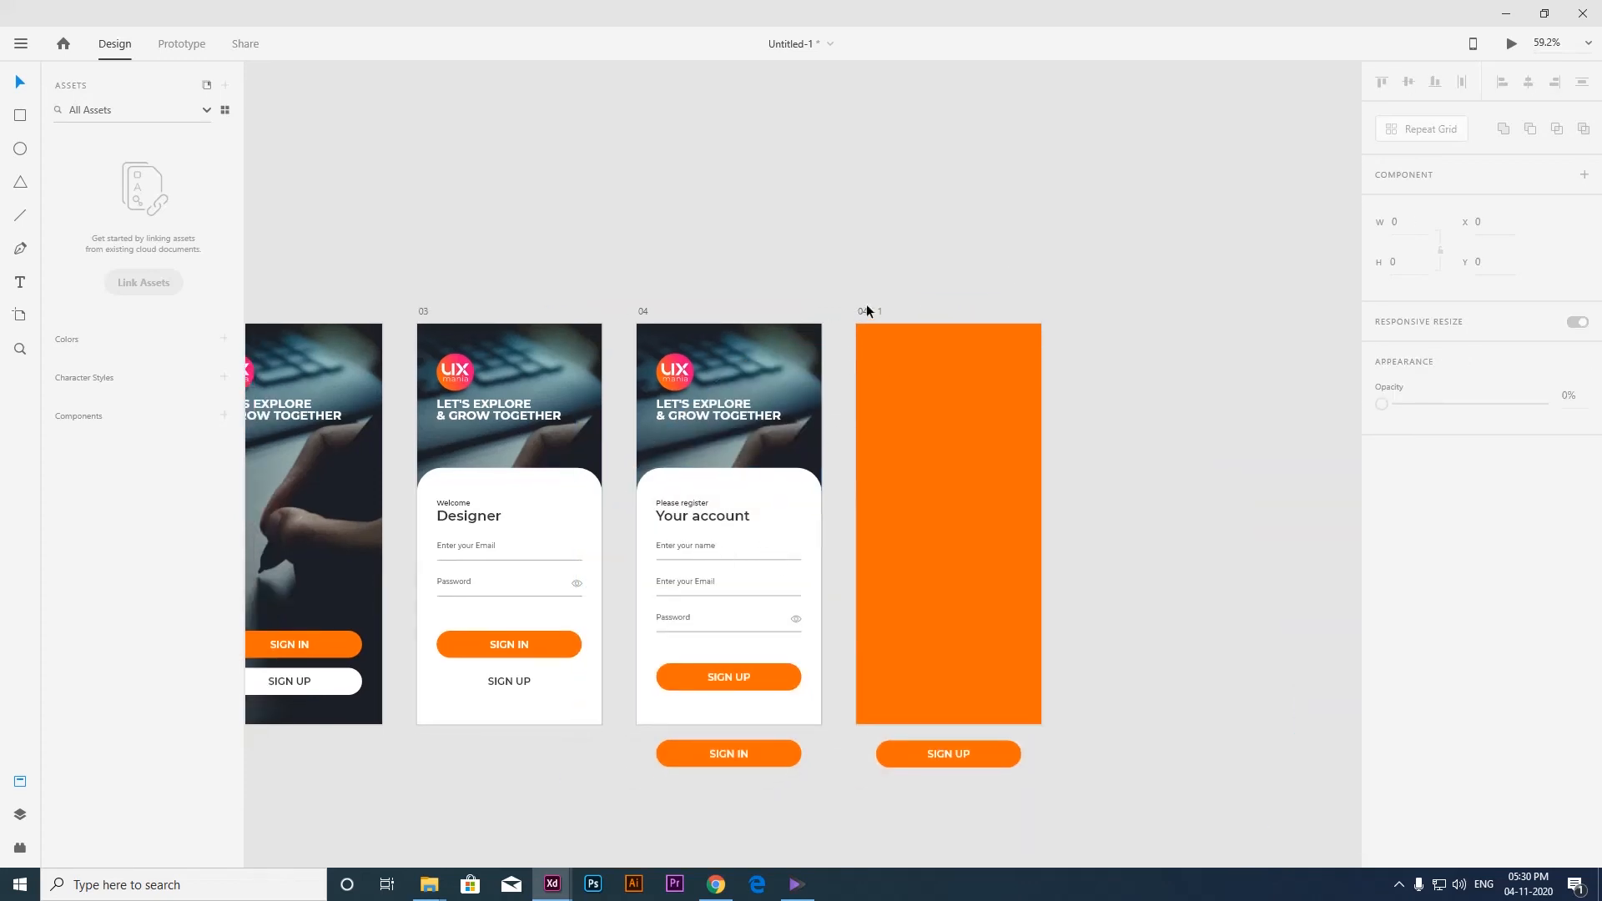
pyautogui.doubleClick(870, 307)
pyautogui.write('05')
pyautogui.press('Return')
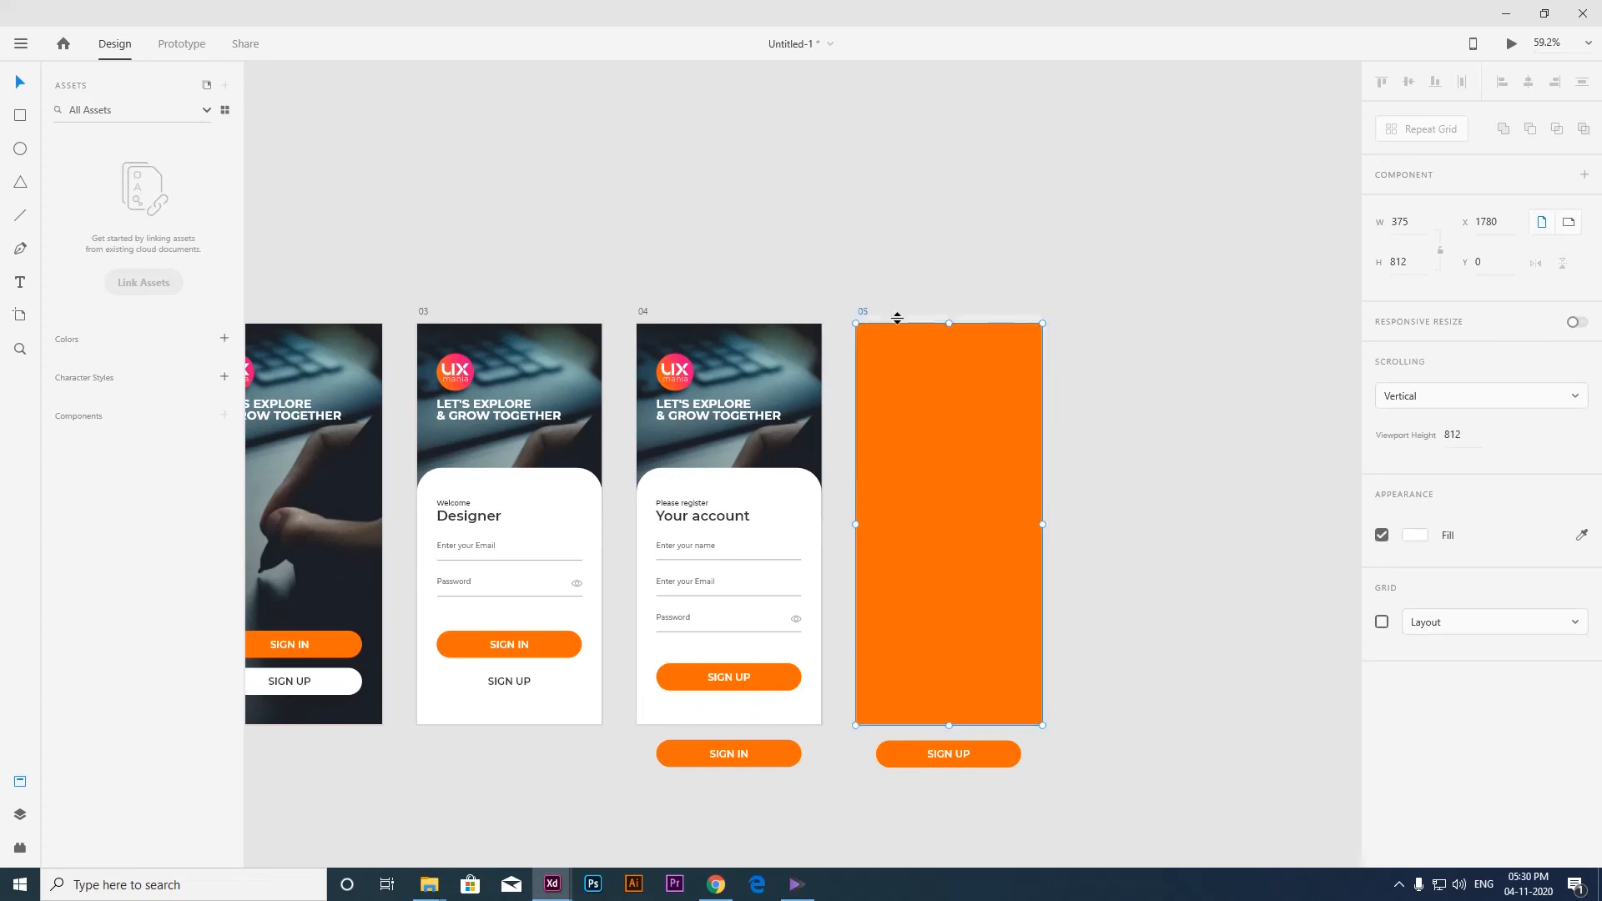
# Delete the orange and pink color swatches and the spare eye icon beside artboard 01.
pyautogui.scroll(-1, 914, 345)
pyautogui.hotkey('ctrl', '0')
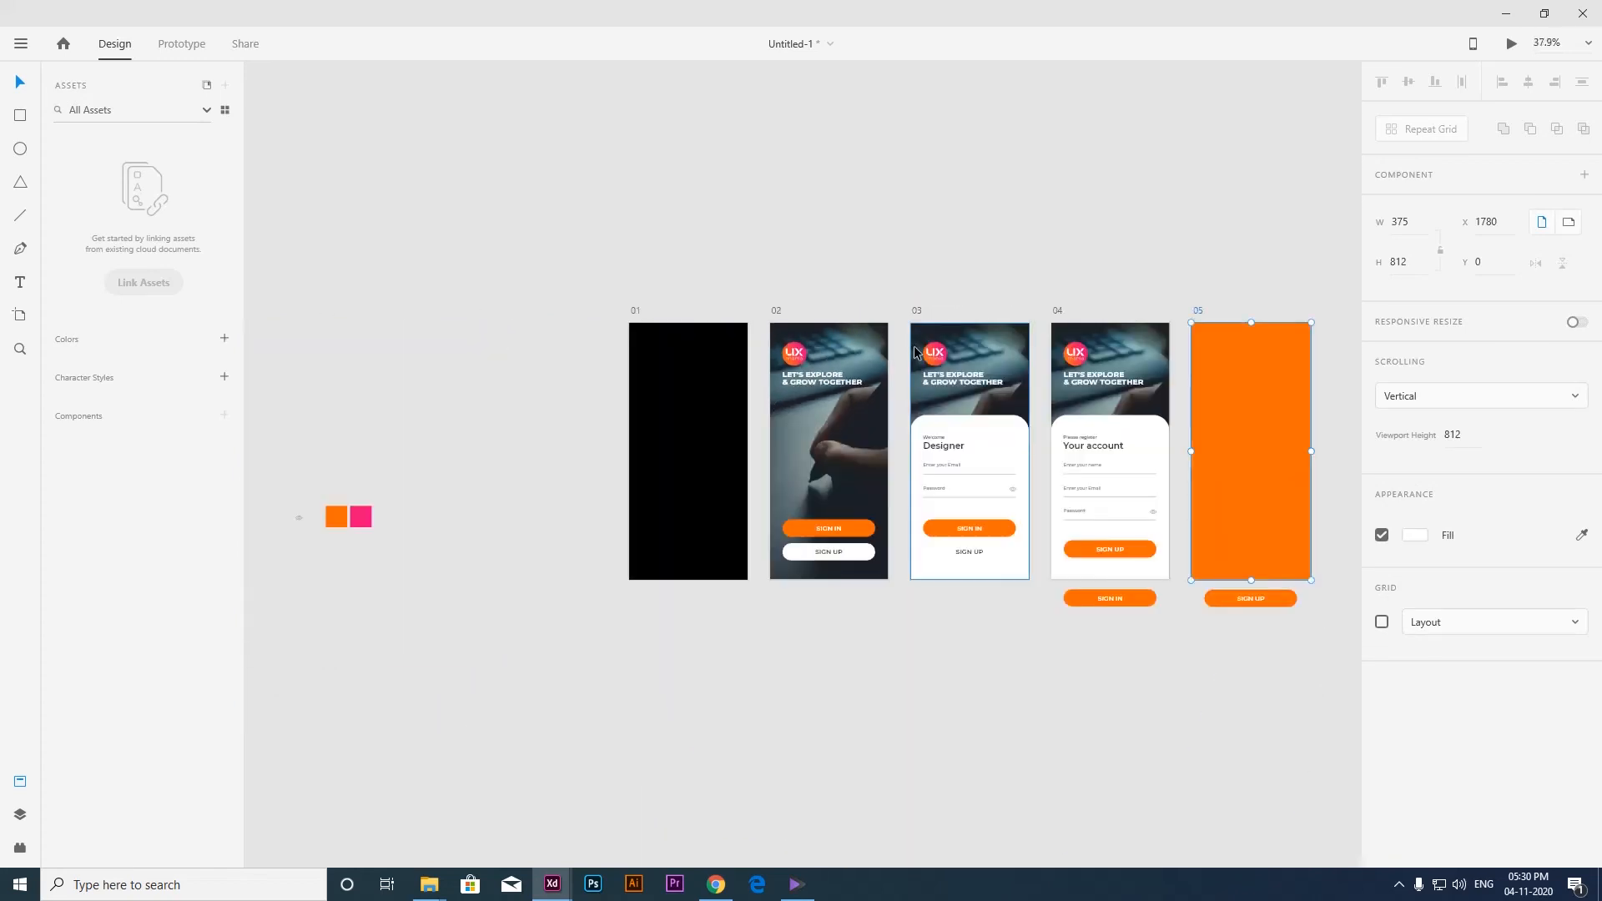
pyautogui.moveTo(473, 468); pyautogui.dragTo(212, 578)
pyautogui.press('Delete')
pyautogui.hotkey('ctrl', '0')
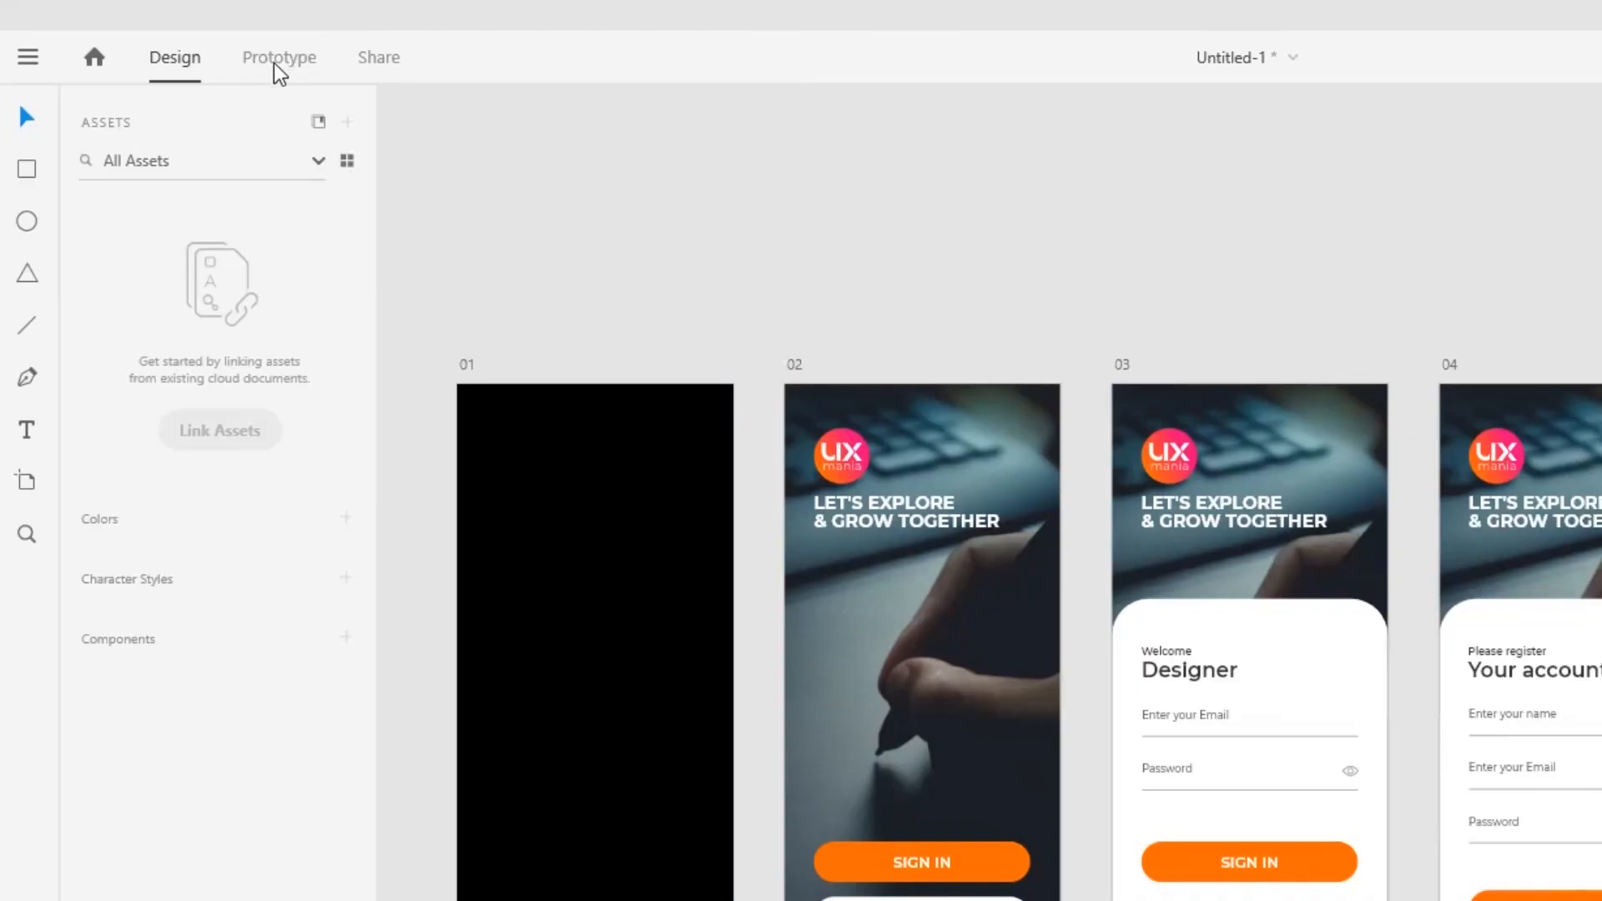
# In prototype mode, link artboard 01 to artboard 02 with a Time trigger and a 0.6 s delay.
pyautogui.click(278, 70)
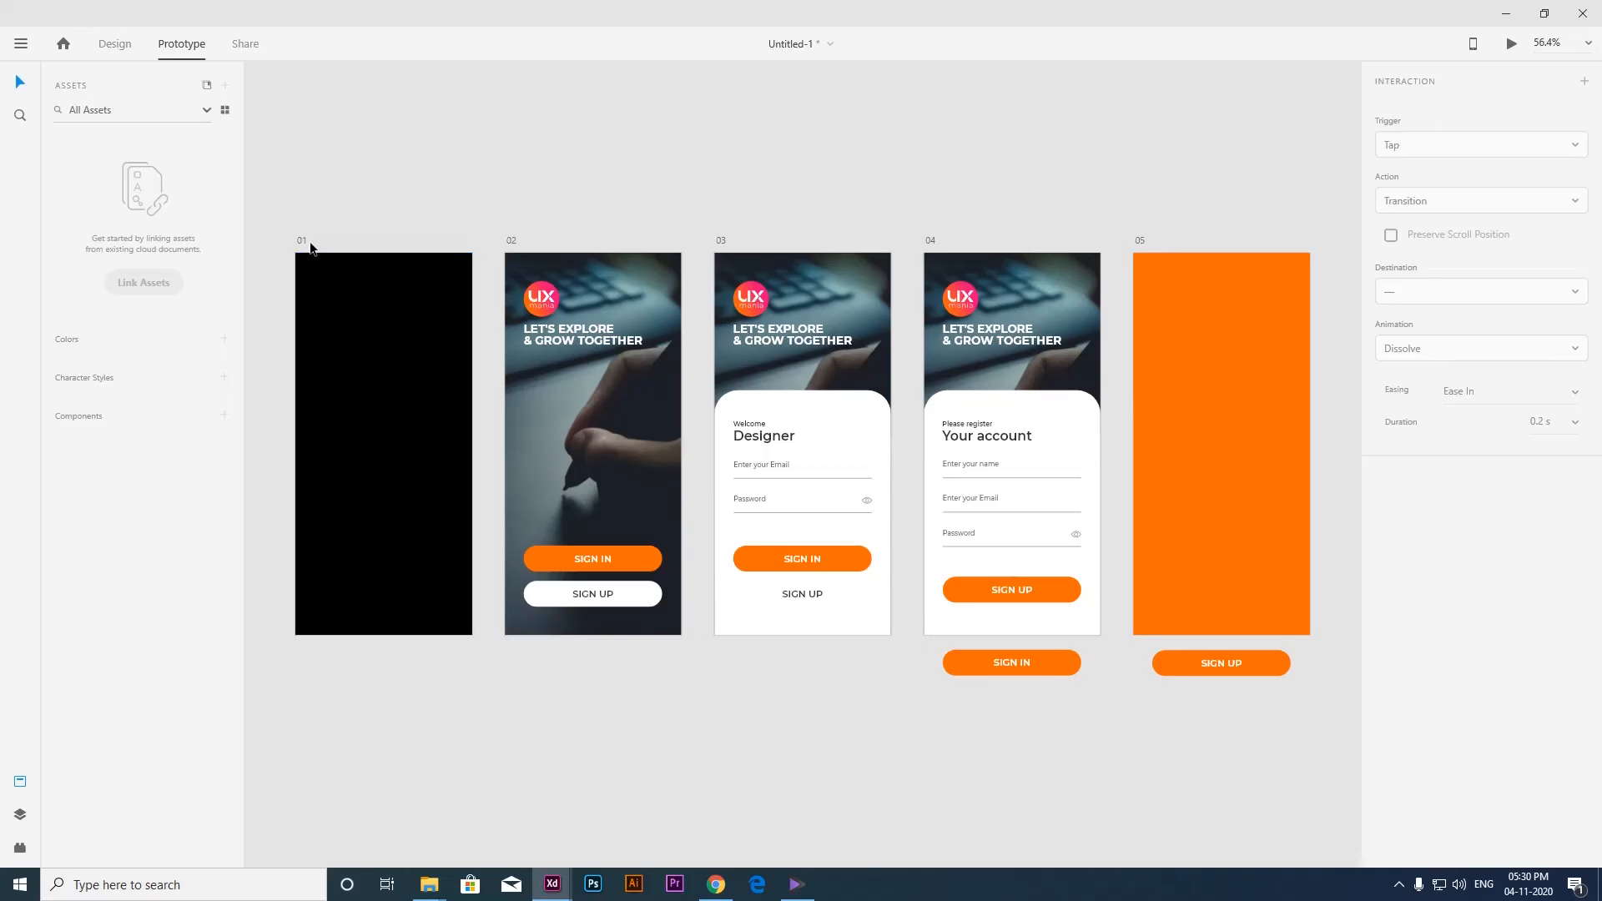
pyautogui.click(303, 239)
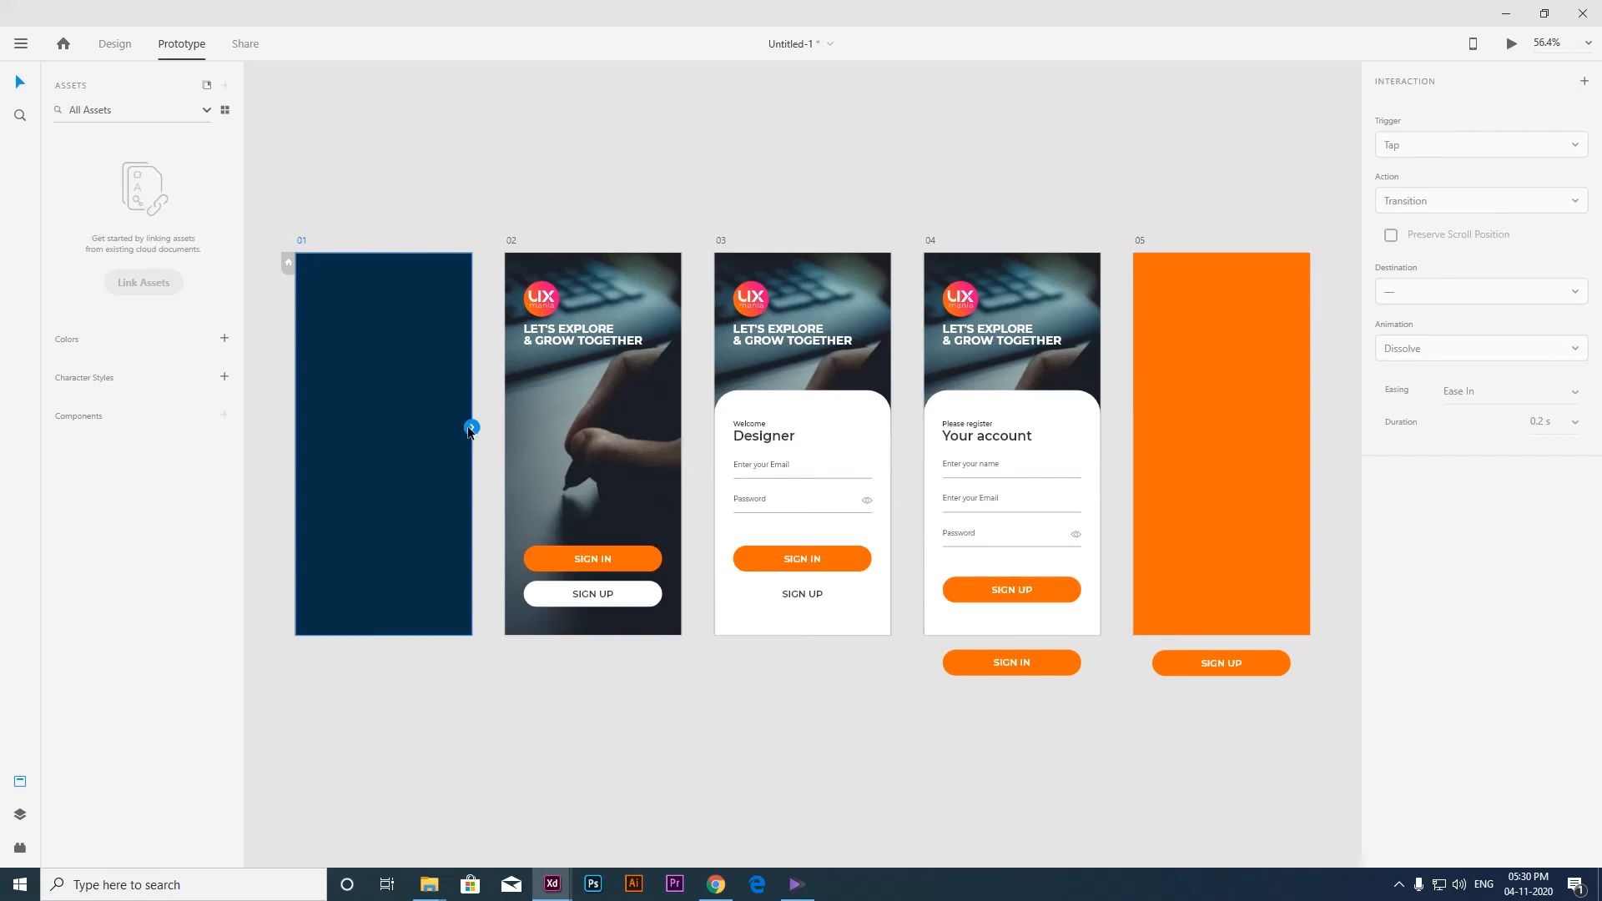
pyautogui.moveTo(472, 429); pyautogui.dragTo(480, 440)
pyautogui.moveTo(518, 511); pyautogui.dragTo(544, 454)
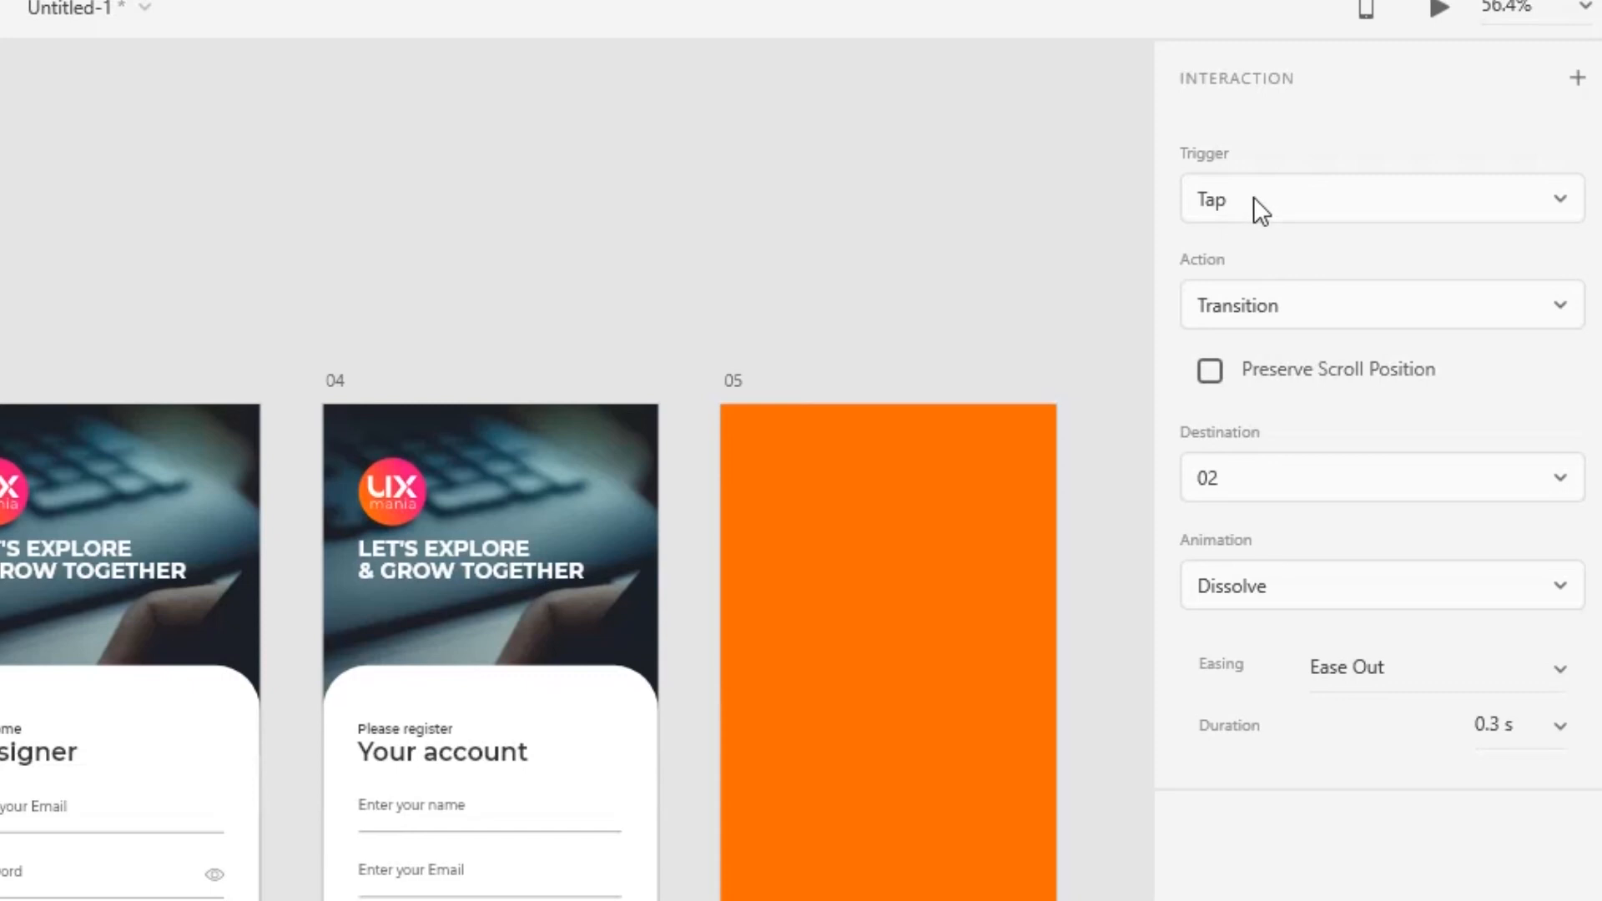
pyautogui.click(1256, 198)
pyautogui.click(1242, 315)
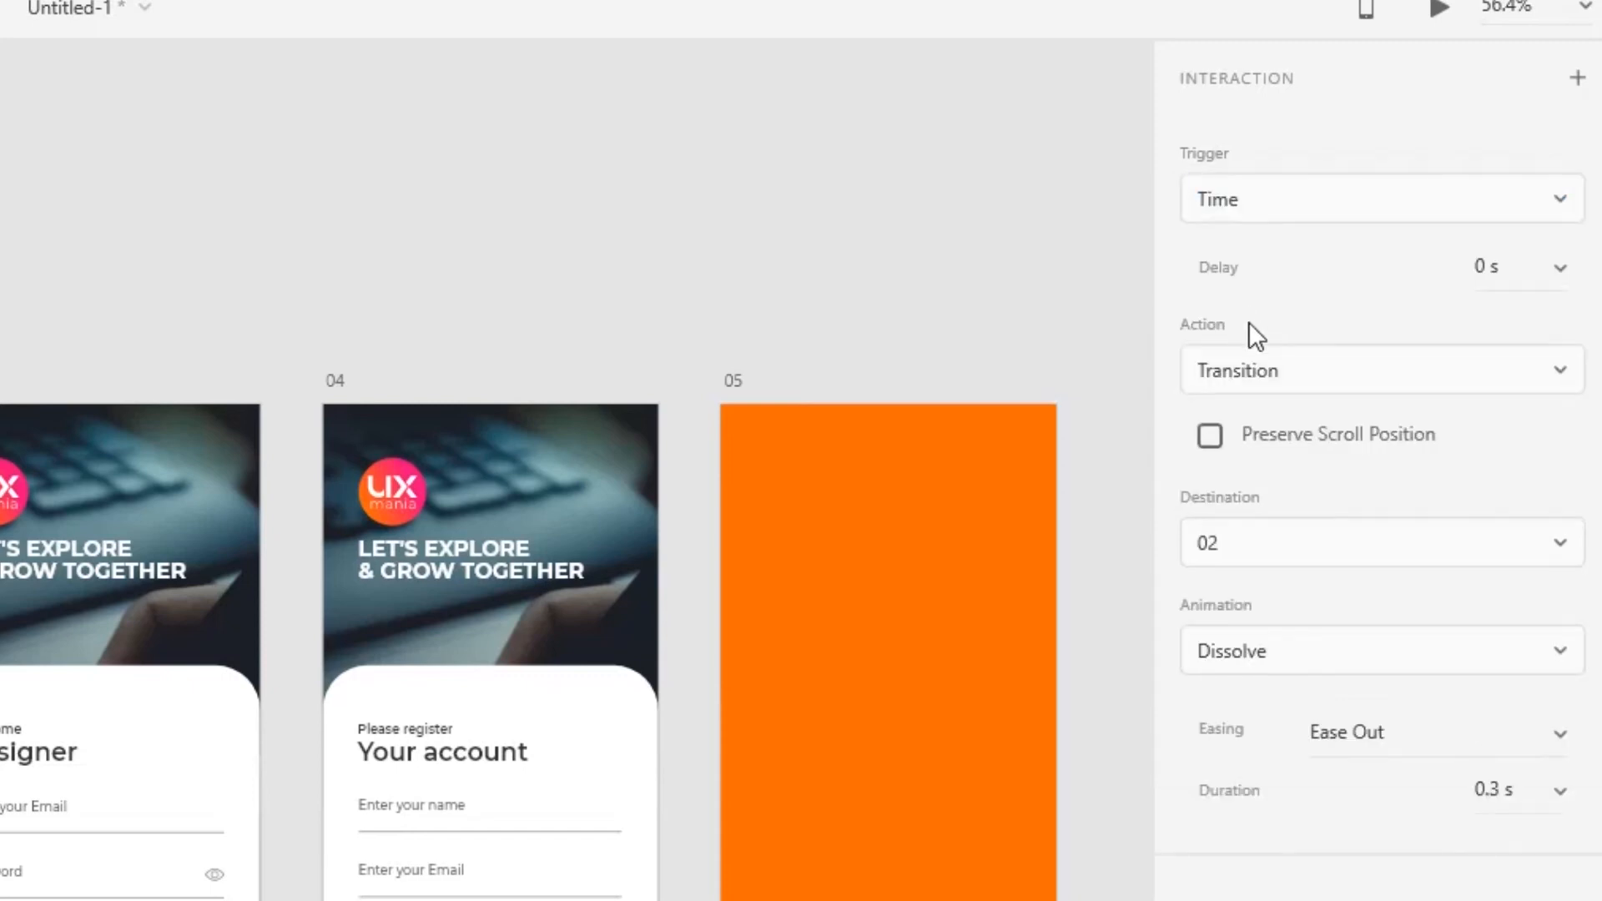
pyautogui.click(1559, 268)
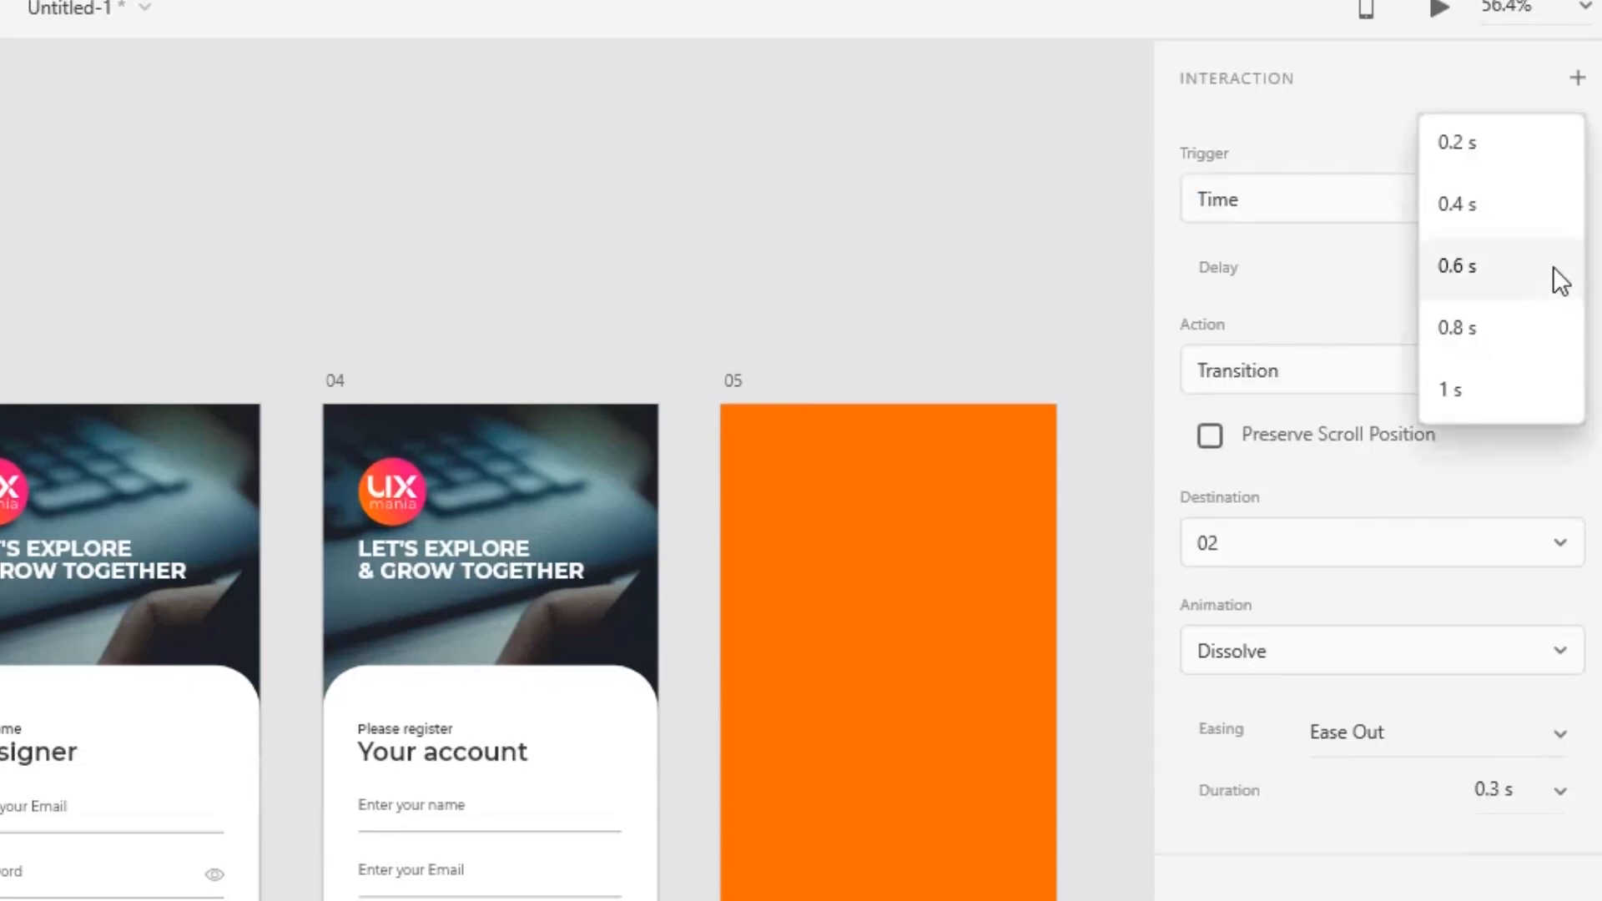
pyautogui.click(1494, 267)
# Set the artboard 01 to 02 interaction's action to Auto-Animate with a duration of 1 s.
pyautogui.click(1556, 373)
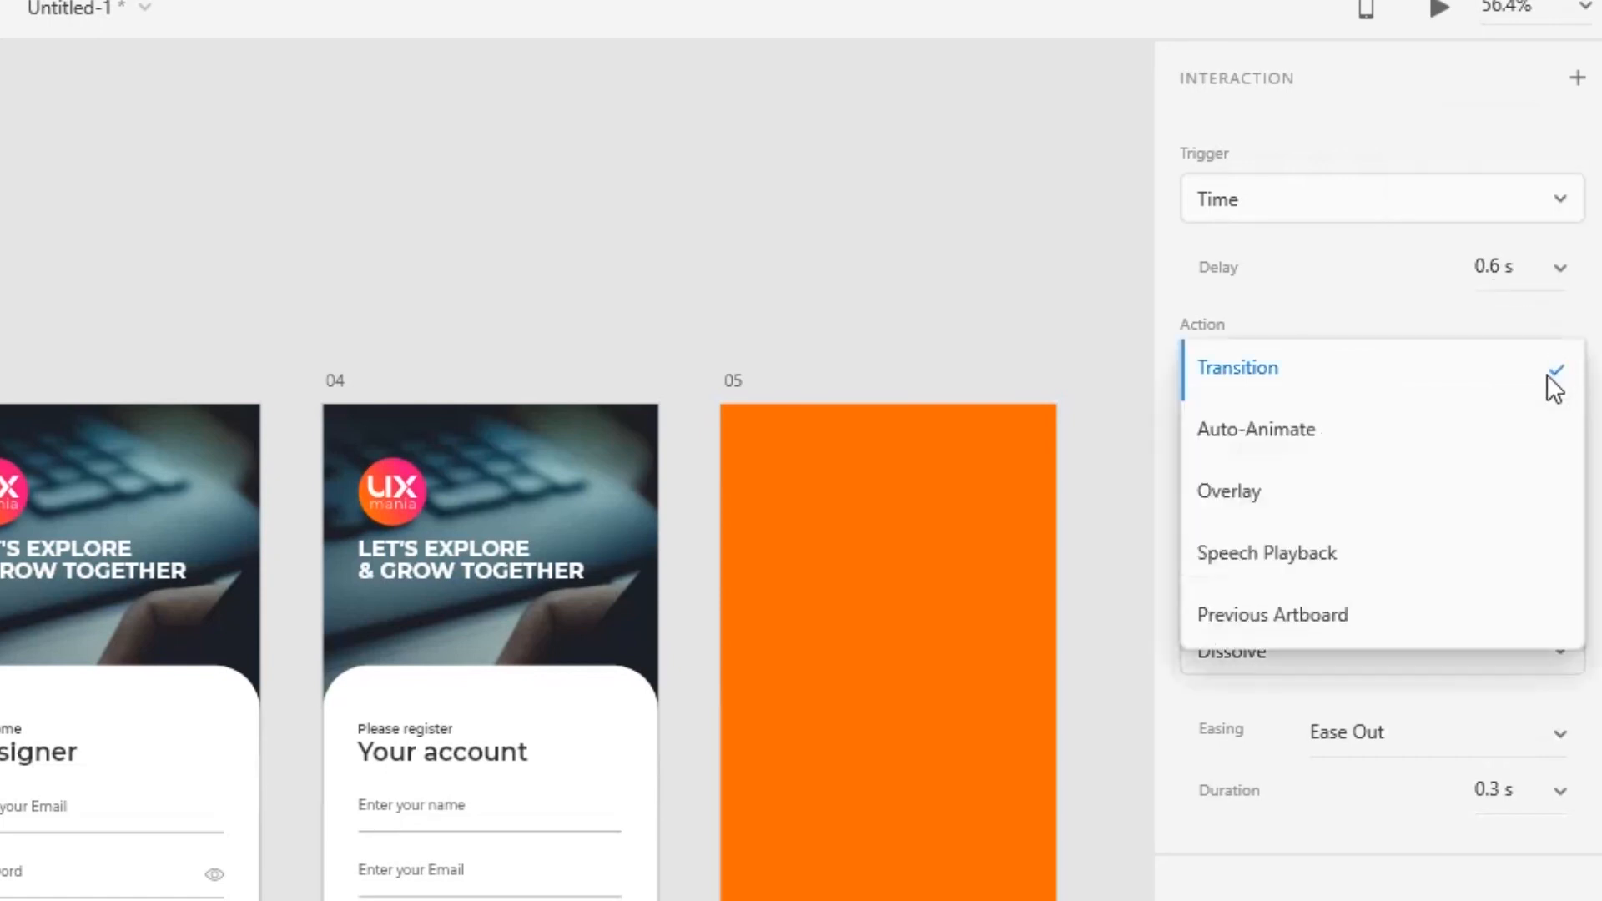
pyautogui.click(1321, 441)
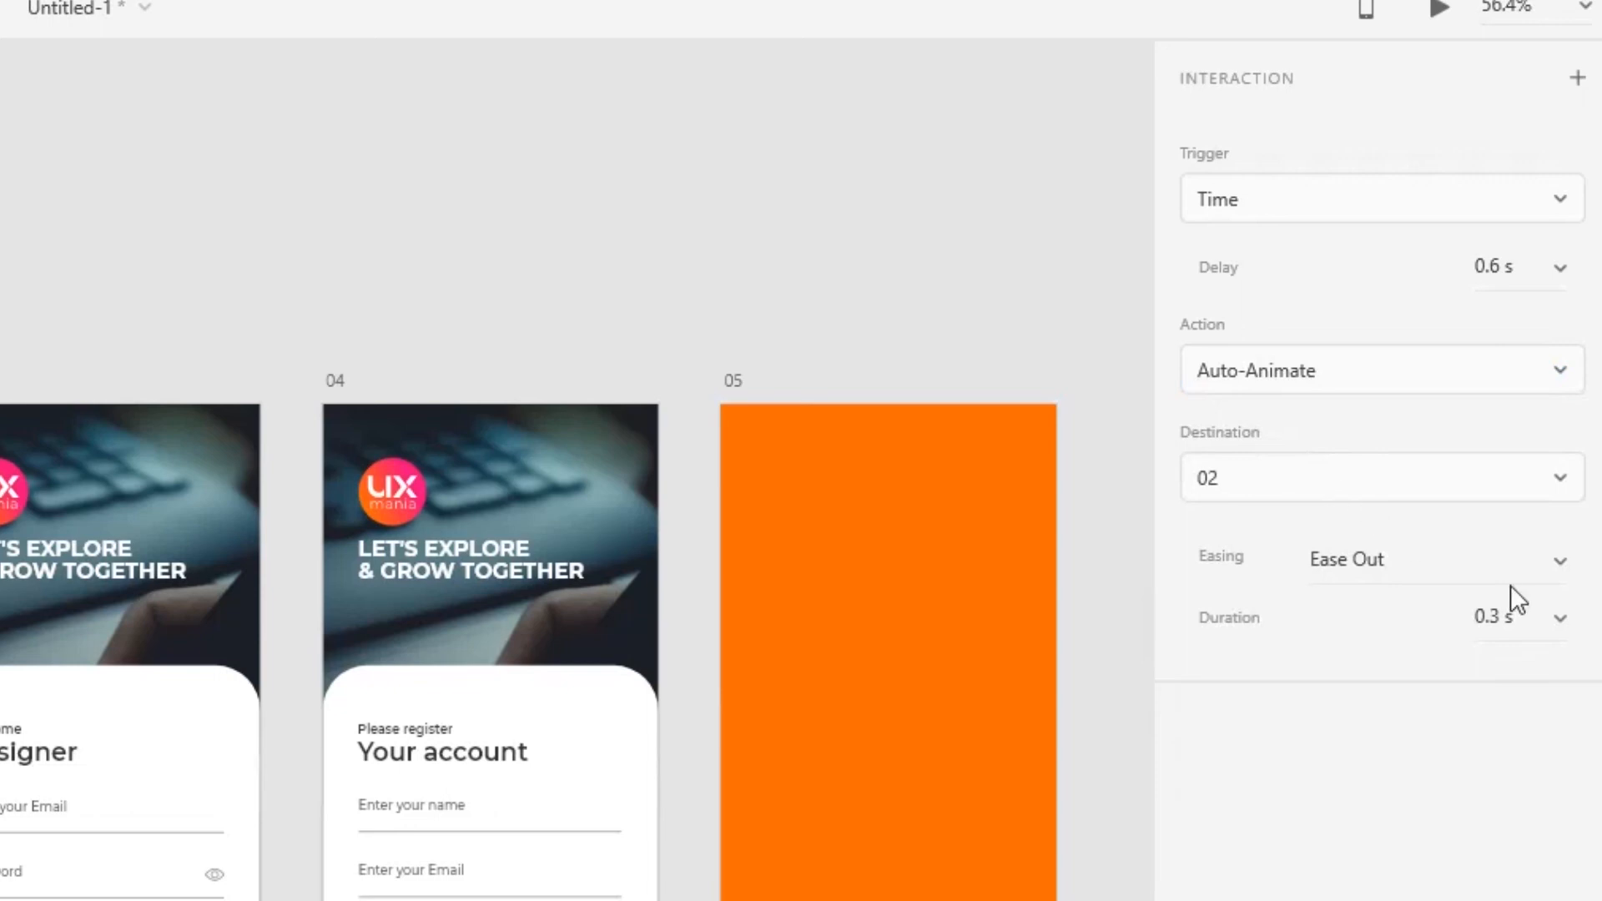
pyautogui.click(1564, 615)
pyautogui.click(1471, 739)
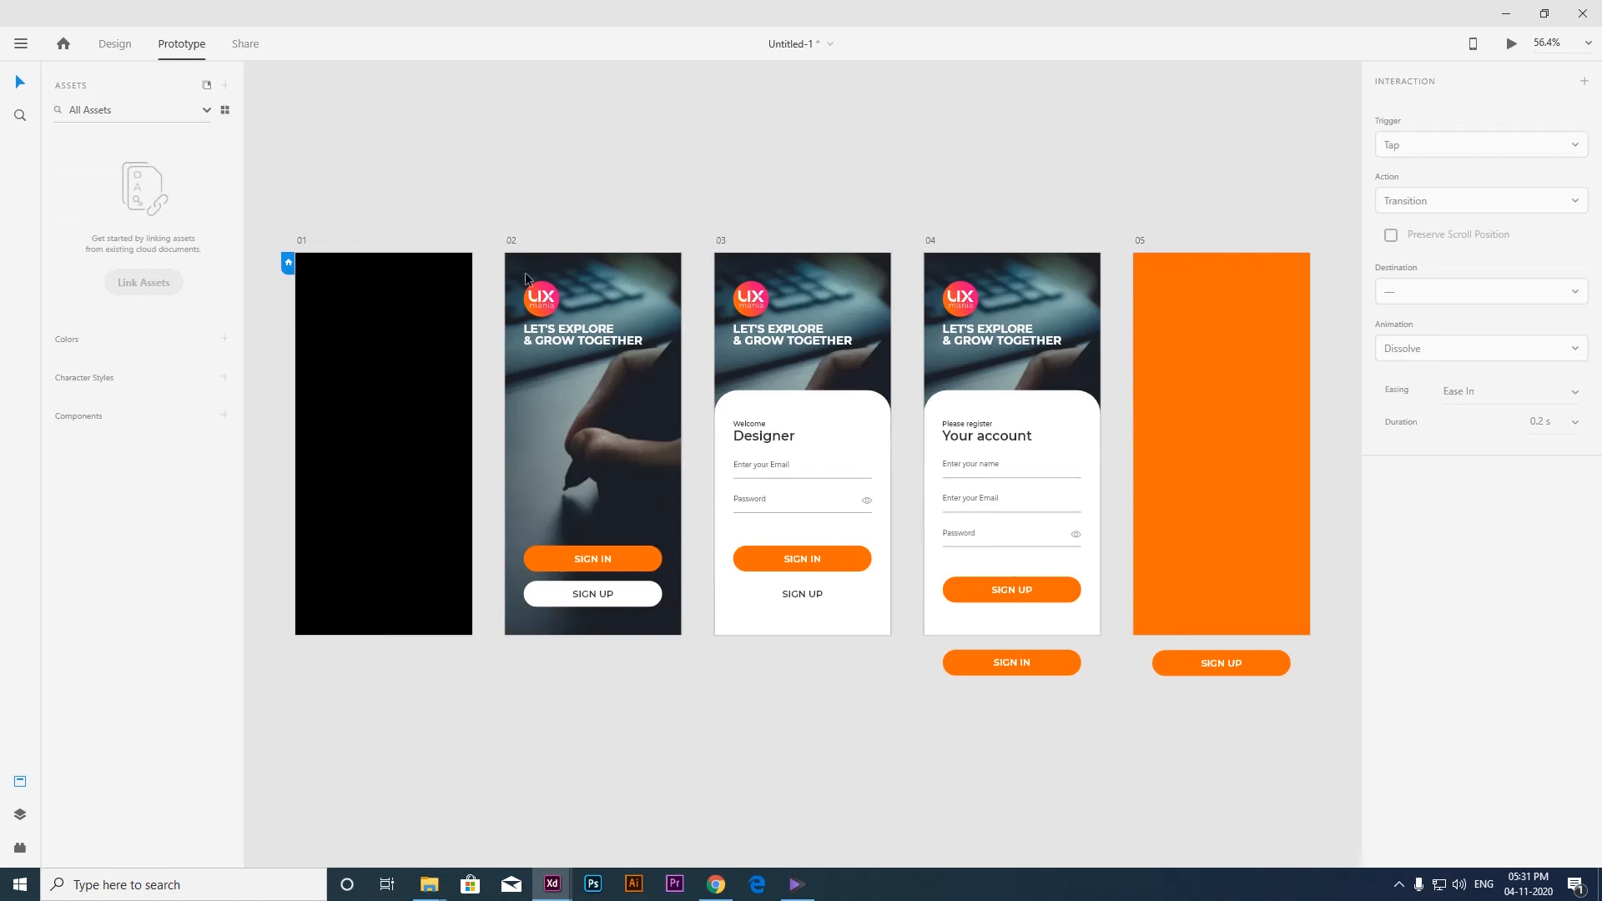
# Link artboard 02's SIGN IN button to artboard 03 with a Tap trigger and the Auto-Animate action.
pyautogui.click(513, 244)
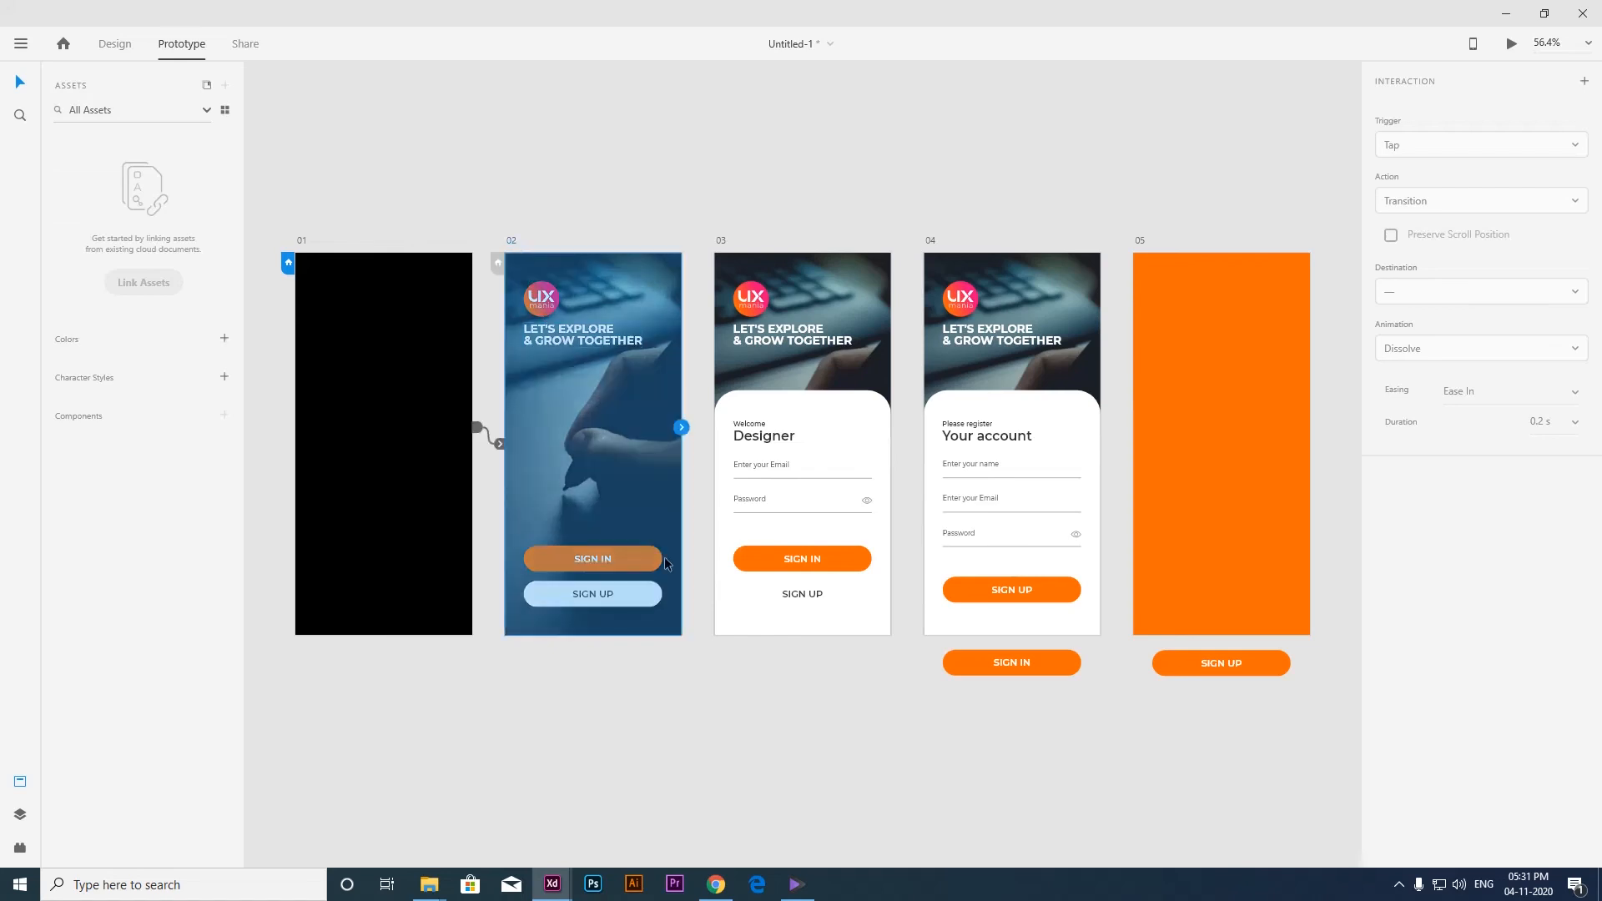
pyautogui.click(614, 565)
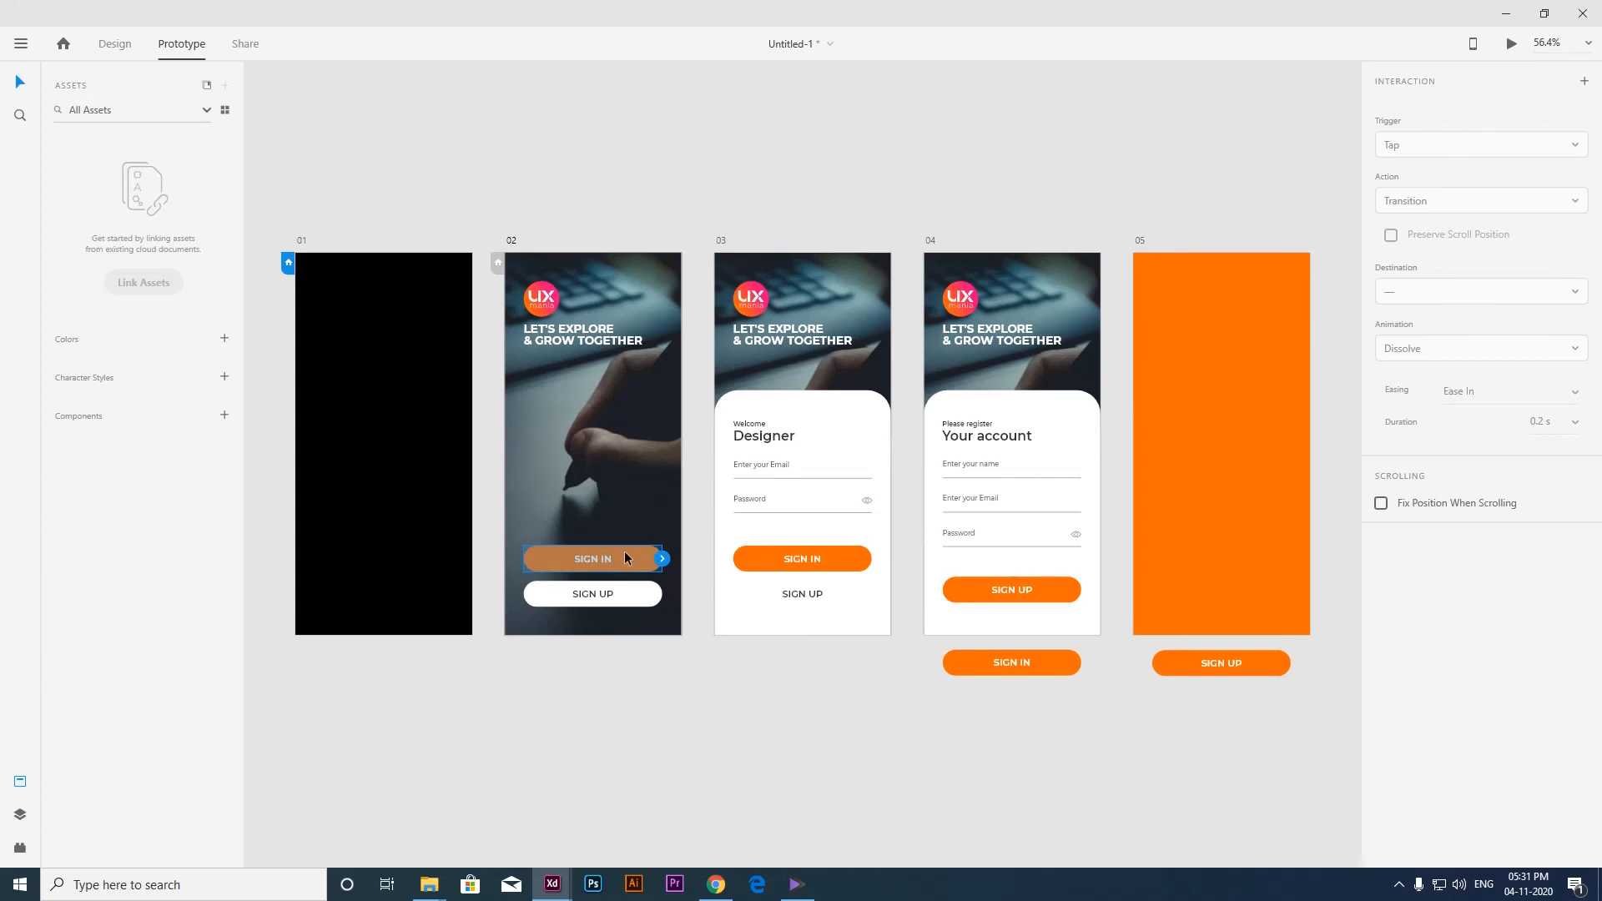
pyautogui.moveTo(662, 561); pyautogui.dragTo(758, 451)
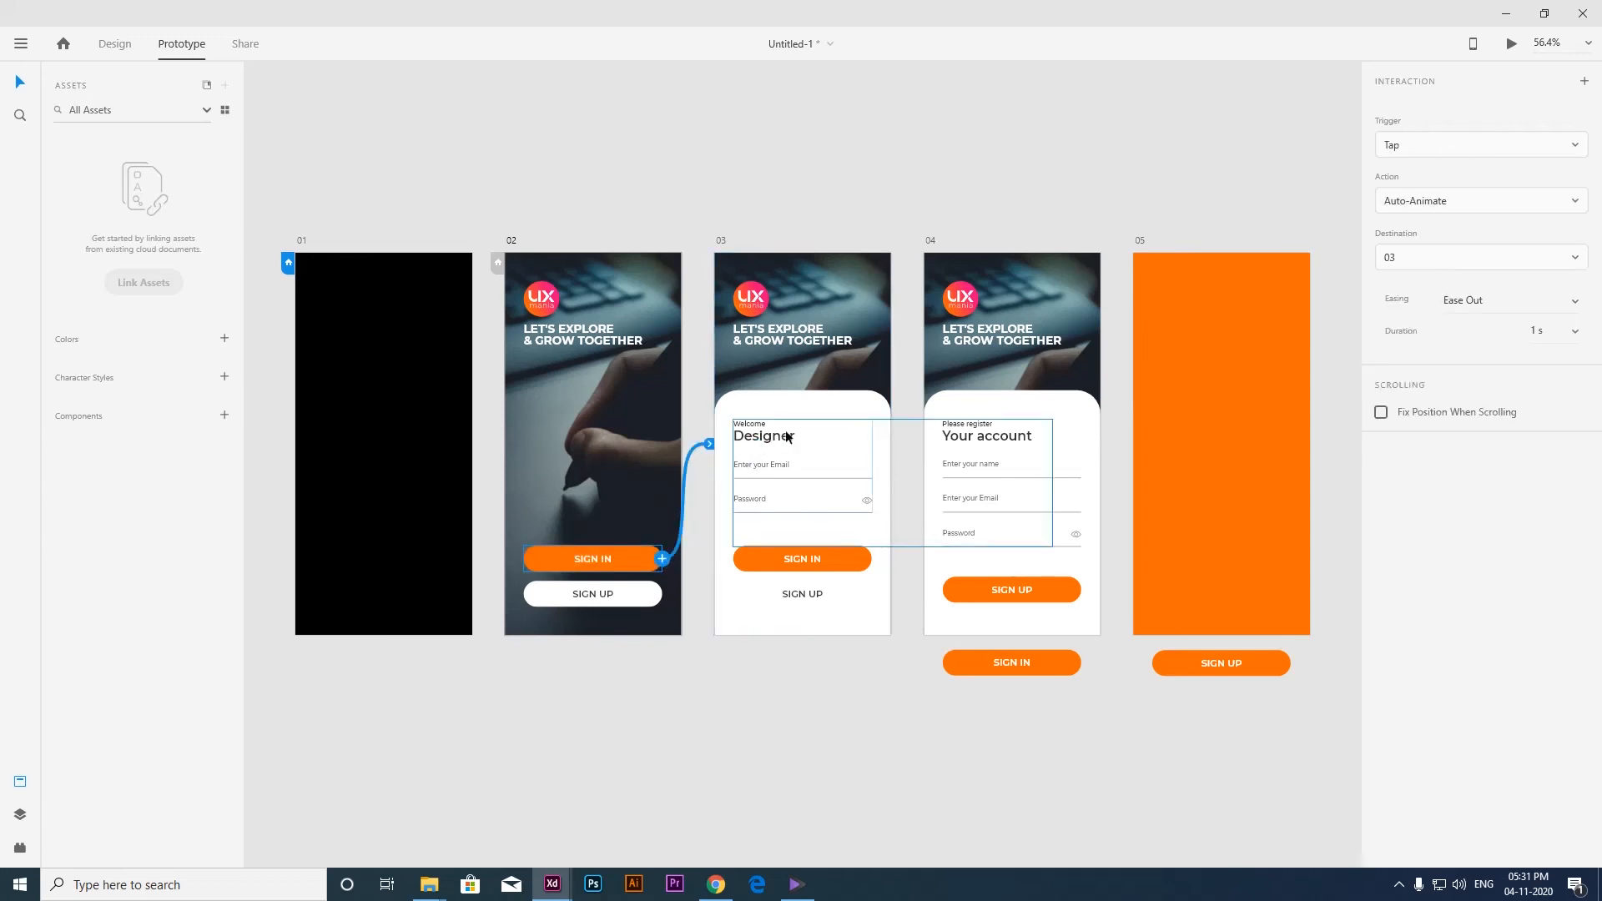
# Link the SIGN UP text button on artboard 03 to artboard 04.
pyautogui.click(1410, 144)
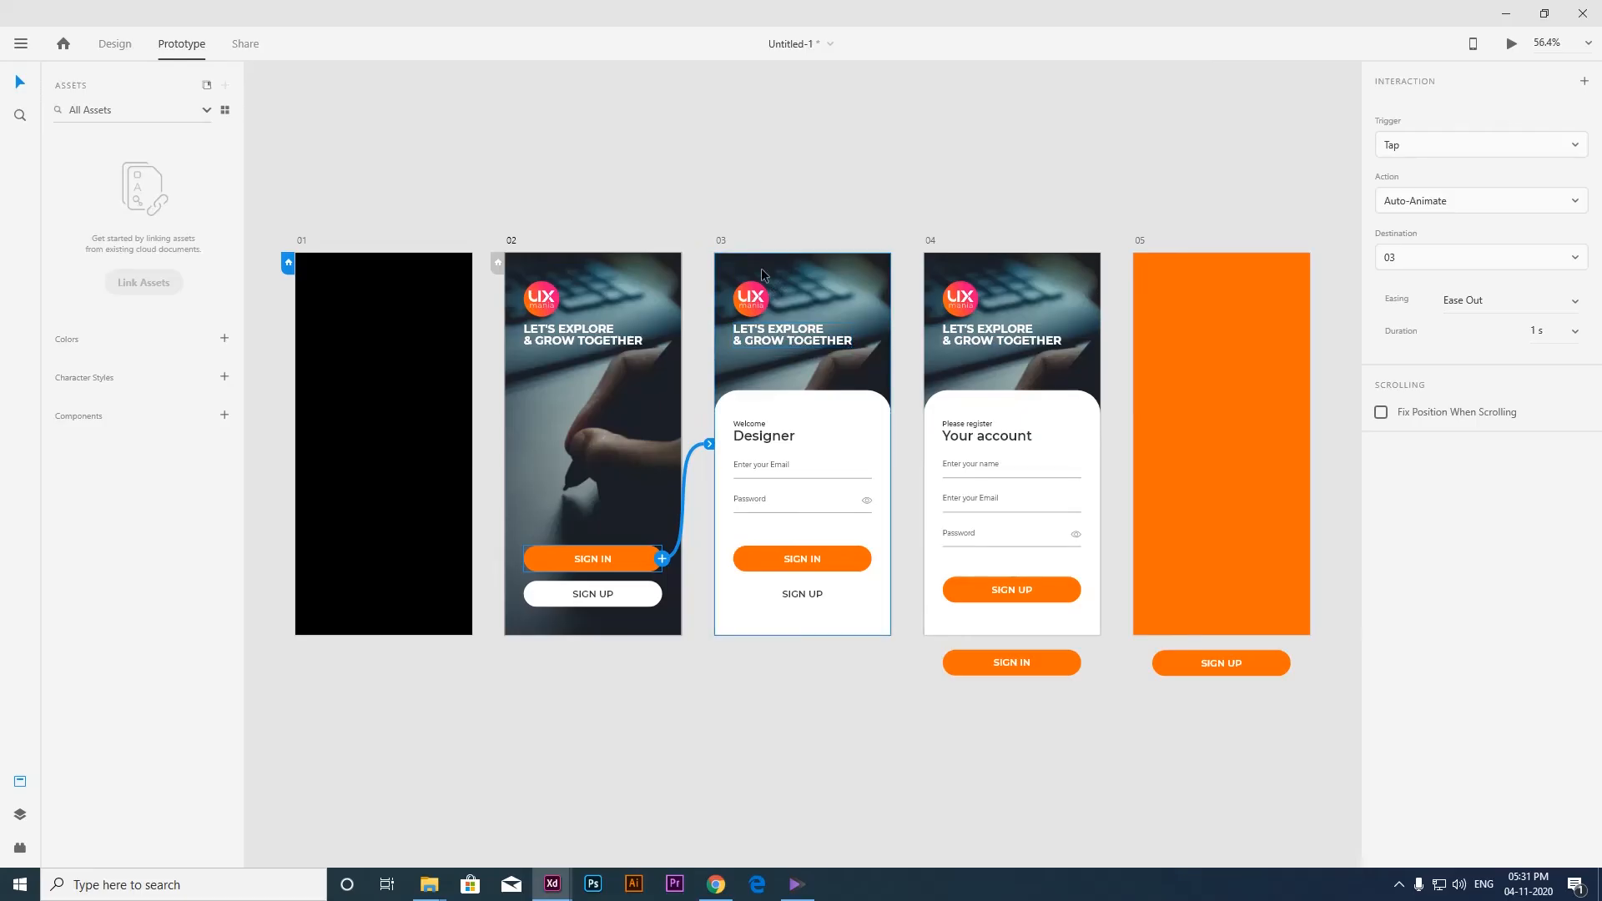
pyautogui.click(750, 205)
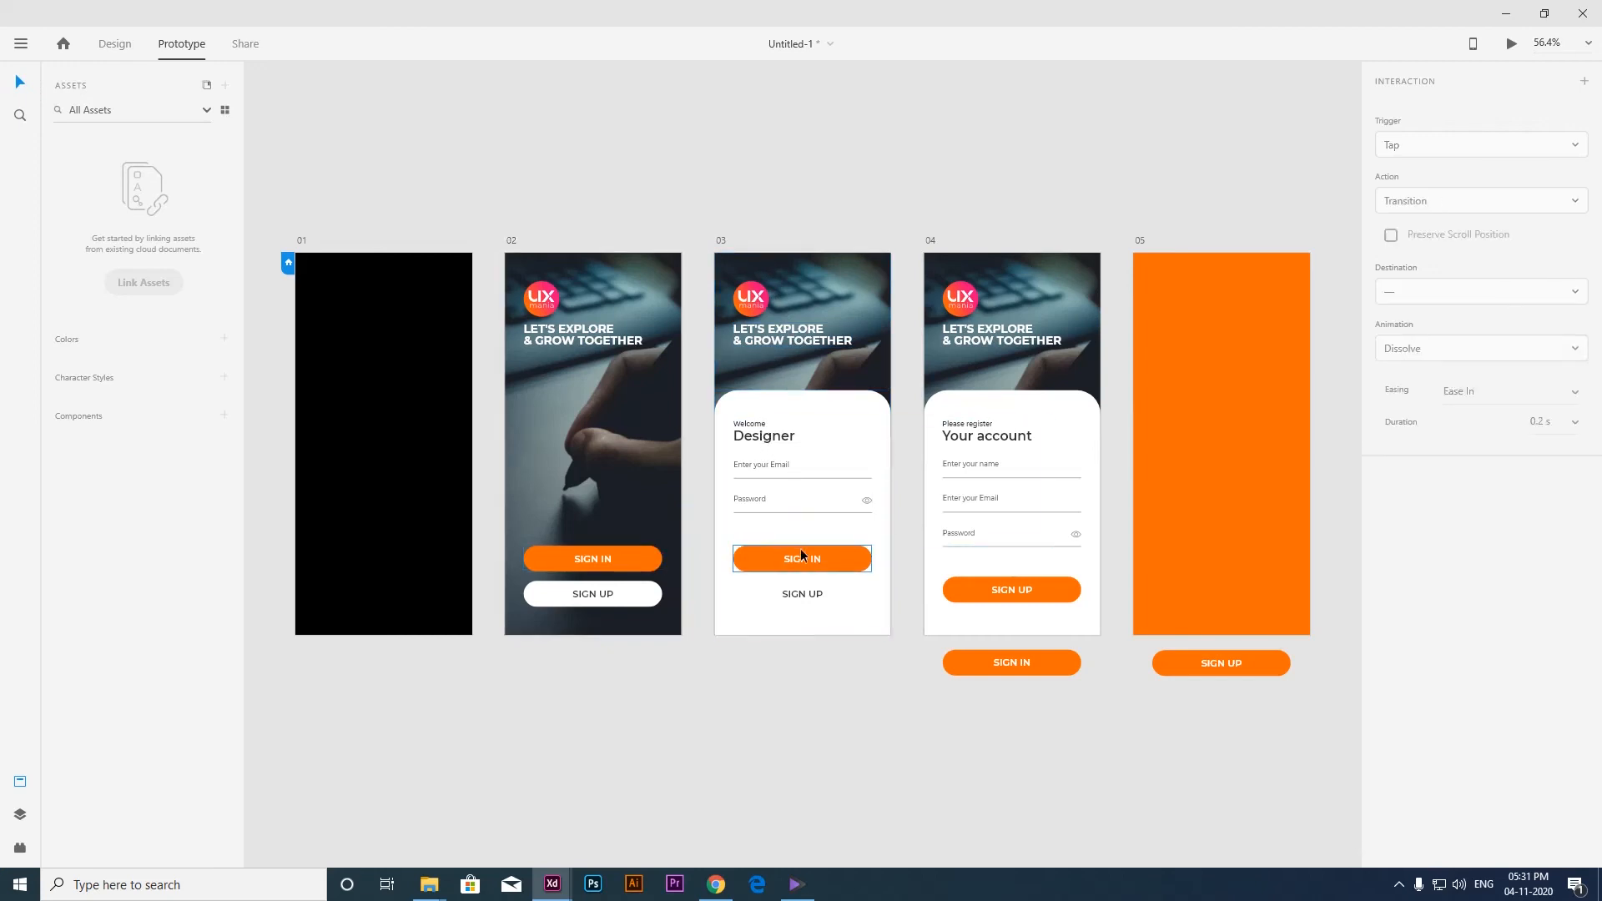
pyautogui.click(803, 594)
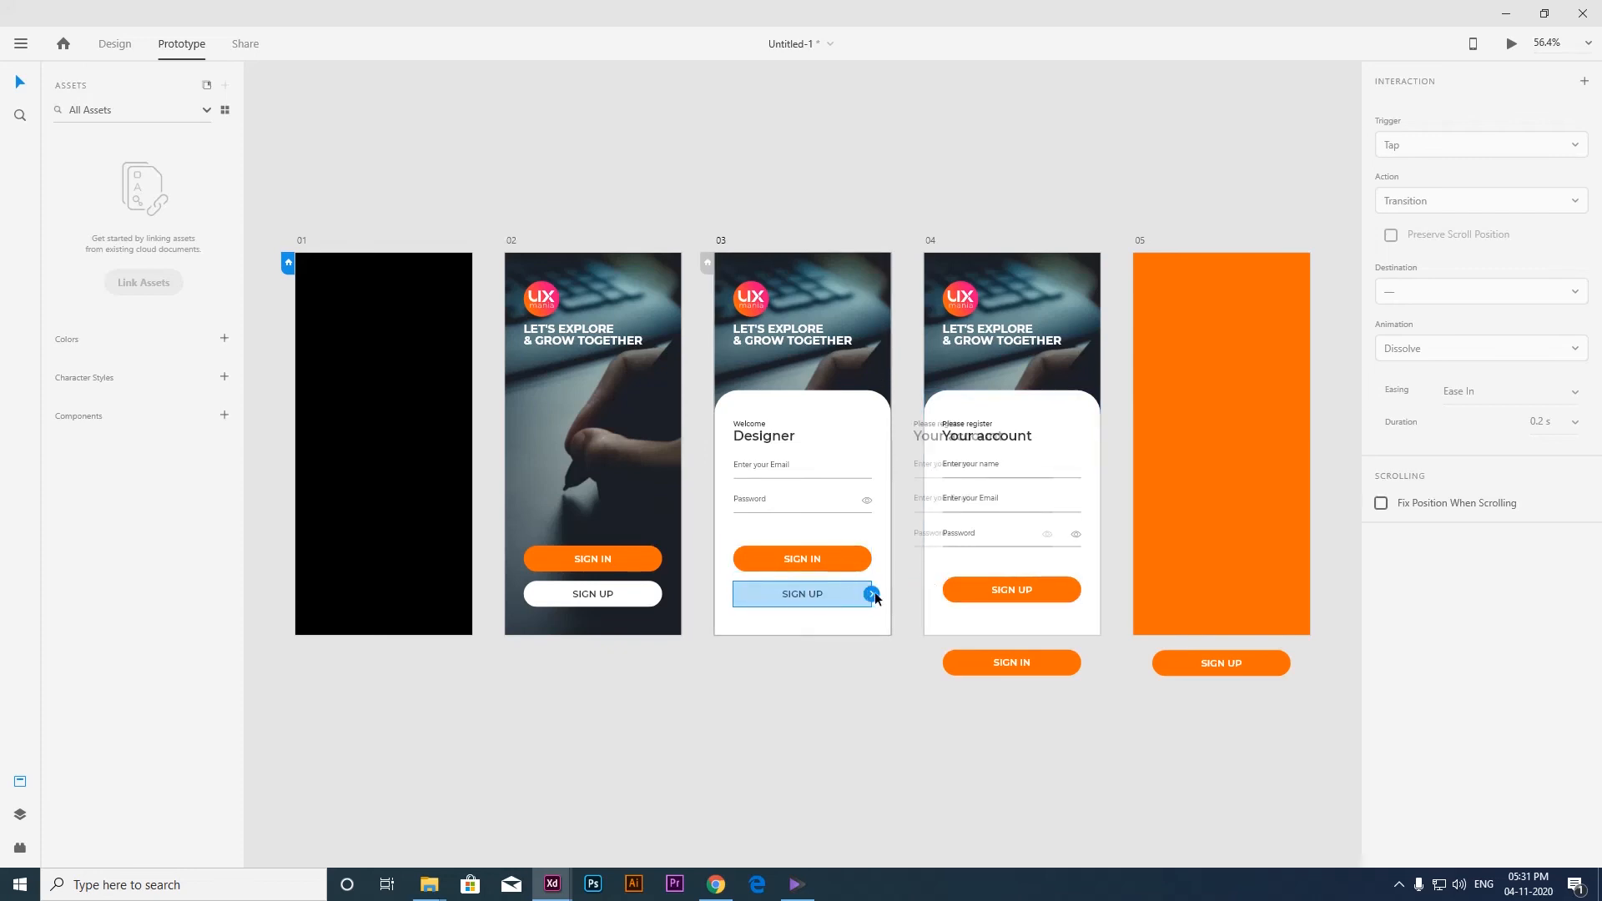
pyautogui.moveTo(872, 594); pyautogui.dragTo(949, 424)
pyautogui.click(802, 559)
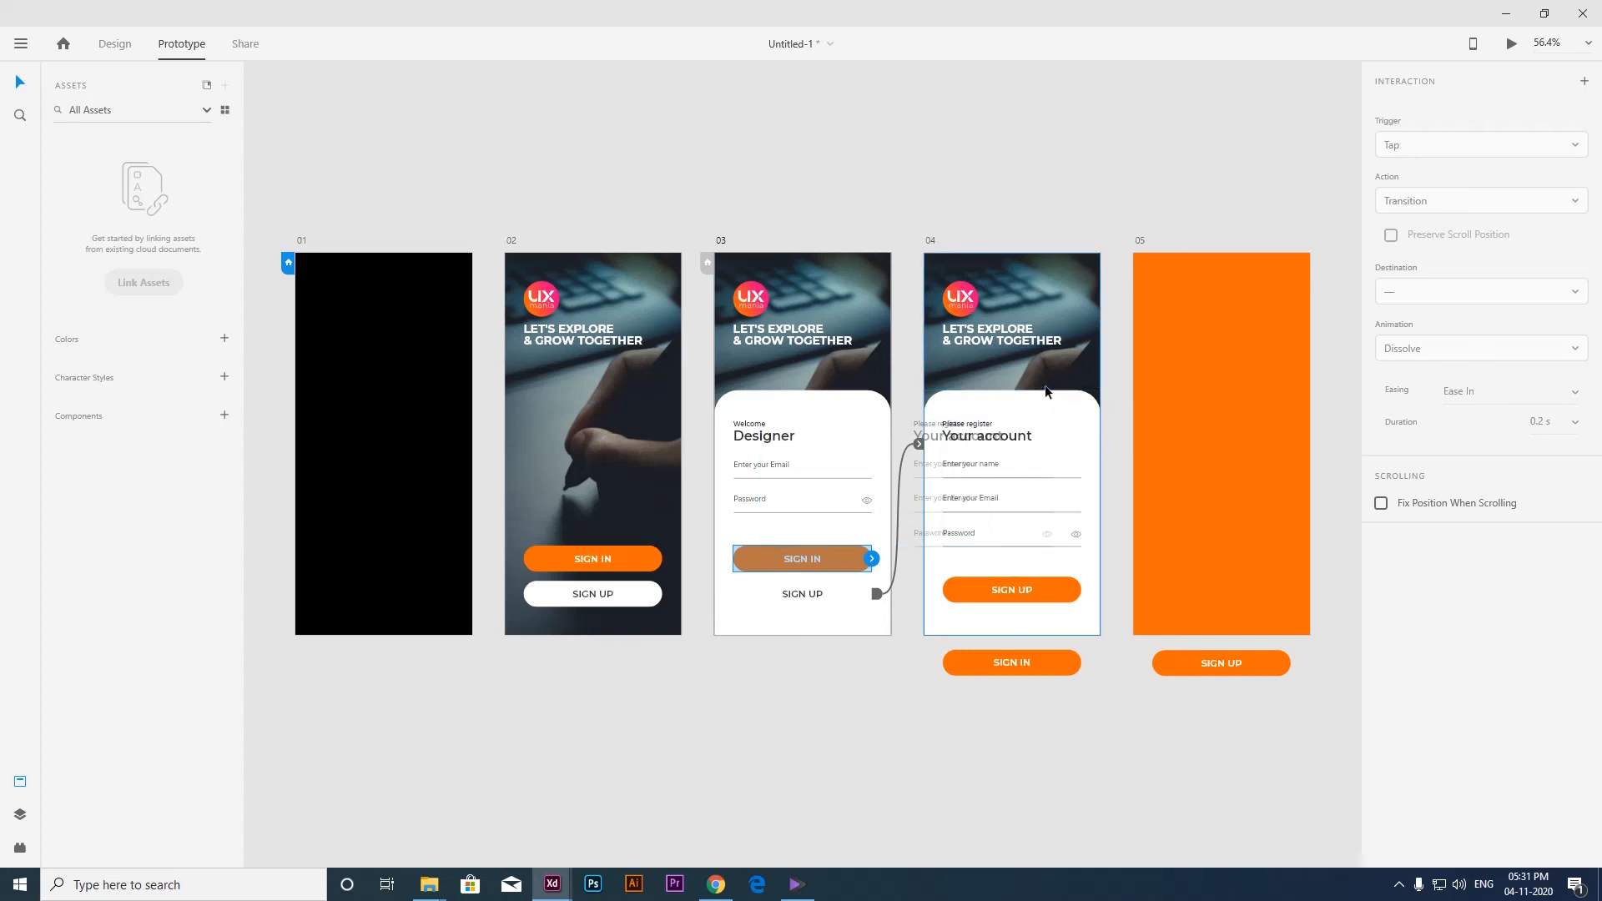
# Link artboard 04's SIGN UP button to artboard 05 with a Tap trigger and the Auto-Animate action.
pyautogui.click(1032, 591)
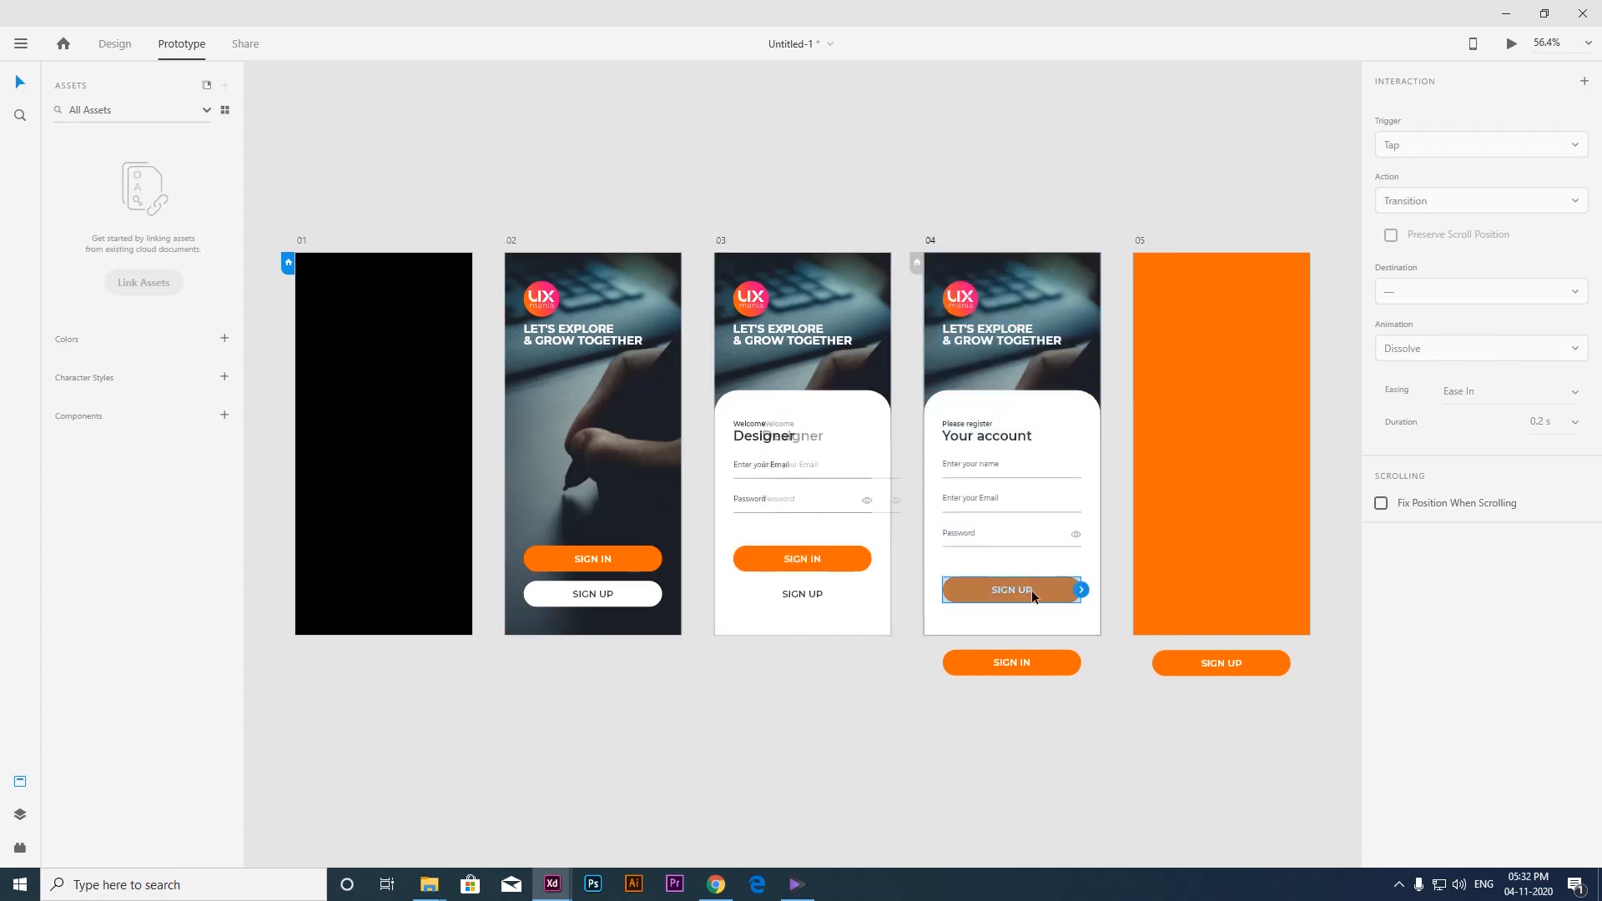
pyautogui.moveTo(1081, 590); pyautogui.dragTo(1200, 461)
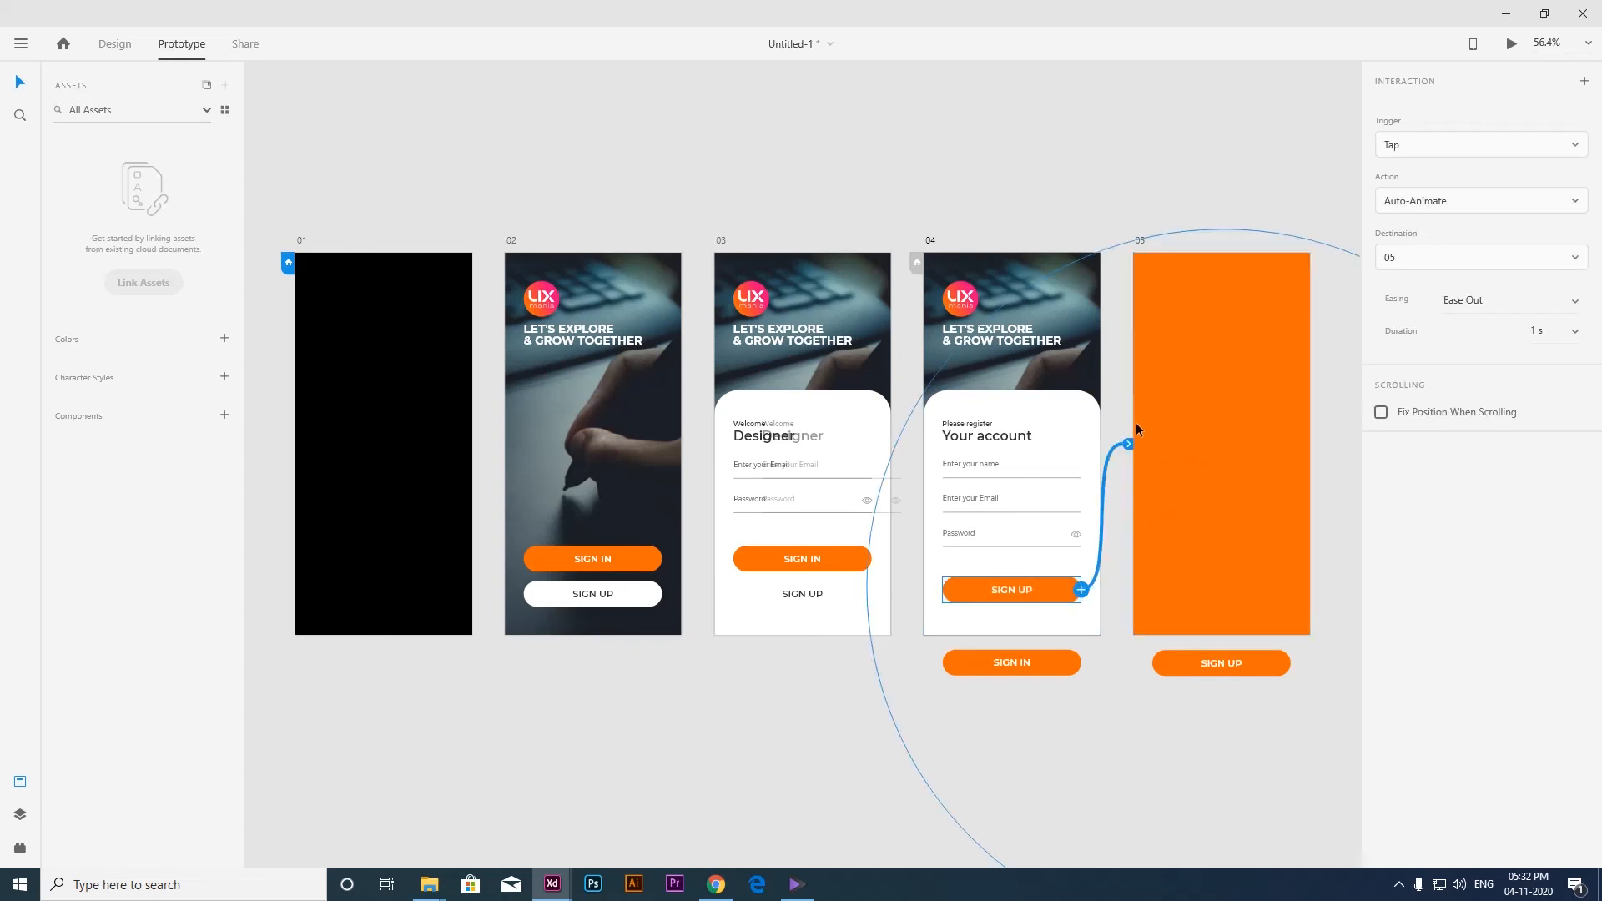
pyautogui.click(1147, 193)
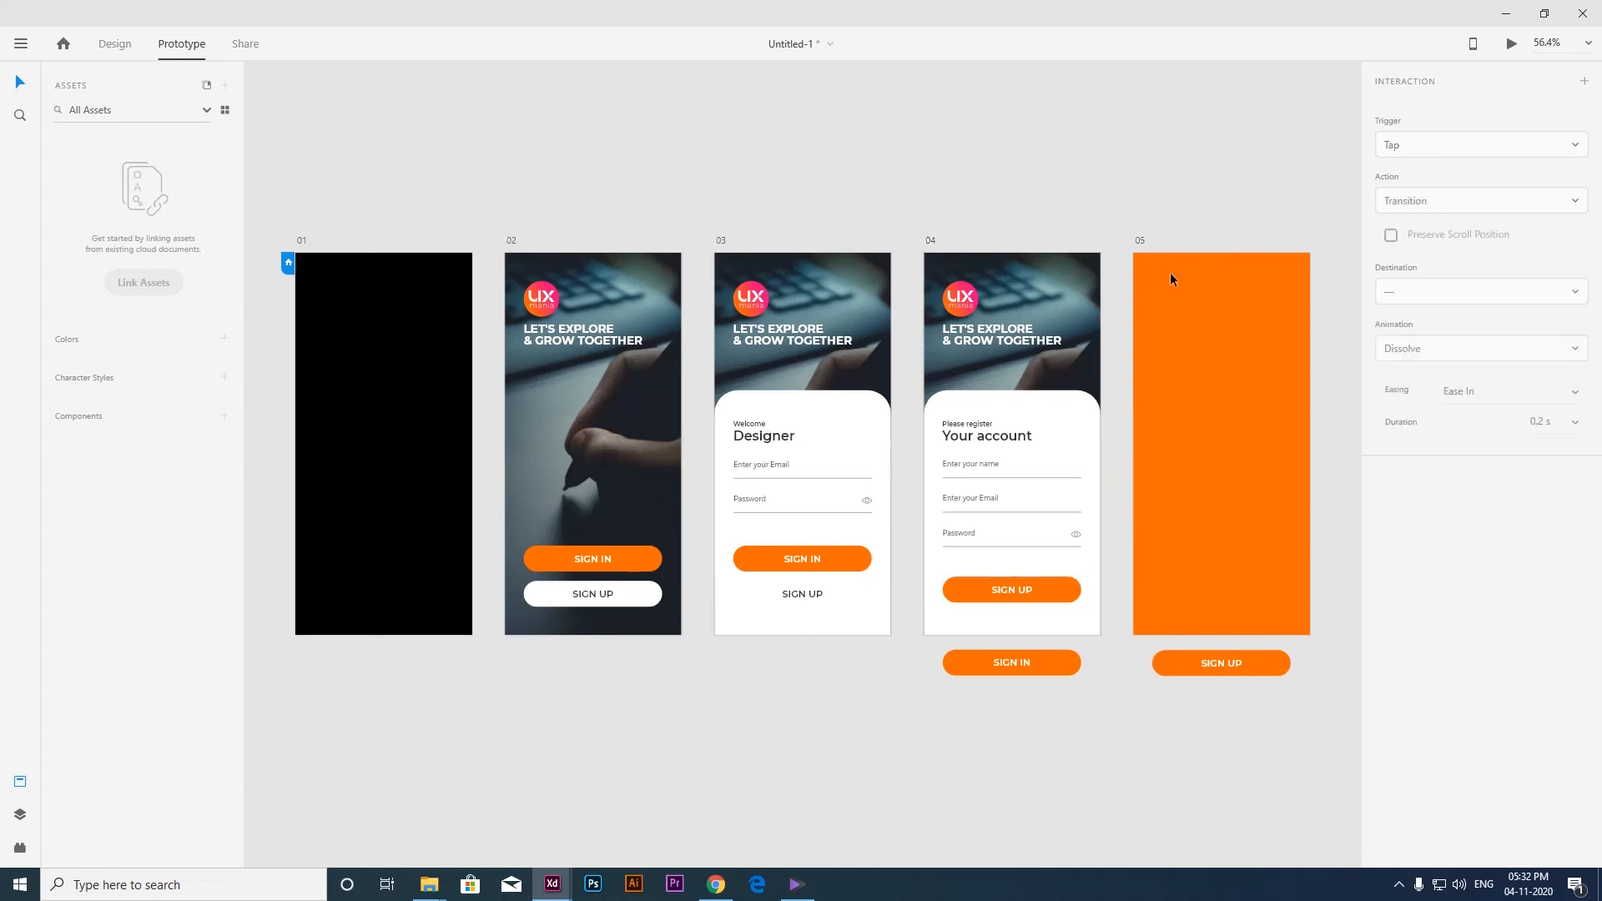
# Link artboard 05 back to artboard 01 with a Time trigger and the Auto-Animate action.
pyautogui.click(1221, 385)
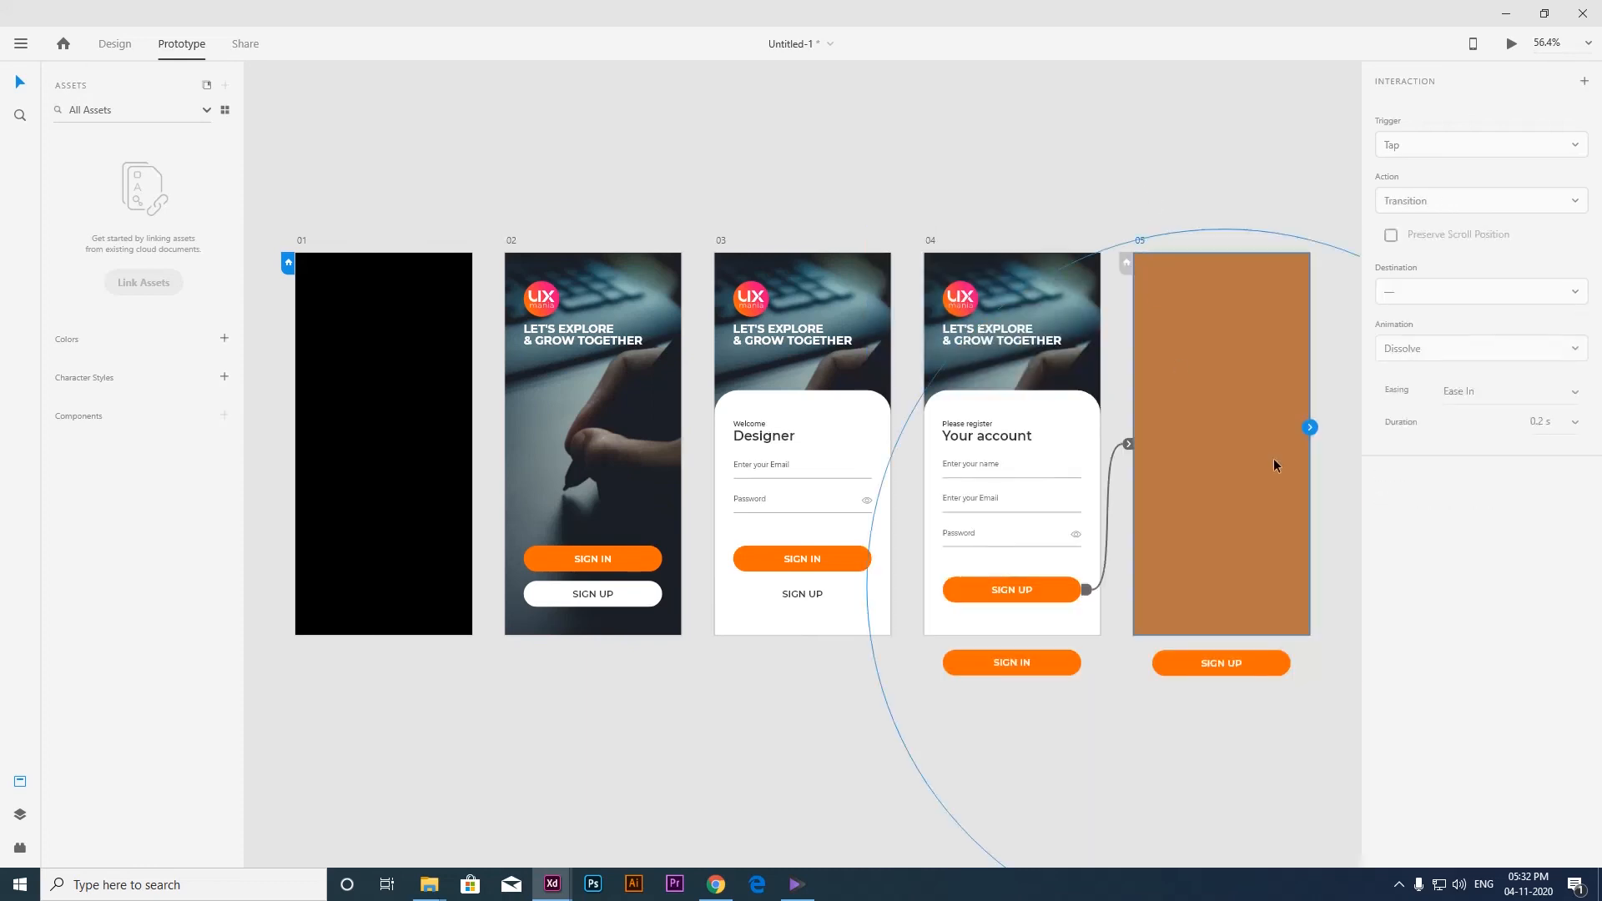
pyautogui.moveTo(1310, 428); pyautogui.dragTo(357, 461)
pyautogui.click(1521, 147)
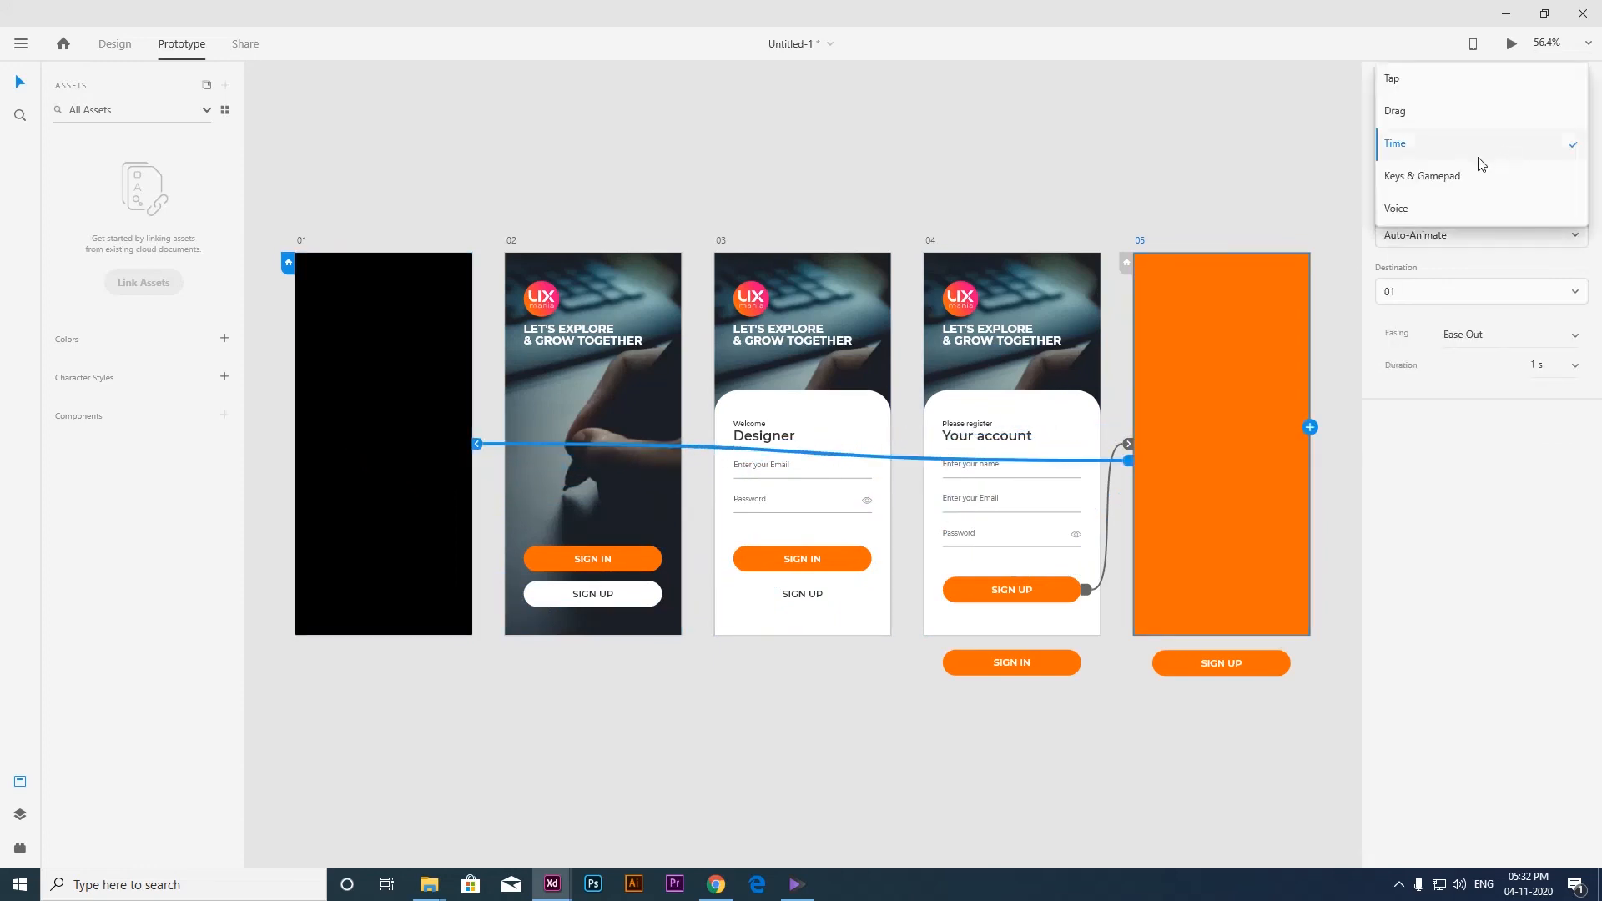
pyautogui.click(1423, 147)
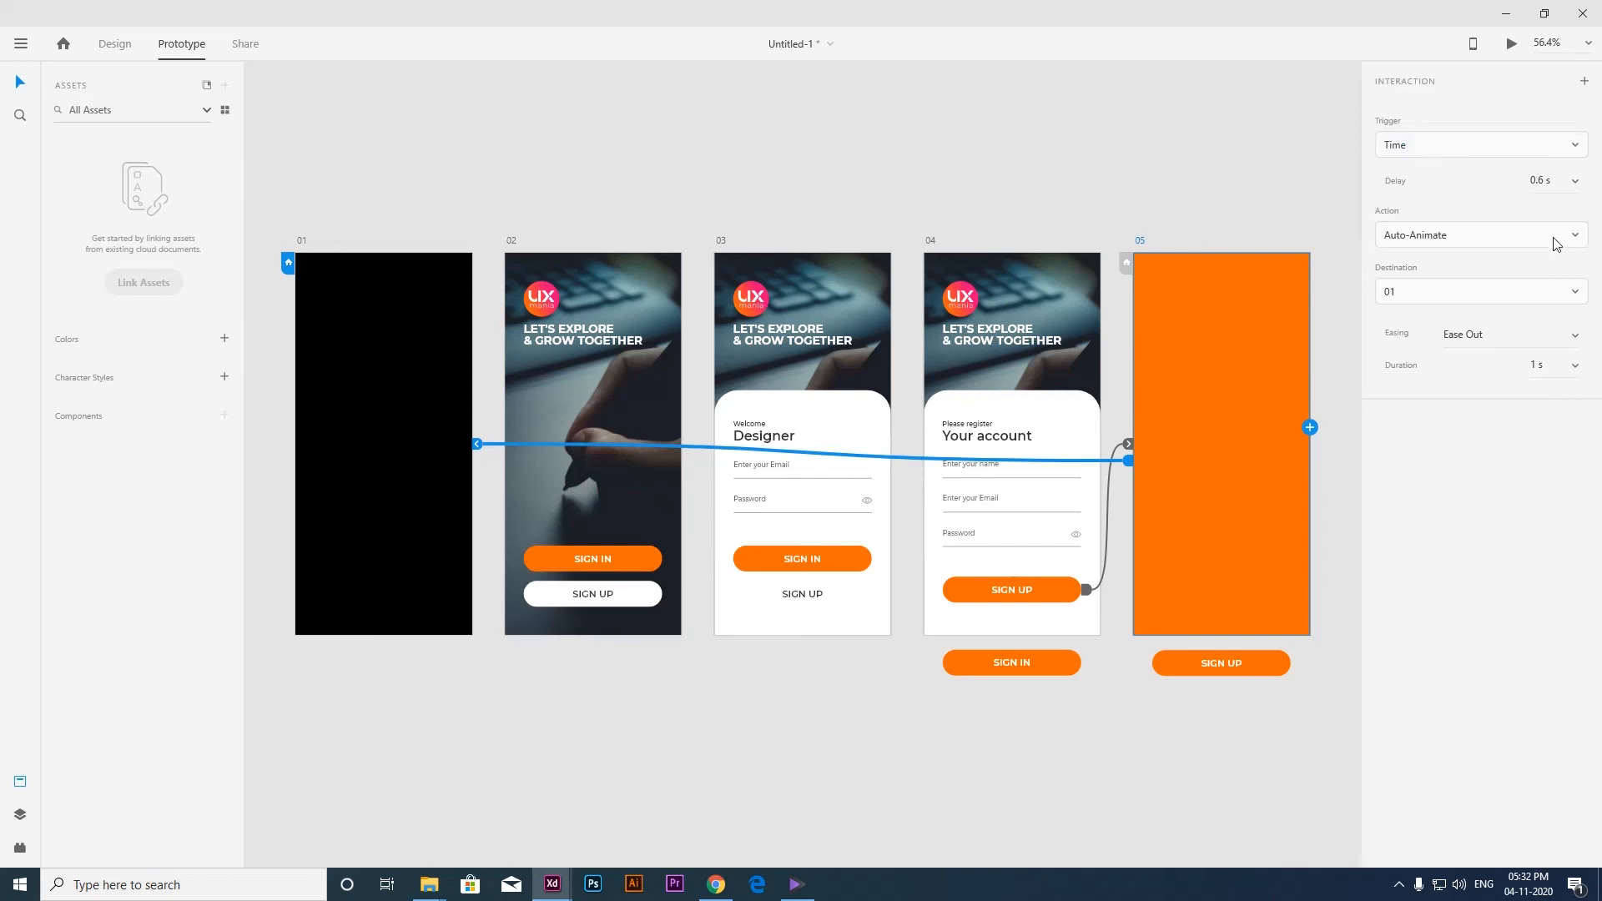
# Set the delay of the artboard 05 to 01 interaction to 3 s.
pyautogui.click(1546, 181)
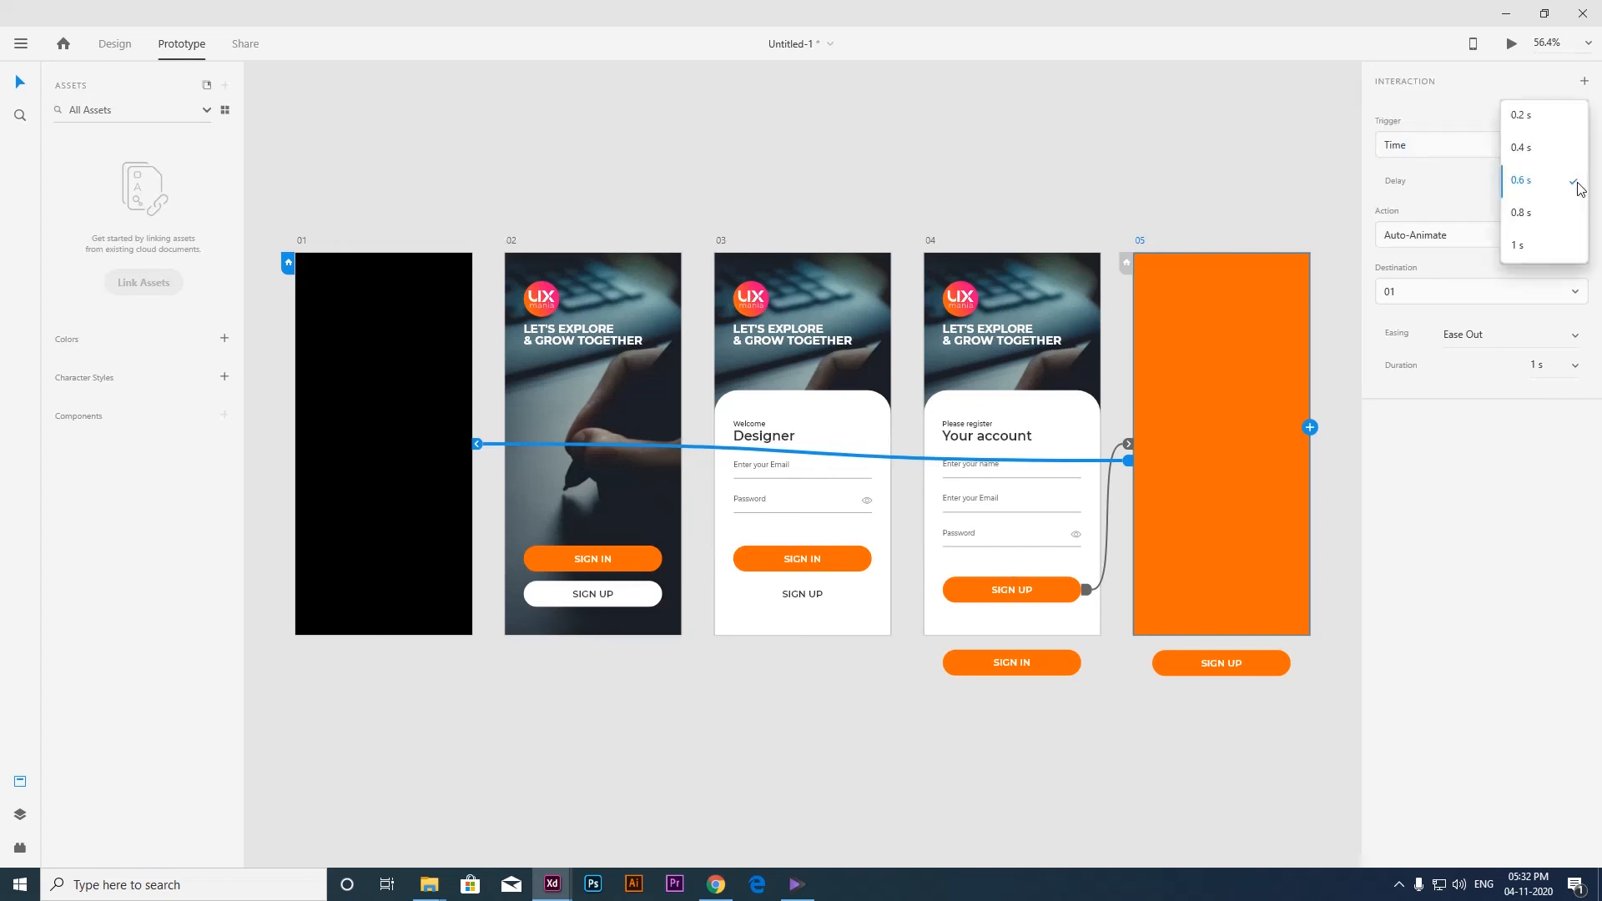
pyautogui.click(1528, 244)
pyautogui.moveTo(1538, 178); pyautogui.dragTo(1532, 177)
pyautogui.write('3')
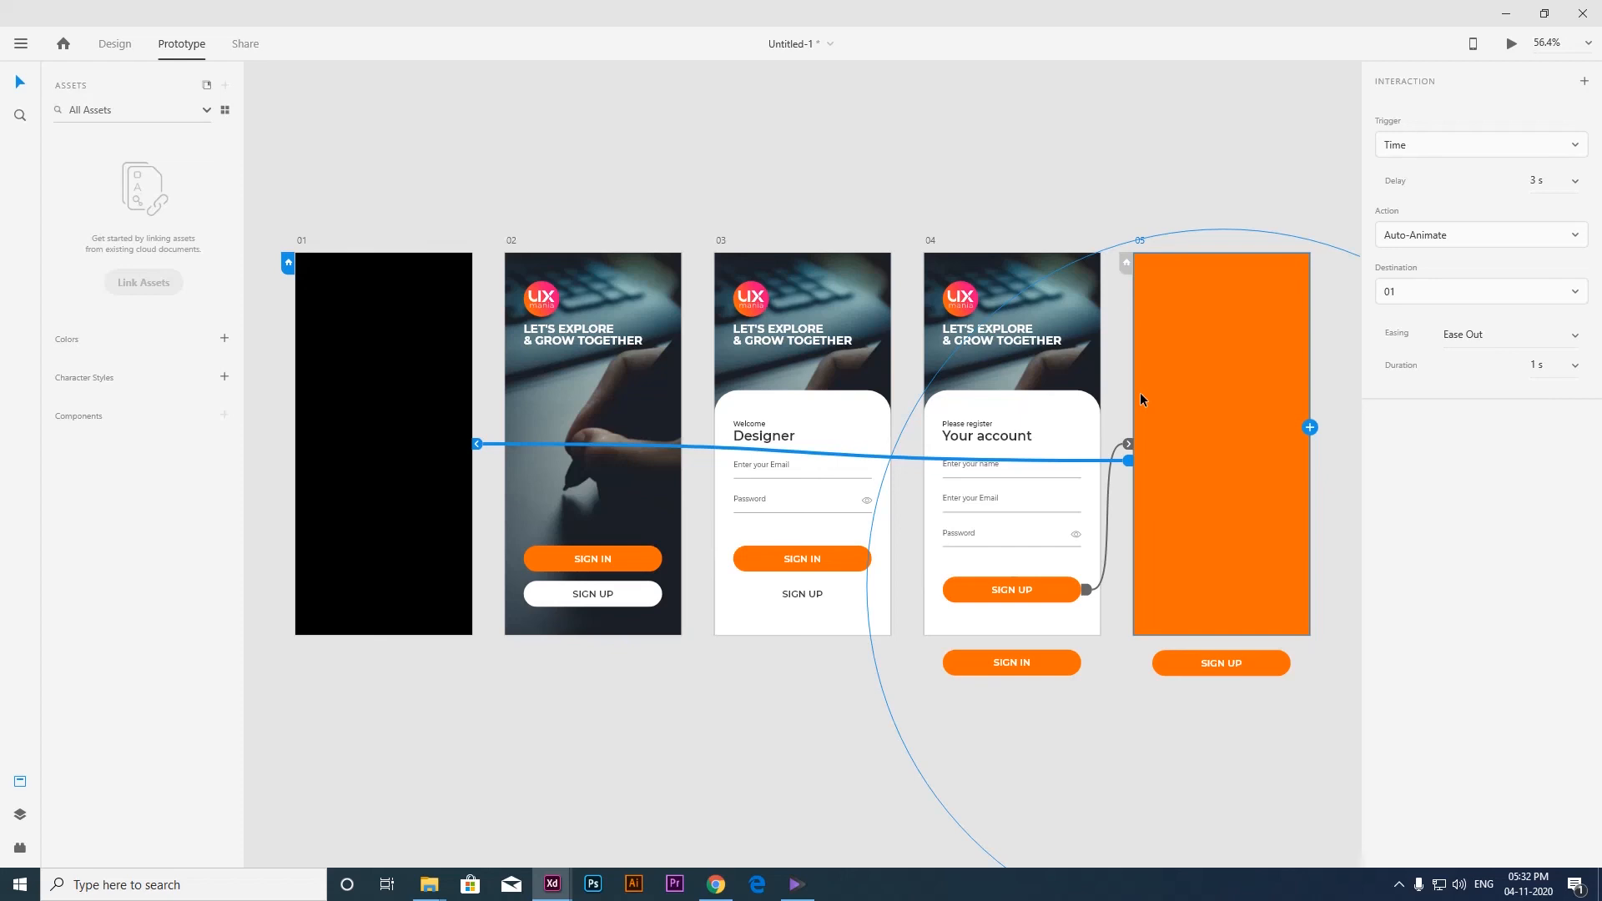
pyautogui.click(1058, 178)
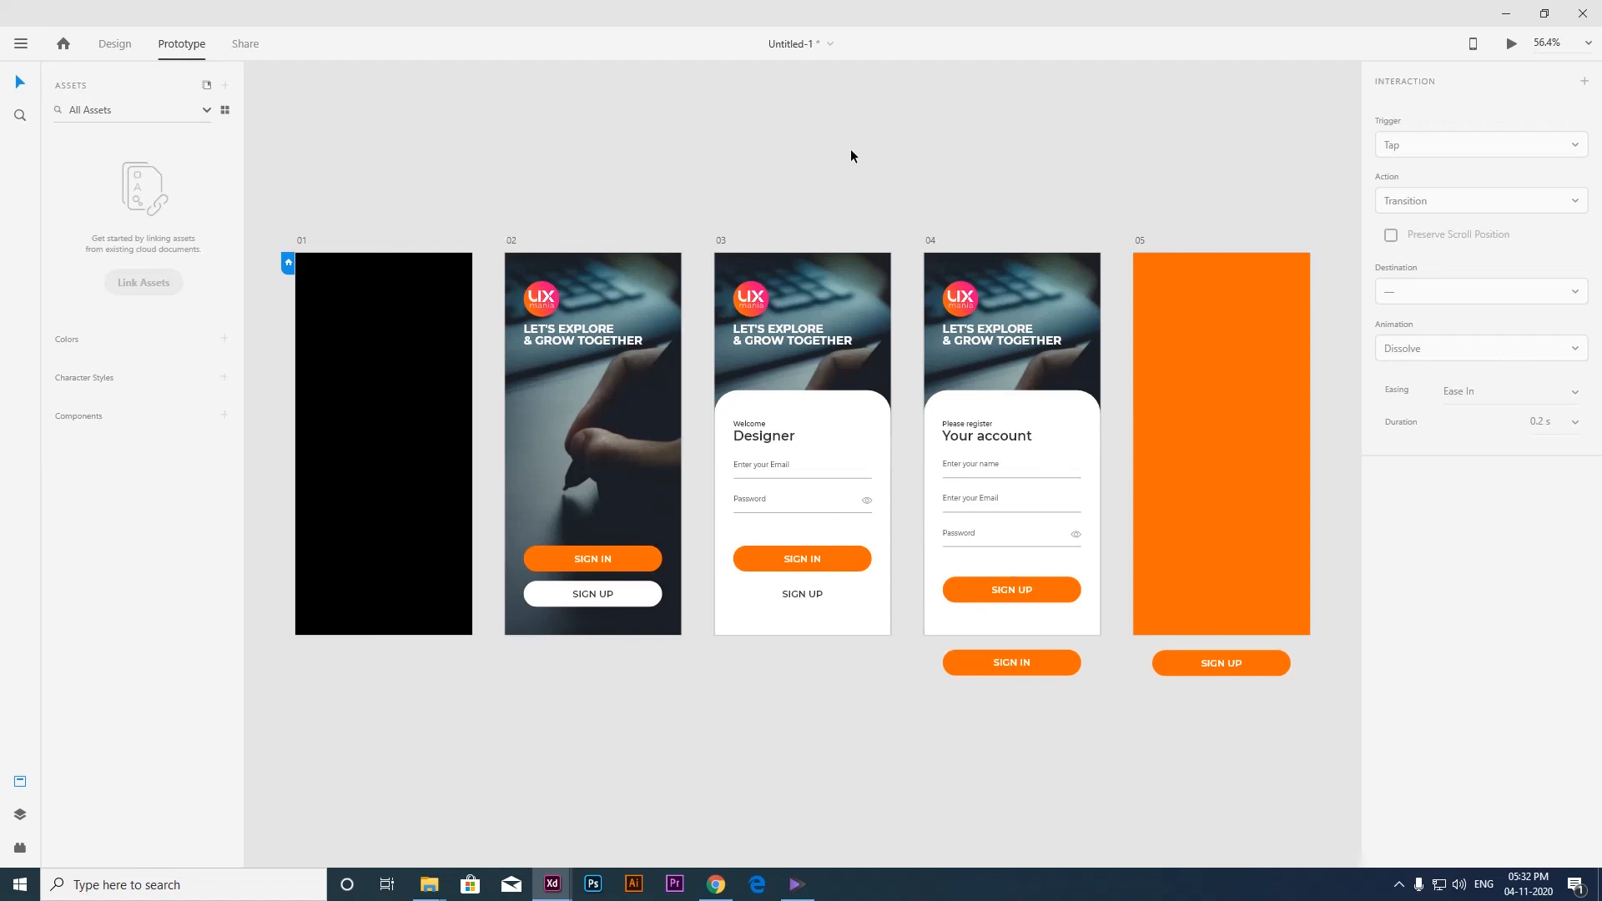
# Open the desktop preview of the prototype and place its window over the first artboards.
pyautogui.click(1512, 43)
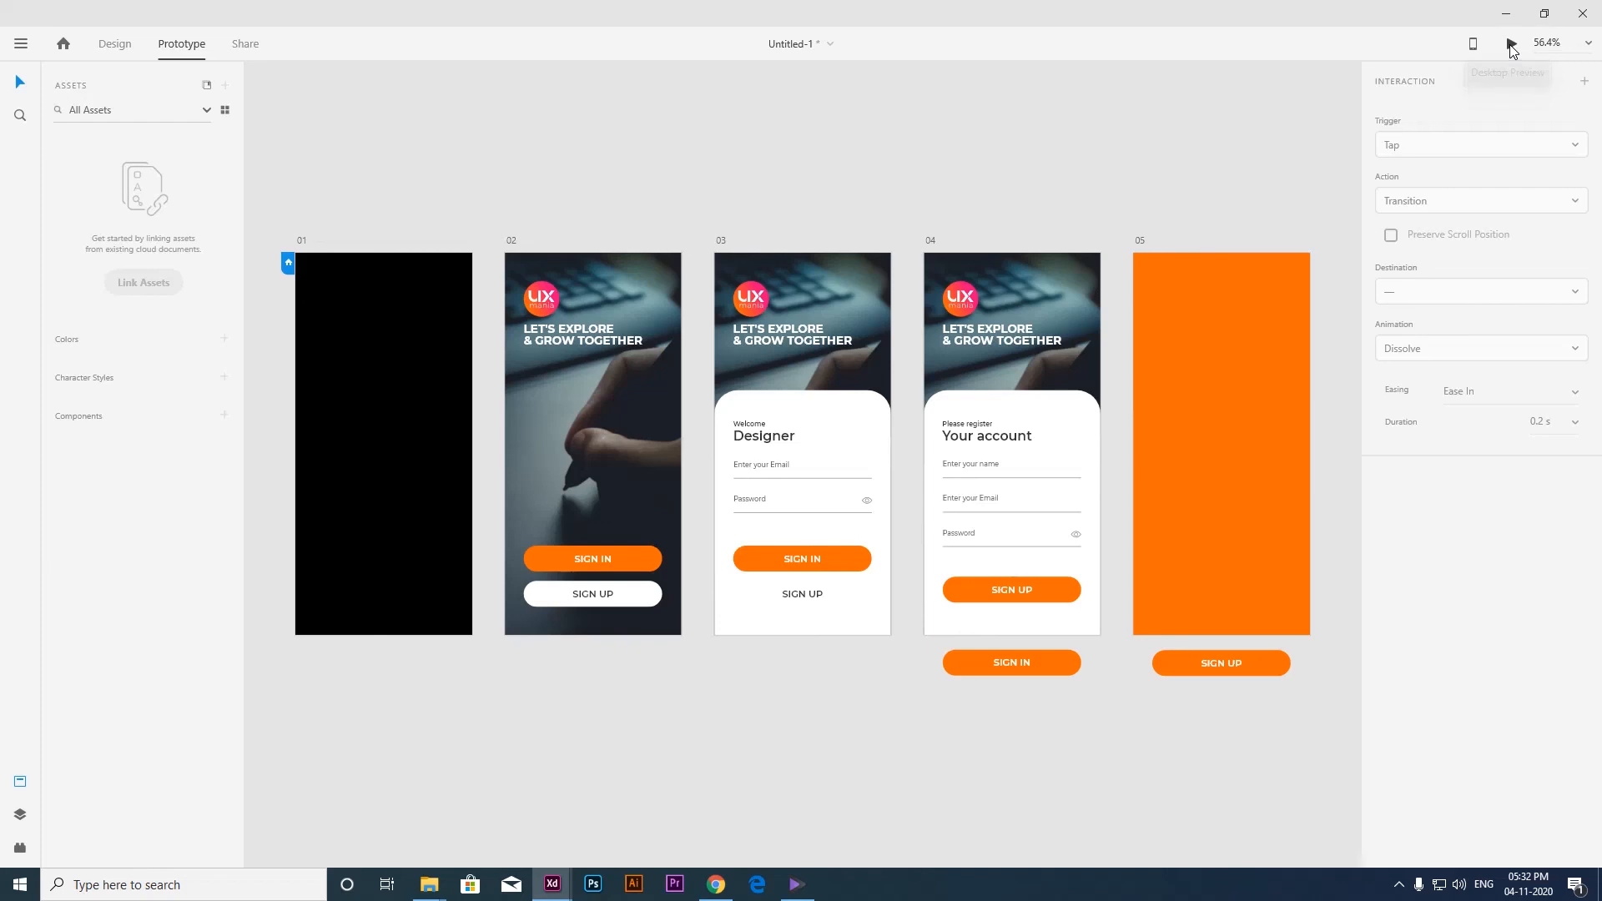
pyautogui.moveTo(163, 19); pyautogui.dragTo(383, 111)
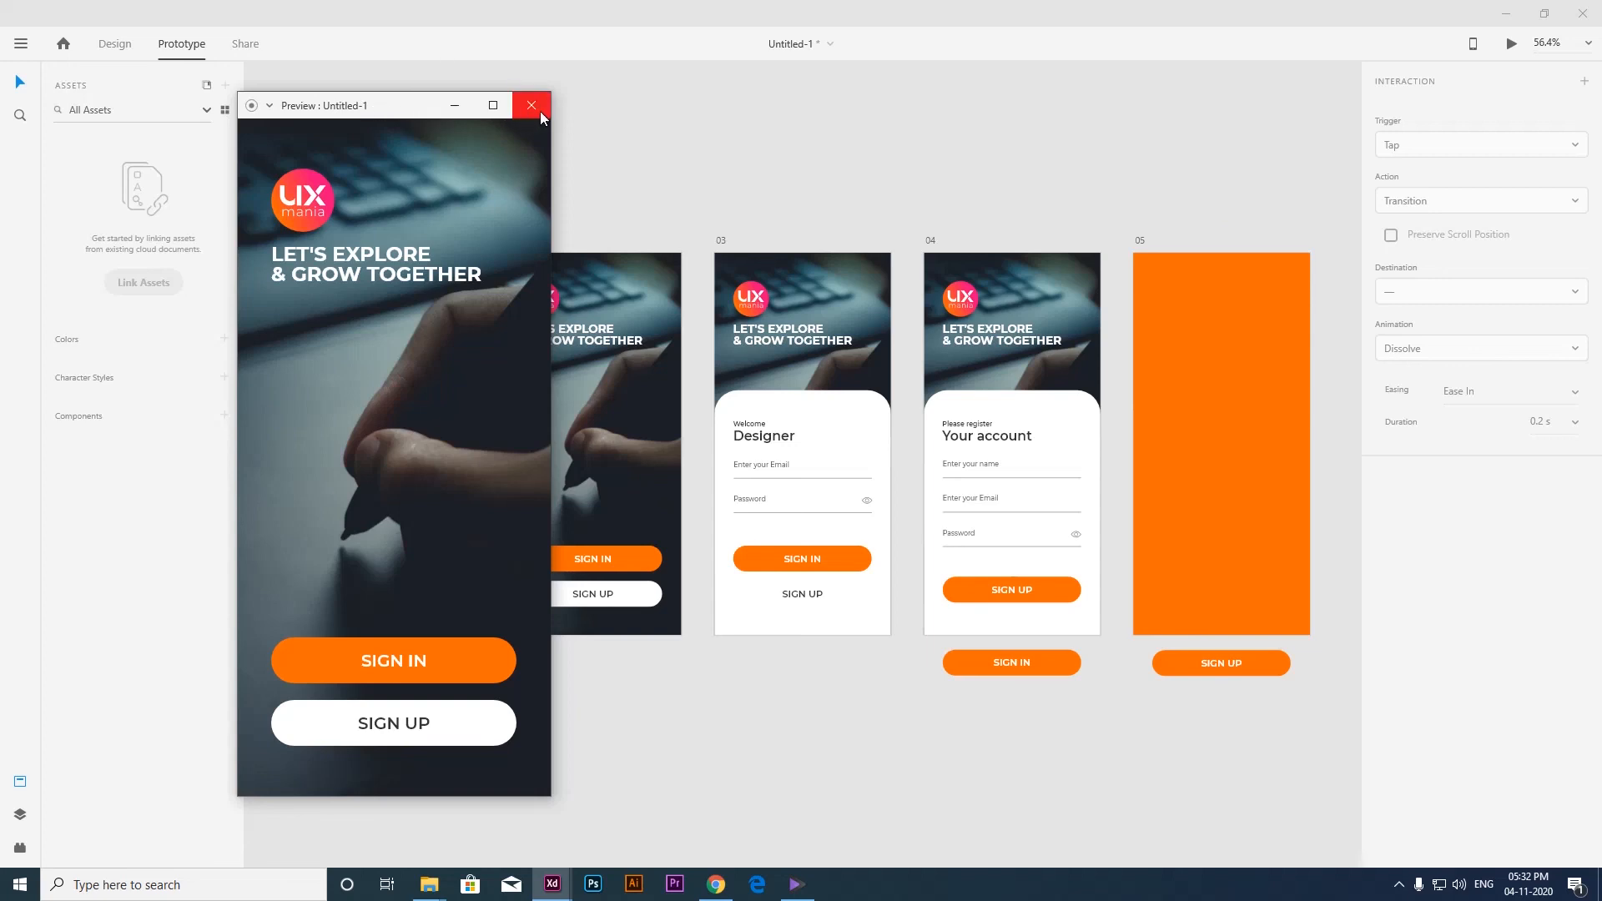
pyautogui.click(1511, 45)
pyautogui.click(1512, 43)
# Play through the prototype twice in the preview, from SIGN IN to SIGN UP to the register form's SIGN UP button.
pyautogui.click(458, 659)
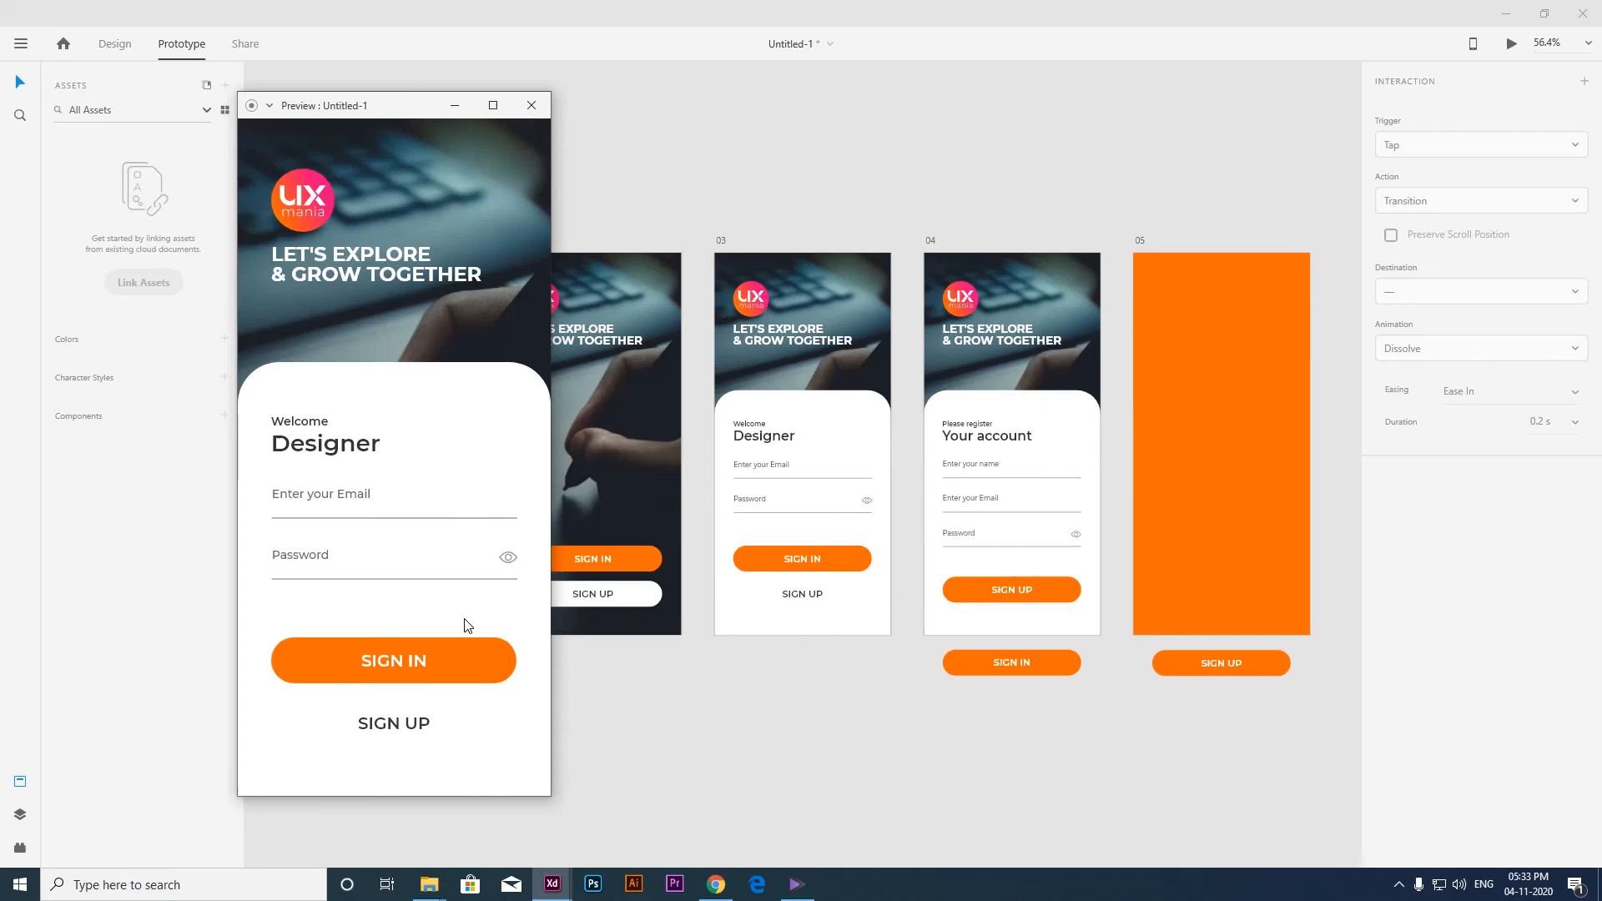
pyautogui.click(413, 725)
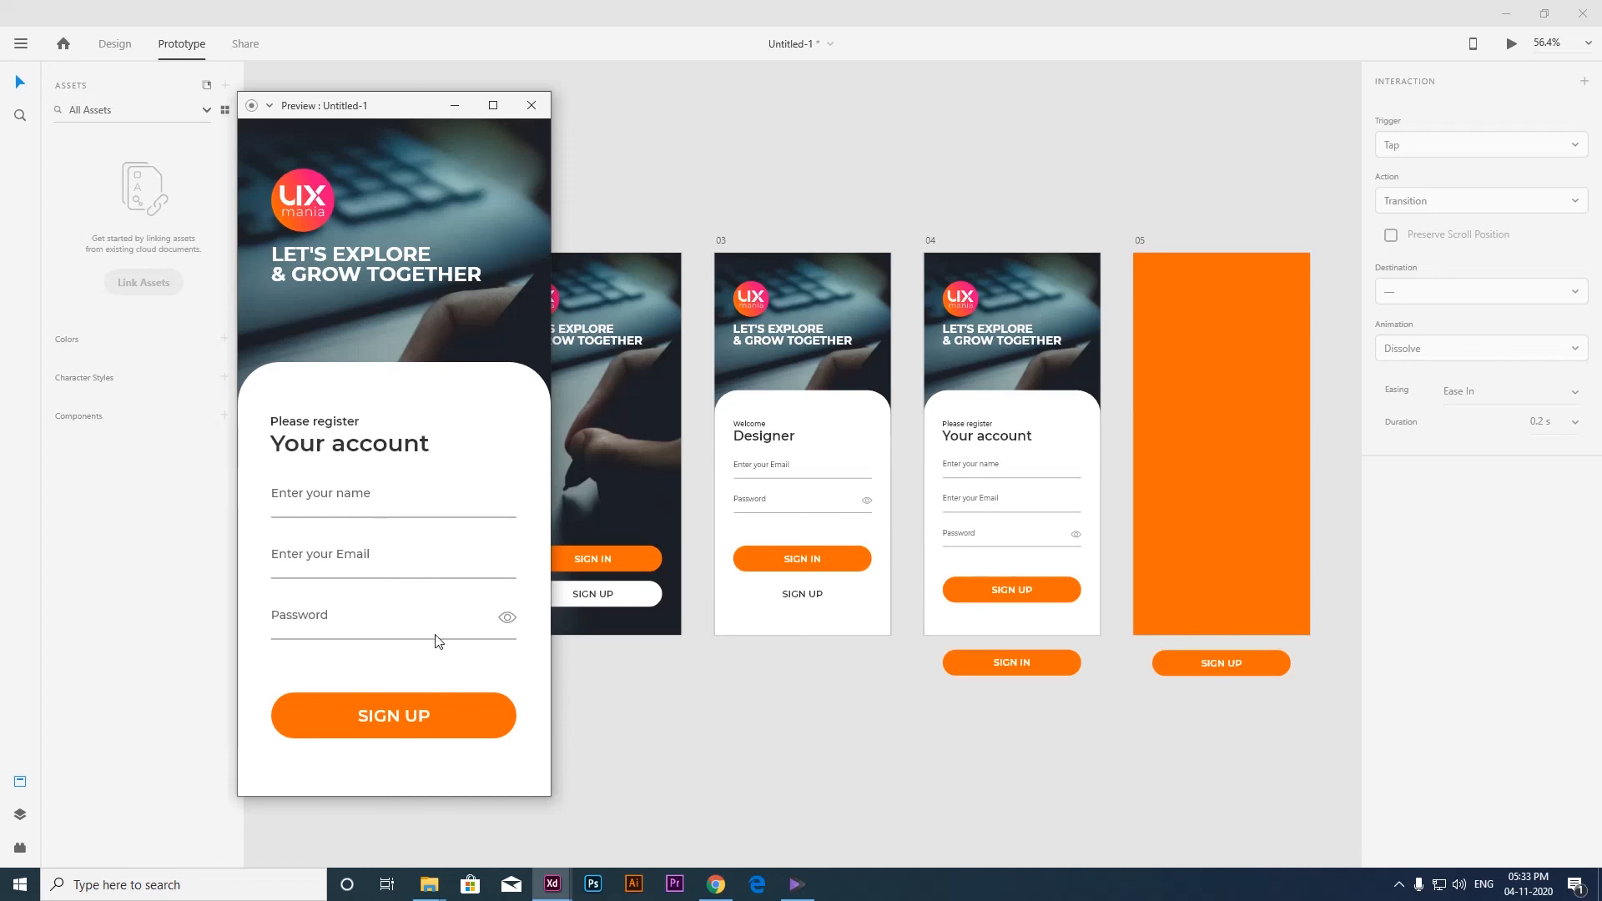
pyautogui.click(430, 722)
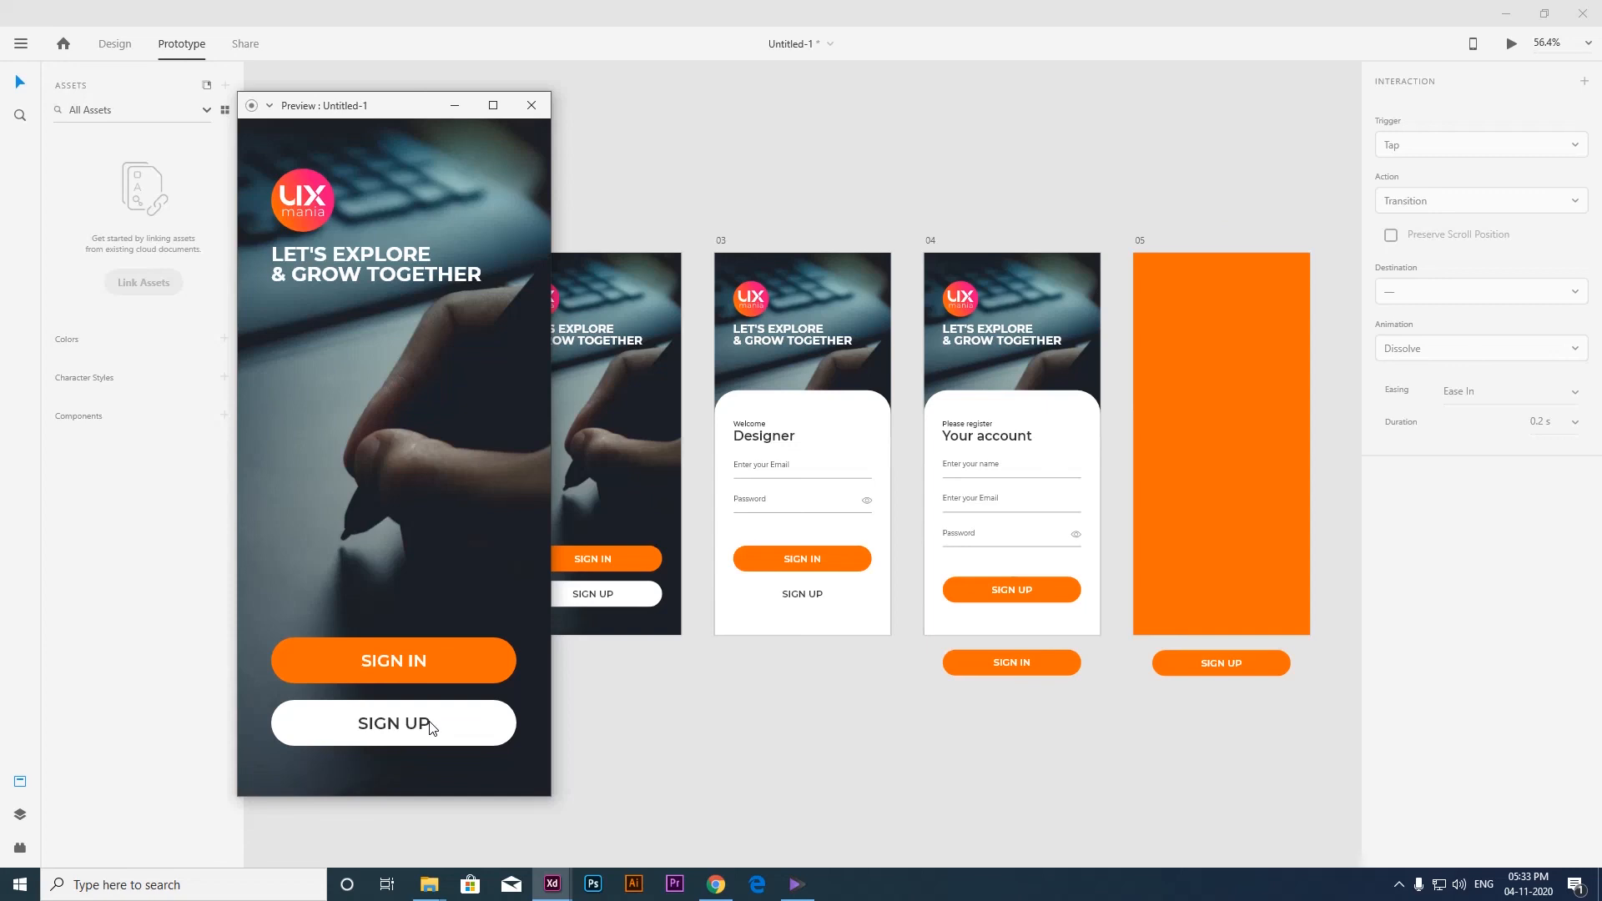
pyautogui.click(424, 659)
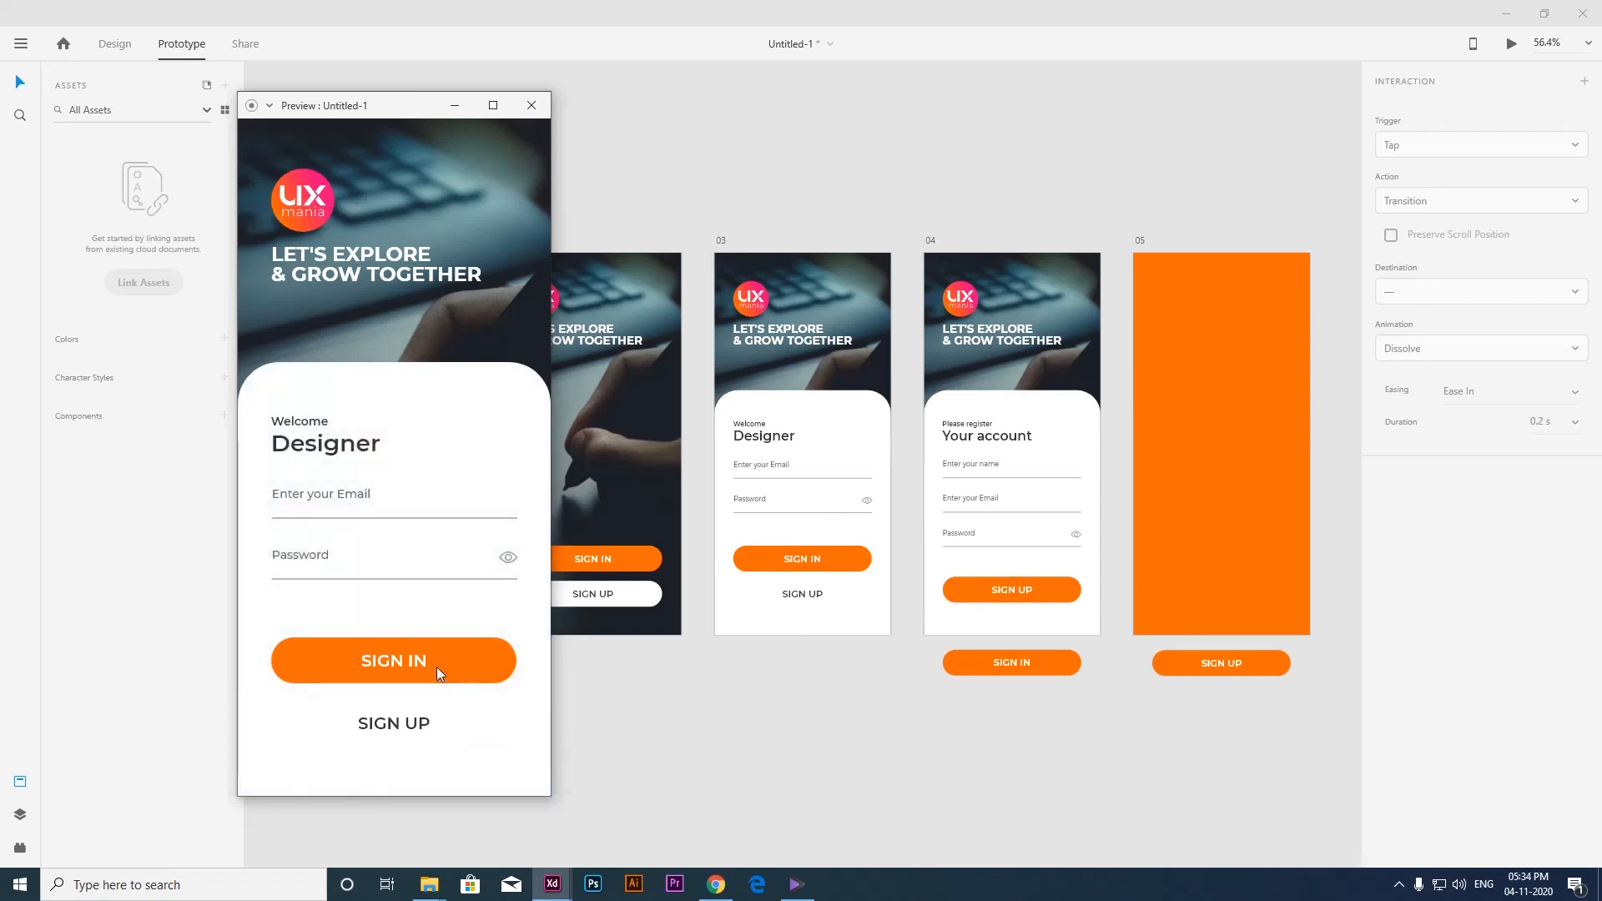
pyautogui.click(418, 726)
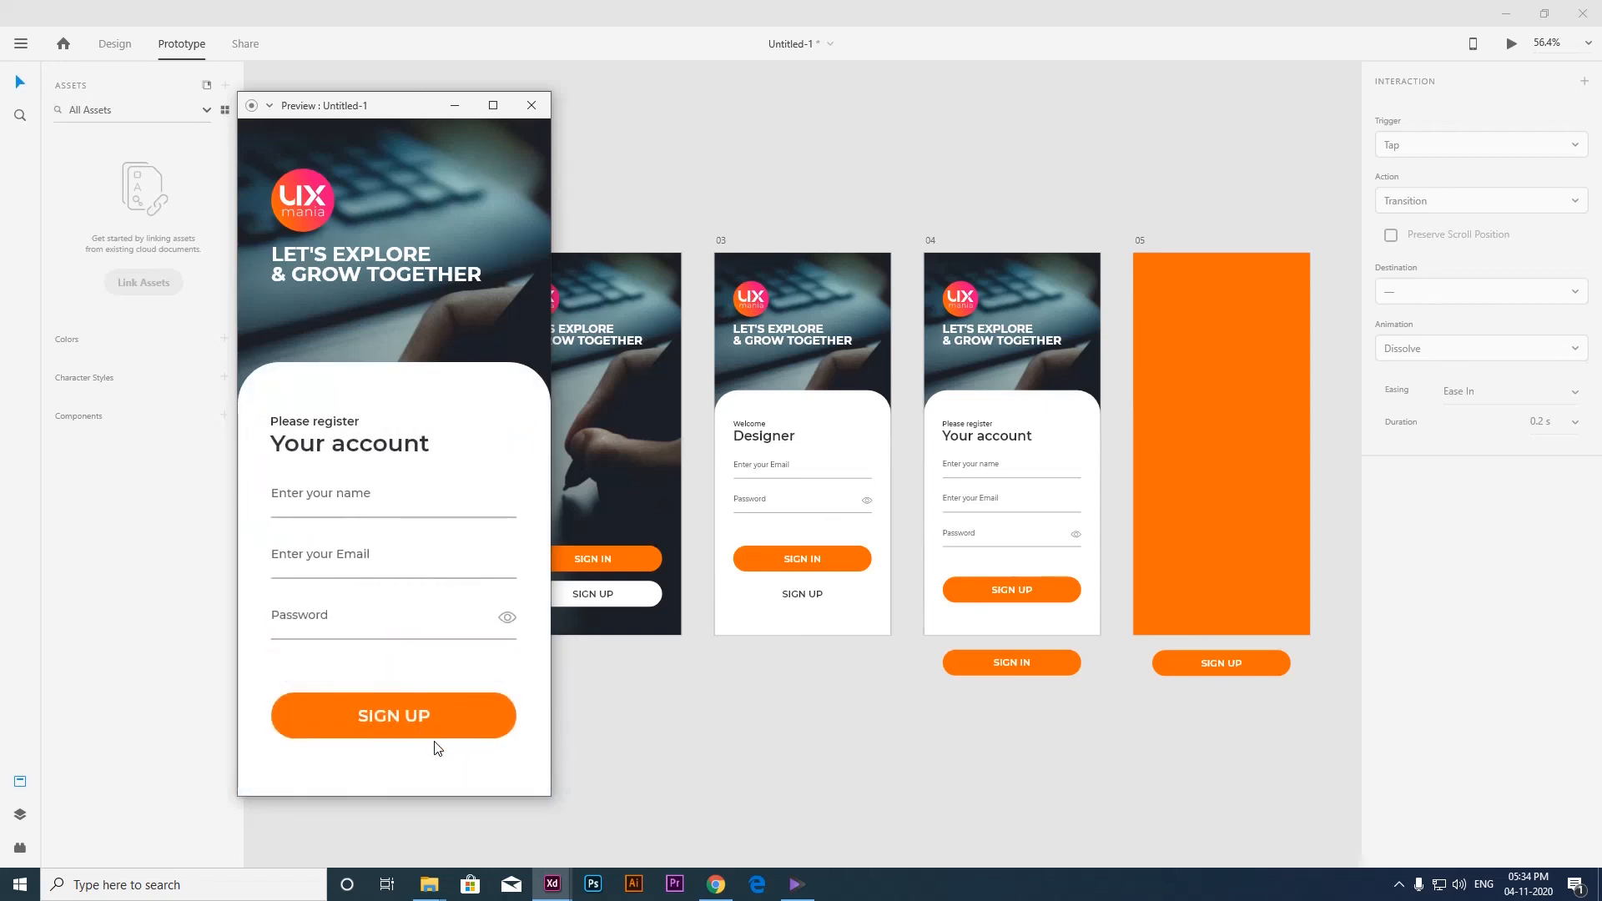
pyautogui.click(441, 722)
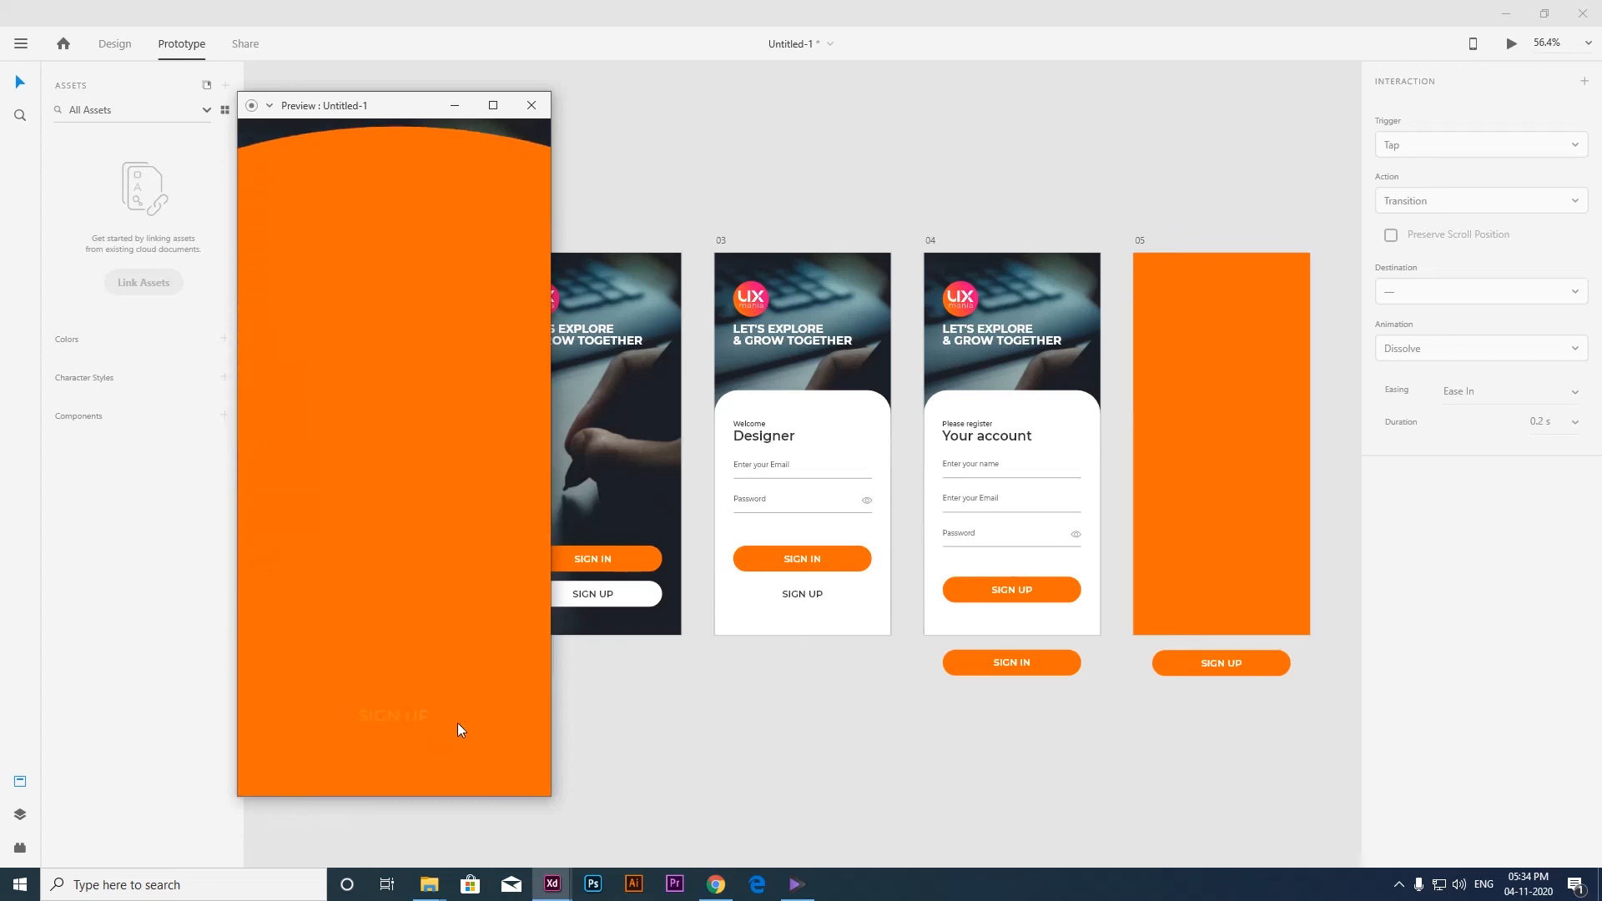